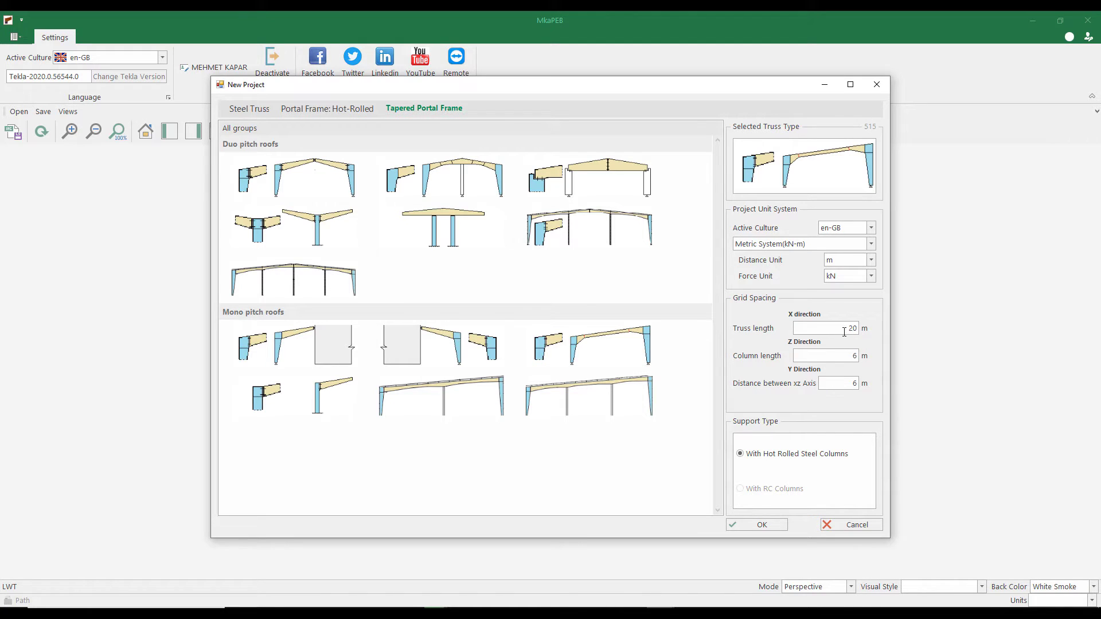
Create the tapered mono-pitch portal frame project with a column length of 8 m
left_click(835, 356)
type("8")
left_click(762, 525)
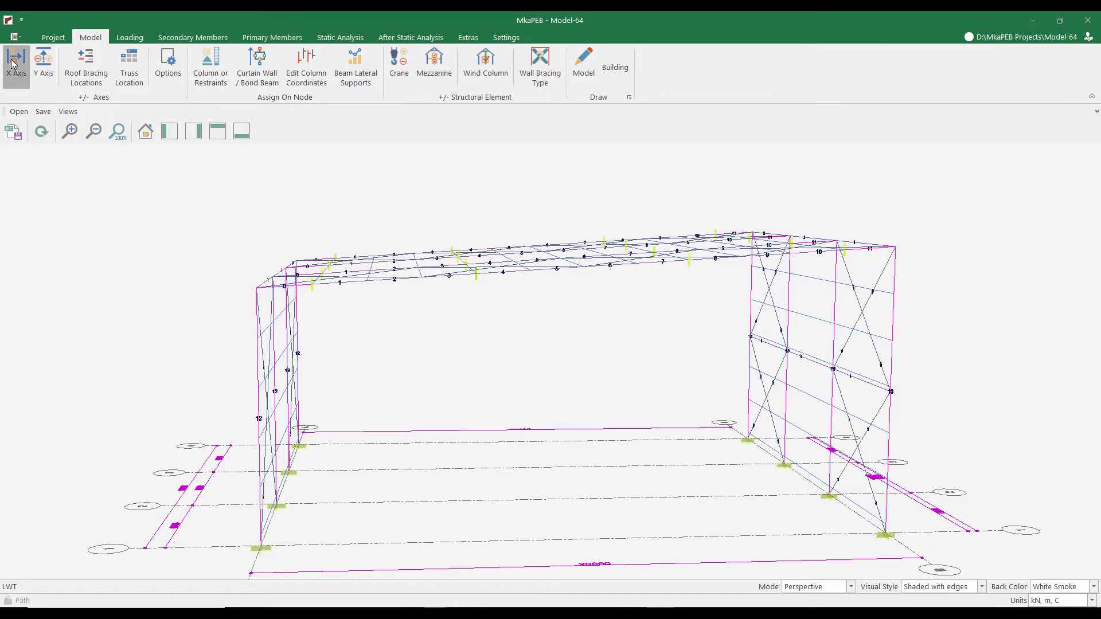
Edit the X-axis truss with NL 14, NdcX 2 and NdrX 2, and apply the changes to the model
left_click(14, 64)
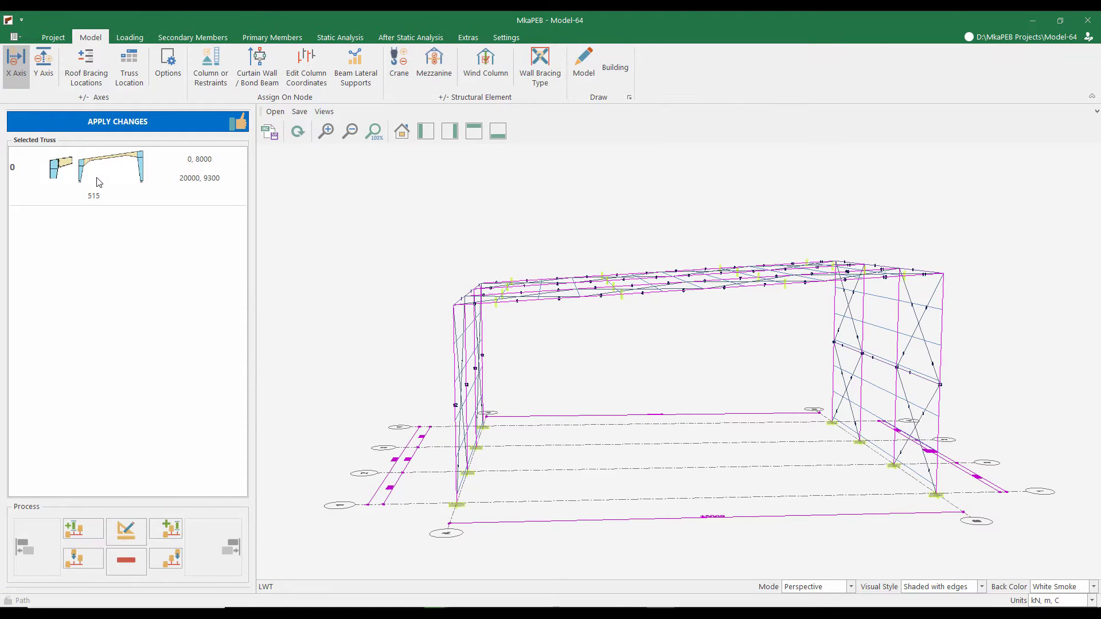
left_click(128, 529)
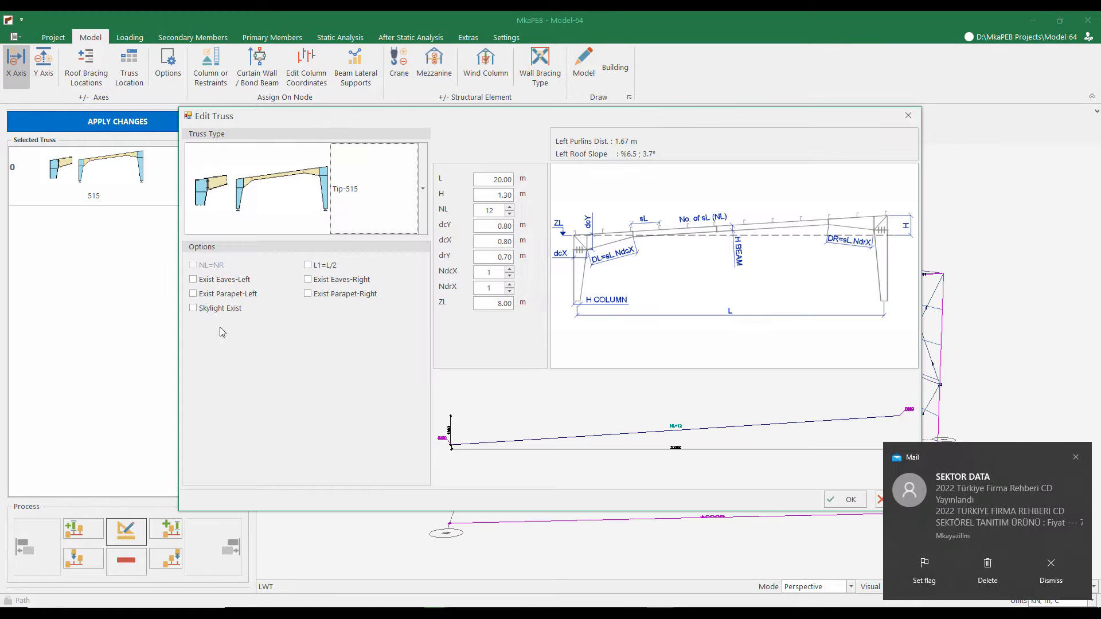
left_click(510, 208)
left_click(510, 208)
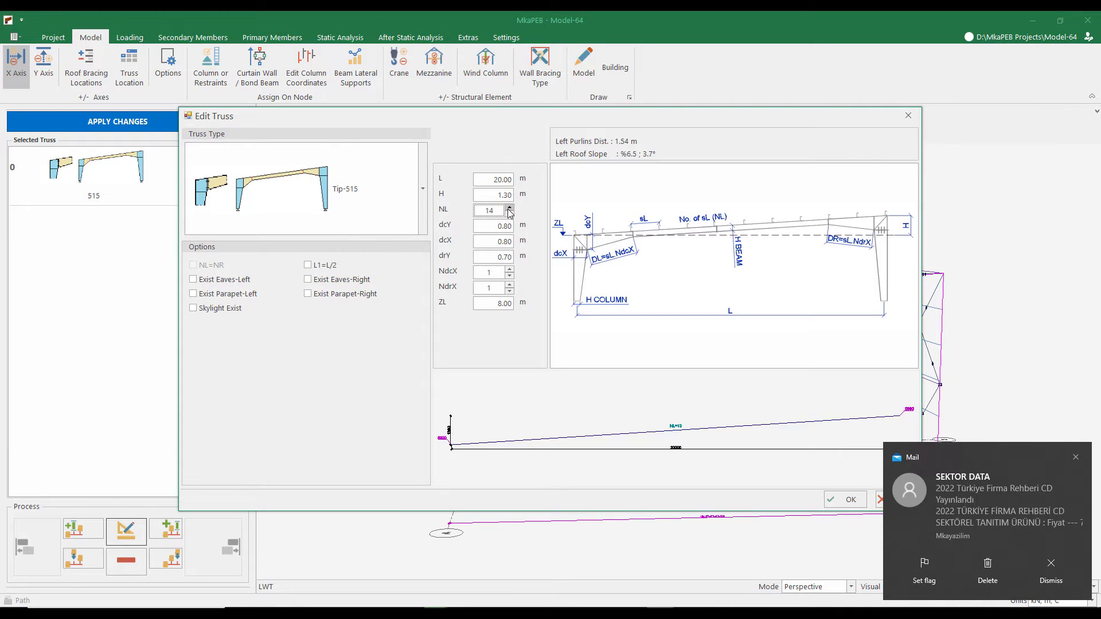
left_click(510, 269)
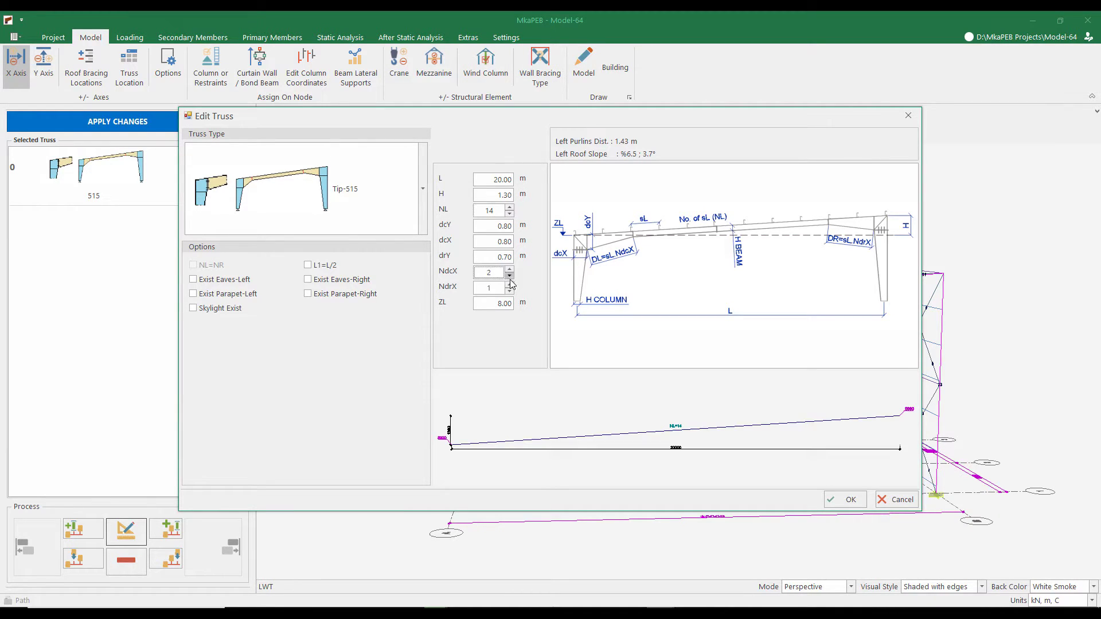
left_click(509, 284)
left_click(843, 501)
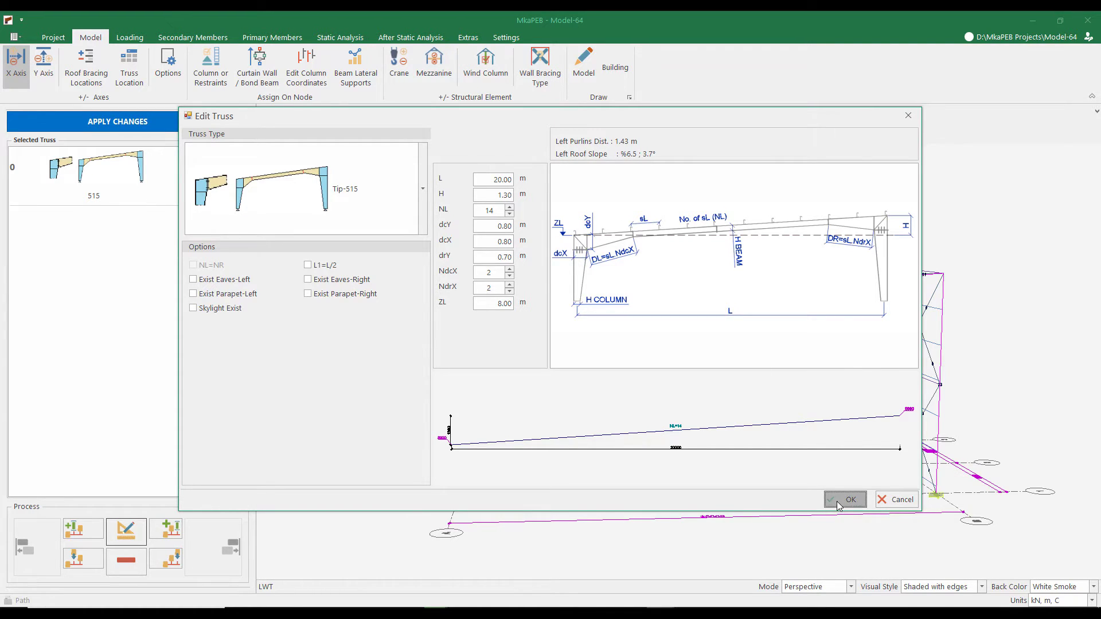
left_click(174, 122)
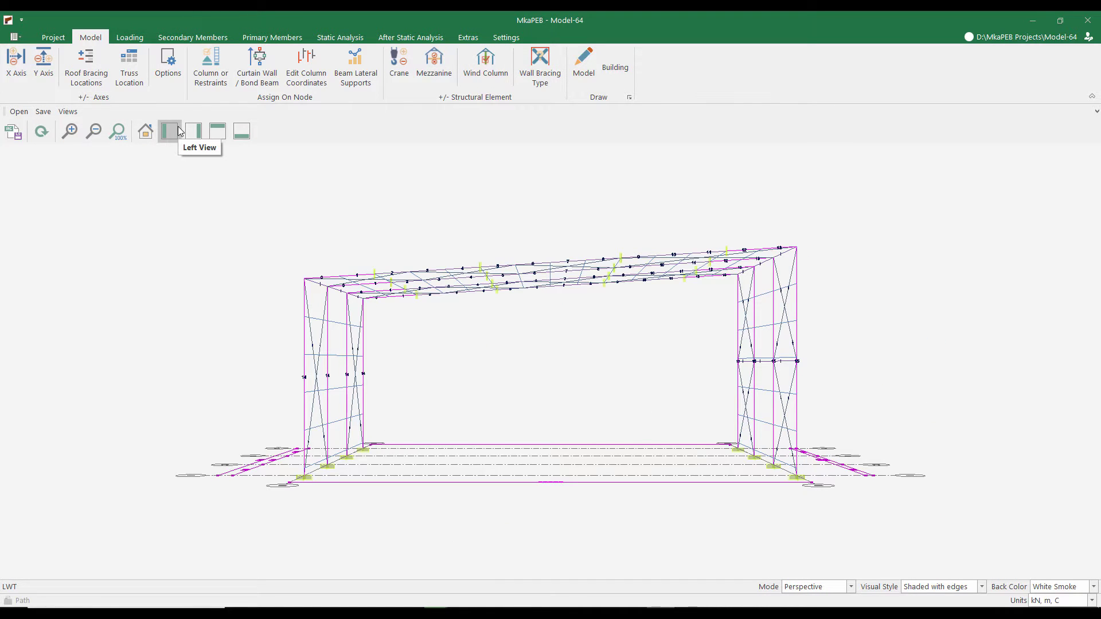
Choose IS-875: 2016 as the loading code and accept the sandwich panel roof dead load settings
left_click(130, 37)
left_click(48, 60)
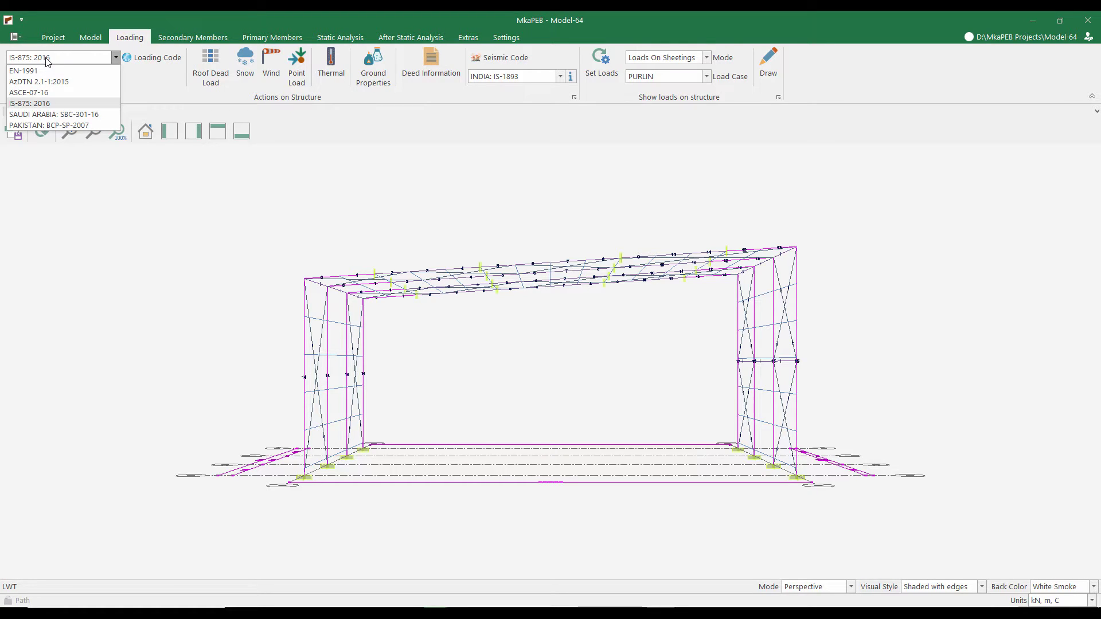
left_click(42, 104)
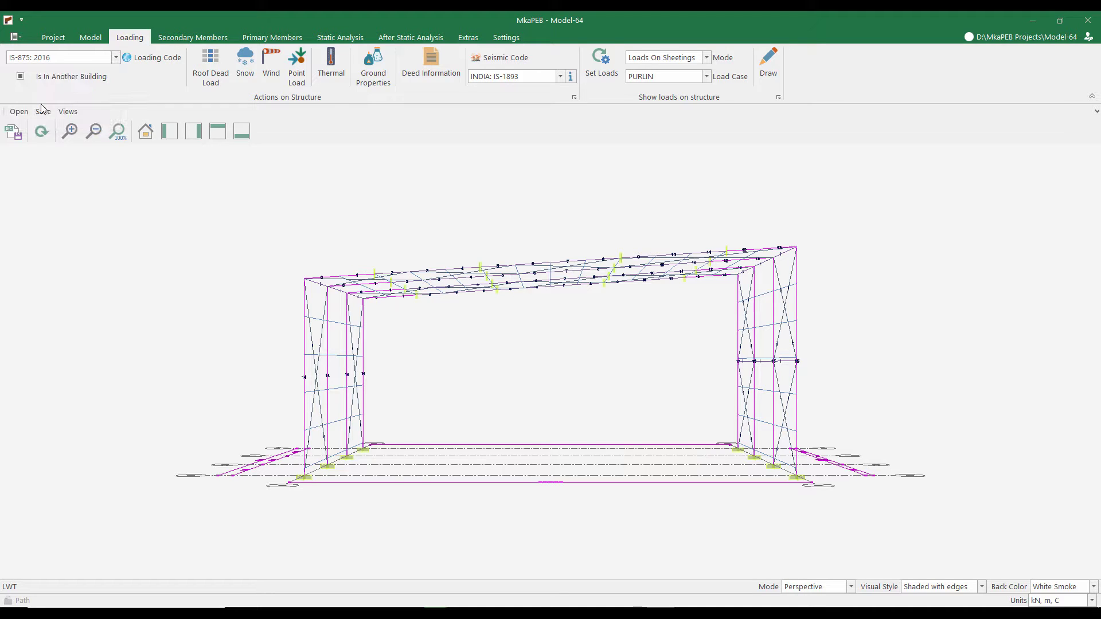
left_click(204, 73)
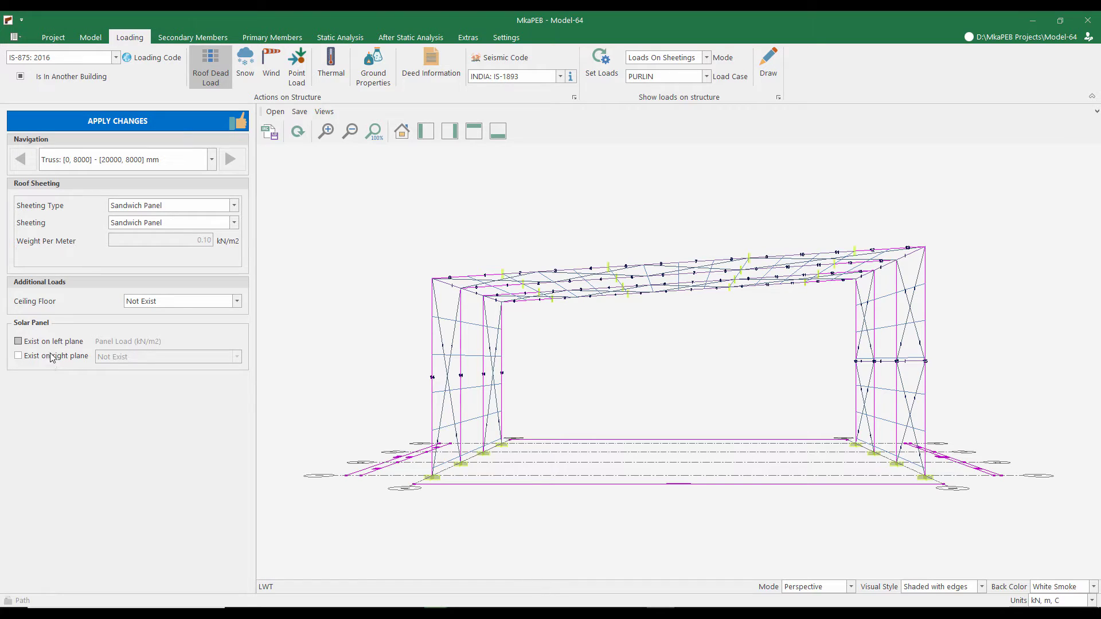
left_click(246, 73)
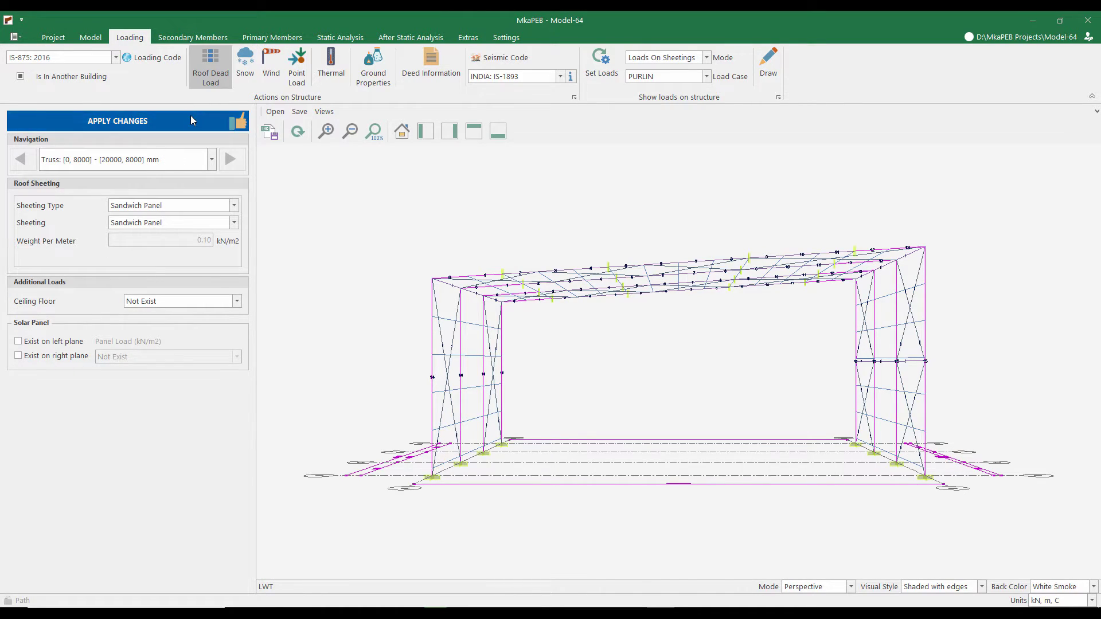
Lower the snow load on the ground in the IS-875-4 snow load parameters and accept them
left_click(245, 73)
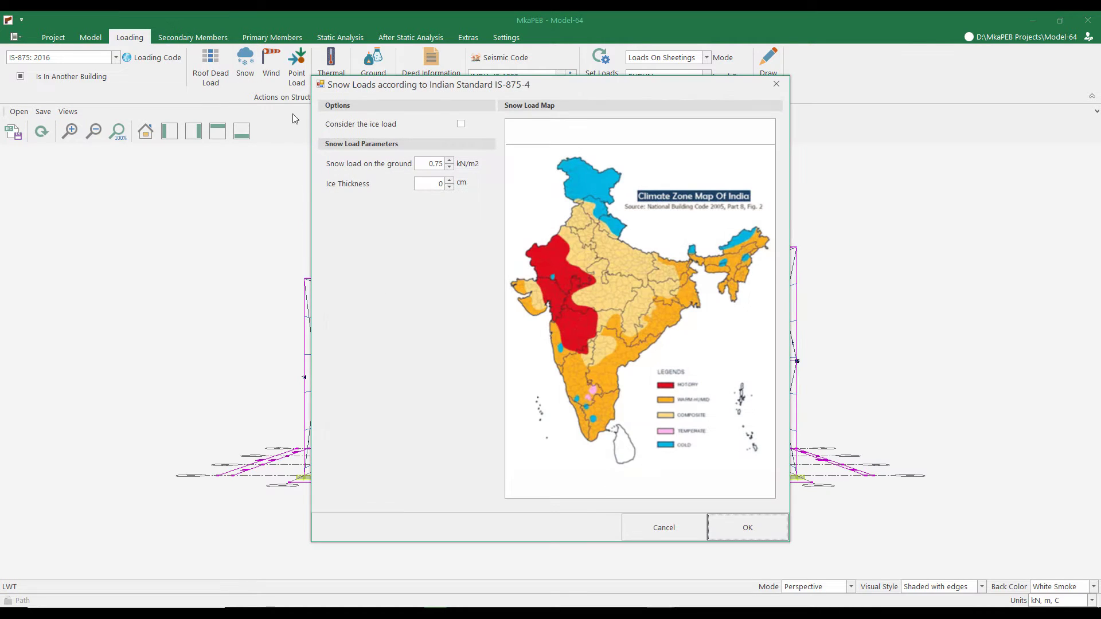
left_click(449, 167)
left_click(449, 166)
left_click(449, 167)
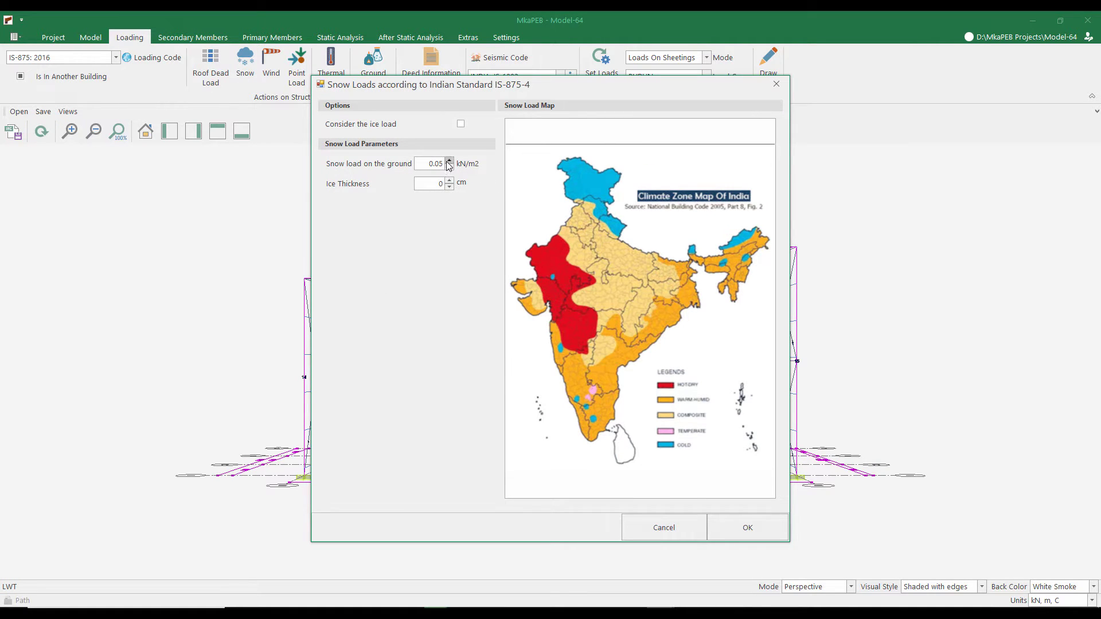
left_click(449, 161)
left_click(449, 167)
left_click(450, 160)
left_click(752, 532)
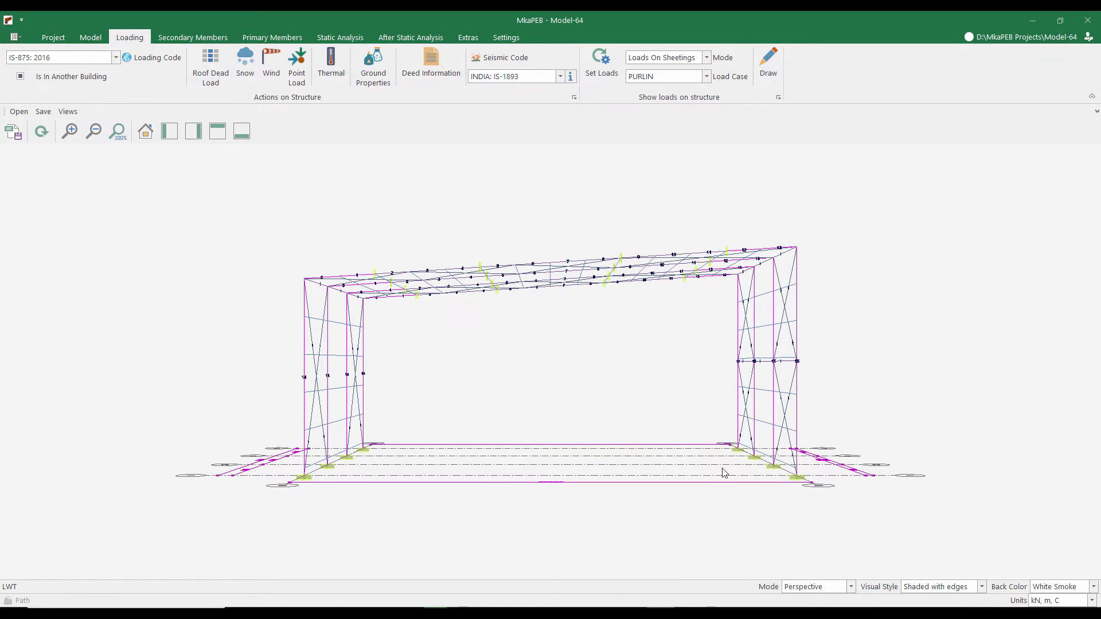
Define the IS-875 wind loads with a 44 m/s wind zone, internal pressure coefficient 0.0 and terrain Category-4
left_click(273, 71)
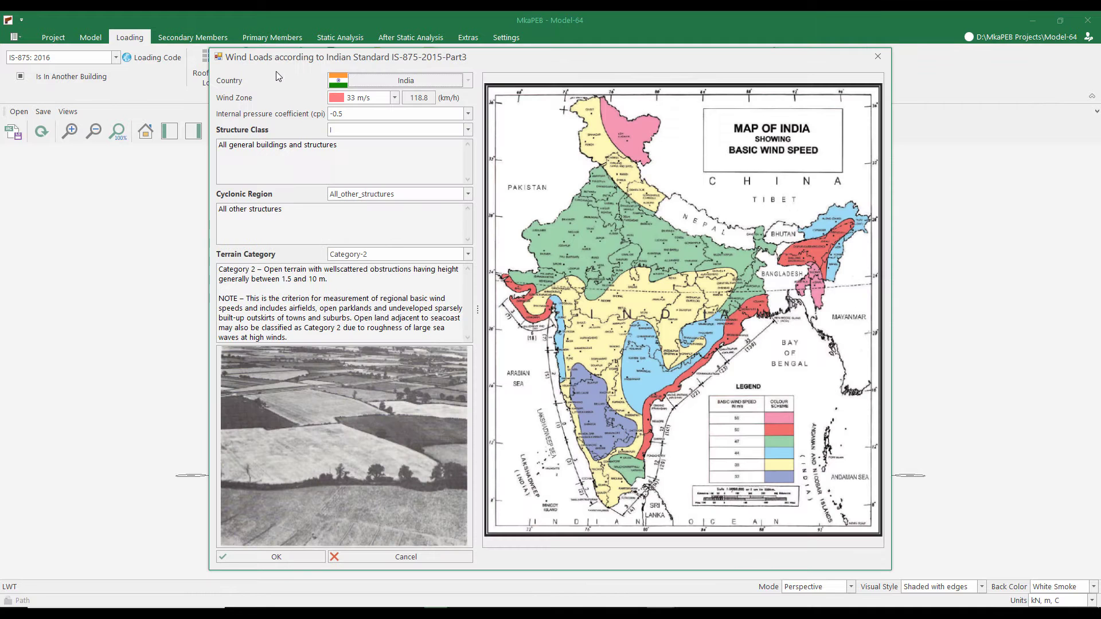
left_click(367, 98)
left_click(358, 133)
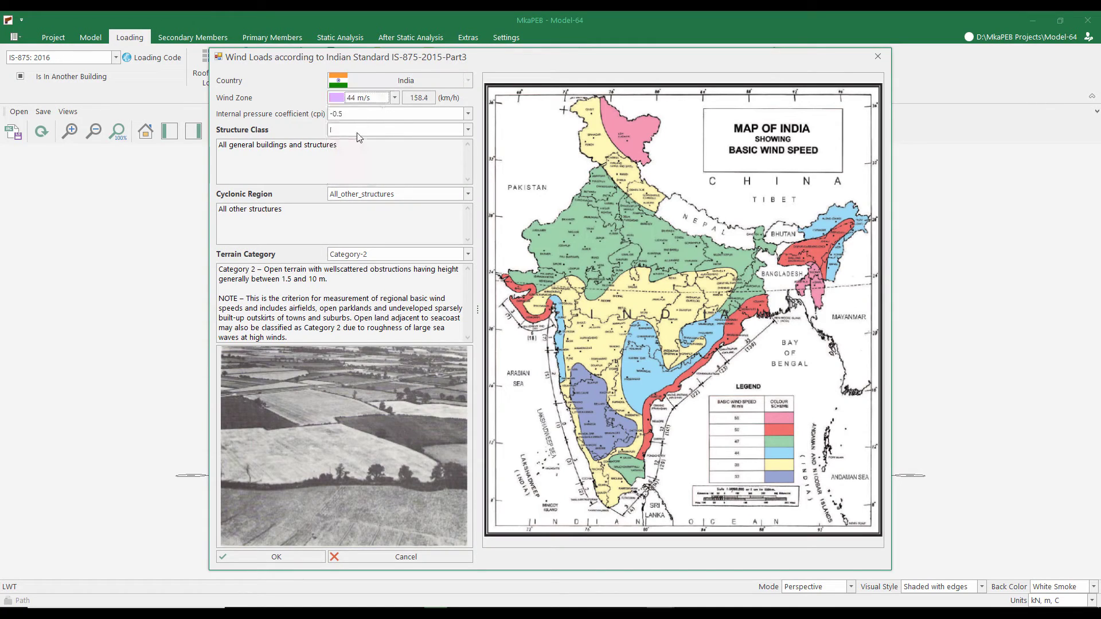
left_click(367, 114)
left_click(347, 192)
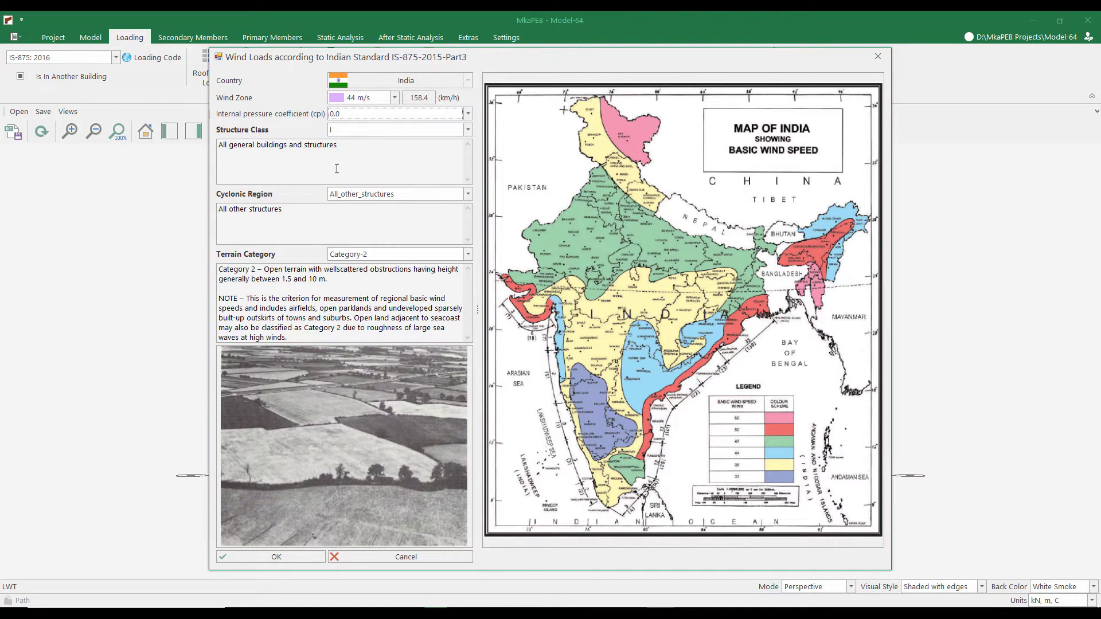
left_click(365, 254)
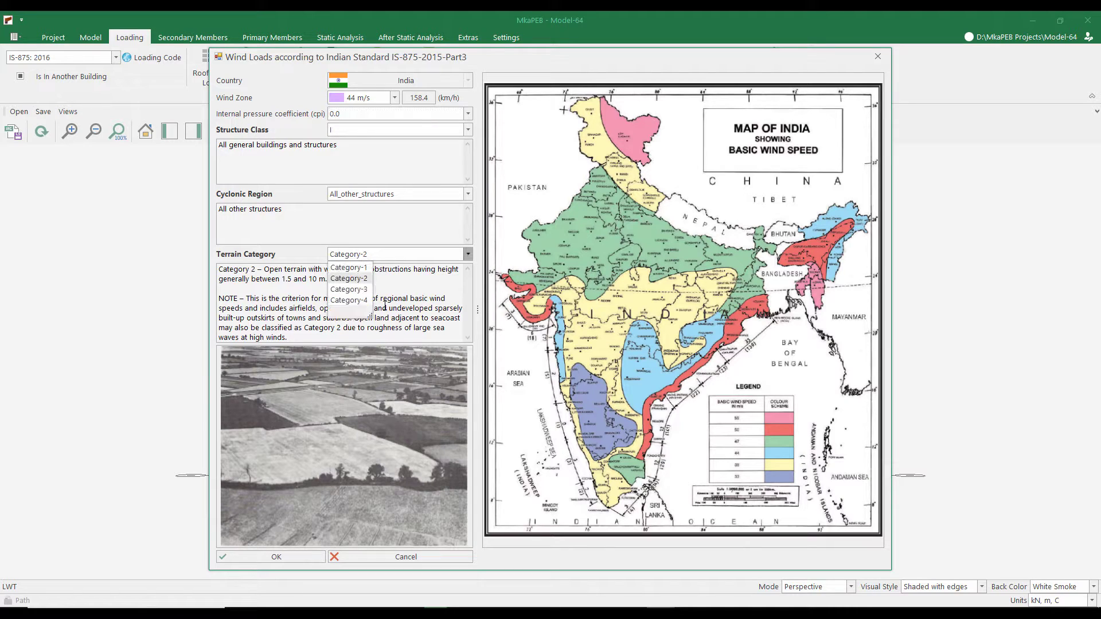
left_click(357, 300)
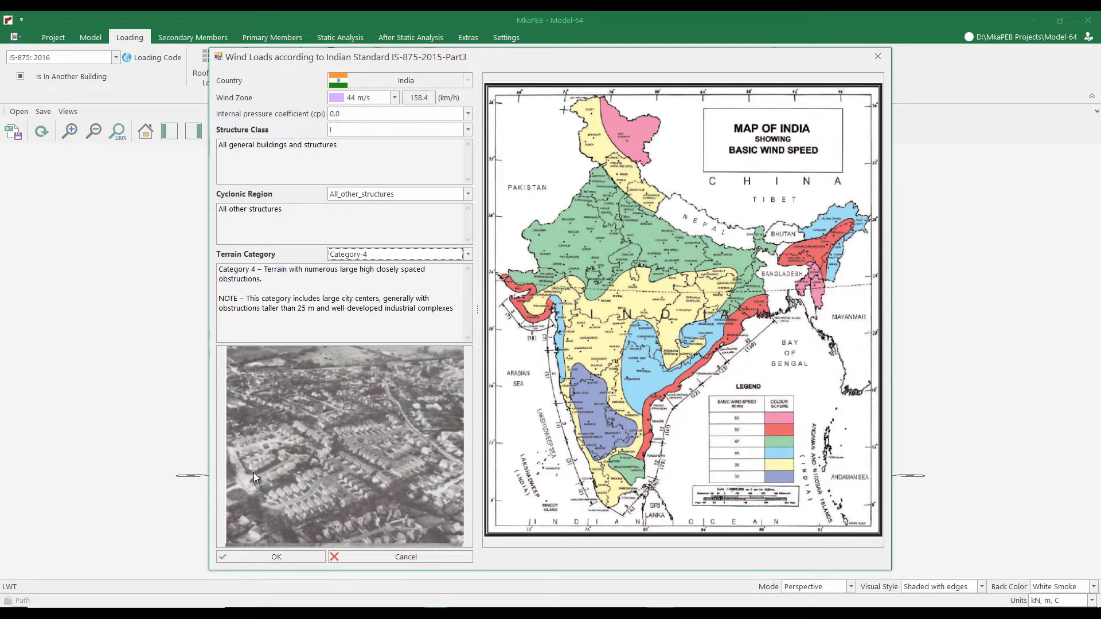
left_click(277, 555)
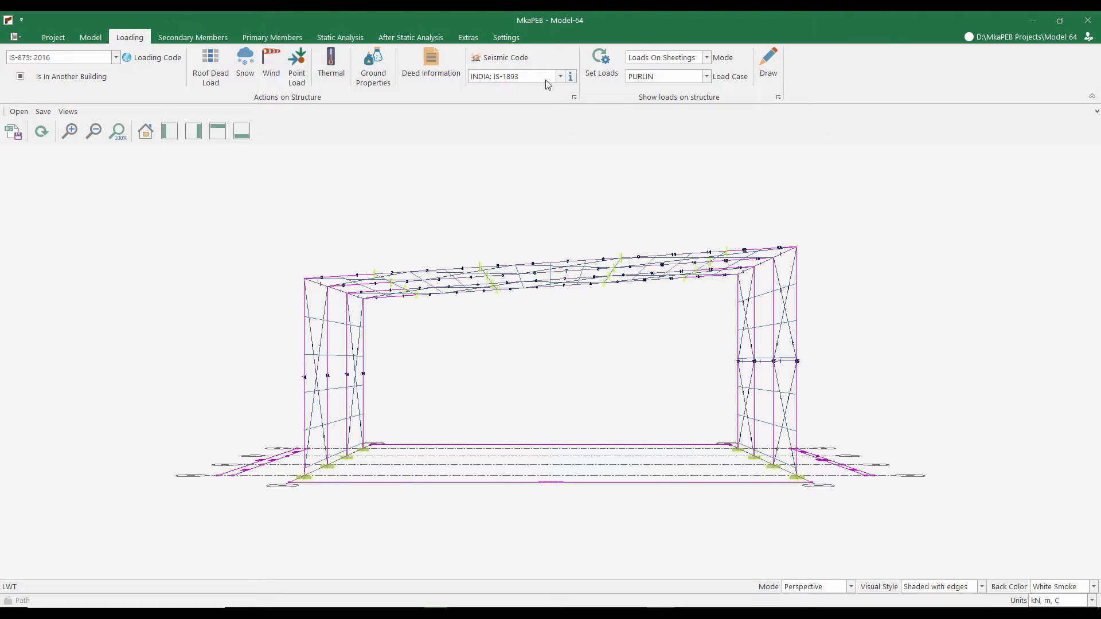
Set the IS 1893-2016 seismic parameters to the town Chcnnai and ground type Type C
left_click(571, 76)
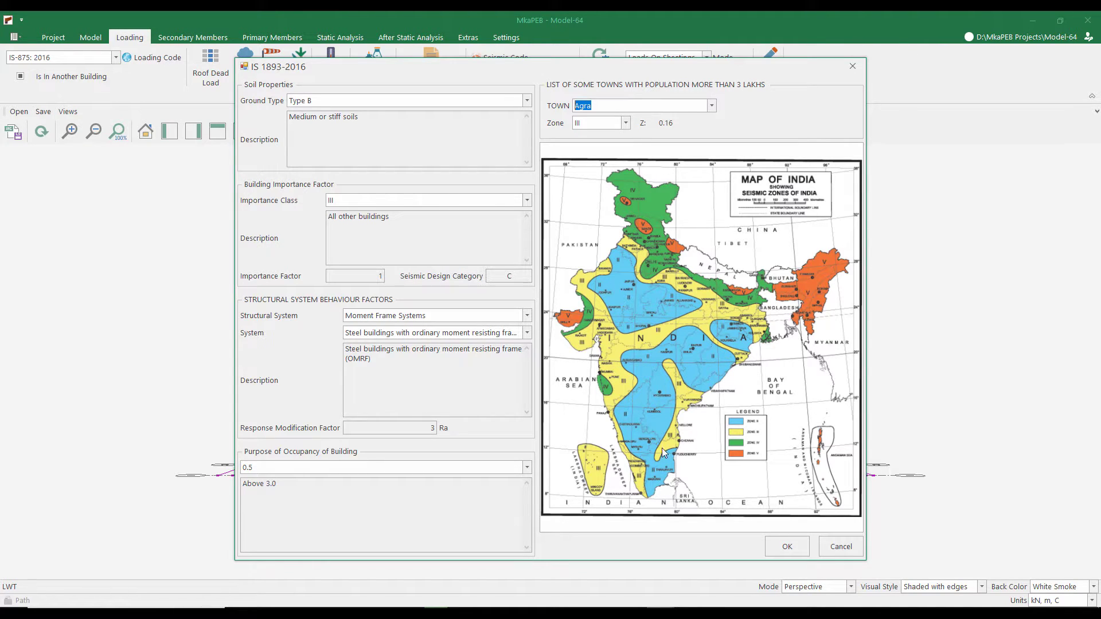
left_click(711, 105)
type("C")
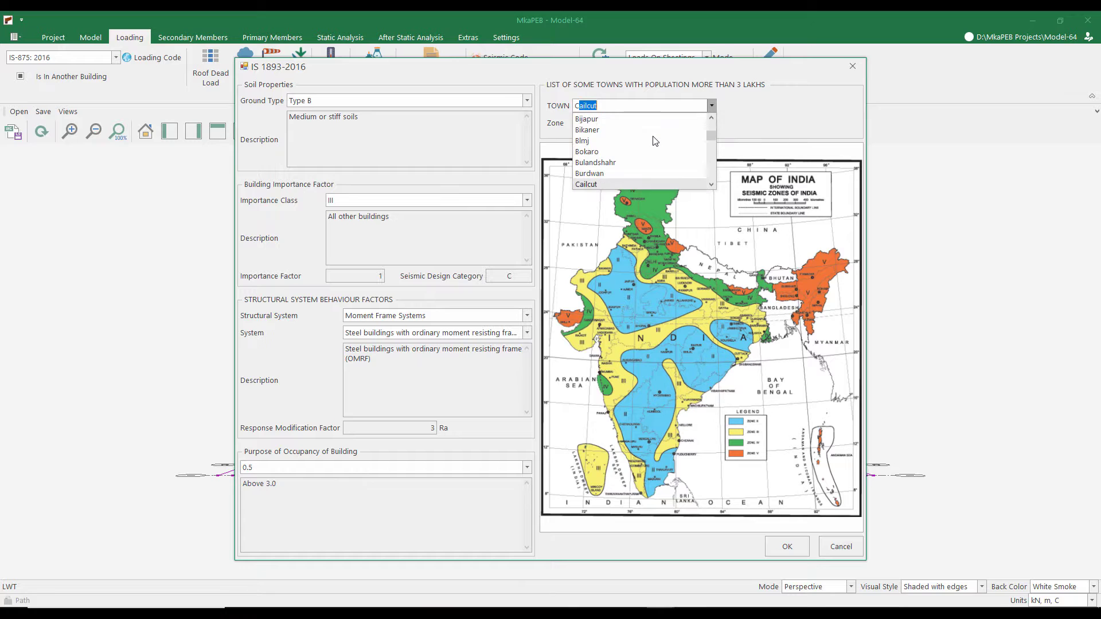
type("handigarh")
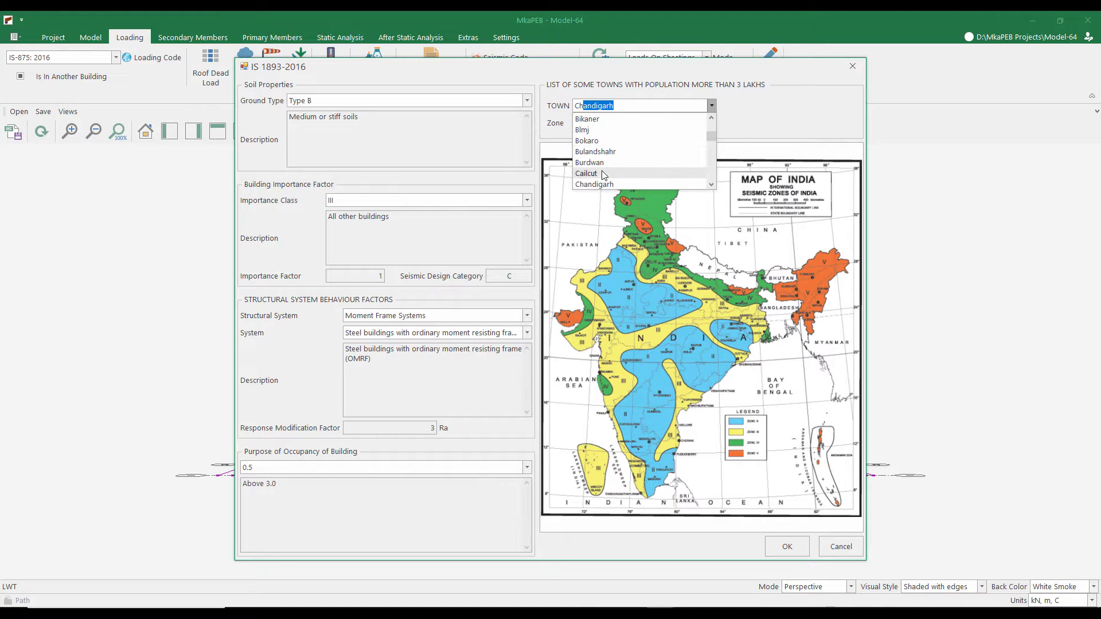
scroll(607, 181, "down", 1)
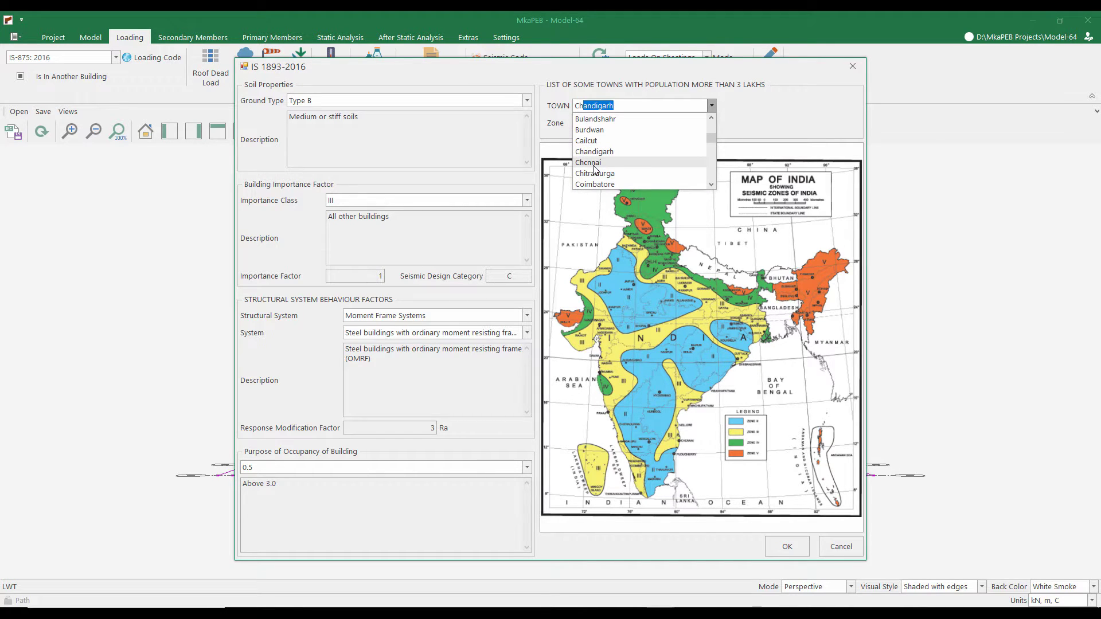
left_click(591, 163)
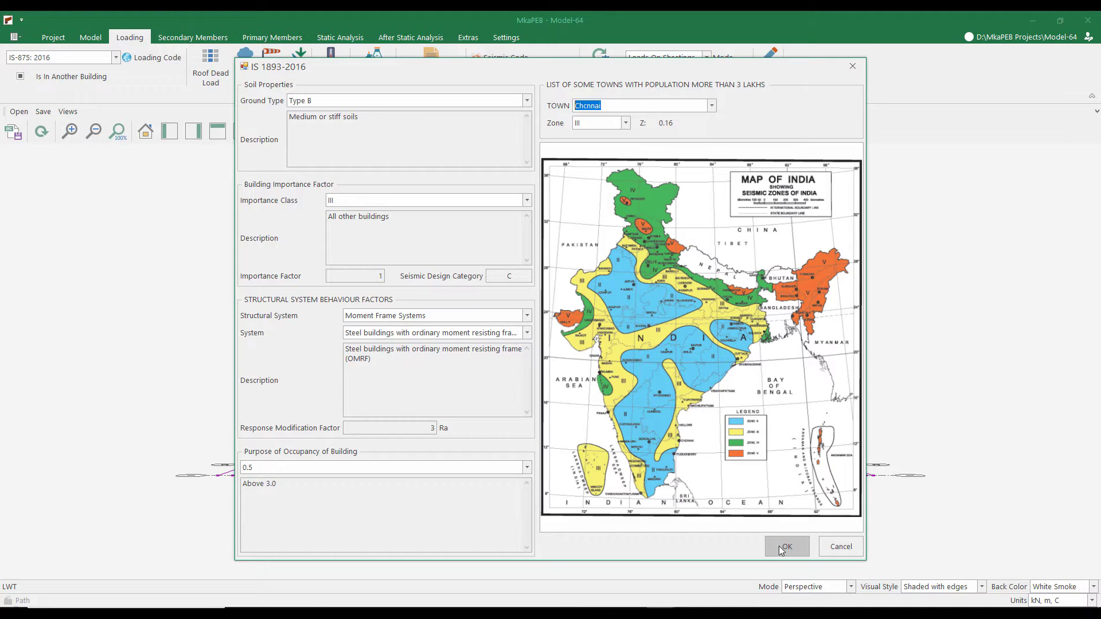
left_click(333, 101)
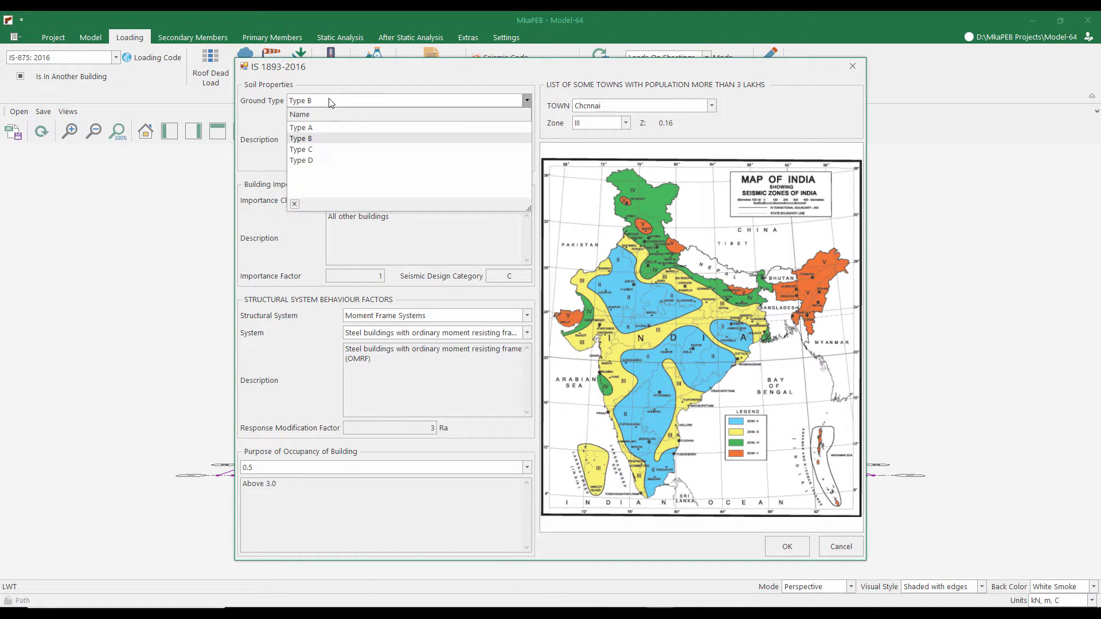
left_click(313, 150)
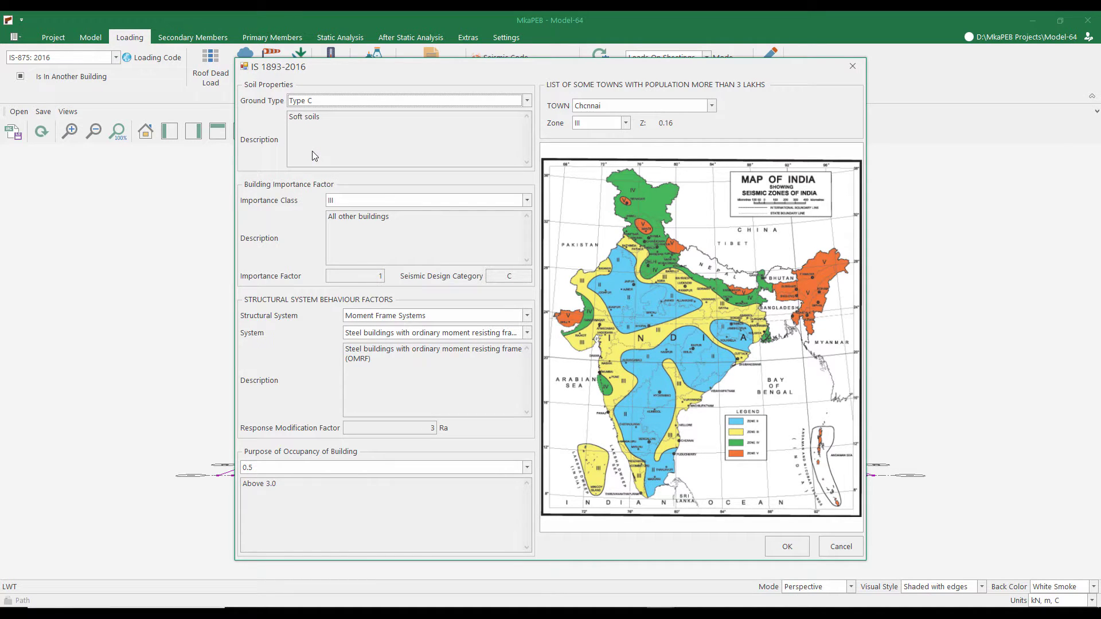
left_click(783, 547)
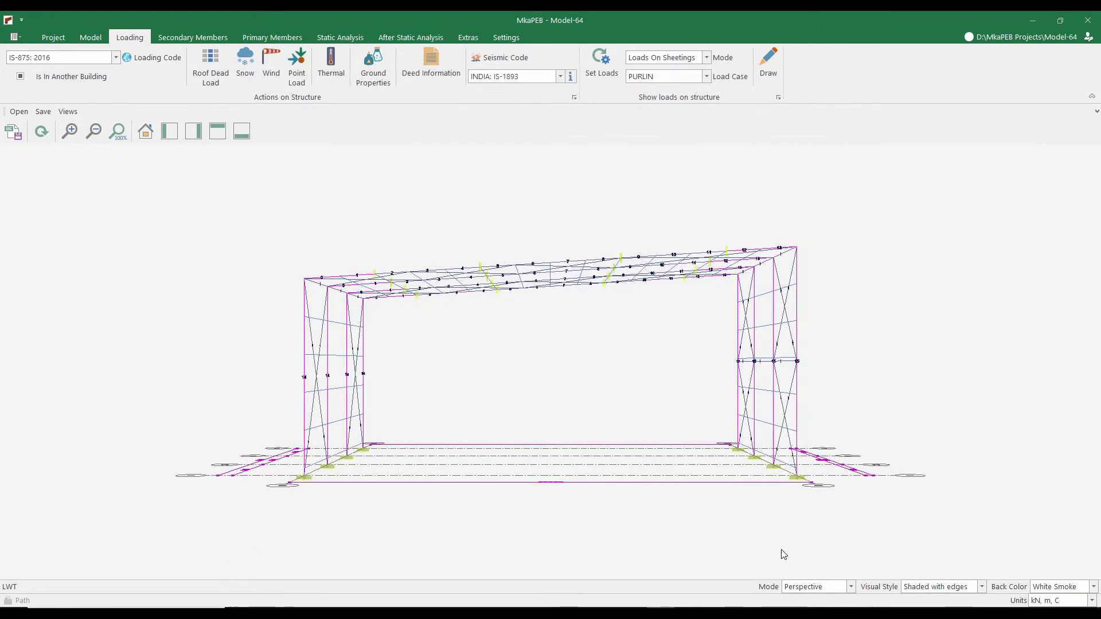
Select IS-800 as the steel design code for the secondary members
left_click(185, 38)
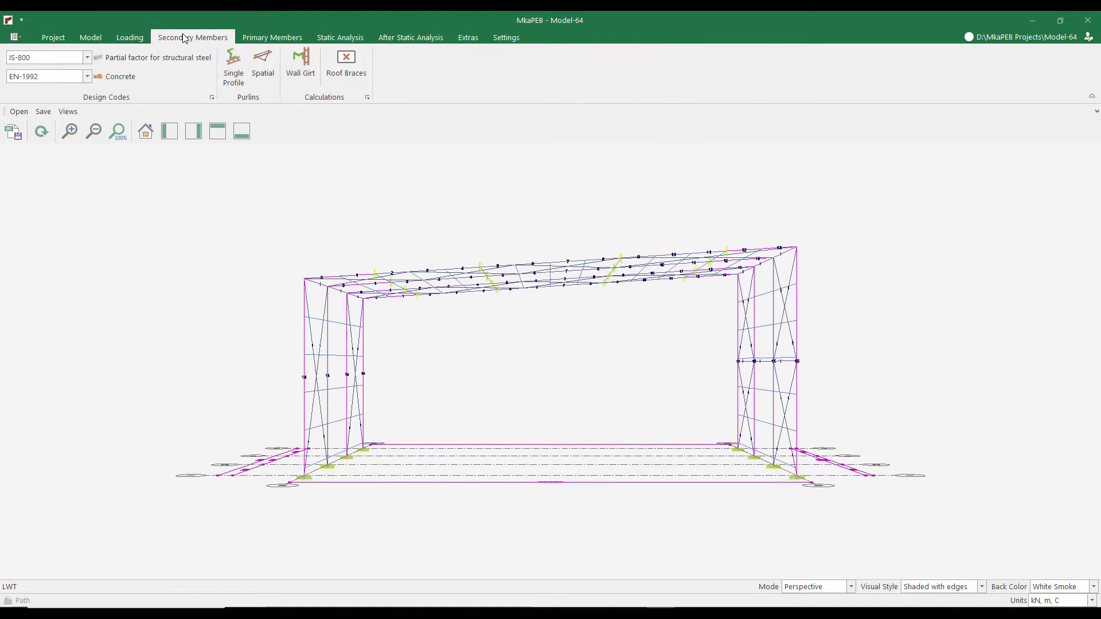
left_click(49, 60)
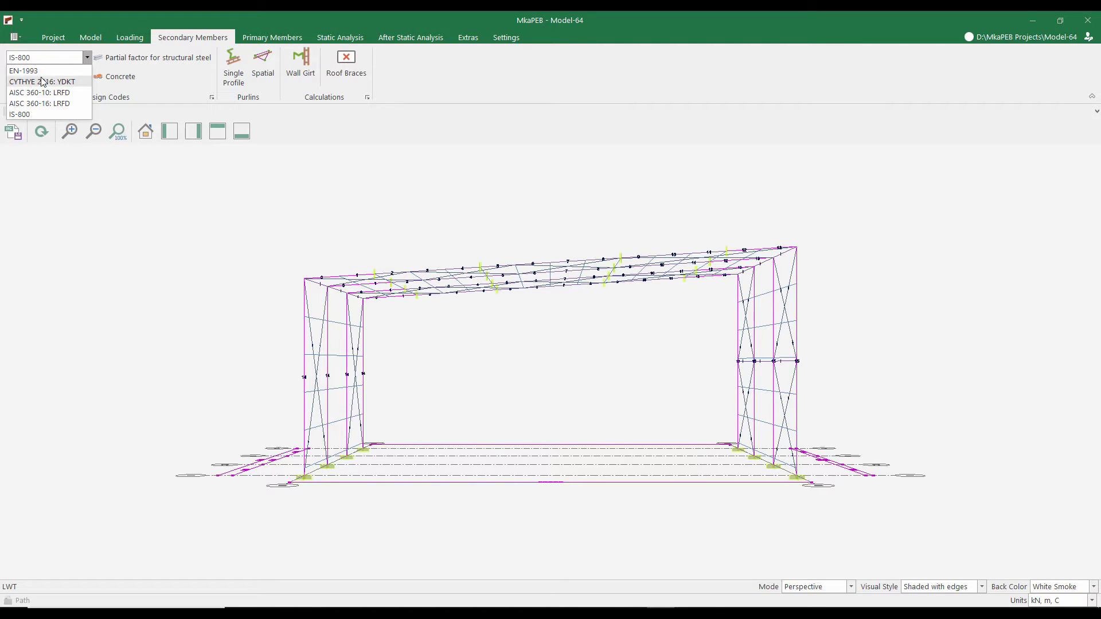
left_click(23, 114)
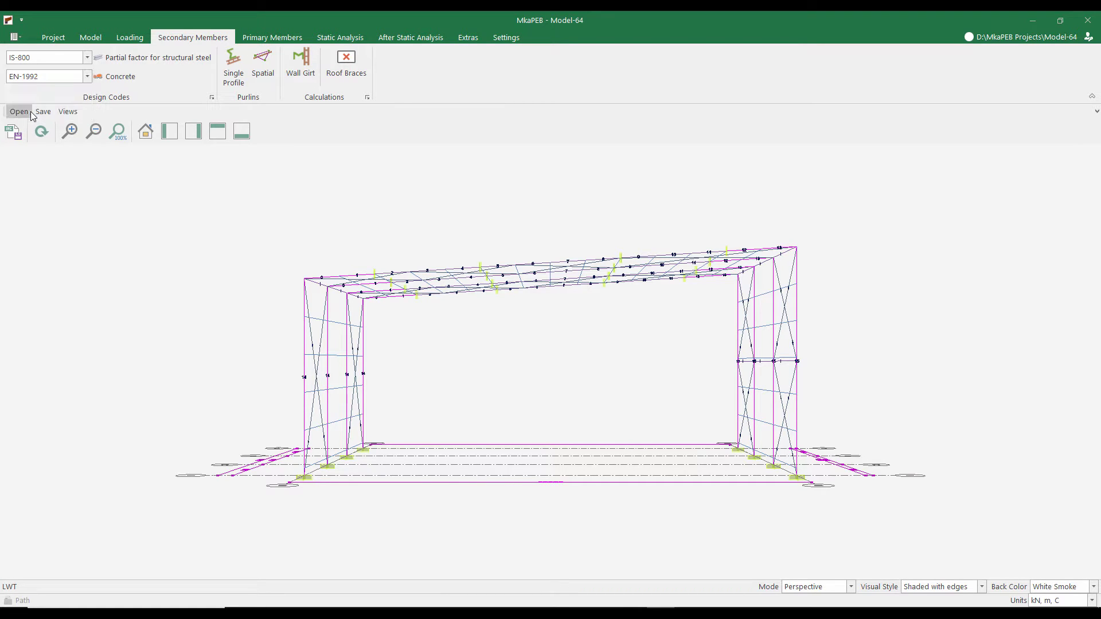
Size the single-profile roof purlins by trying lighter sections and settle on C200-15-S250GD
left_click(239, 64)
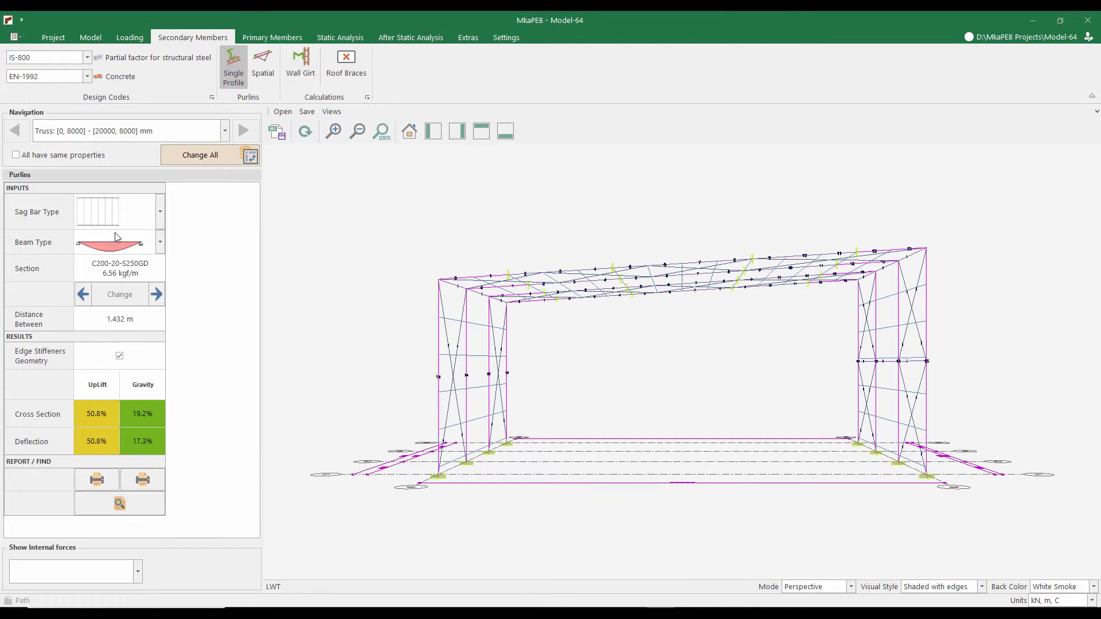
left_click(82, 294)
left_click(82, 295)
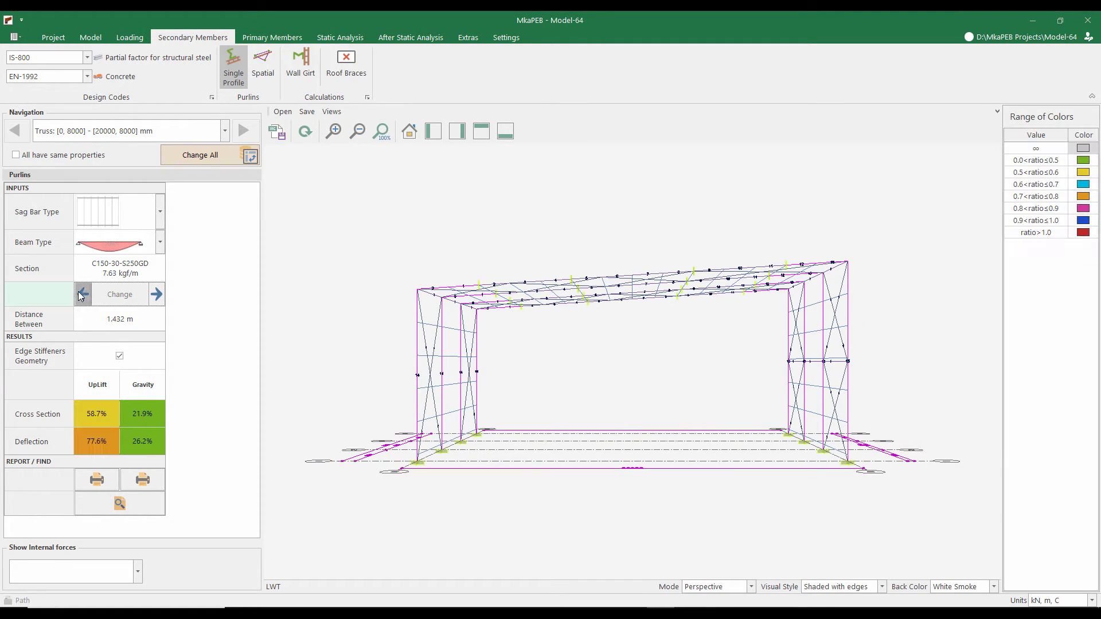
left_click(83, 294)
left_click(82, 294)
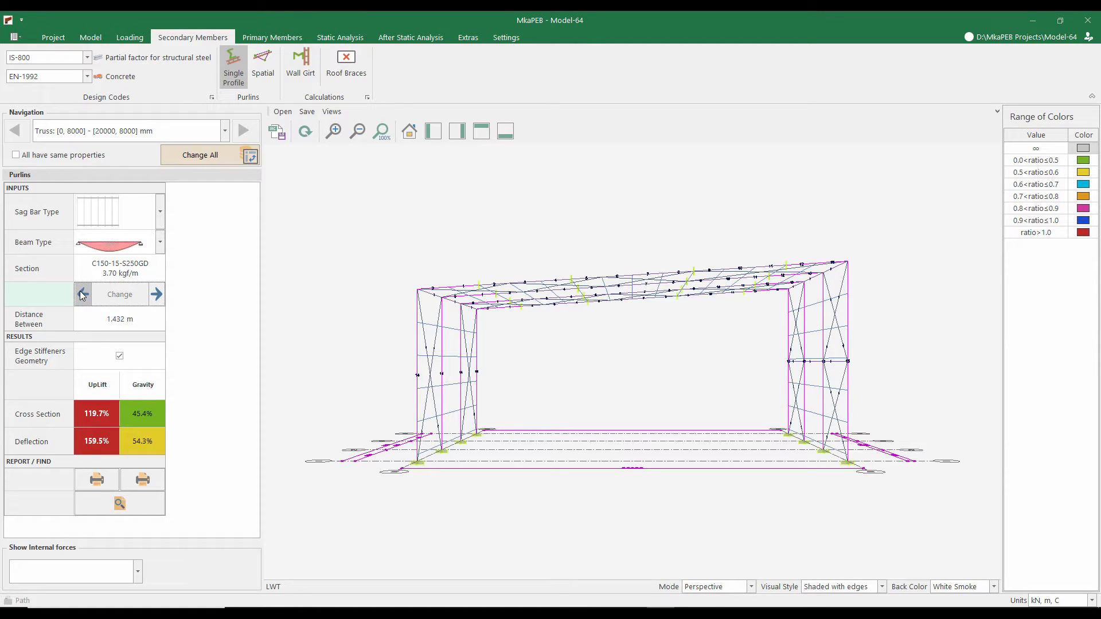
left_click(156, 294)
left_click(156, 295)
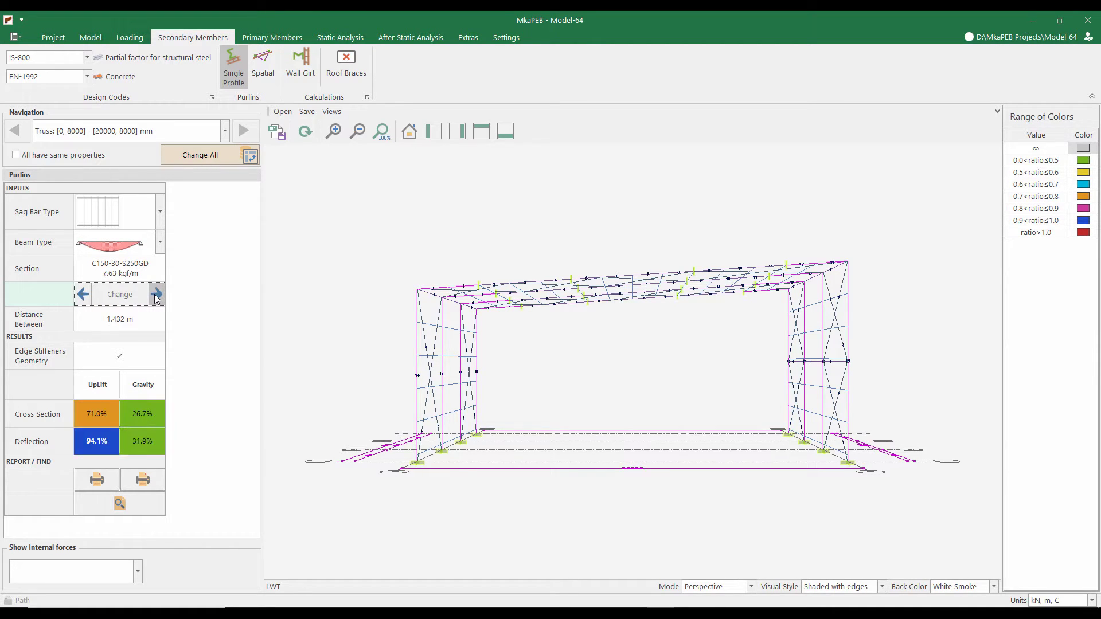
left_click(156, 295)
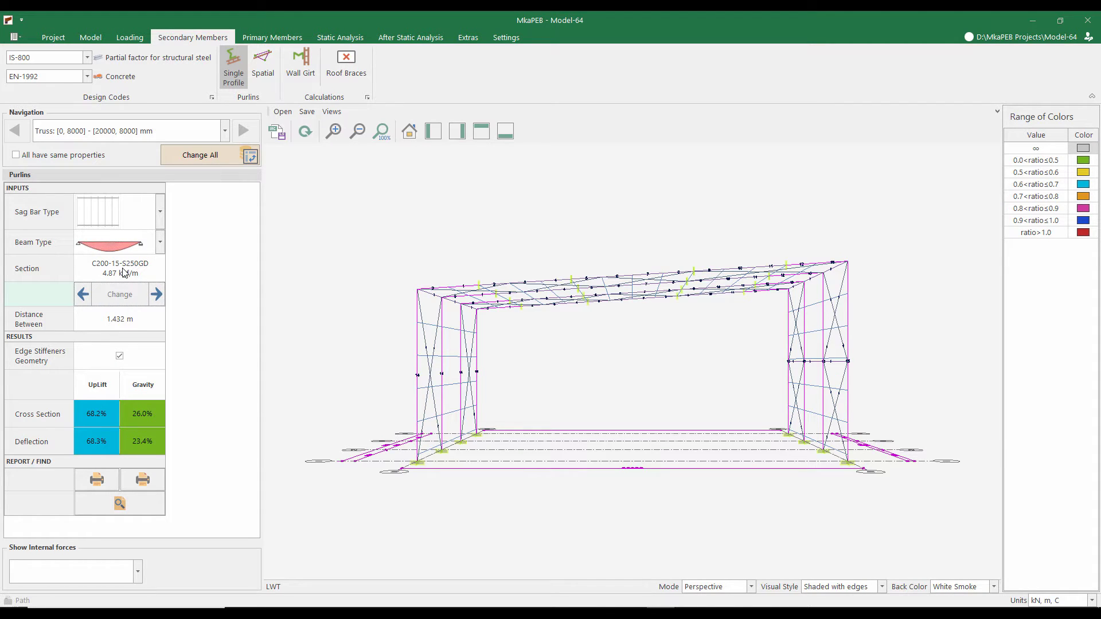
Try an alternative sag bar type for the purlins and restore the plain parallel arrangement
left_click(109, 221)
left_click(119, 217)
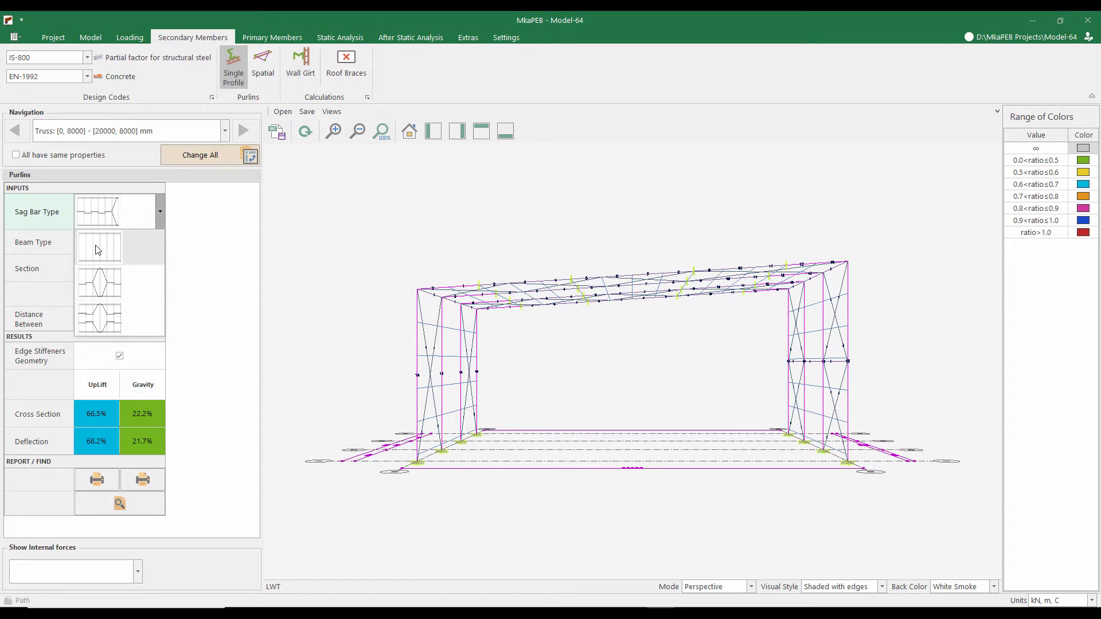
left_click(97, 249)
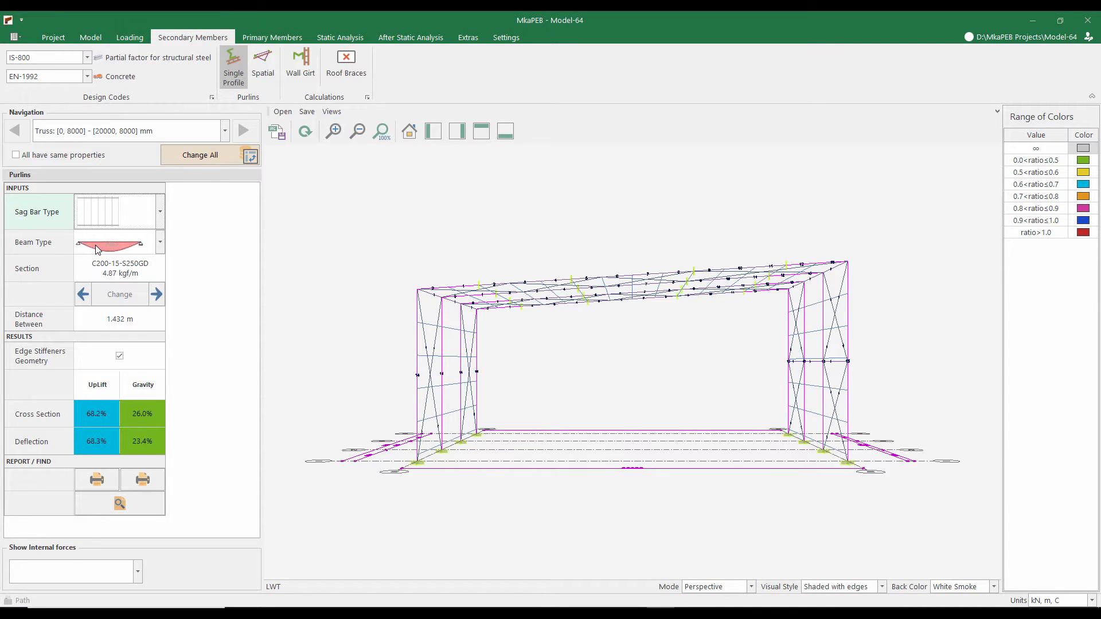
Give all wall girts the same properties, with section C150-15-S250GD and a beam count of 7, and check both side walls
left_click(297, 69)
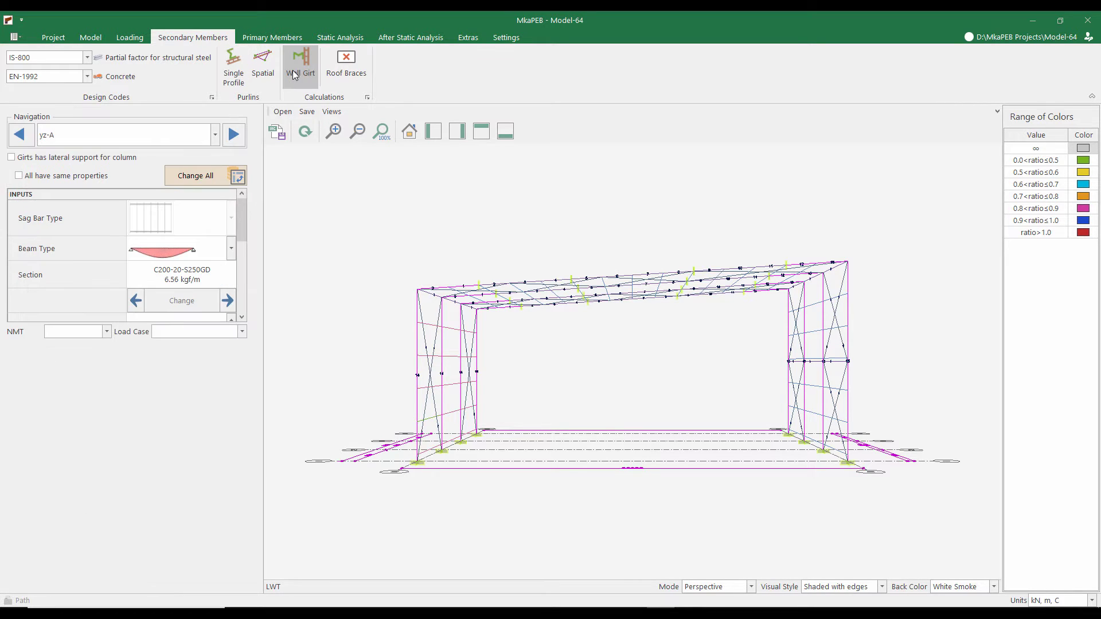
left_click(26, 176)
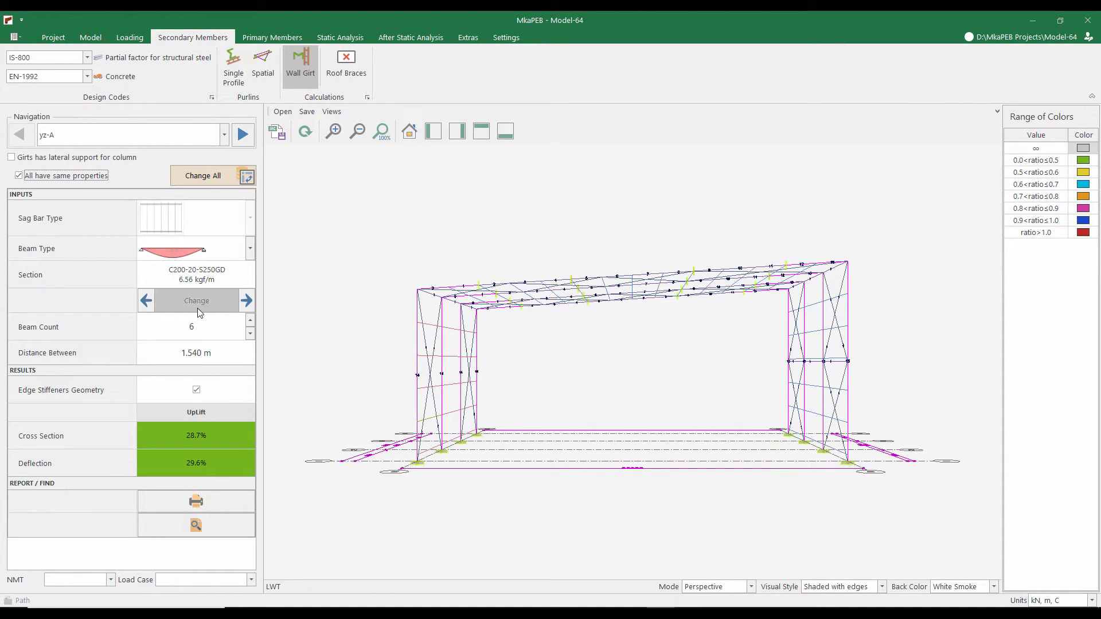
left_click(145, 305)
left_click(145, 301)
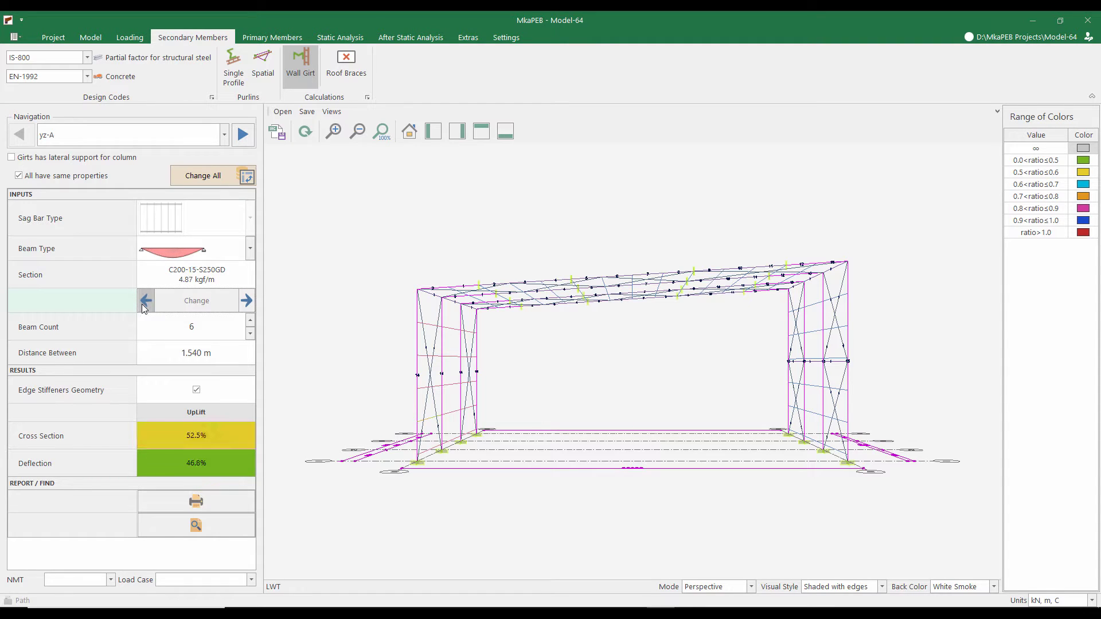
left_click(147, 299)
left_click(147, 299)
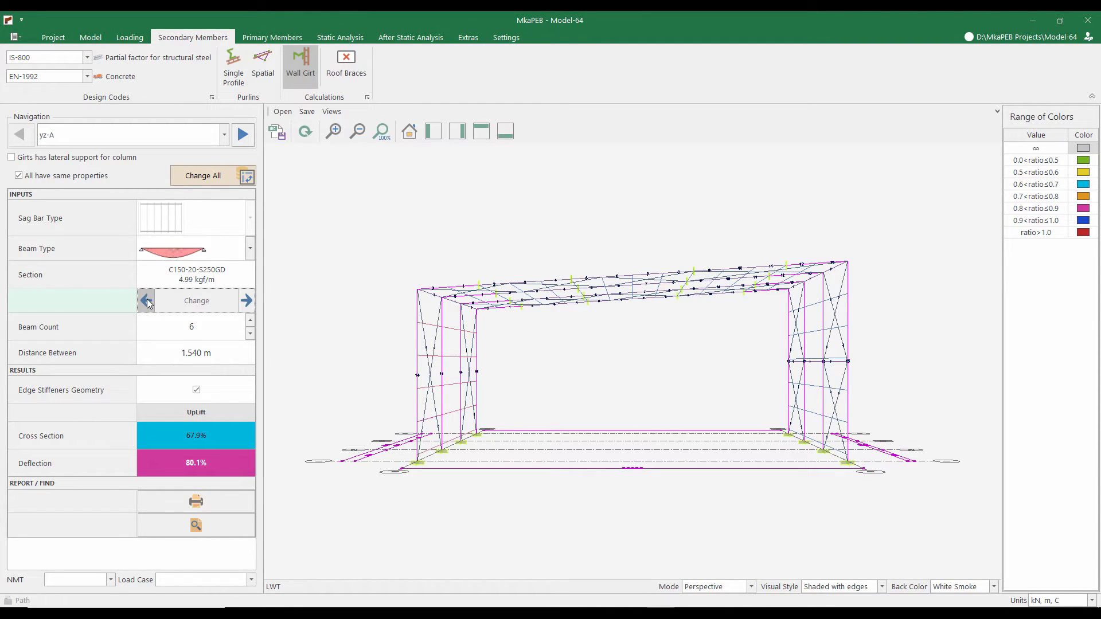
left_click(147, 299)
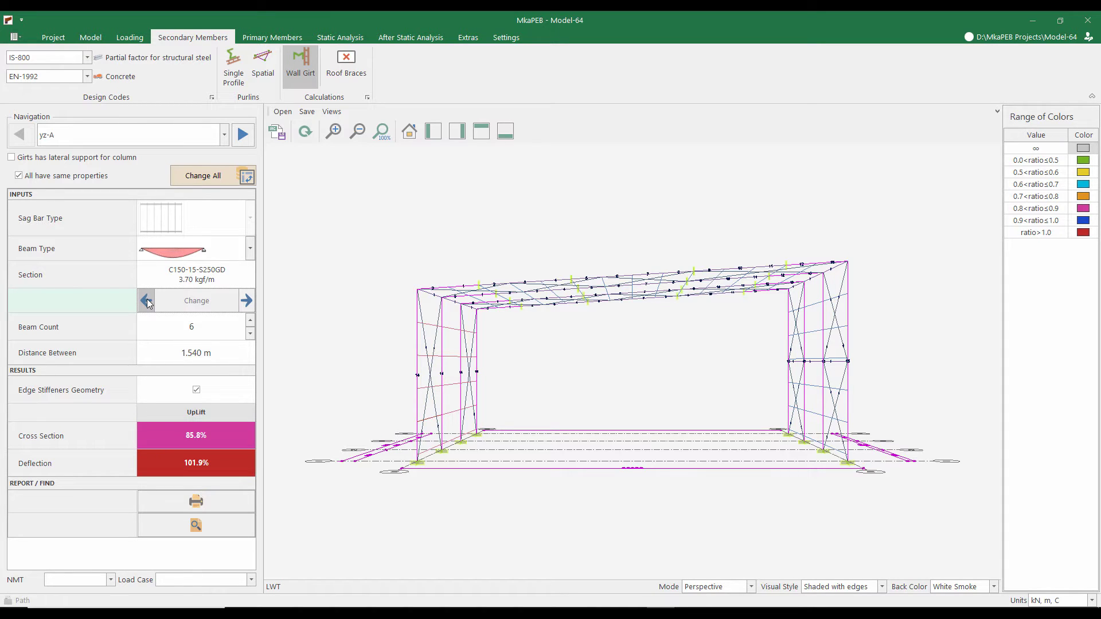
left_click(248, 323)
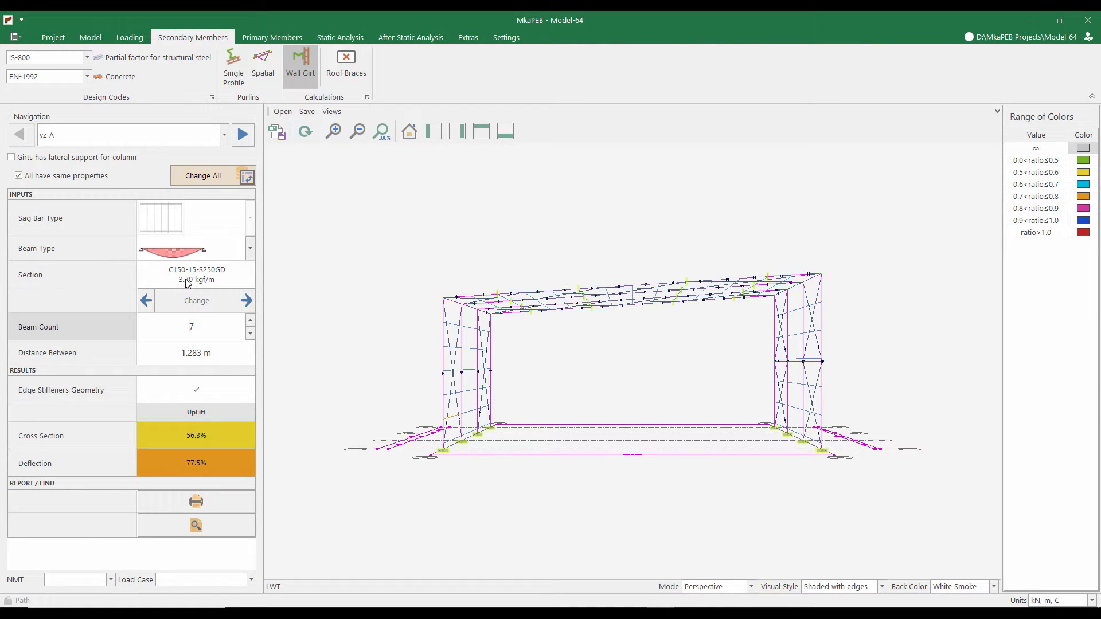
left_click(243, 135)
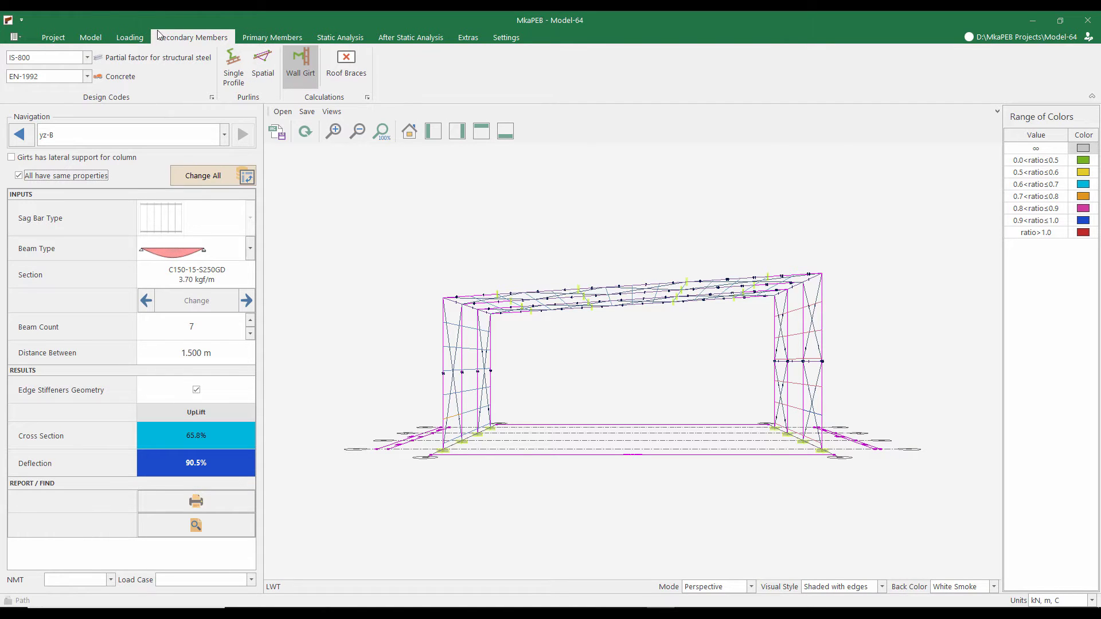
Extend the building along the Y axis by adding seven trusses at 6 m spacing to the end, and apply the changes
left_click(83, 39)
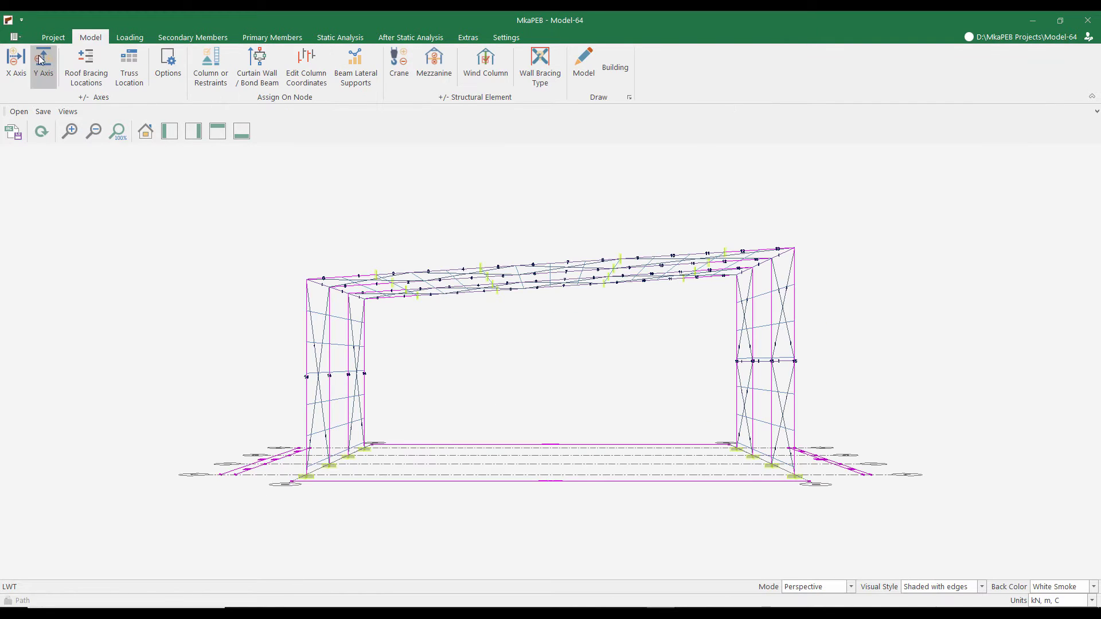
left_click(54, 87)
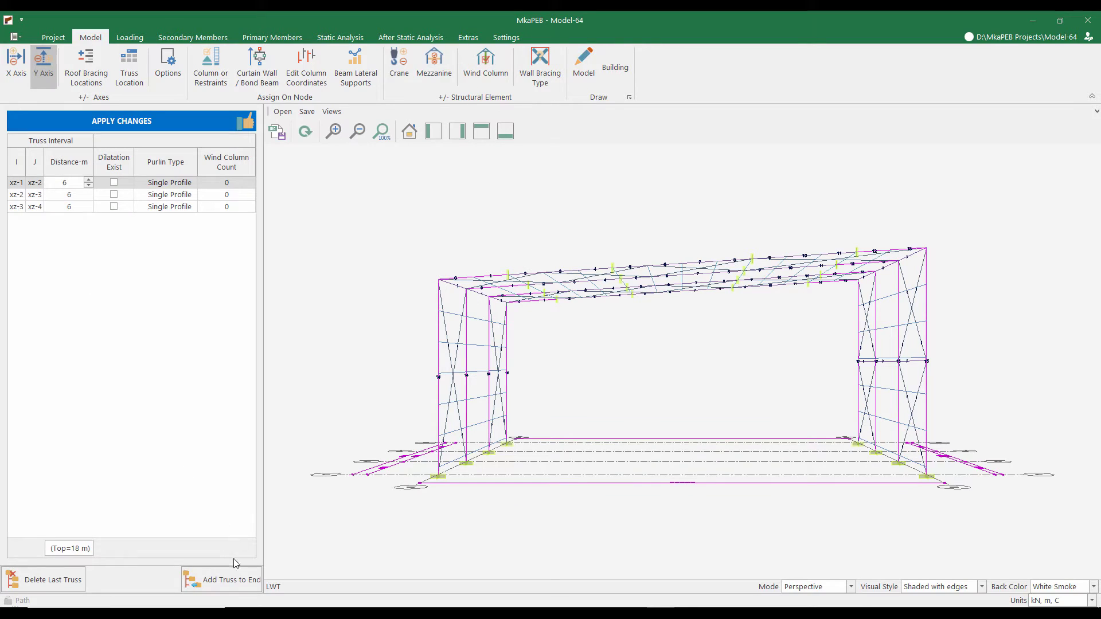
left_click(215, 577)
left_click(215, 577)
left_click(215, 577)
left_click(215, 577)
left_click(215, 577)
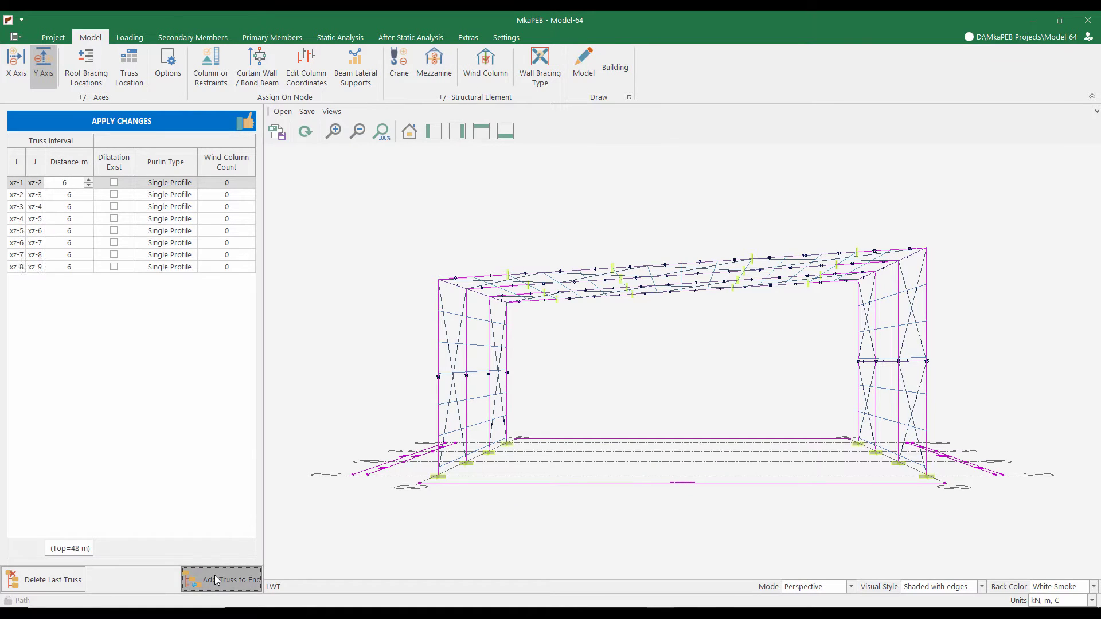
left_click(215, 577)
left_click(215, 577)
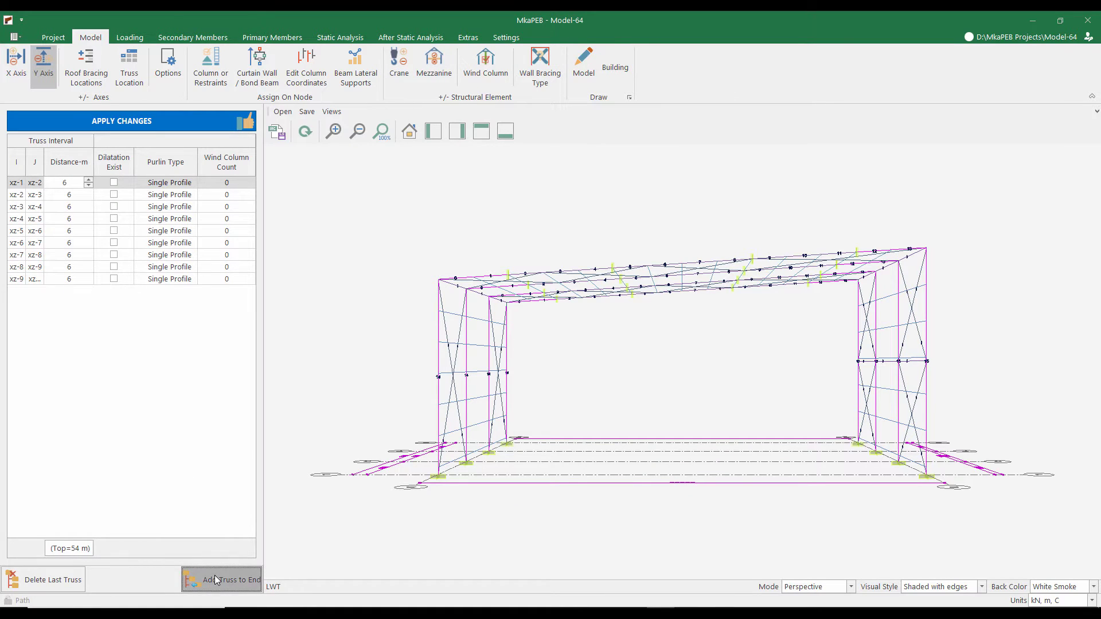
left_click(200, 125)
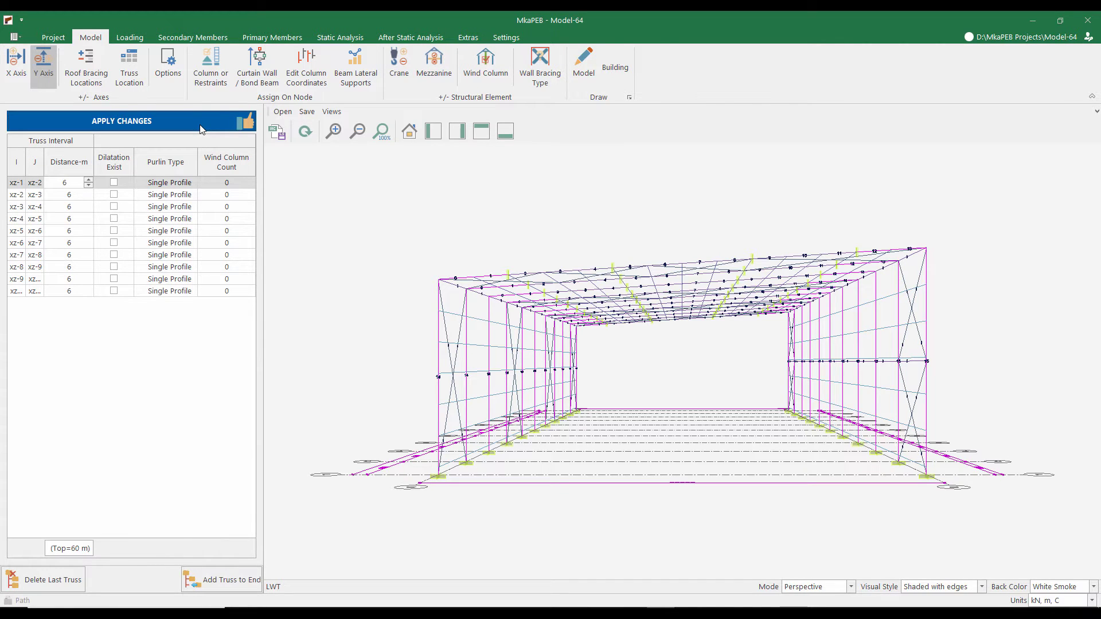
Select the main columns at both the 0.0M and 20.0M nodes and set their profile series to 140 x 10
left_click(274, 39)
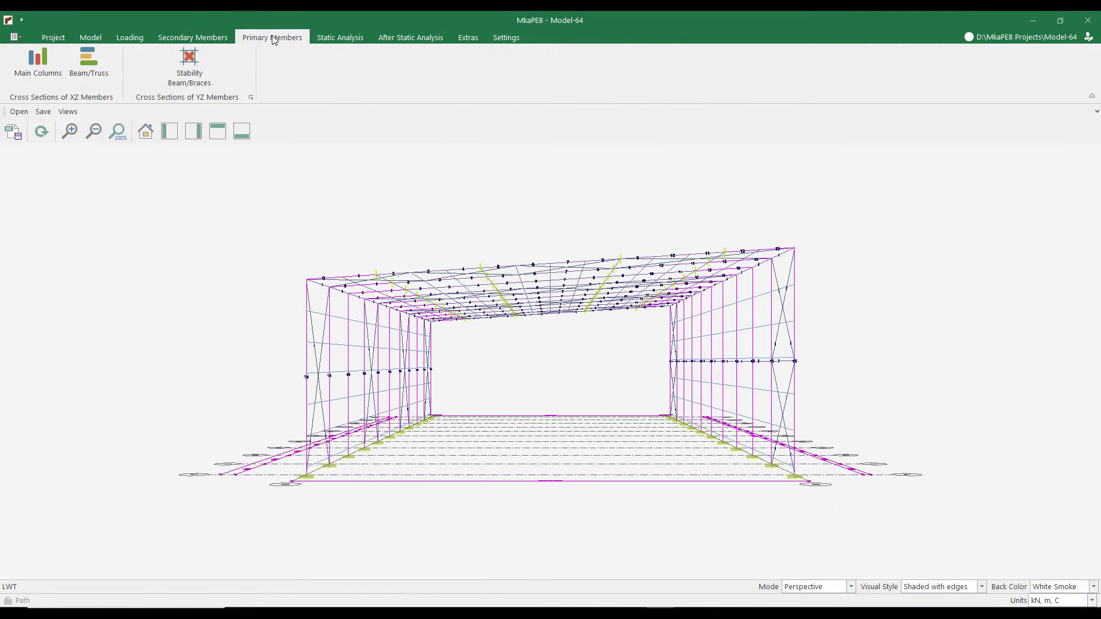
left_click(48, 70)
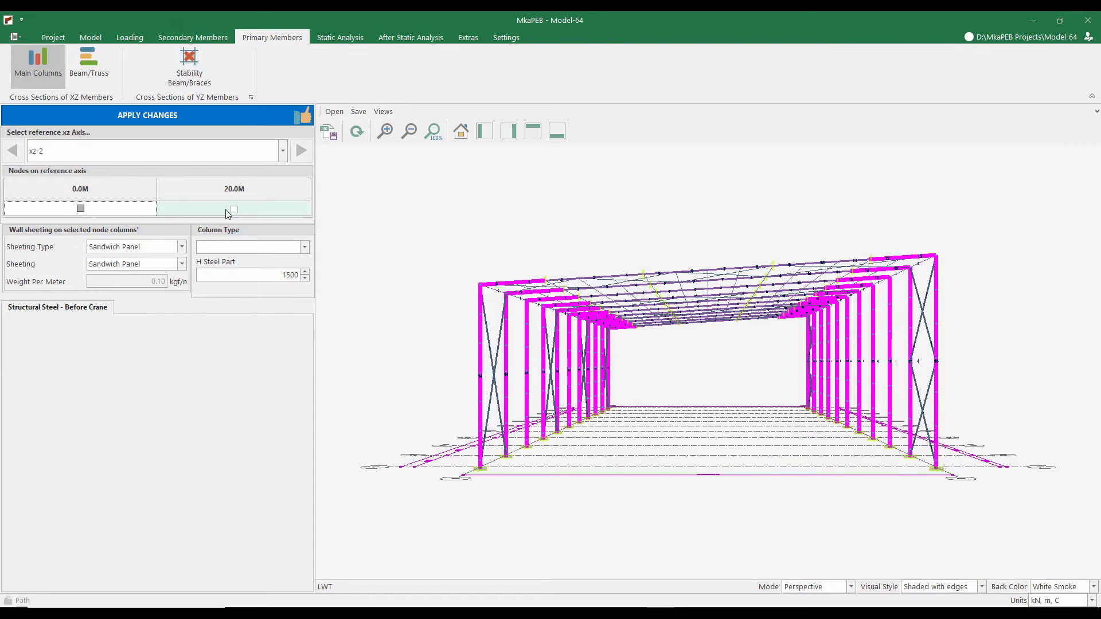
left_click(234, 210)
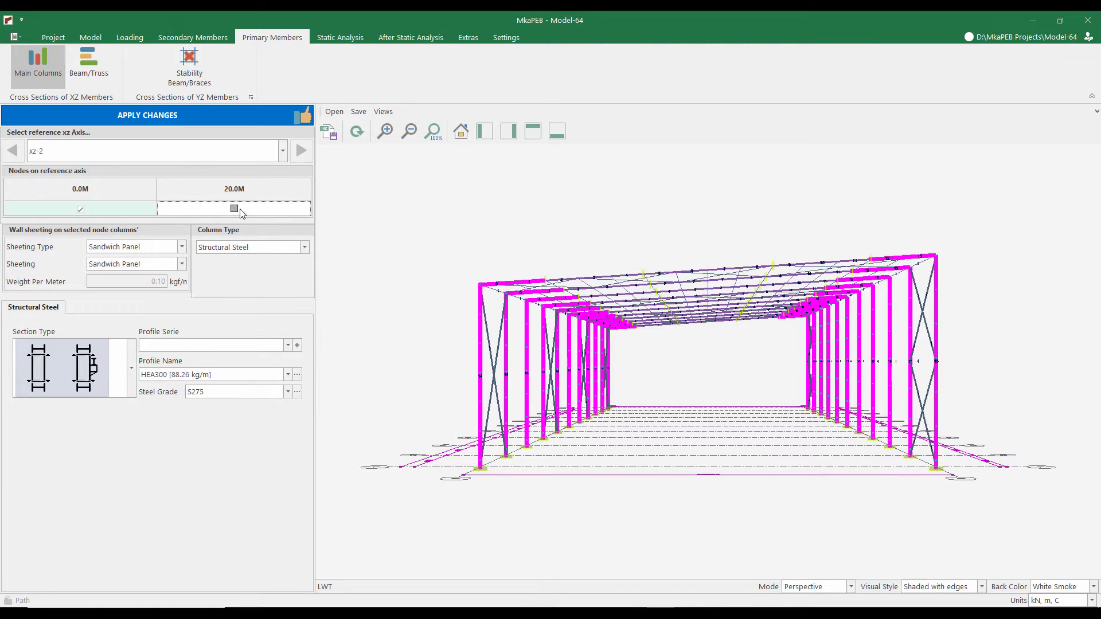
left_click(192, 346)
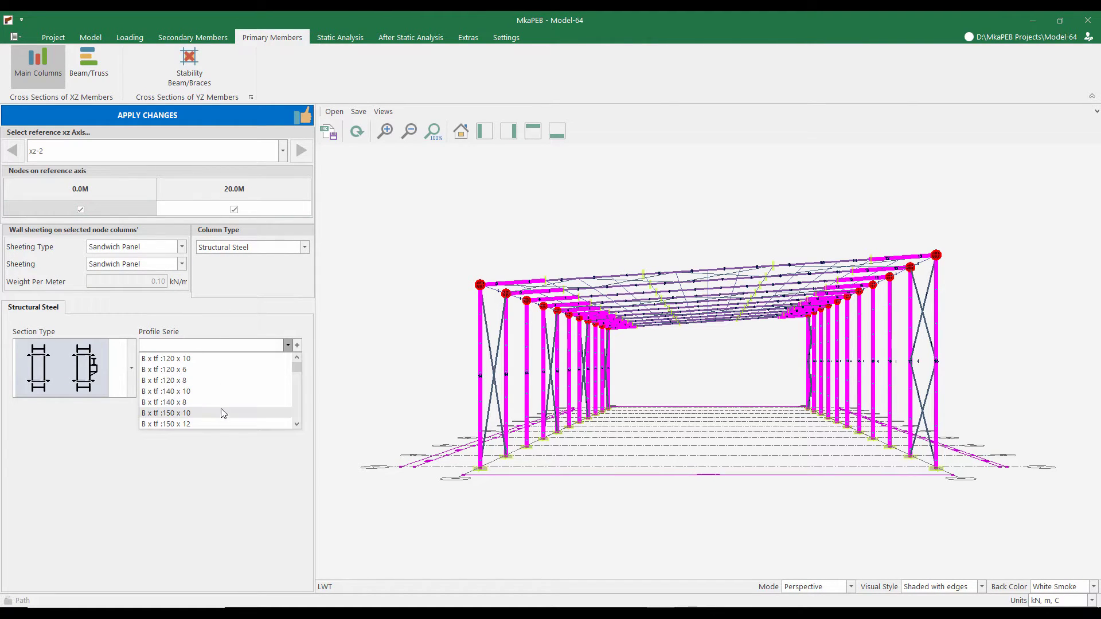
left_click(195, 393)
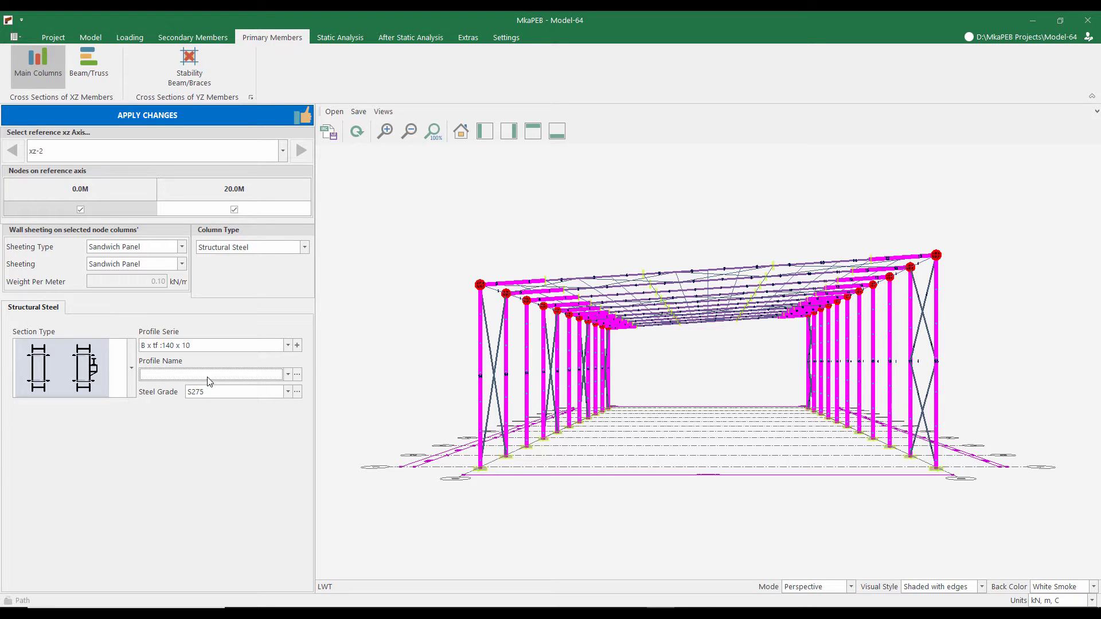
Create an H profile with h 400 mm, flange 140 x 10 and web thickness 8 mm, and apply it to the main columns
left_click(296, 346)
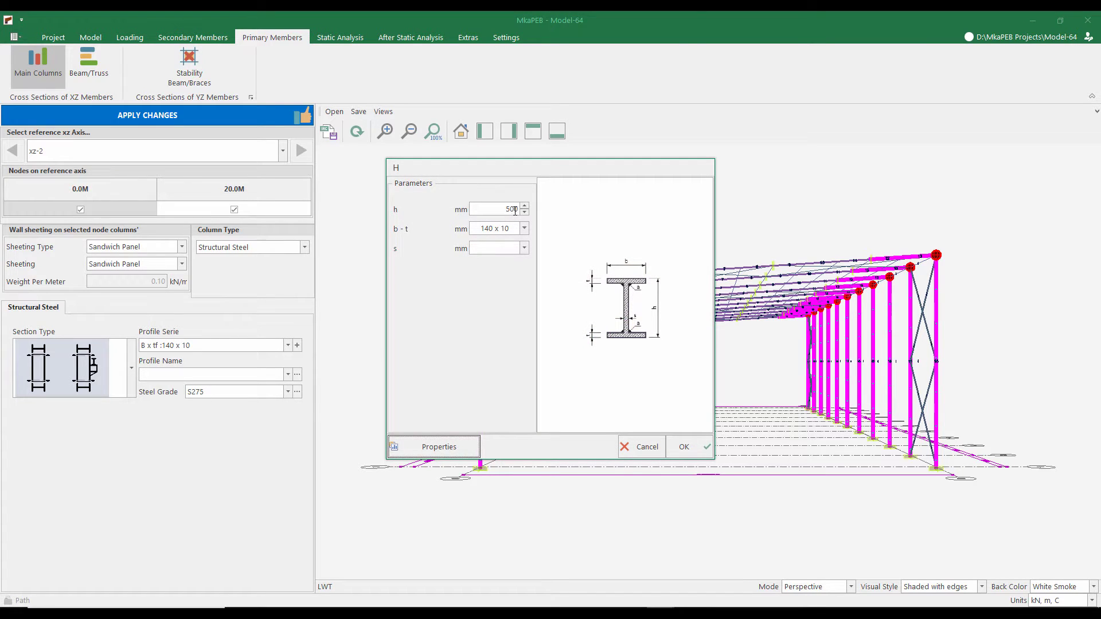
double_click(511, 210)
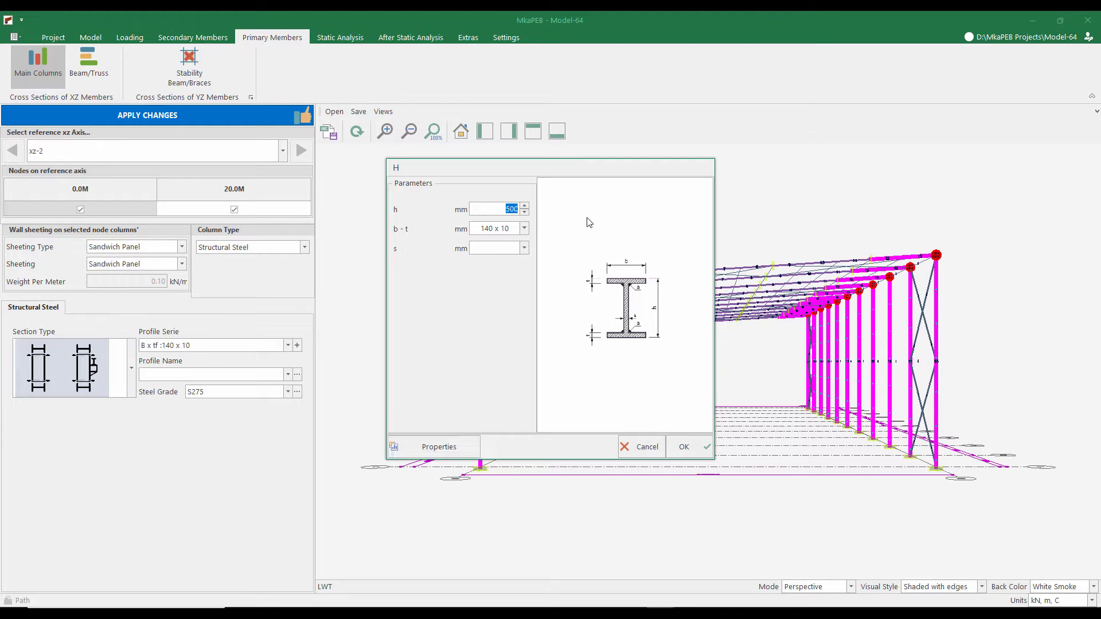
type("400")
left_click(502, 250)
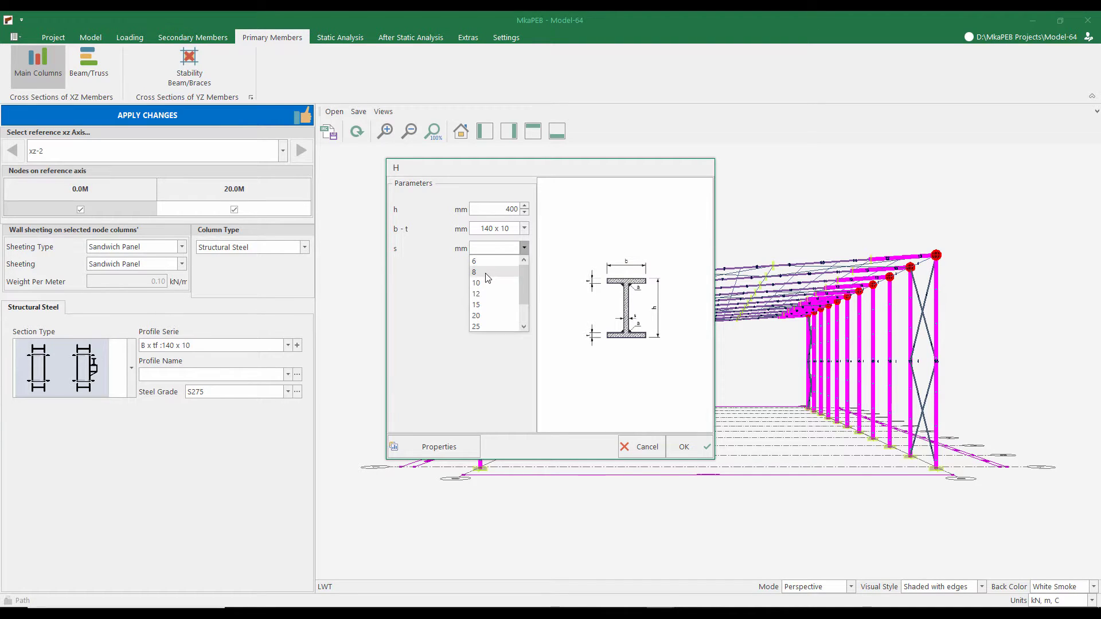
left_click(486, 273)
left_click(684, 448)
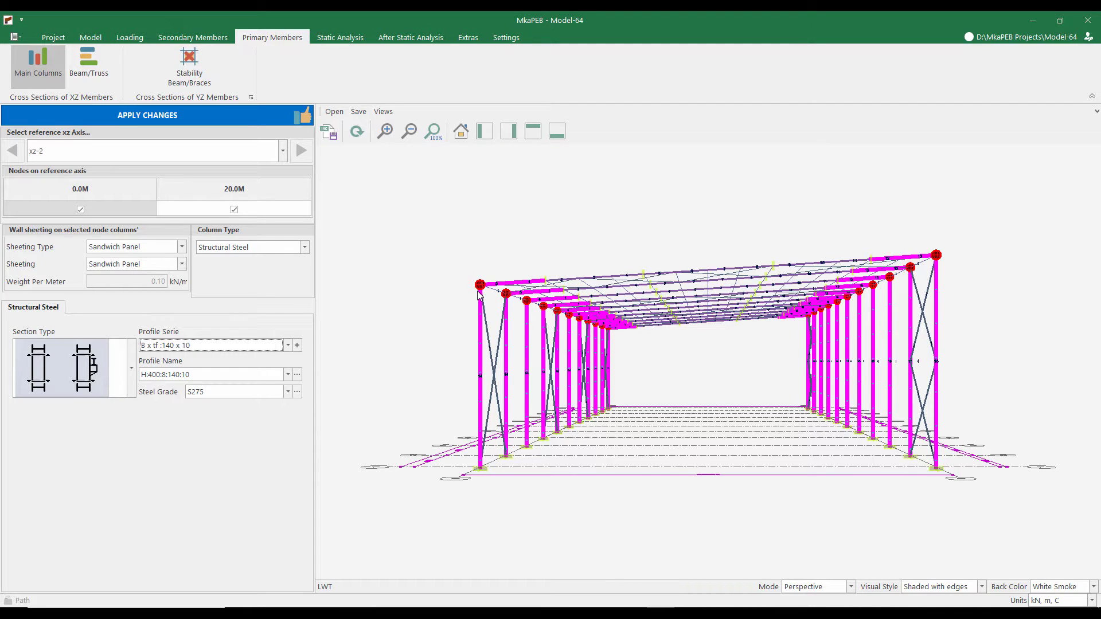
left_click(209, 115)
Assign the 140 x 10 series profile H:400:8:140:10 to the upper chord of the roof beams and apply the changes
left_click(92, 61)
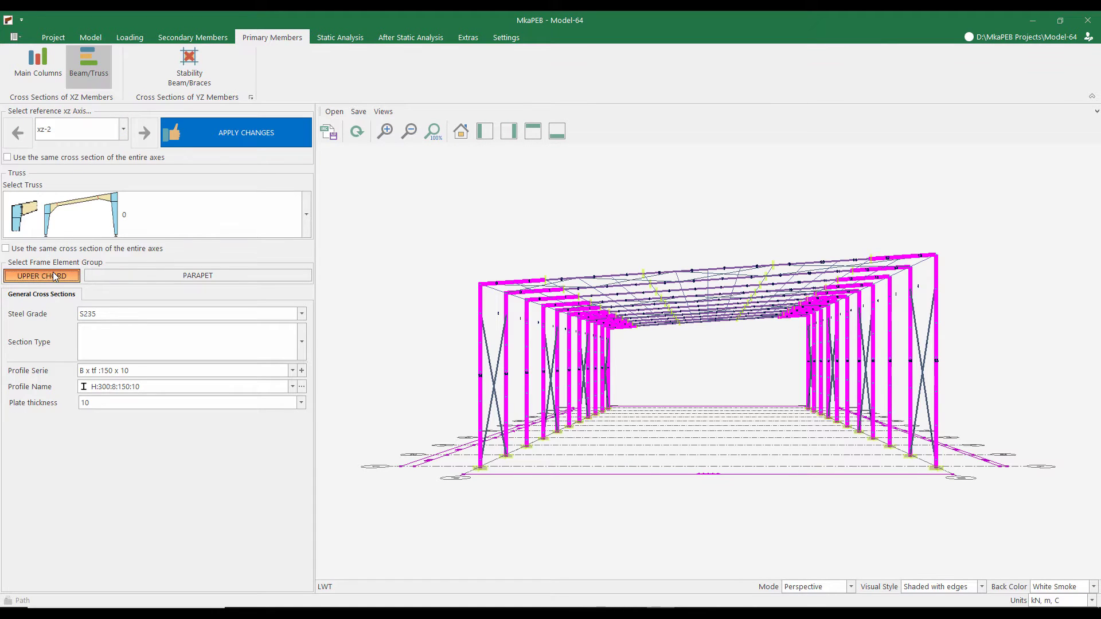
left_click(52, 272)
left_click(133, 372)
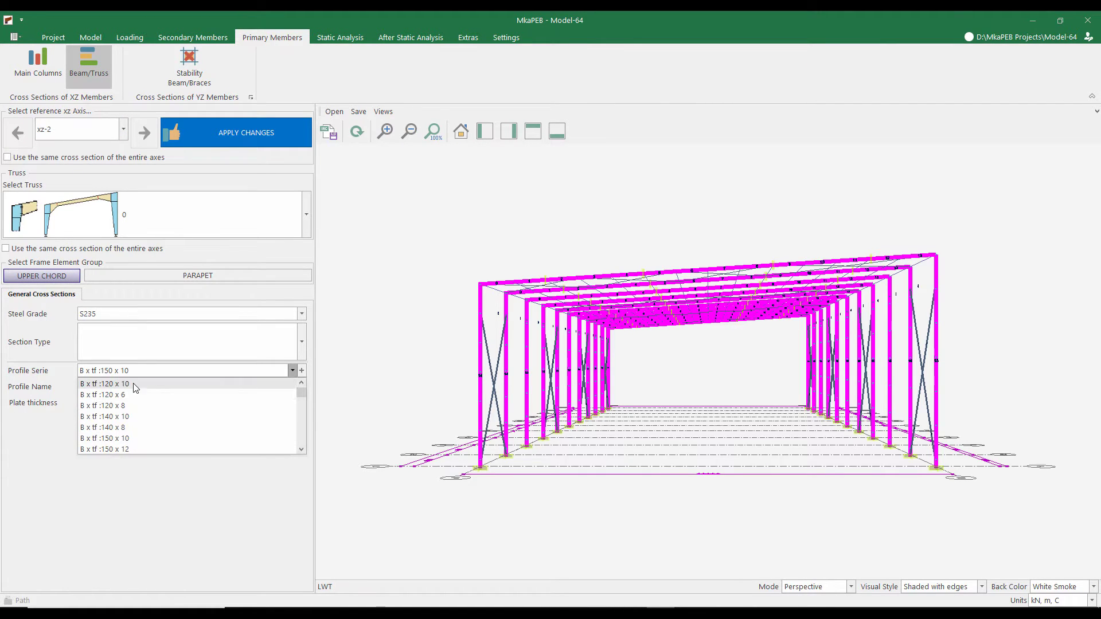
left_click(127, 416)
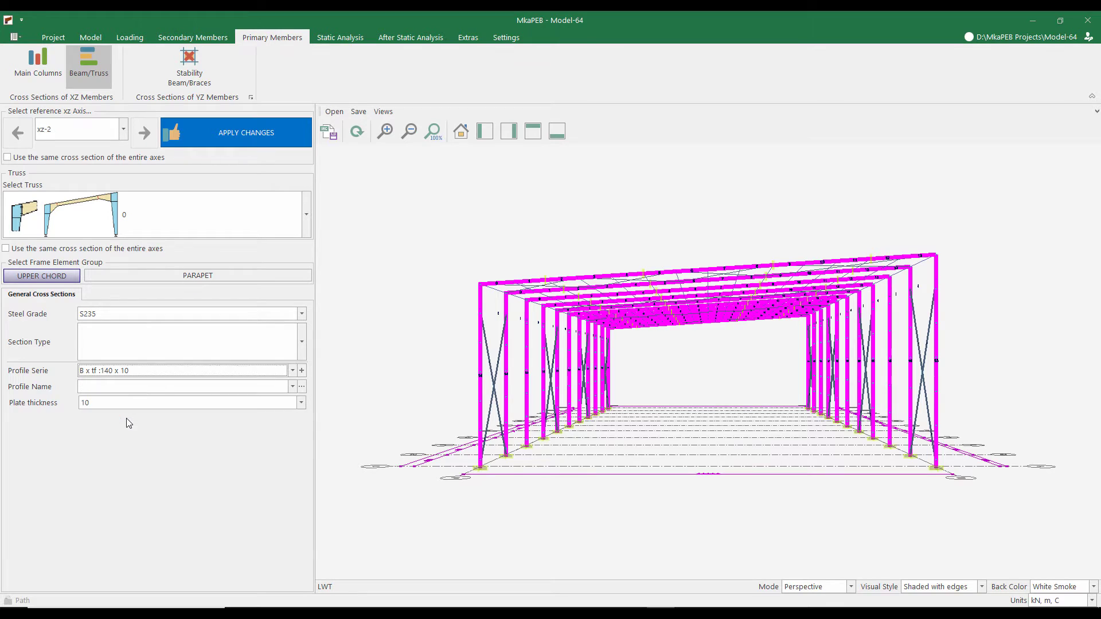
left_click(126, 388)
left_click(125, 400)
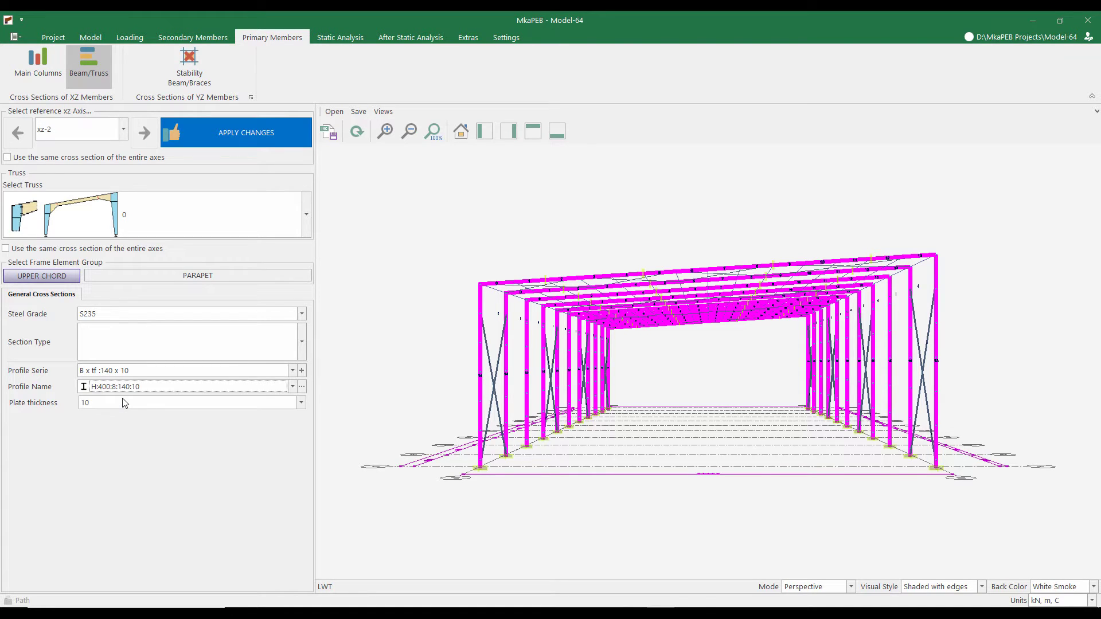
left_click(233, 132)
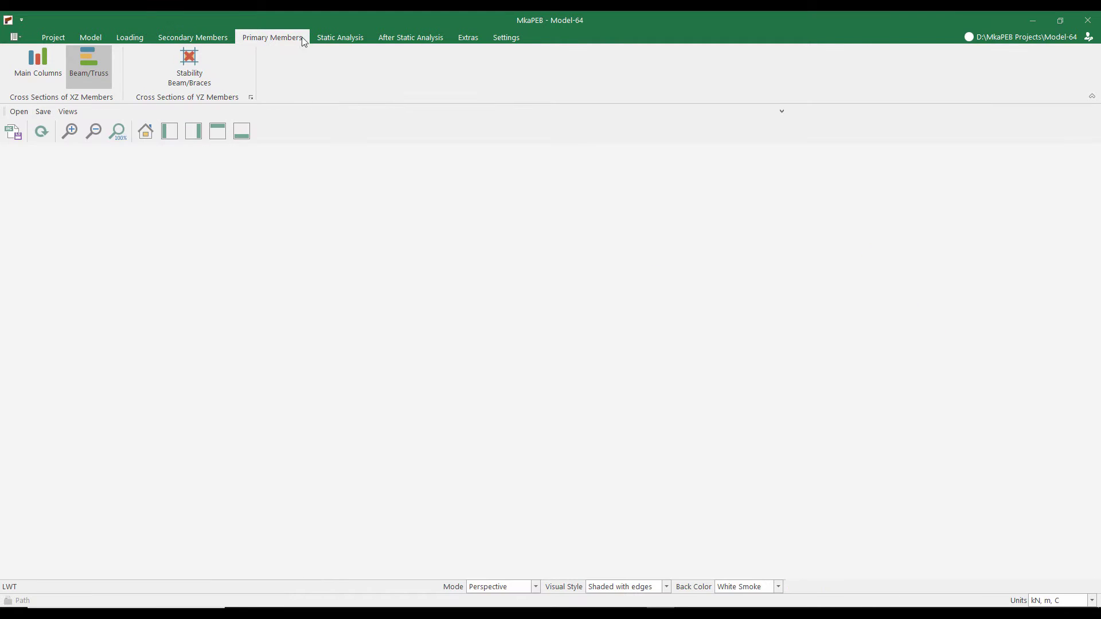
Run the static analysis check and change the wall beams on axis yz-A to section C200-15-S250GD
left_click(327, 40)
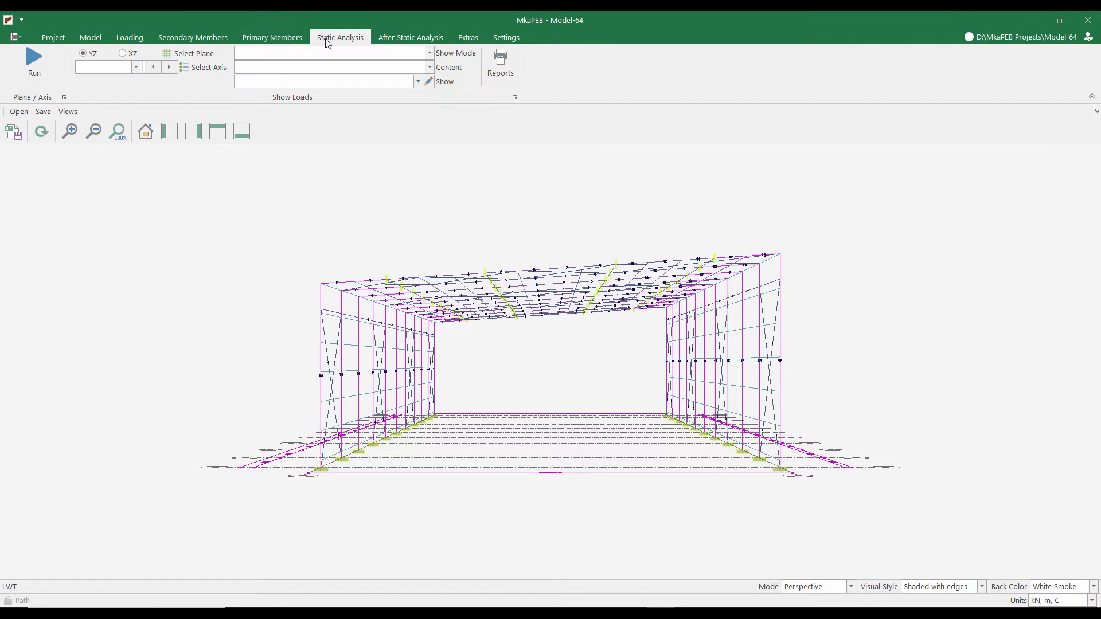
left_click(35, 71)
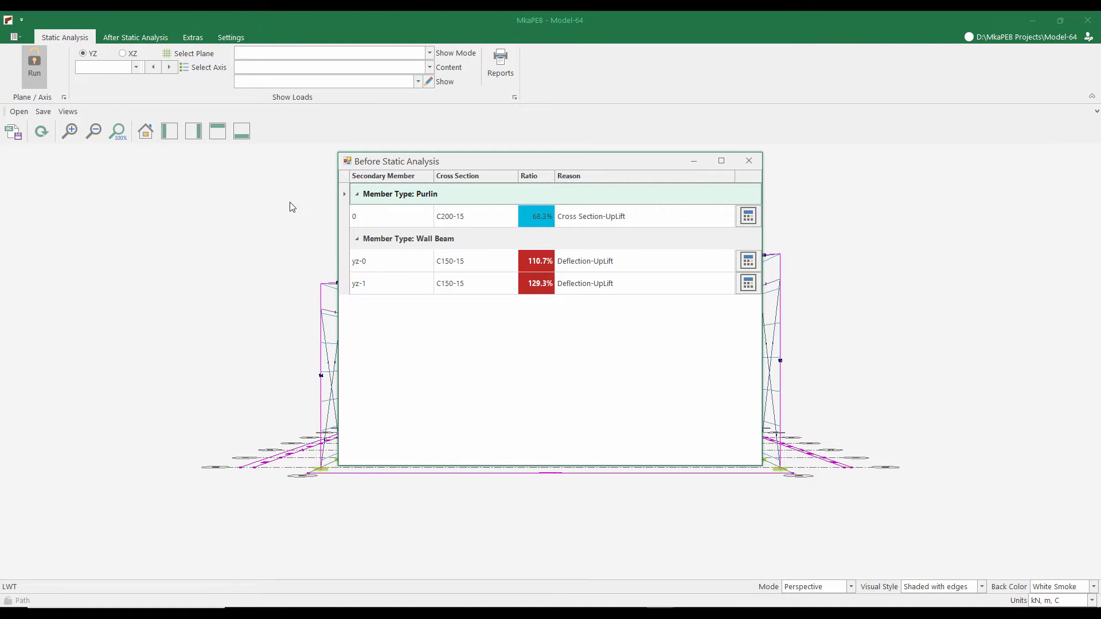
left_click(748, 261)
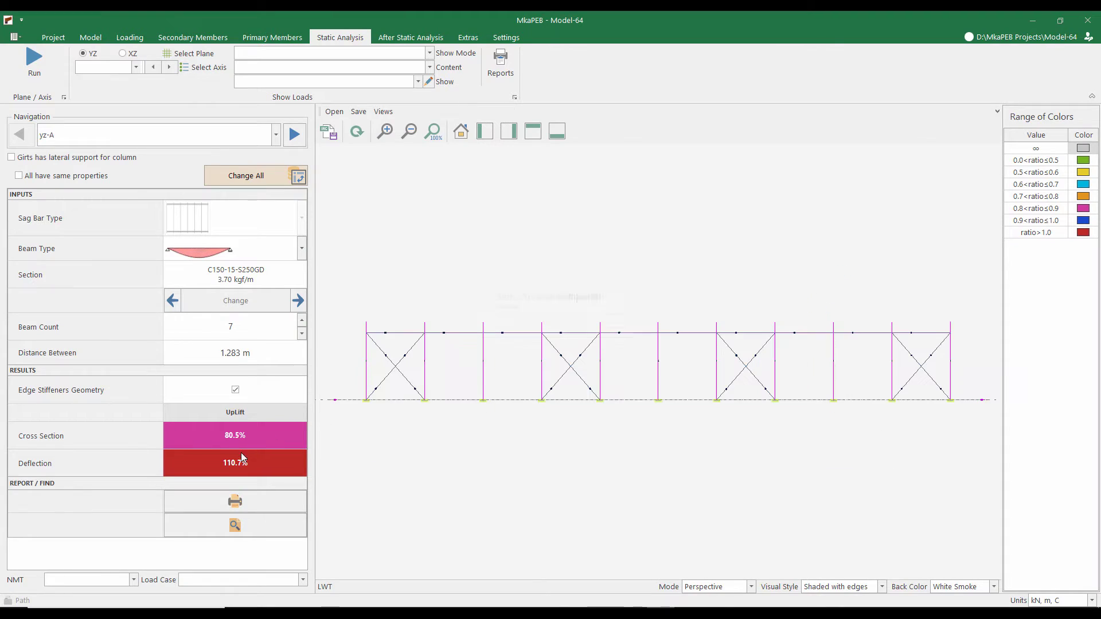
left_click(299, 301)
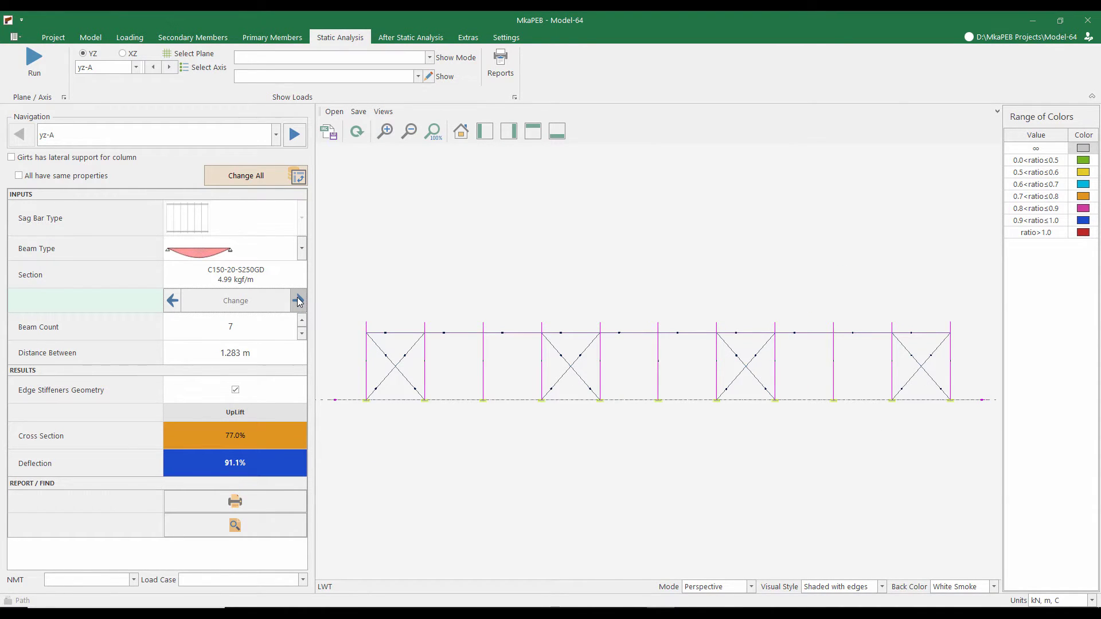
left_click(299, 301)
left_click(299, 301)
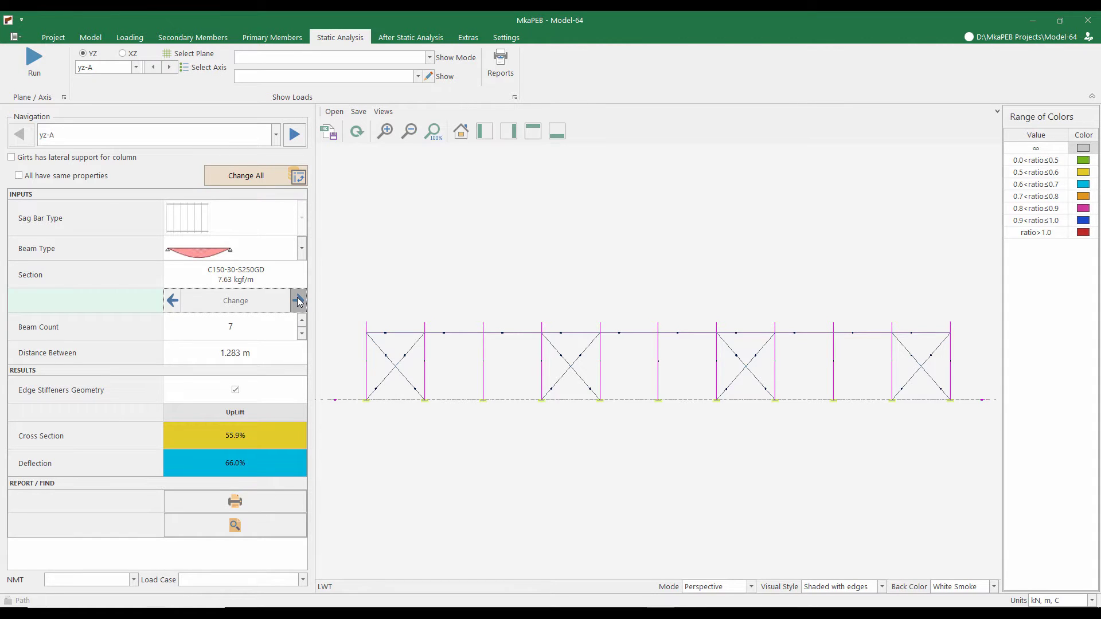
left_click(299, 301)
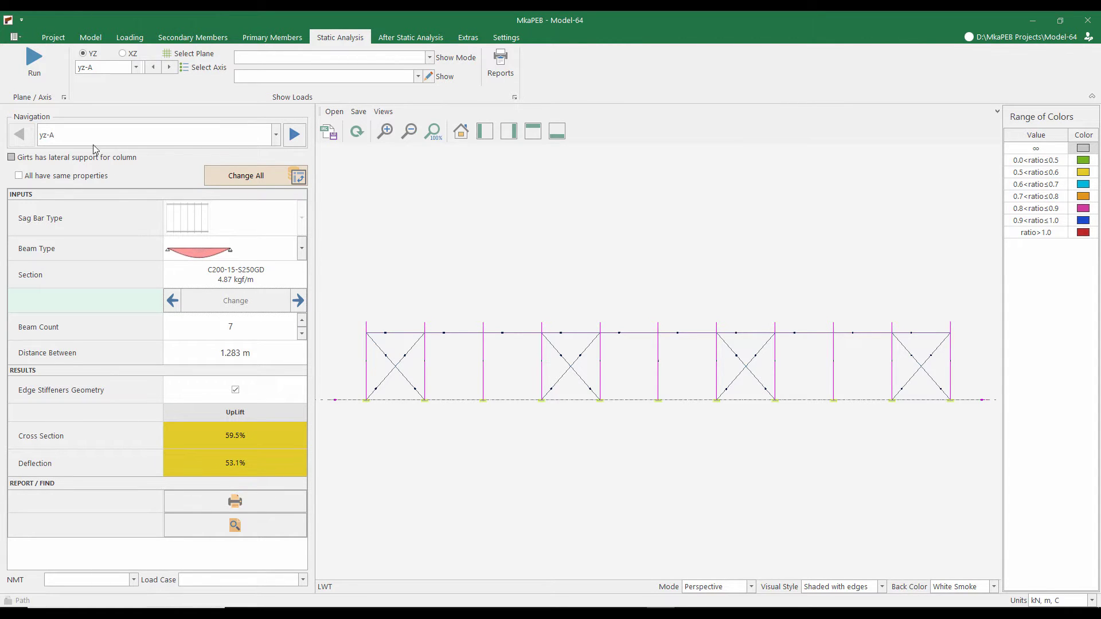
Change the wall beams on axis yz-B to section C200-15-S250GD
left_click(295, 135)
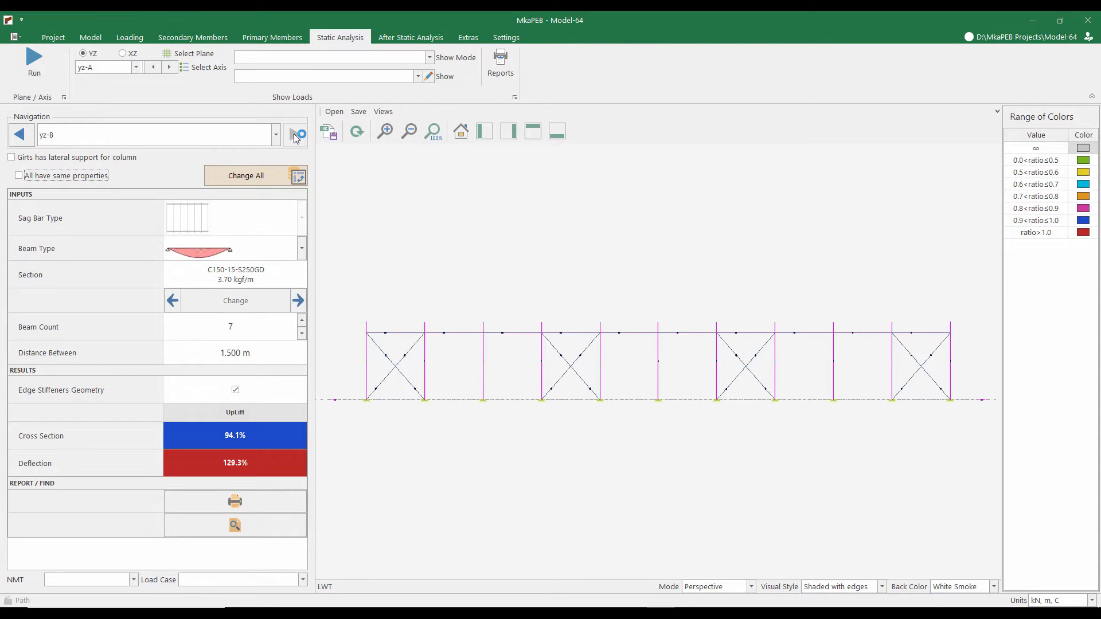
left_click(297, 301)
left_click(298, 301)
left_click(298, 301)
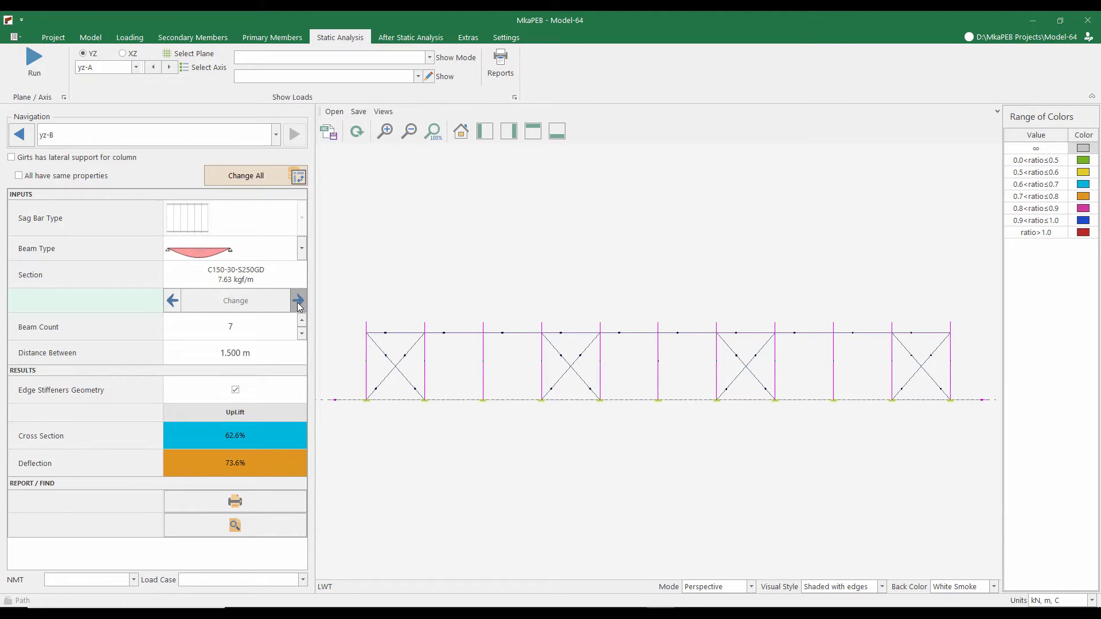
left_click(297, 301)
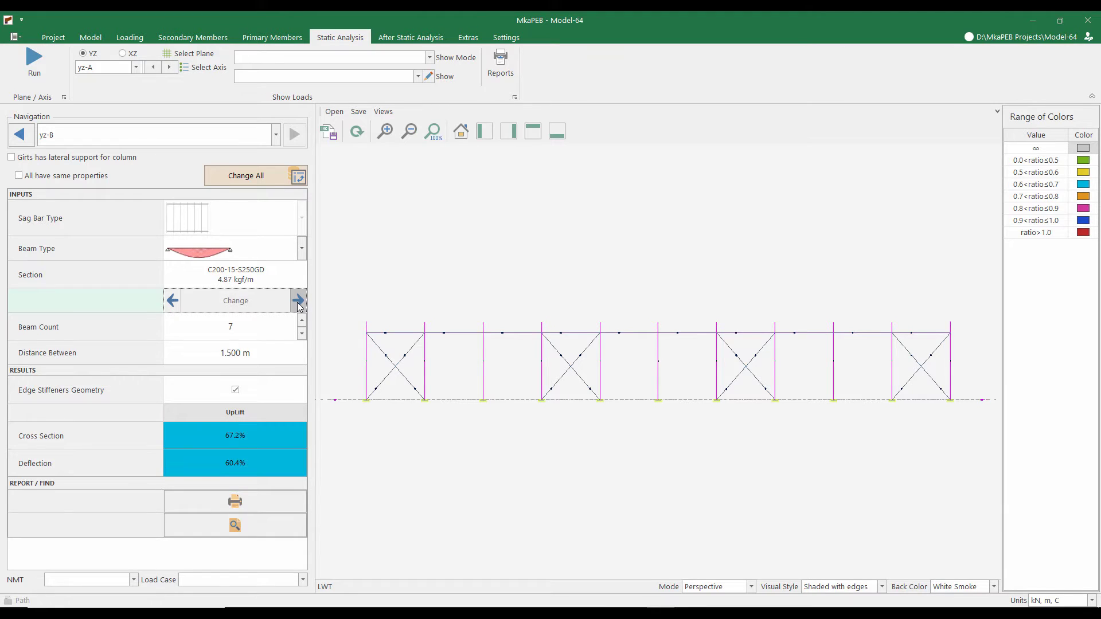
left_click(172, 300)
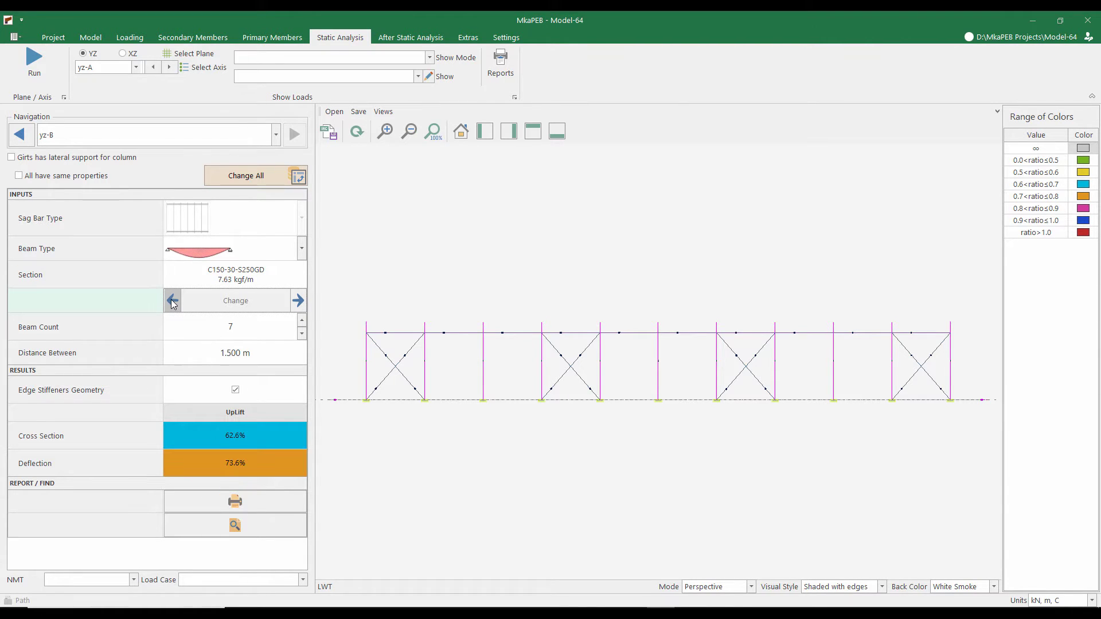
left_click(299, 301)
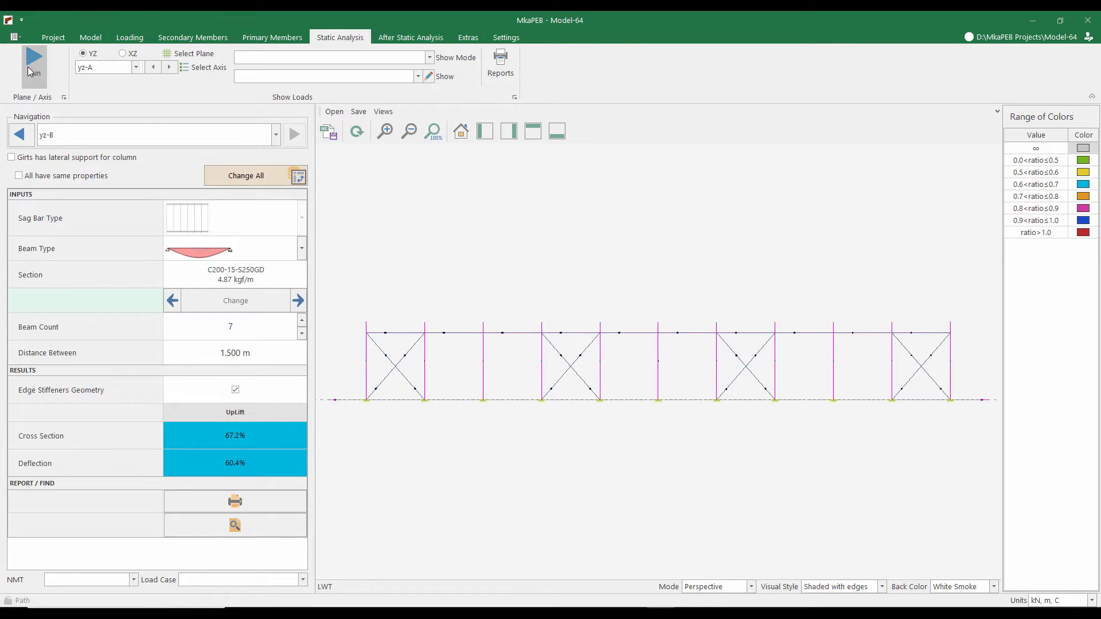
Run the static analysis and examine the IS-800 capacity ratios of the members on frame axis xz-2
left_click(29, 66)
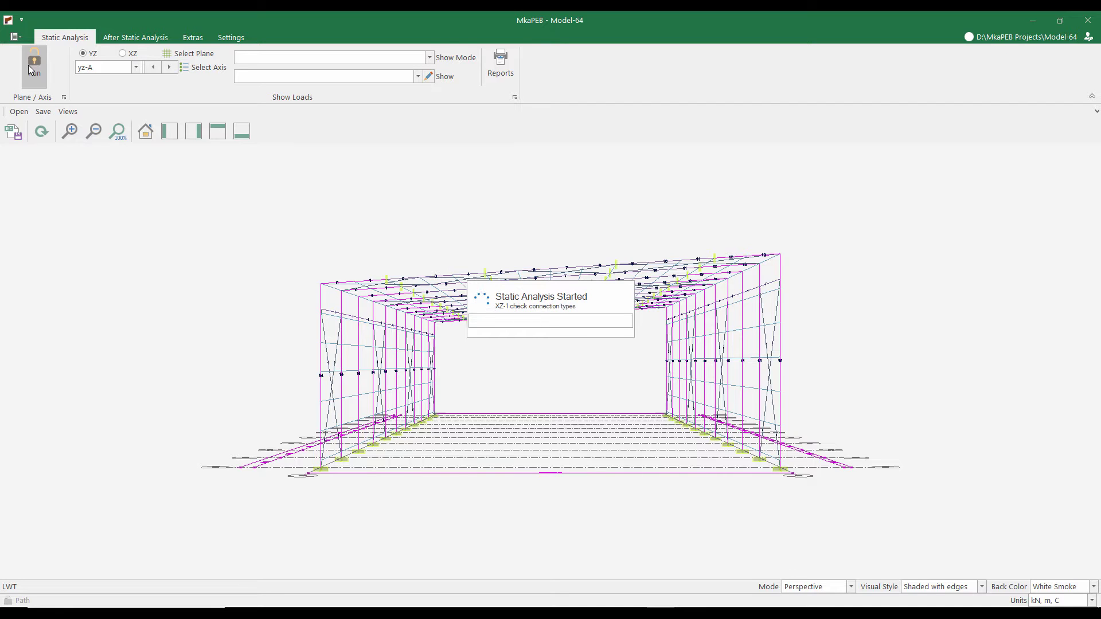
left_click(132, 54)
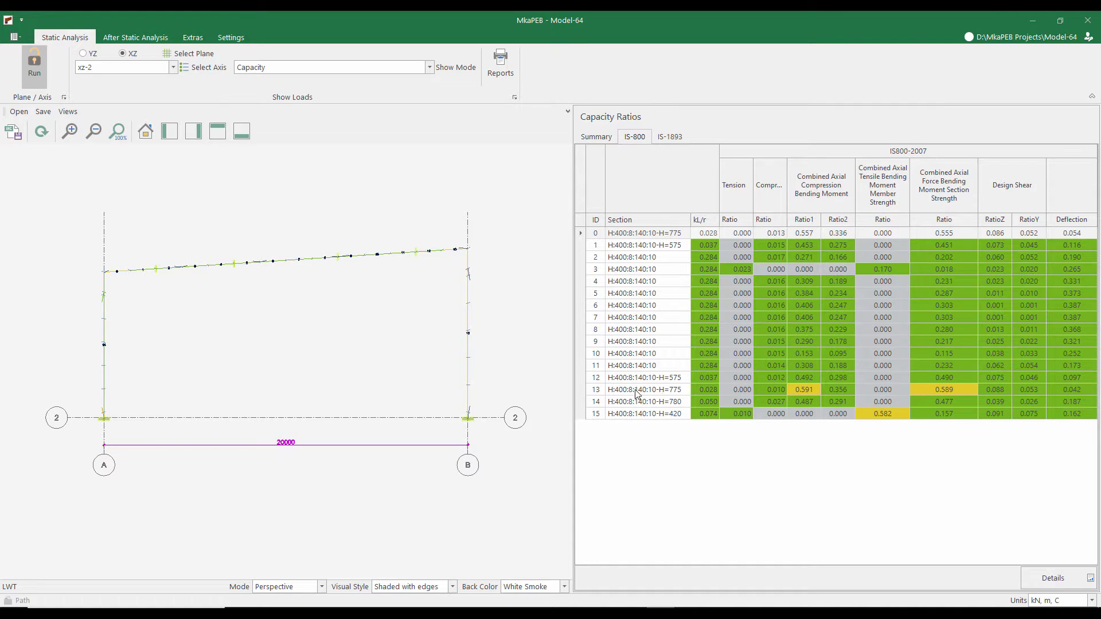
scroll(494, 336, "up", 5)
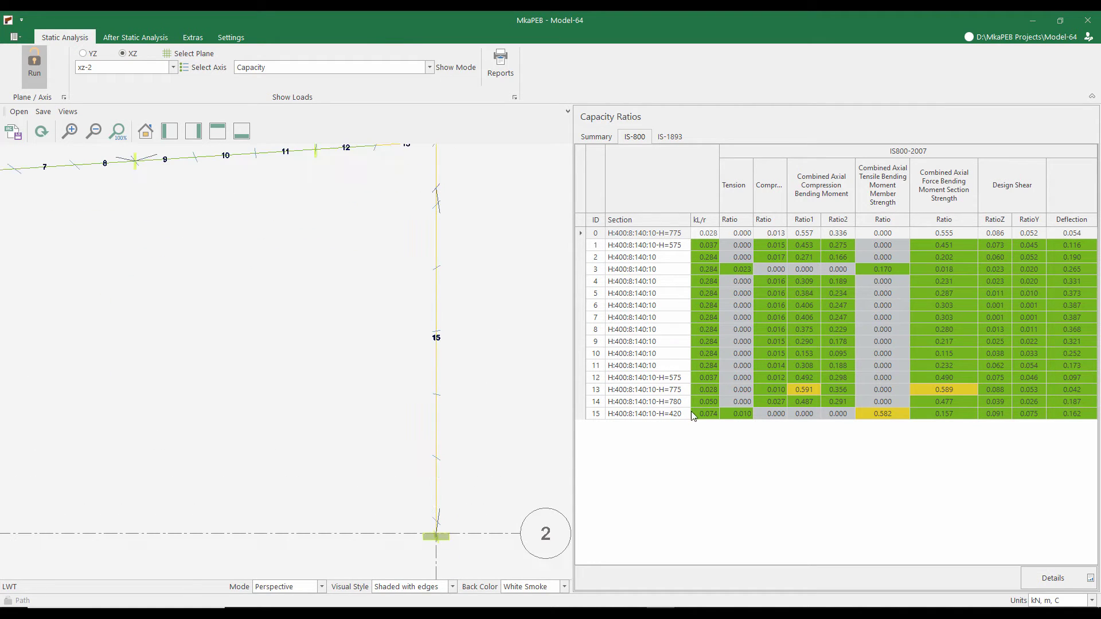
left_click(670, 403)
left_click(881, 414)
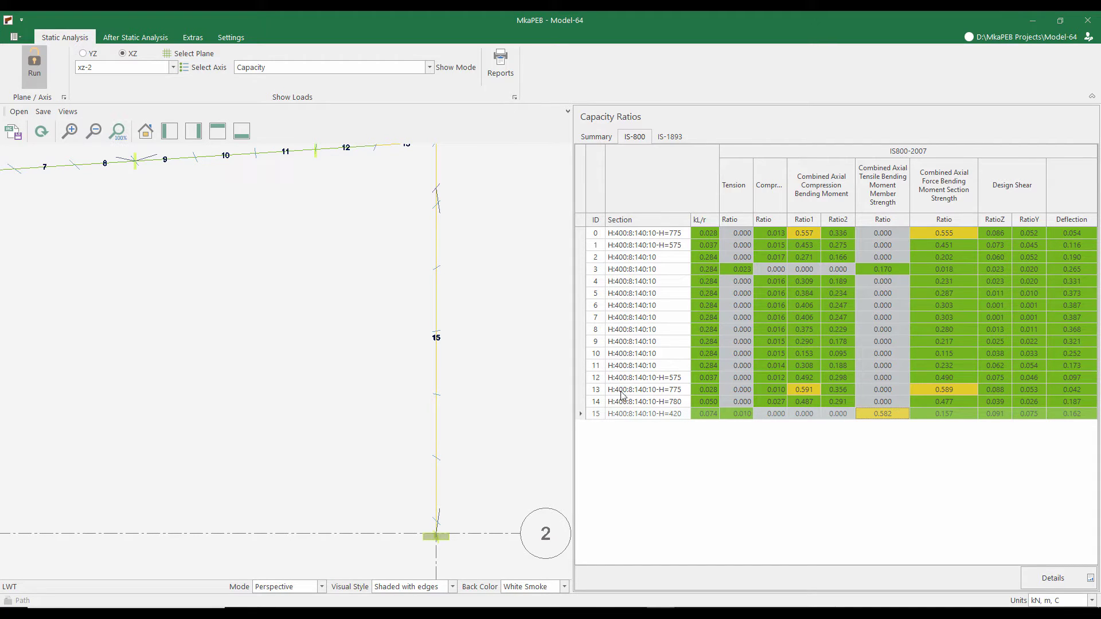
Unlock the model and create an H profile with h 300 mm, flange 140 x 10 and web 6 mm for the main columns at both nodes
left_click(31, 73)
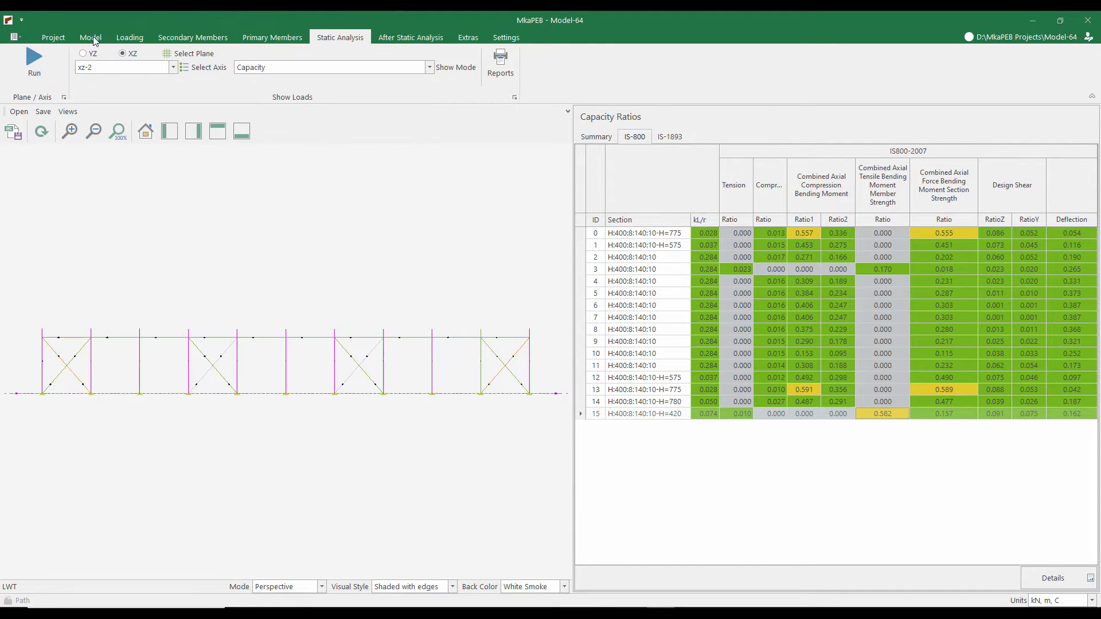
left_click(272, 38)
left_click(48, 64)
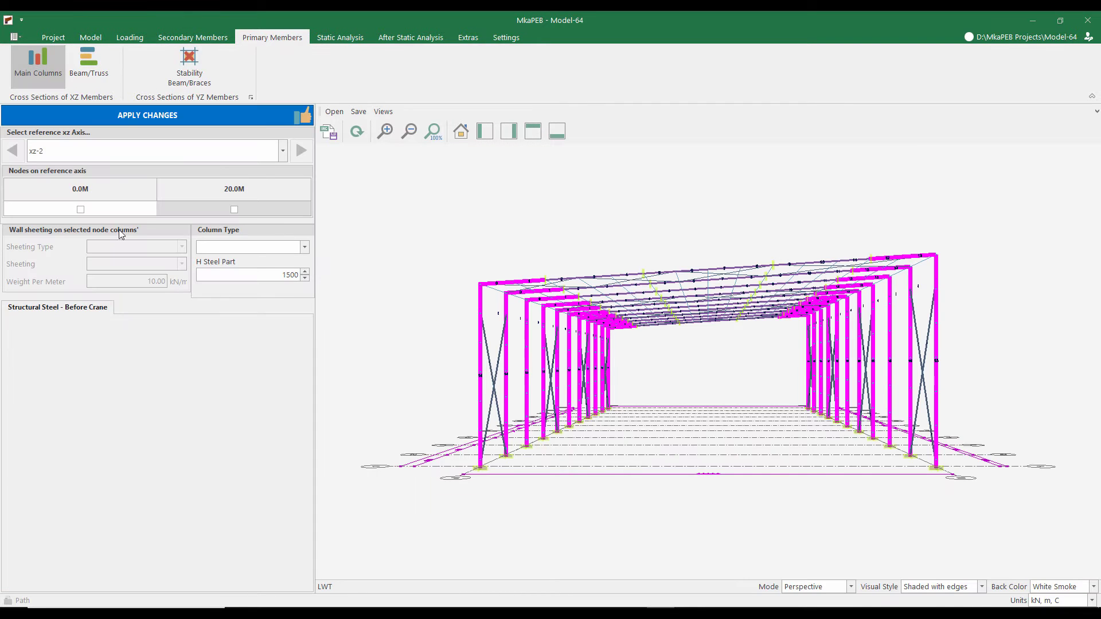
left_click(90, 209)
left_click(234, 209)
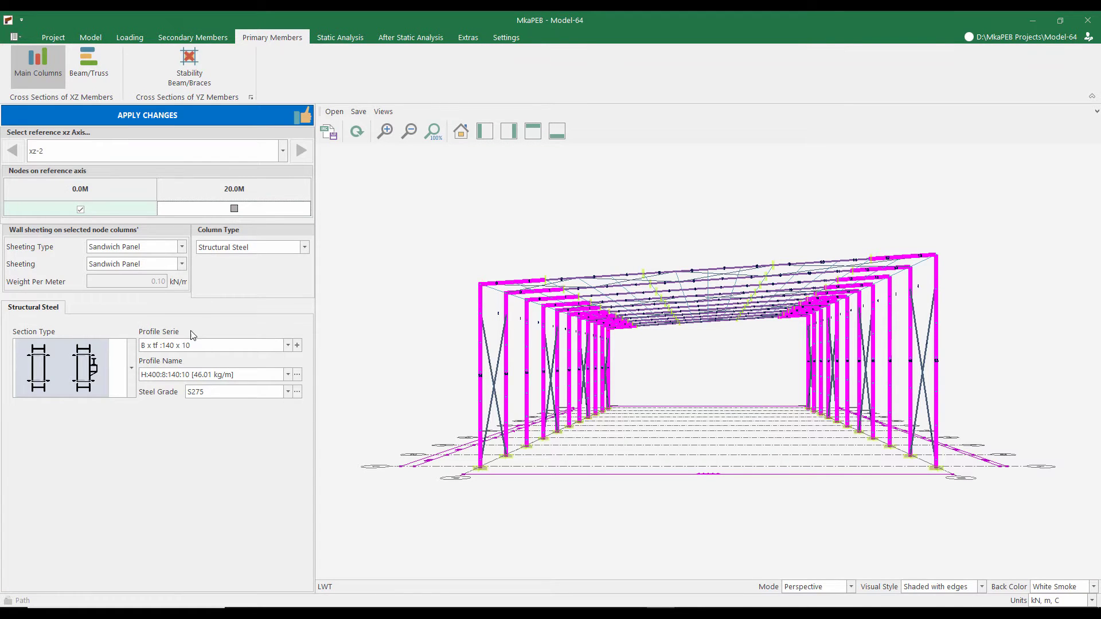
left_click(298, 345)
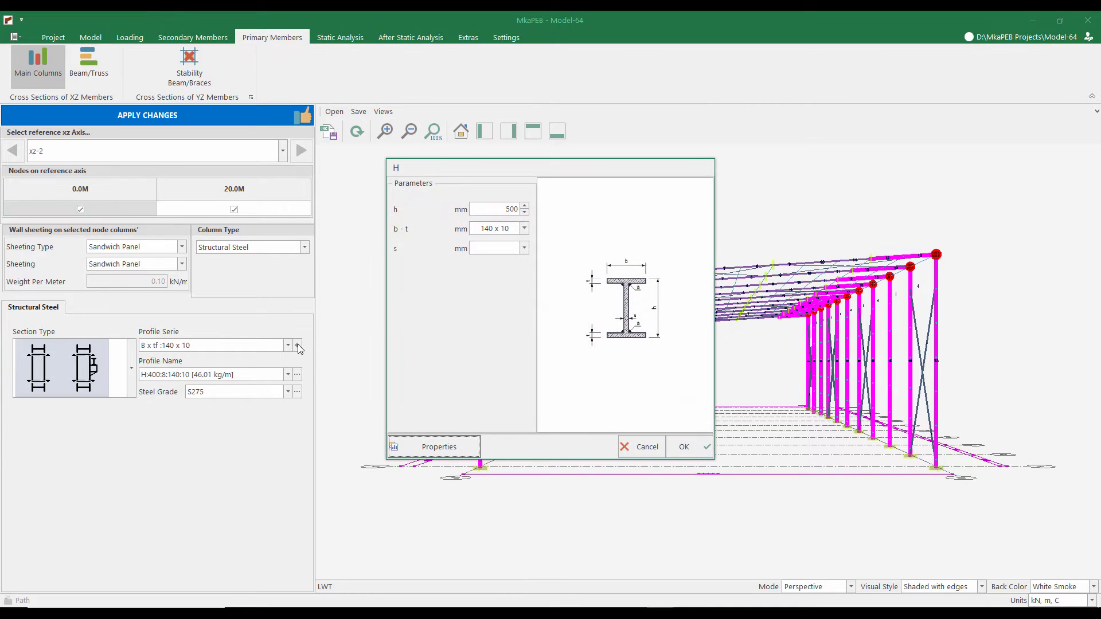
left_click_drag(501, 211, 566, 219)
type("300")
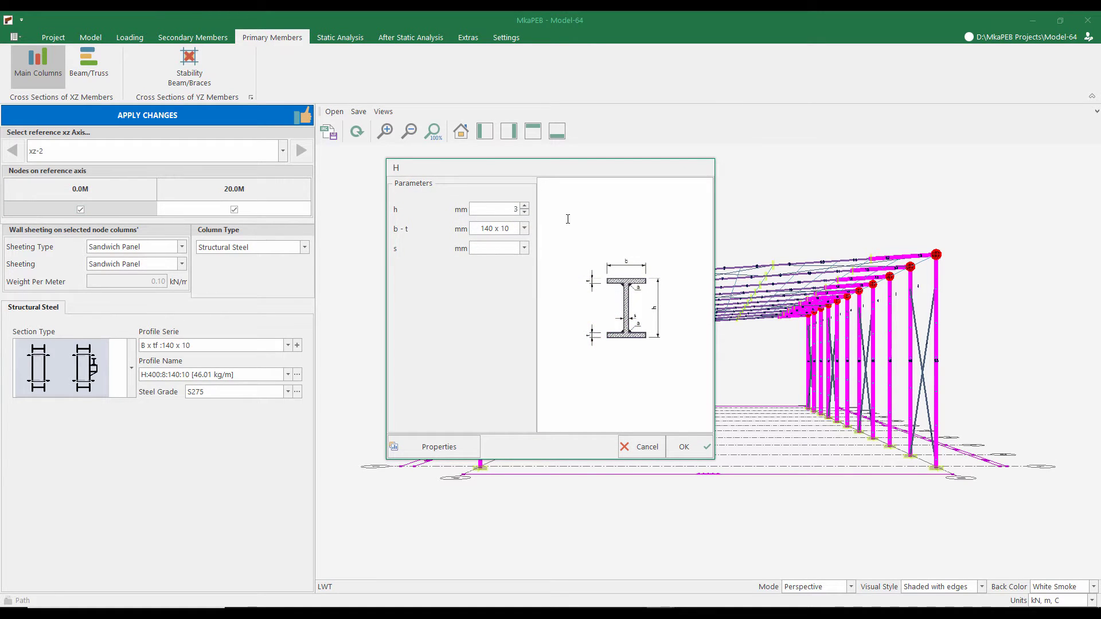
left_click(524, 248)
left_click(496, 271)
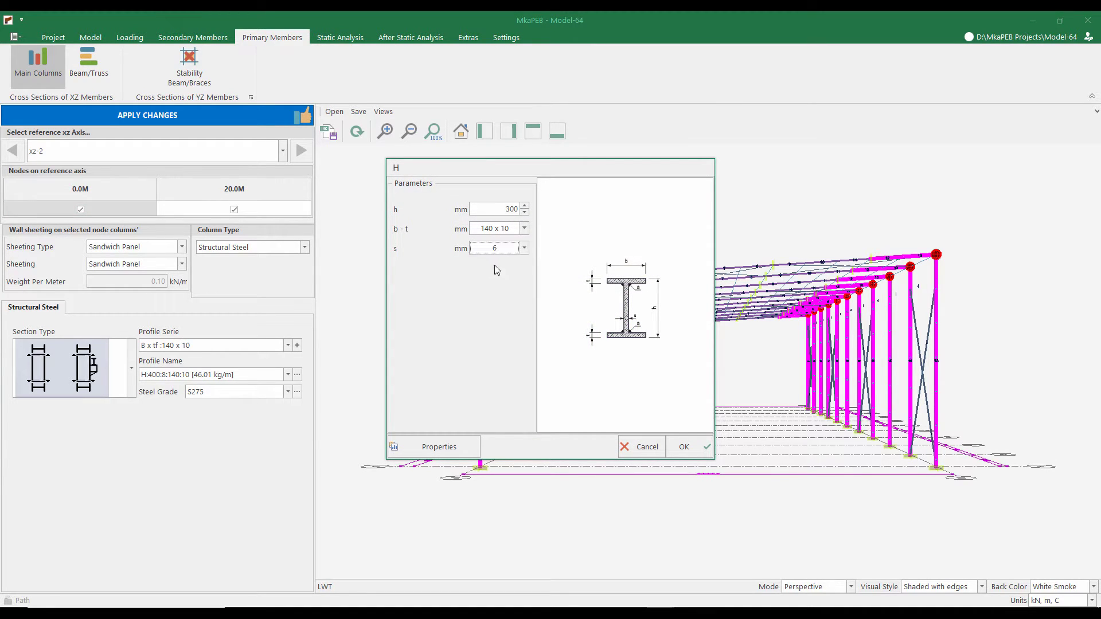
left_click(691, 448)
Set the main columns' steel grade to S235 and apply the changes
left_click(239, 394)
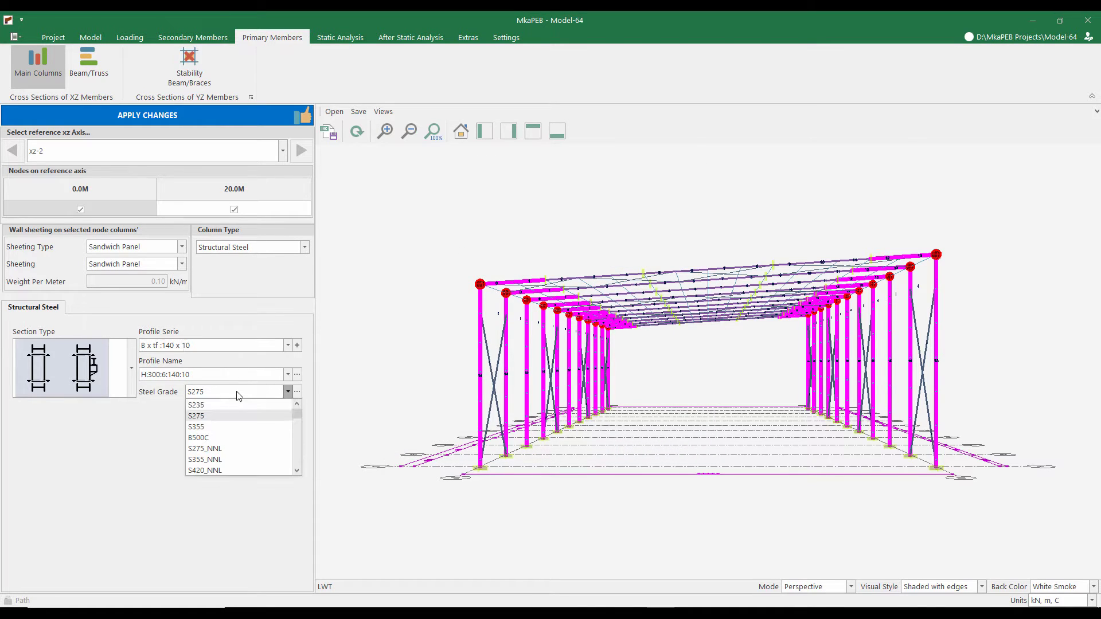
left_click(206, 403)
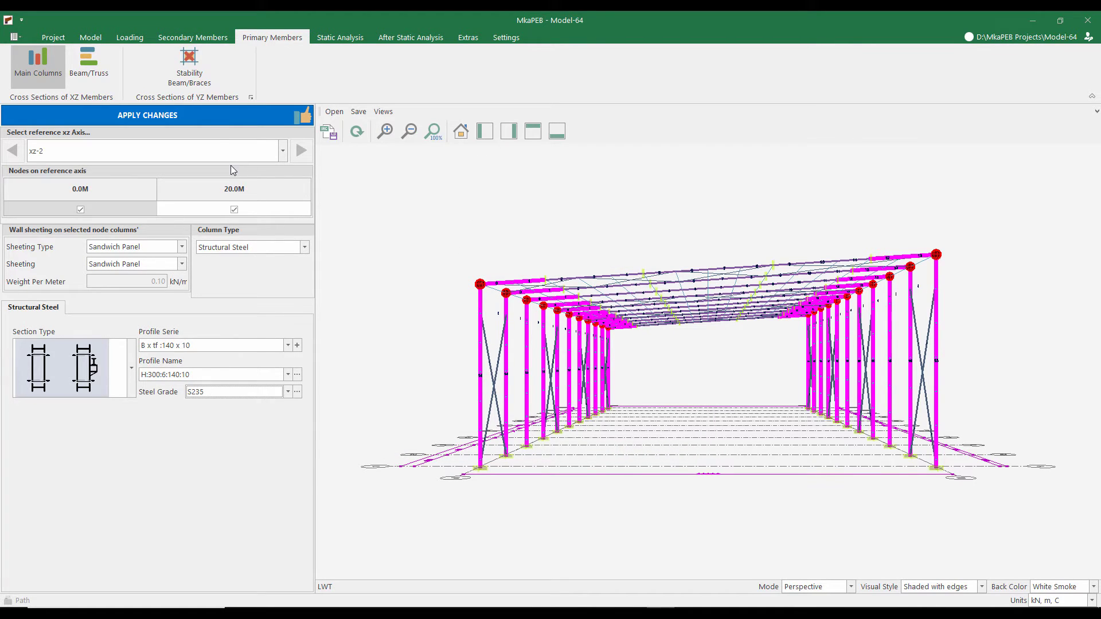
left_click(205, 121)
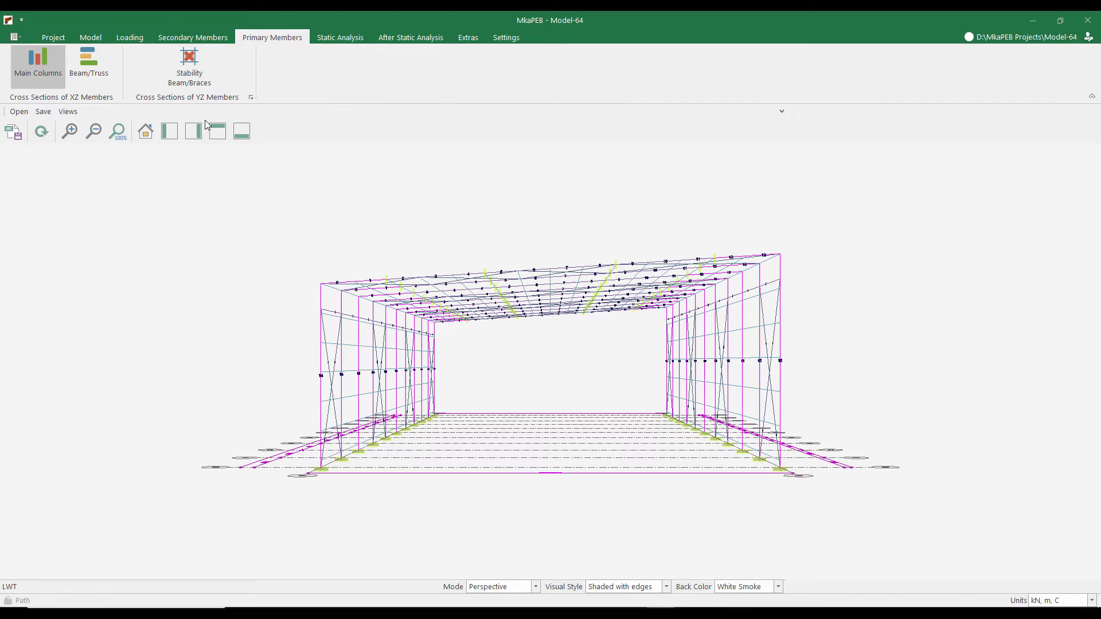
Assign profile H:300:6:140:10 to the upper chord of the roof beams and apply the changes
left_click(76, 67)
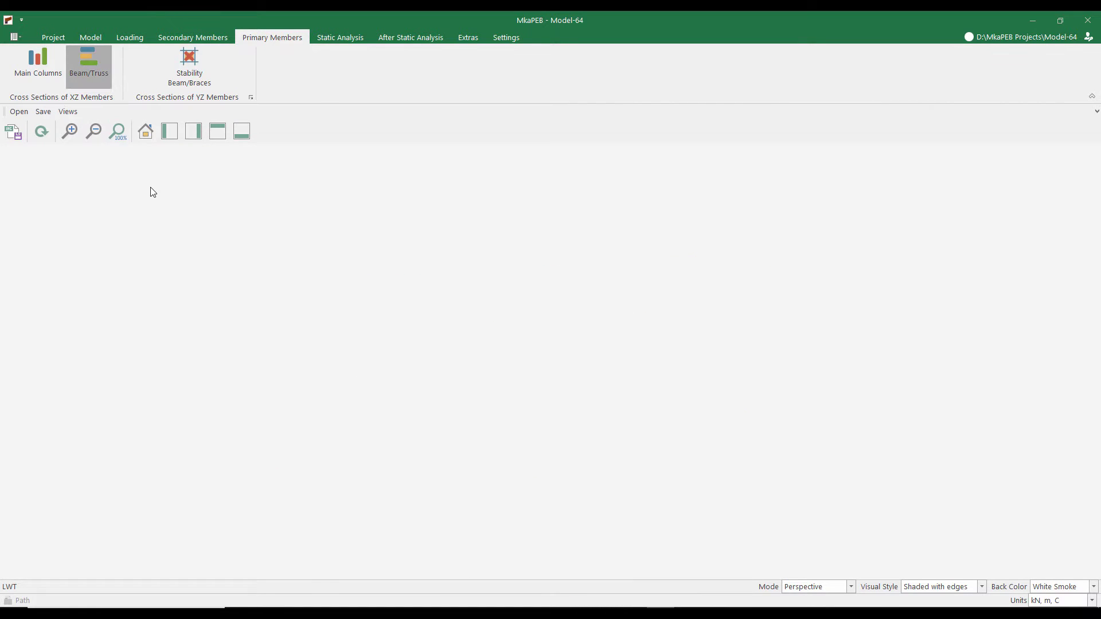
left_click(58, 277)
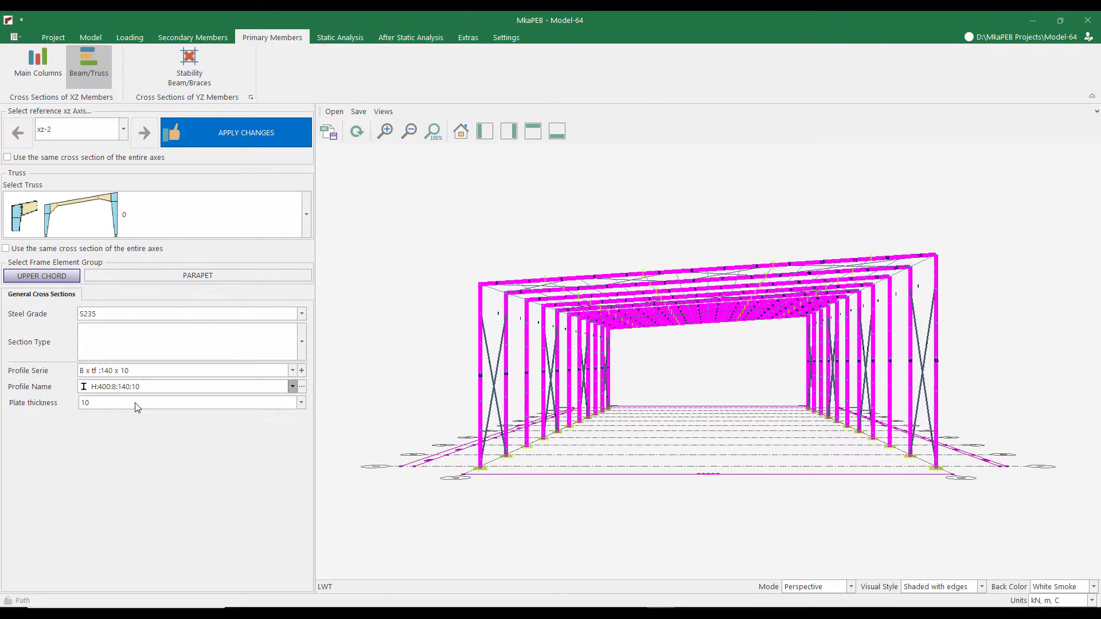
left_click(249, 132)
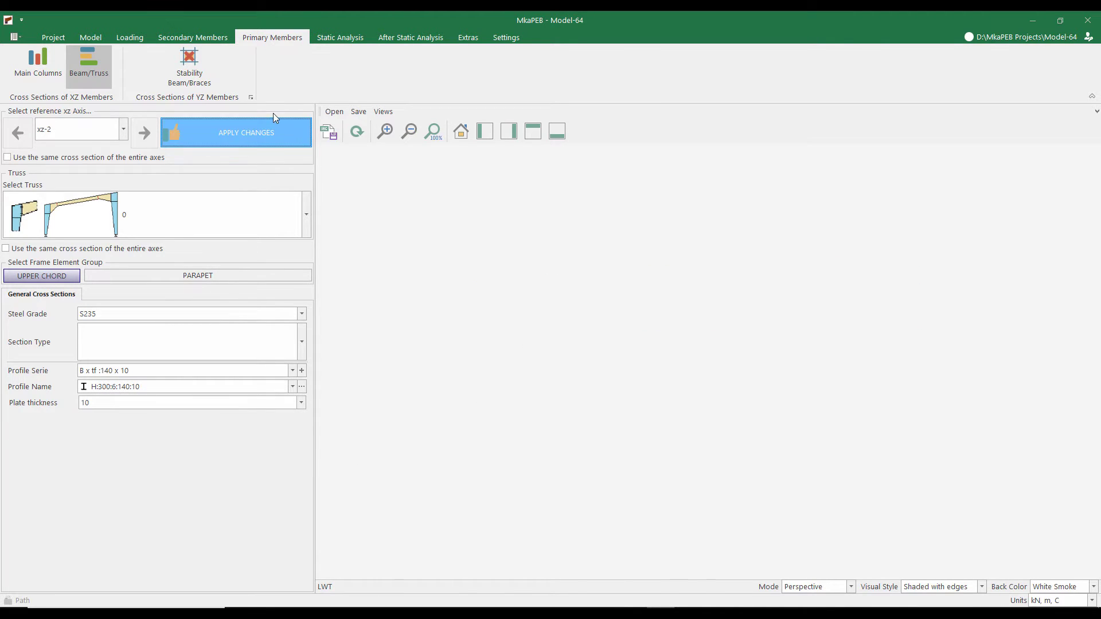
Rerun the static analysis and check the IS-800 capacity ratios on axes yz-A and xz-2
left_click(330, 38)
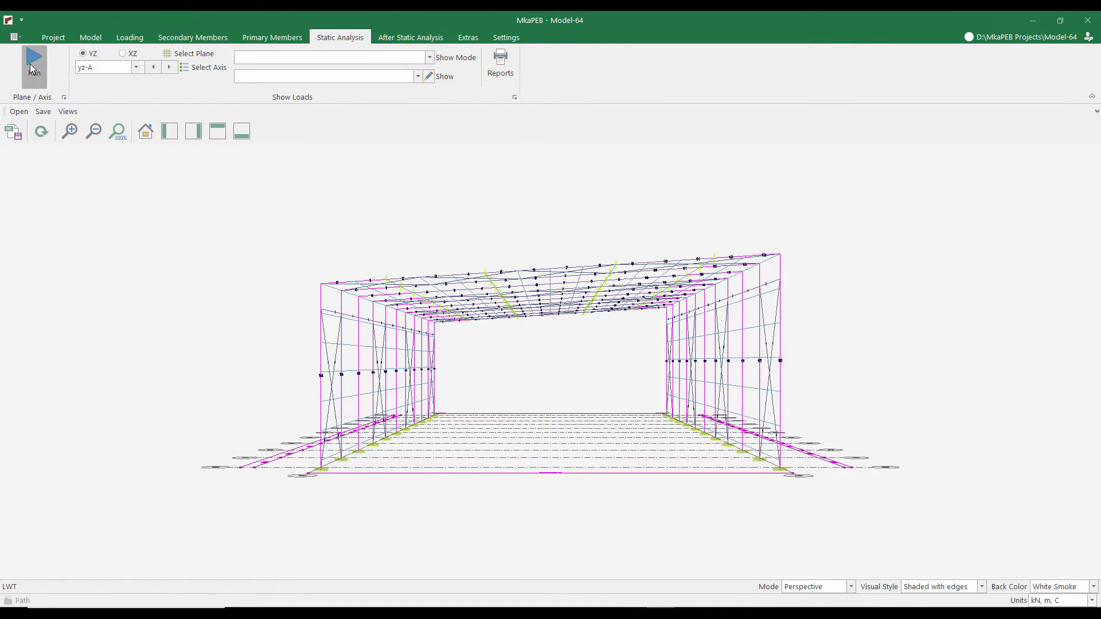
left_click(32, 66)
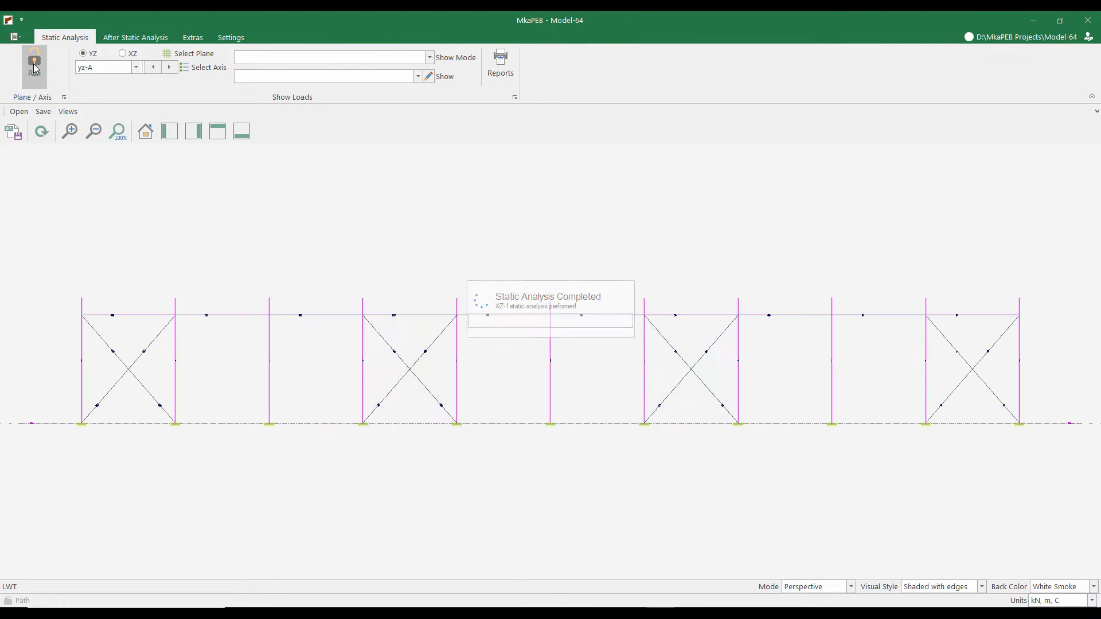
left_click(33, 64)
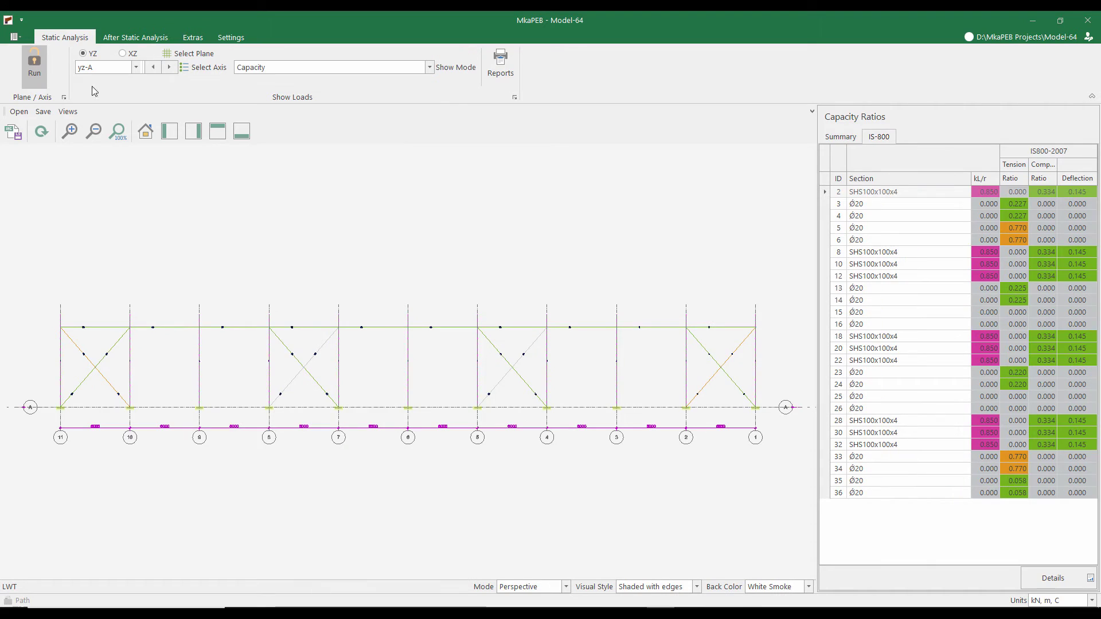
left_click(1021, 240)
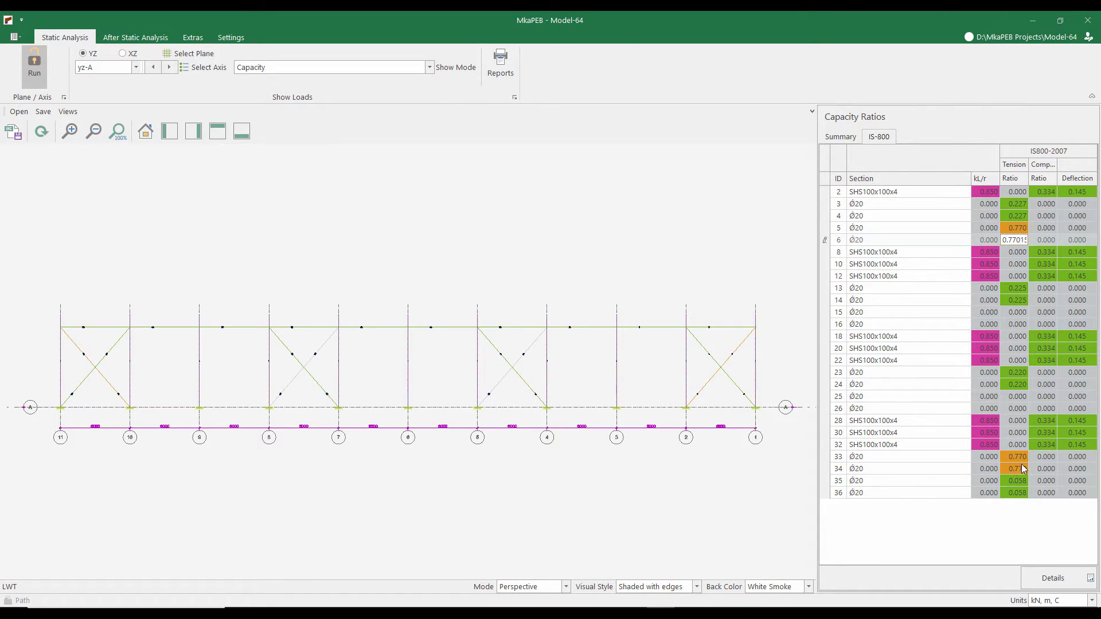
left_click(131, 54)
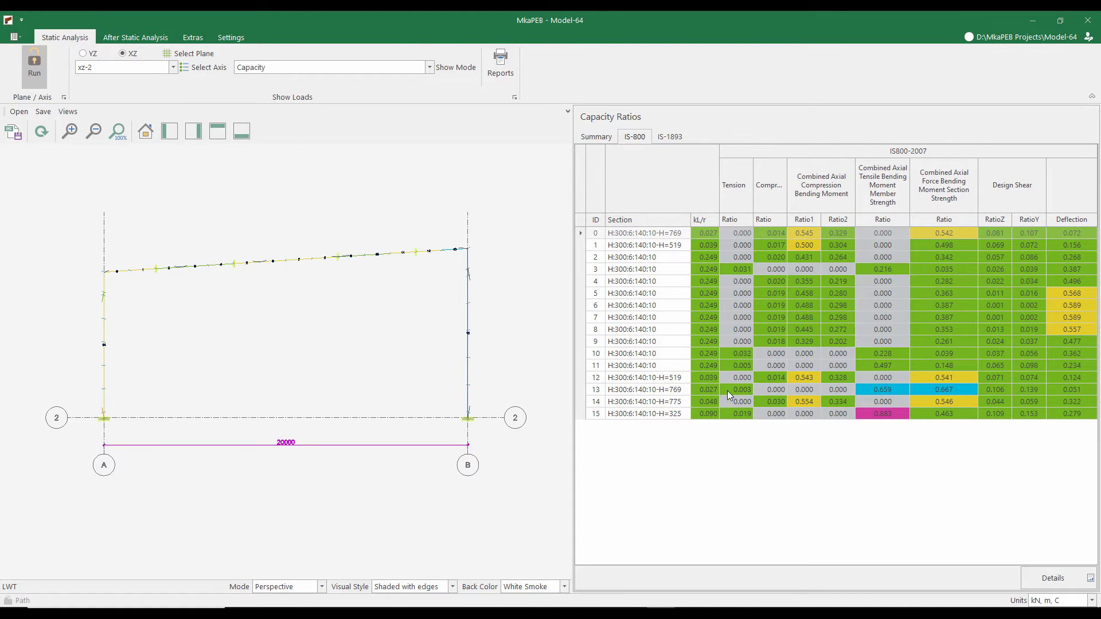
left_click(903, 414)
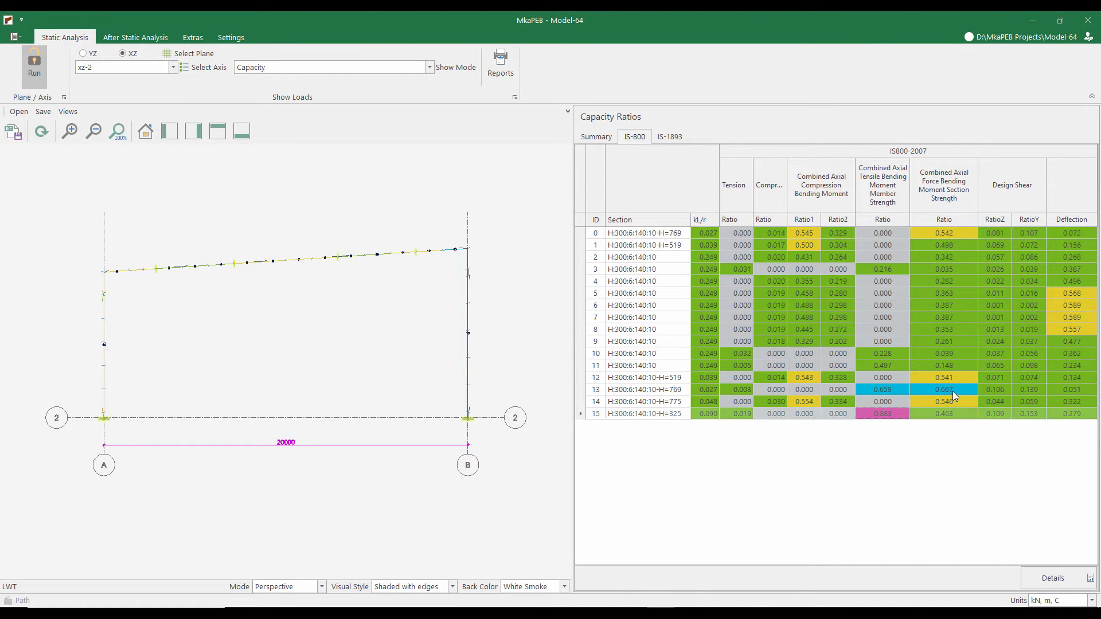
Review the steel materials cost list and the xz-2 cross section drawing in the cost estimation, and close it
left_click(135, 38)
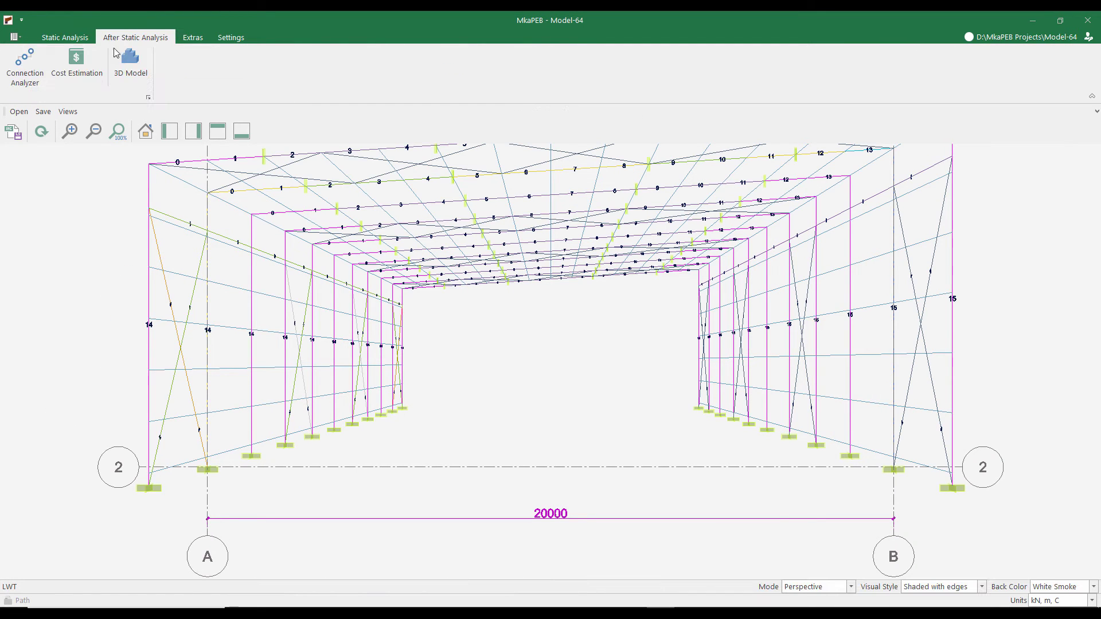
left_click(84, 77)
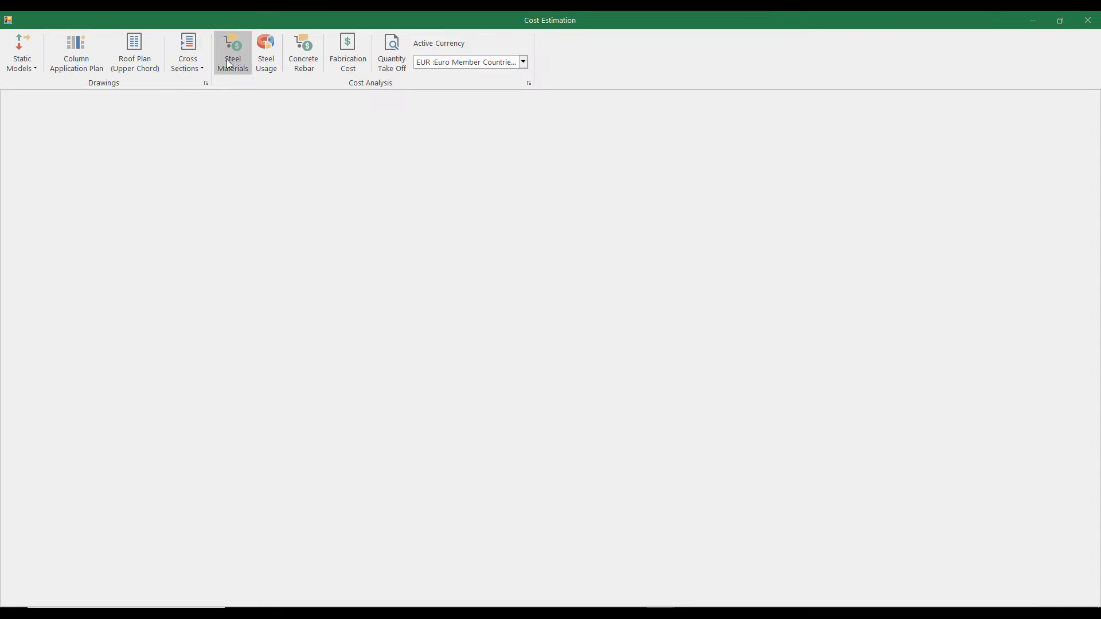
left_click(239, 62)
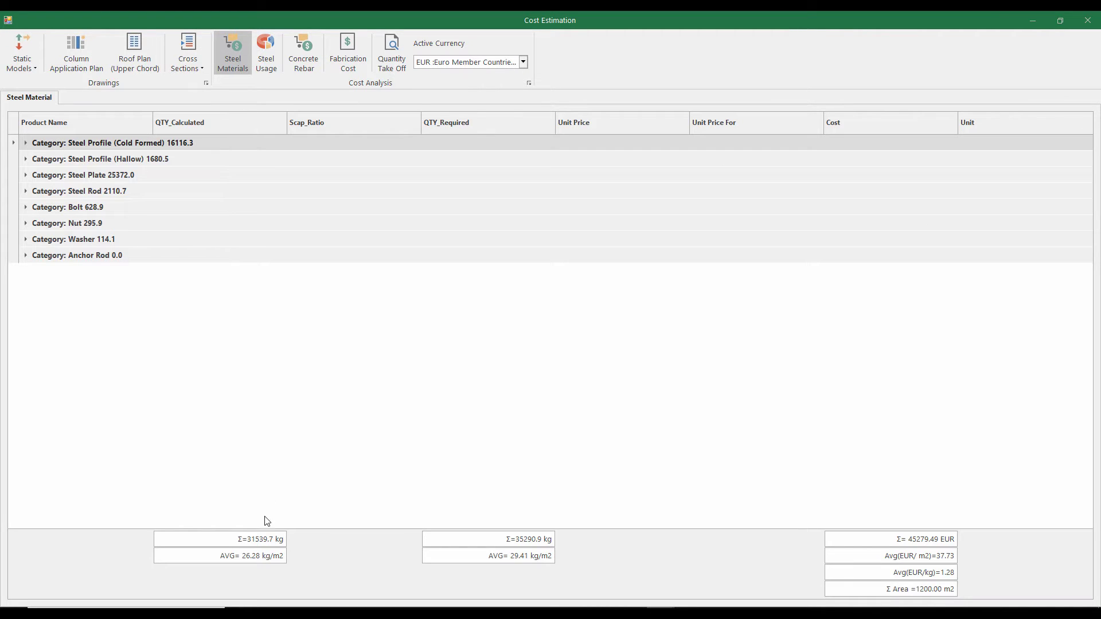
left_click(199, 67)
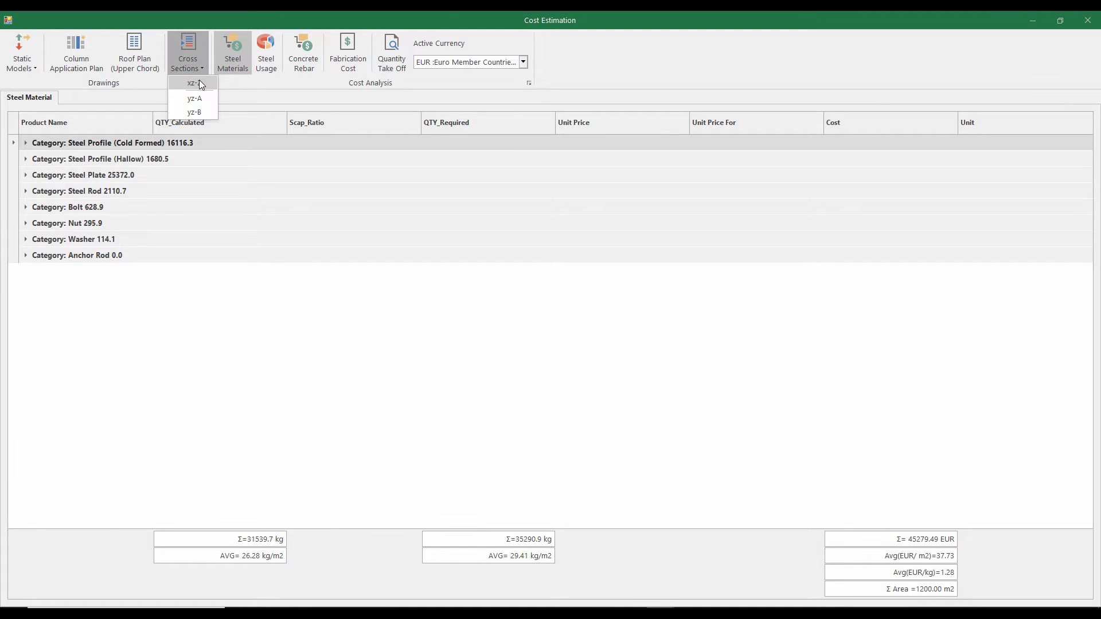
left_click(190, 118)
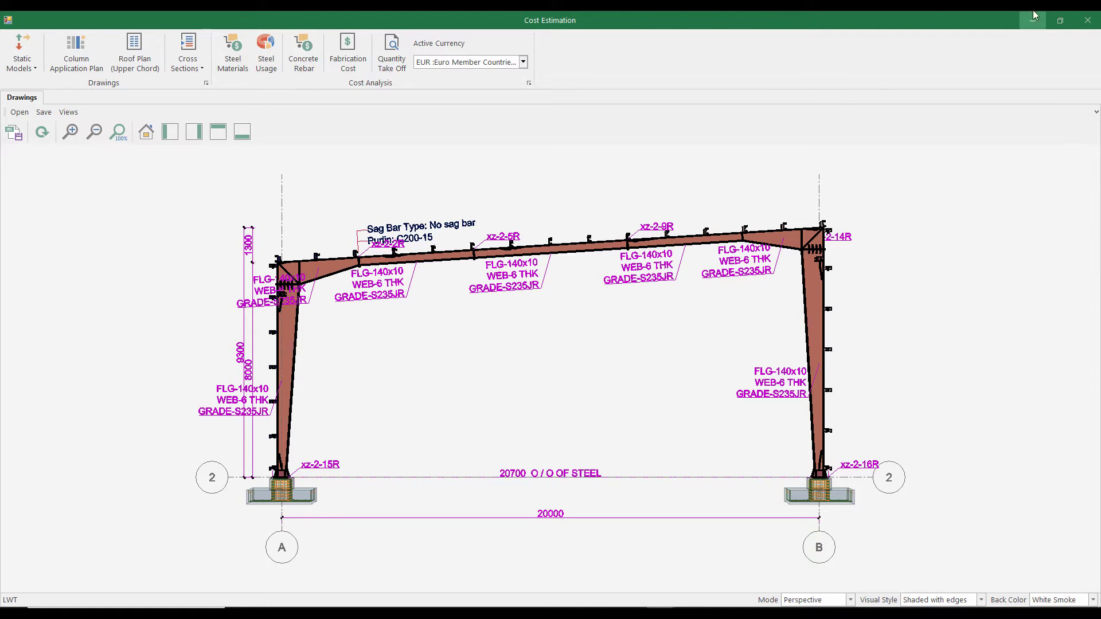
left_click(1087, 20)
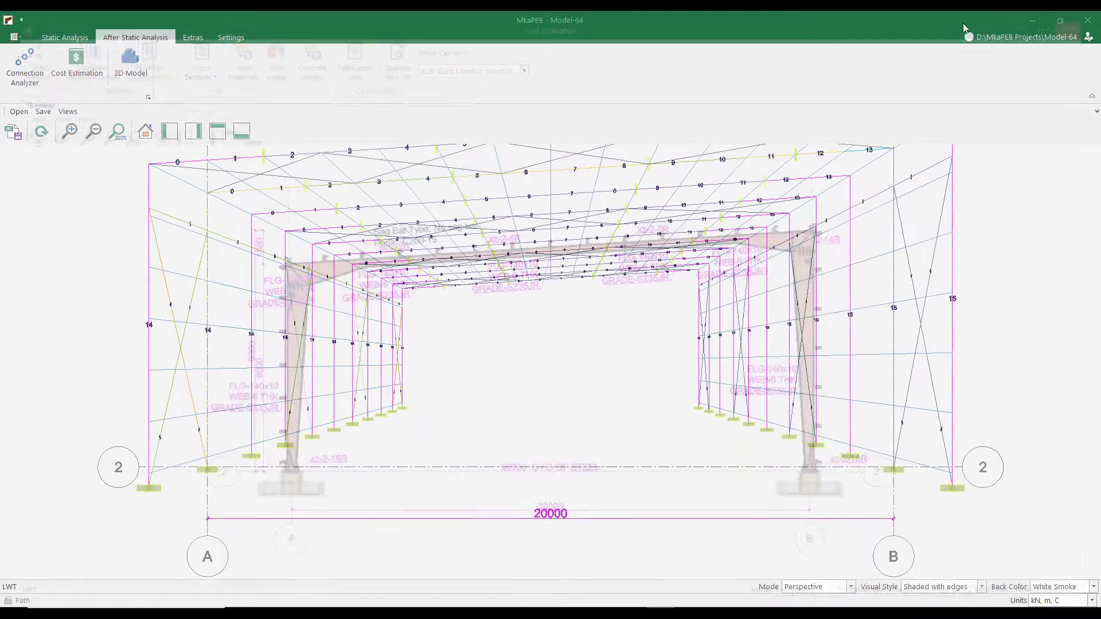
Unlock the model and edit the truss on the X axis, setting both NdcX and NdrX to 4
left_click(65, 37)
left_click(32, 67)
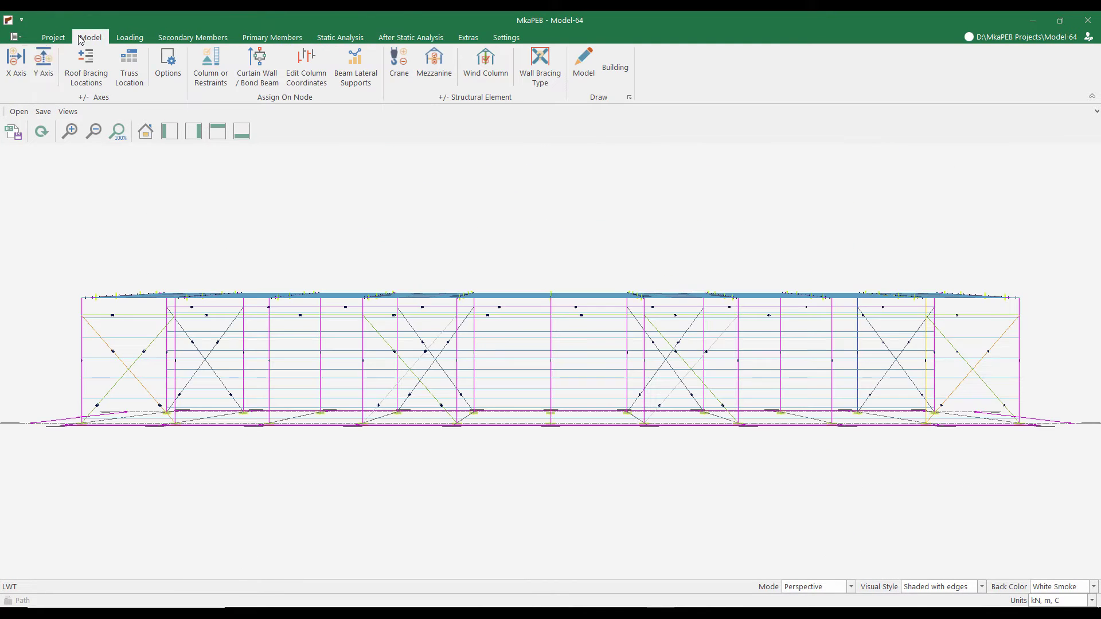
left_click(23, 63)
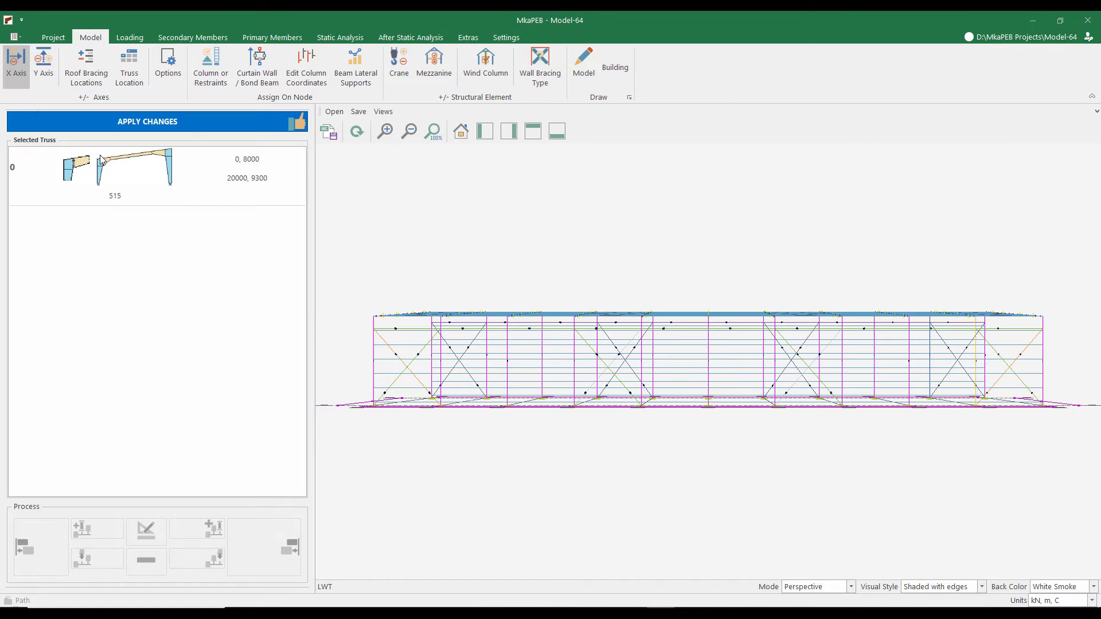
left_click(147, 528)
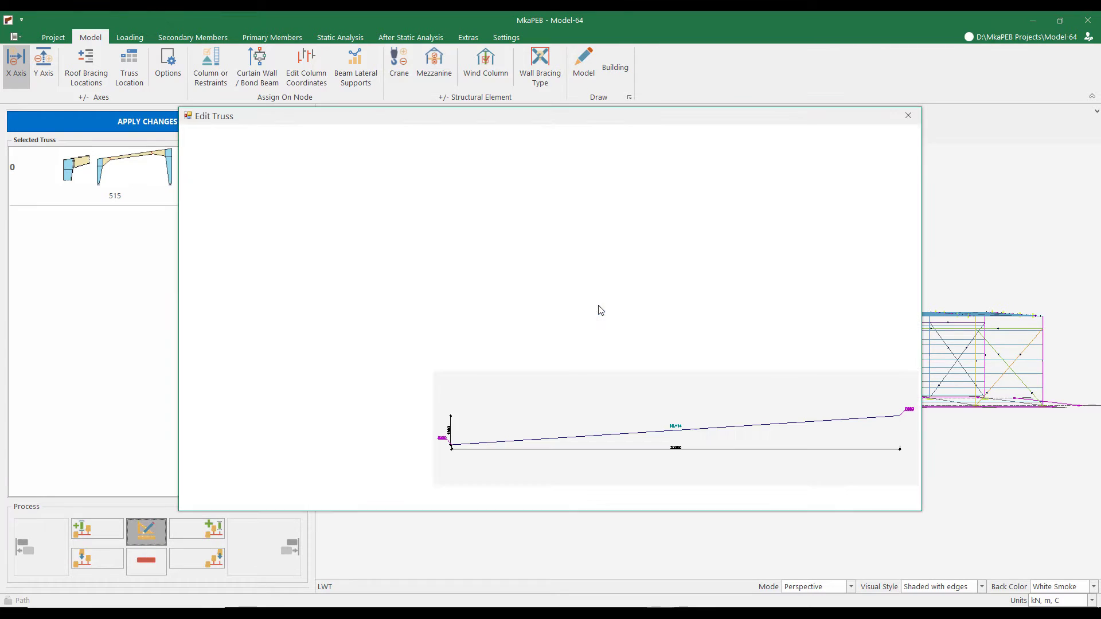
left_click(510, 270)
left_click(510, 285)
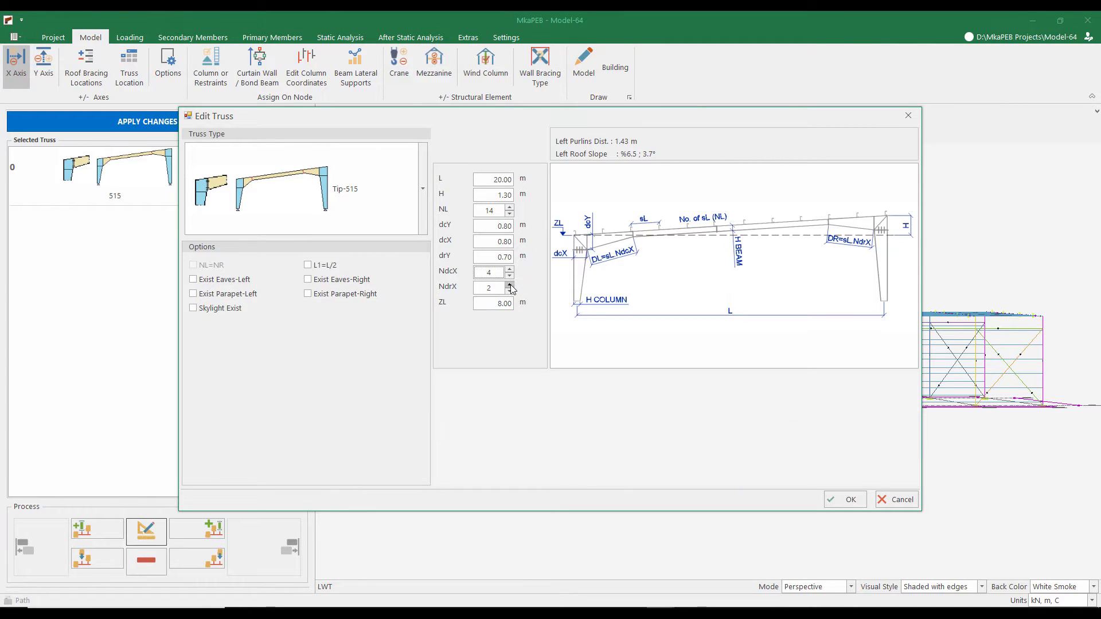
left_click(510, 285)
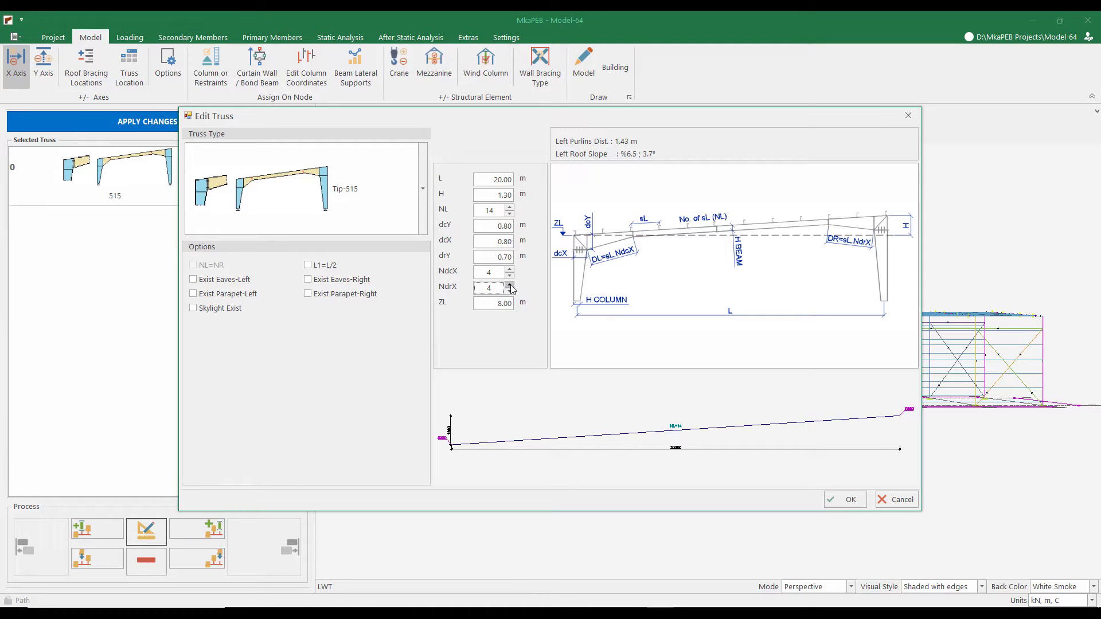
Set the truss's dcY and dcX to 0.70 m, accept the edit and apply the changes to the model
left_click(508, 227)
type("7")
left_click_drag(508, 242, 503, 242)
type("7")
left_click(845, 500)
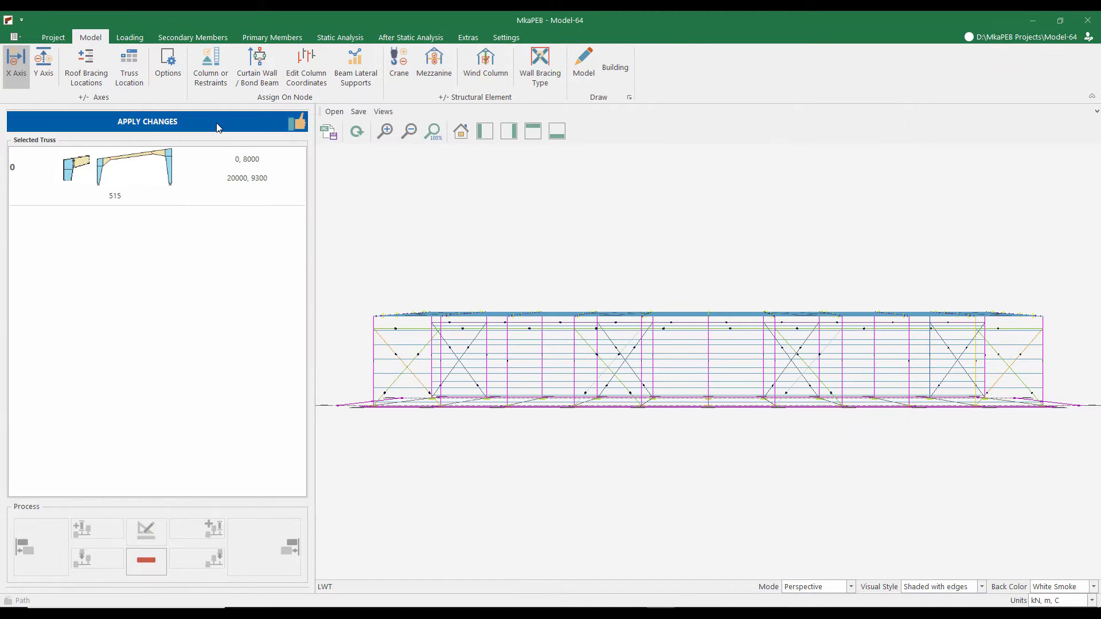
left_click(218, 122)
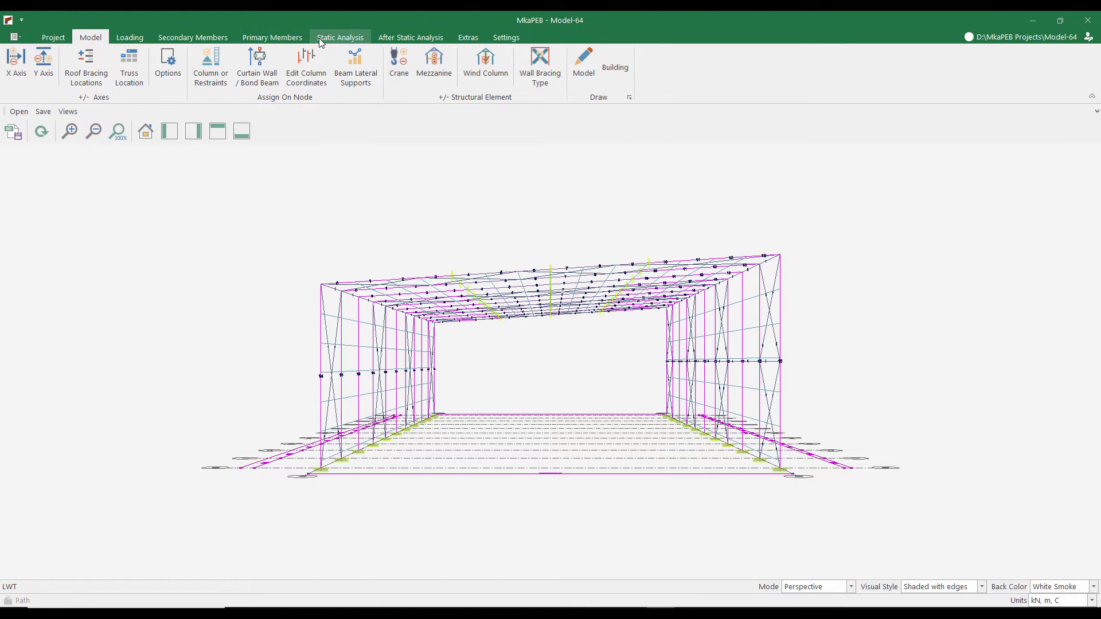
Try profile series 140 x 8 for the main columns at both nodes and return it to 140 x 10
left_click(287, 37)
left_click(36, 73)
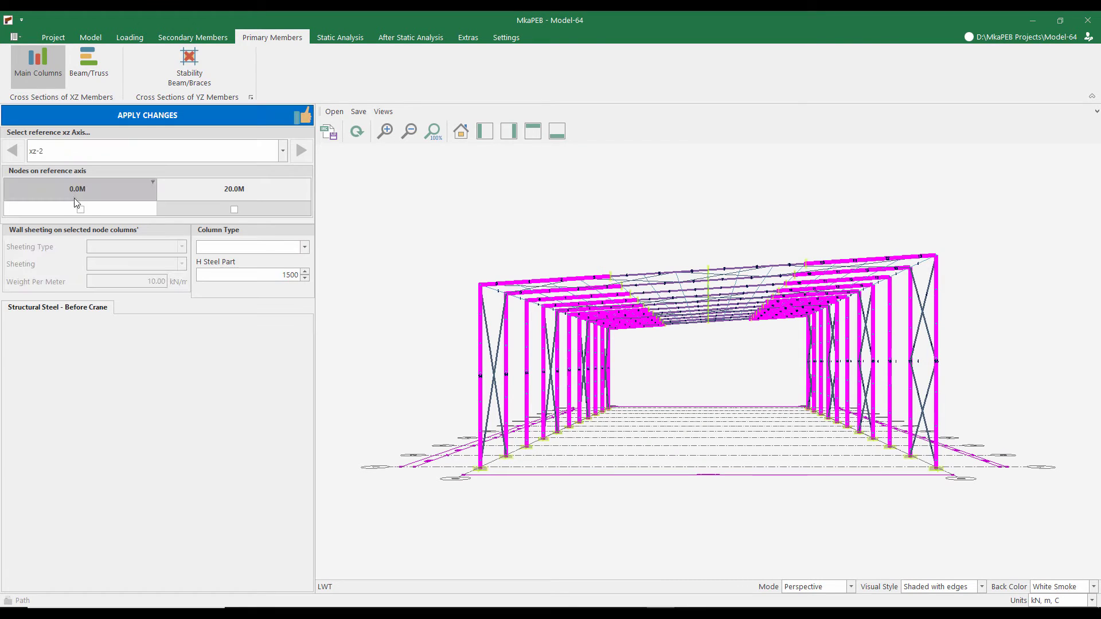
left_click(81, 208)
left_click(234, 209)
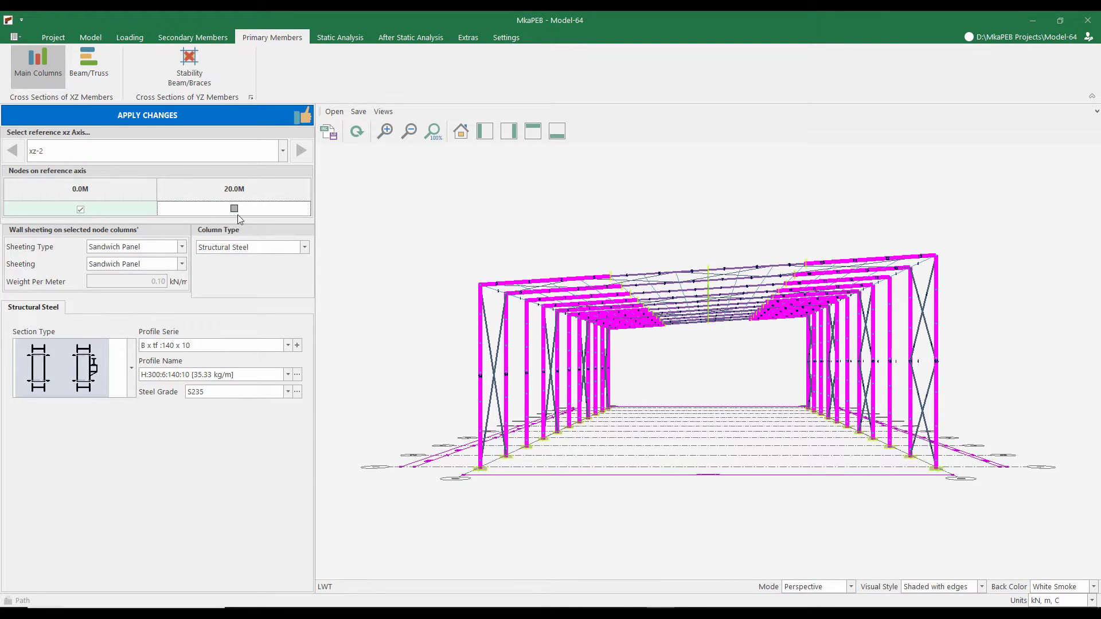
left_click(199, 347)
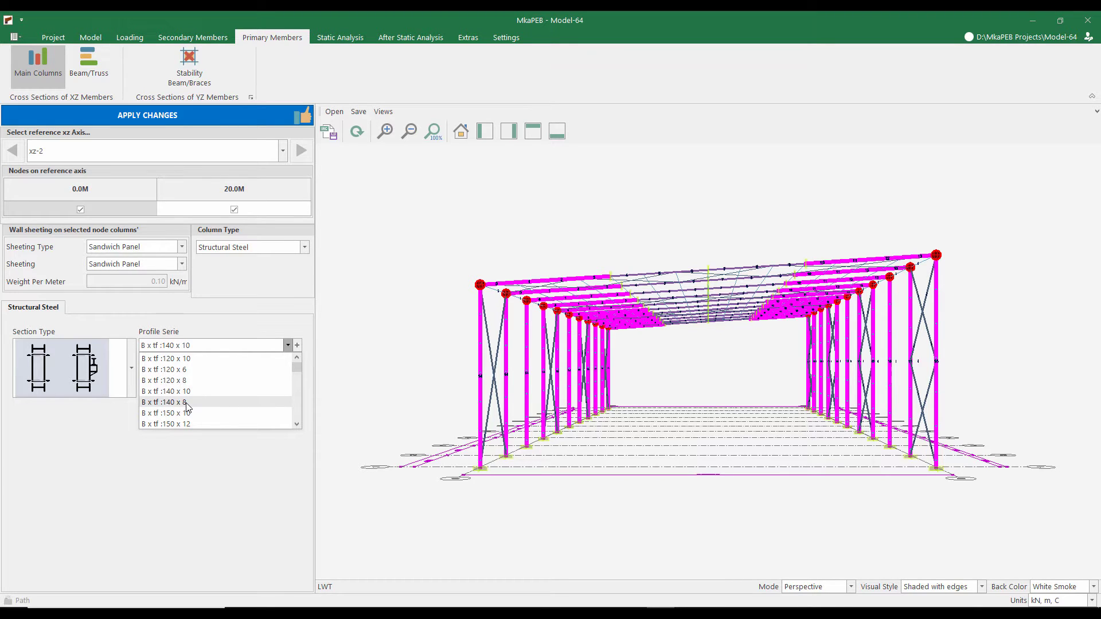
left_click(186, 404)
left_click(195, 347)
left_click(183, 392)
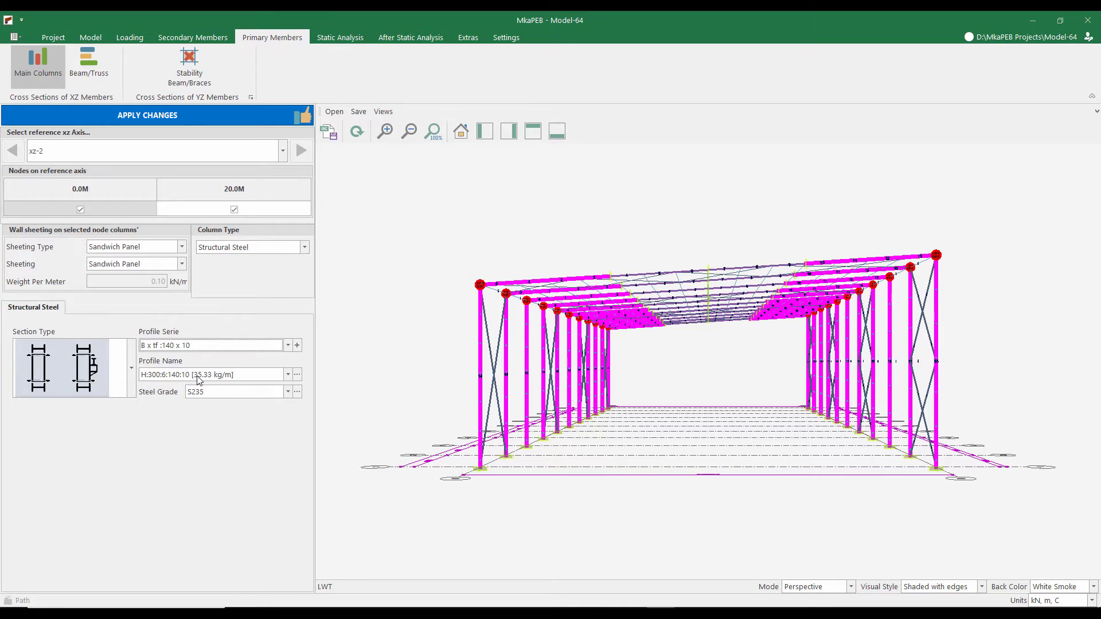
Assign profile H:300:6:140:8 from series 140 x 8 to the upper chord of the roof beams and apply the changes
left_click(79, 61)
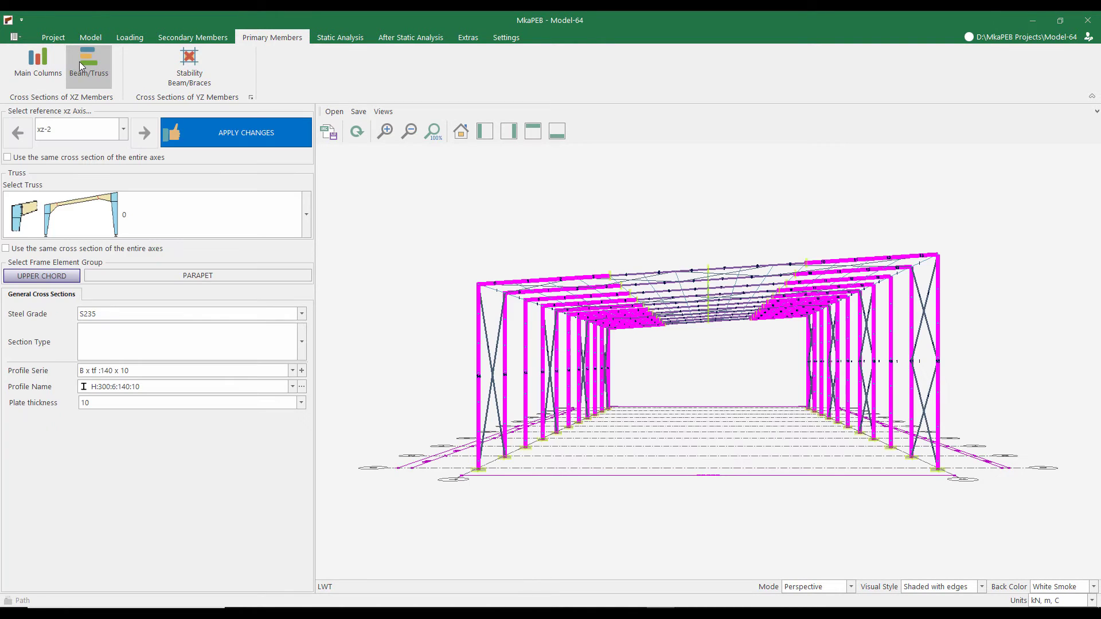
left_click(126, 370)
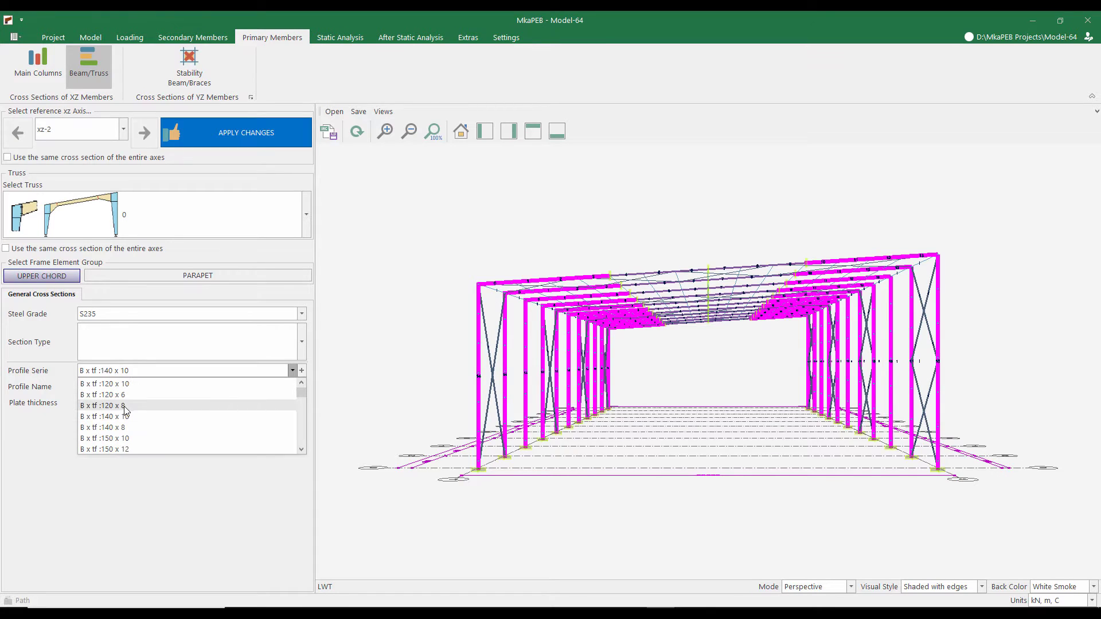
left_click(126, 427)
left_click(138, 387)
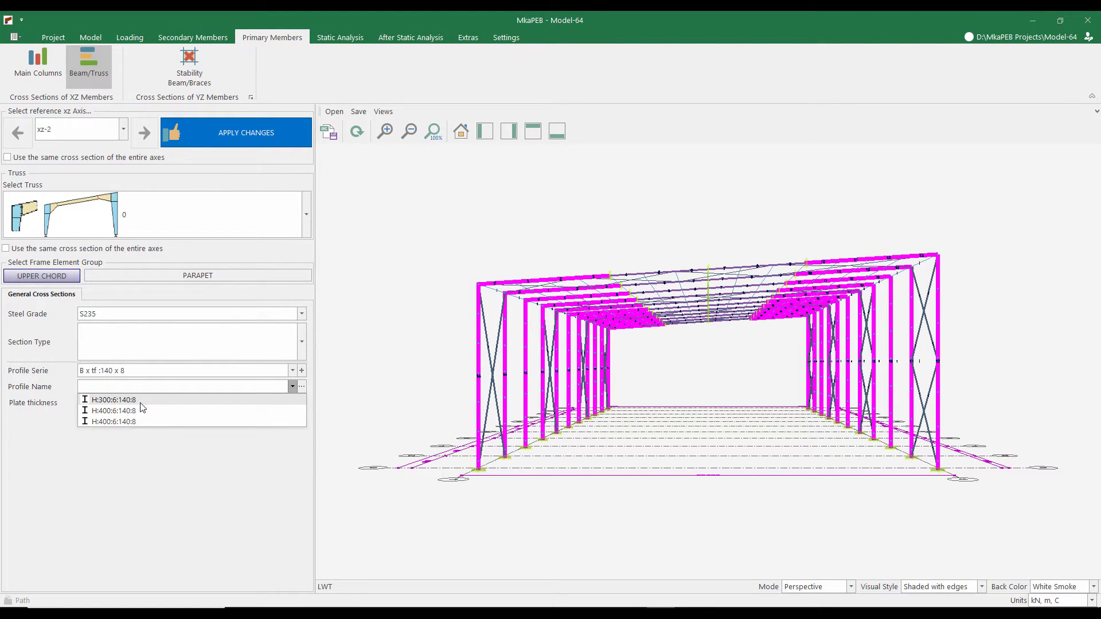
left_click(143, 404)
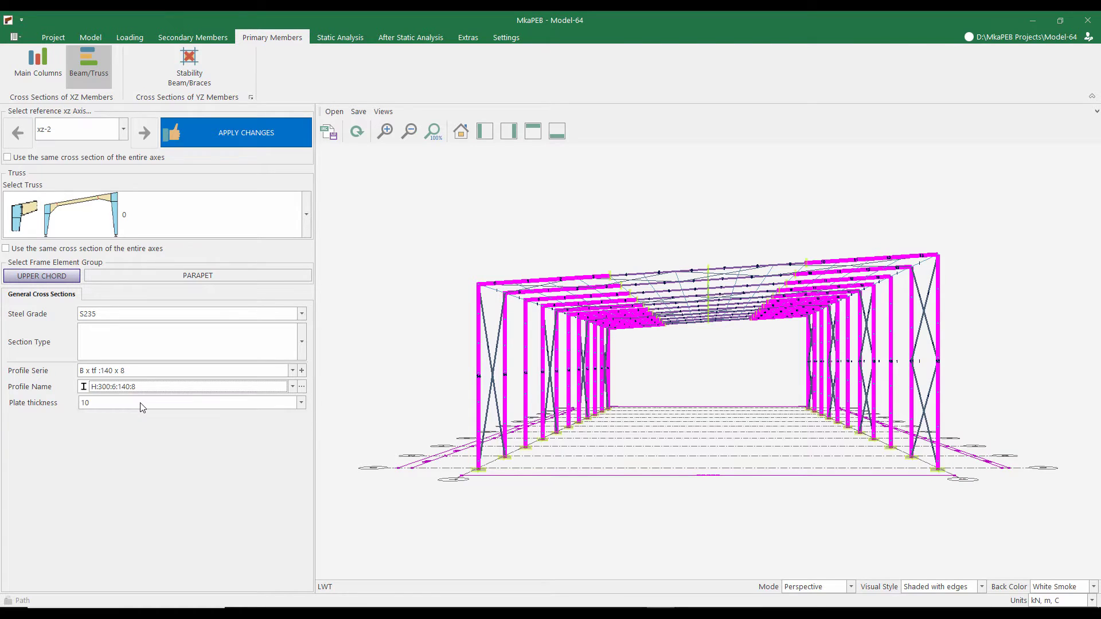
left_click(232, 132)
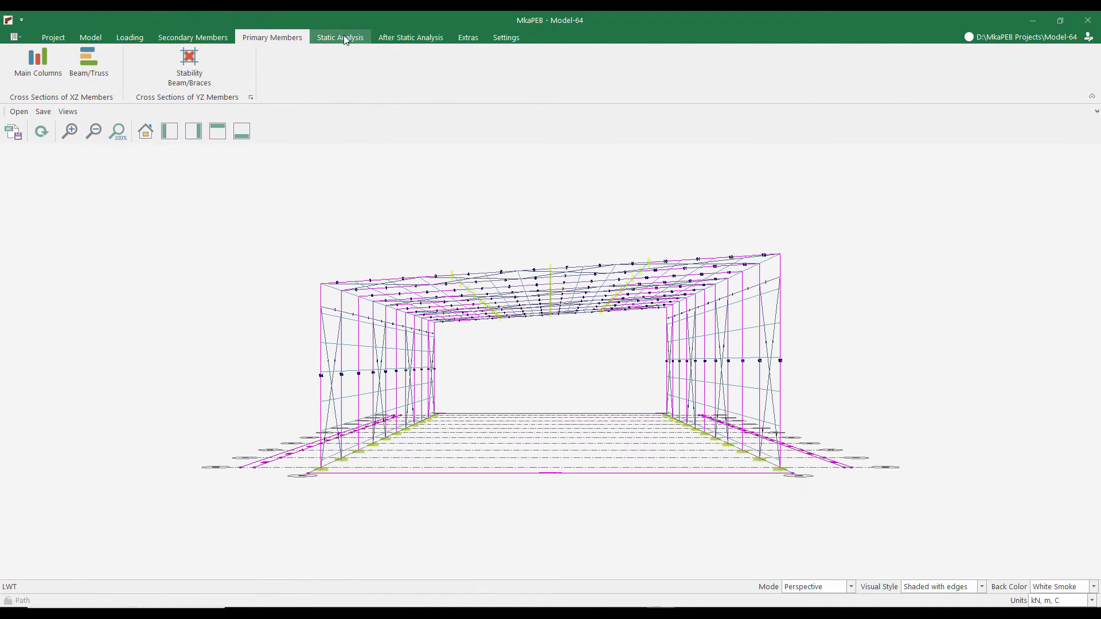
Run the static analysis again and check the IS-800 and IS-1893 capacity ratios on axis xz-2
left_click(341, 37)
left_click(33, 64)
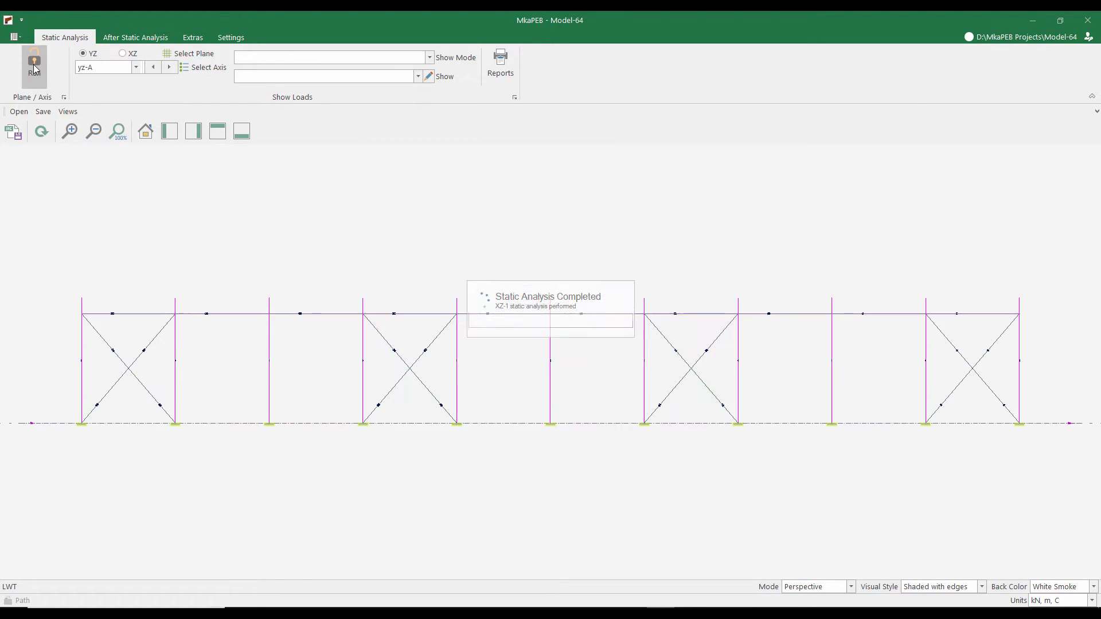
left_click(124, 54)
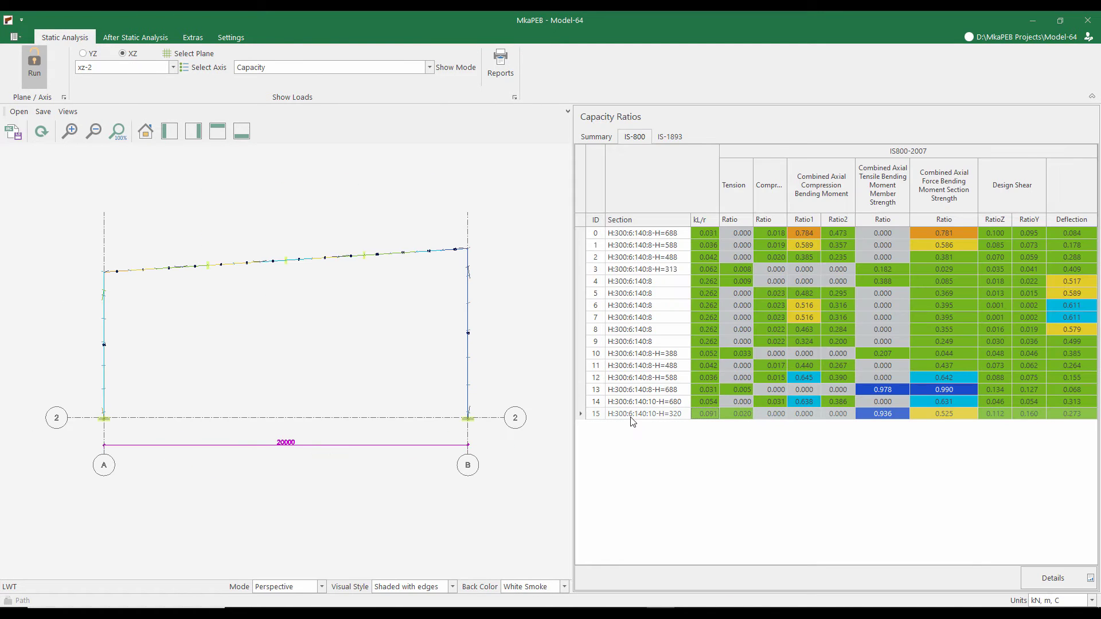
left_click(673, 139)
left_click(635, 137)
Reopen the cost estimation and examine the updated steel materials cost and the xz-2 cross section
left_click(138, 38)
left_click(95, 64)
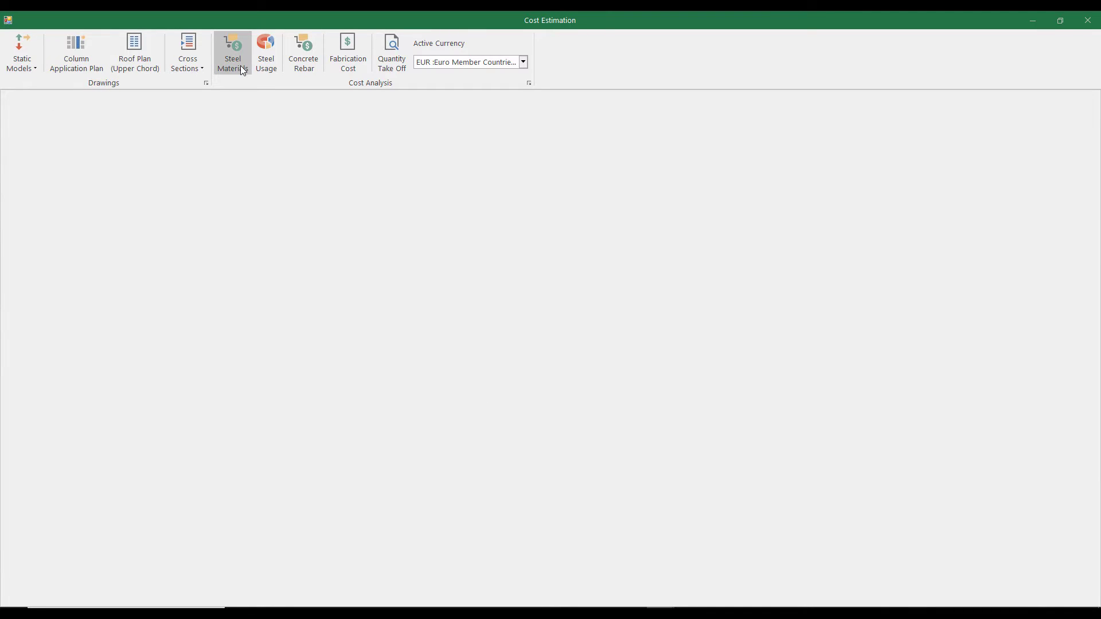
left_click(240, 66)
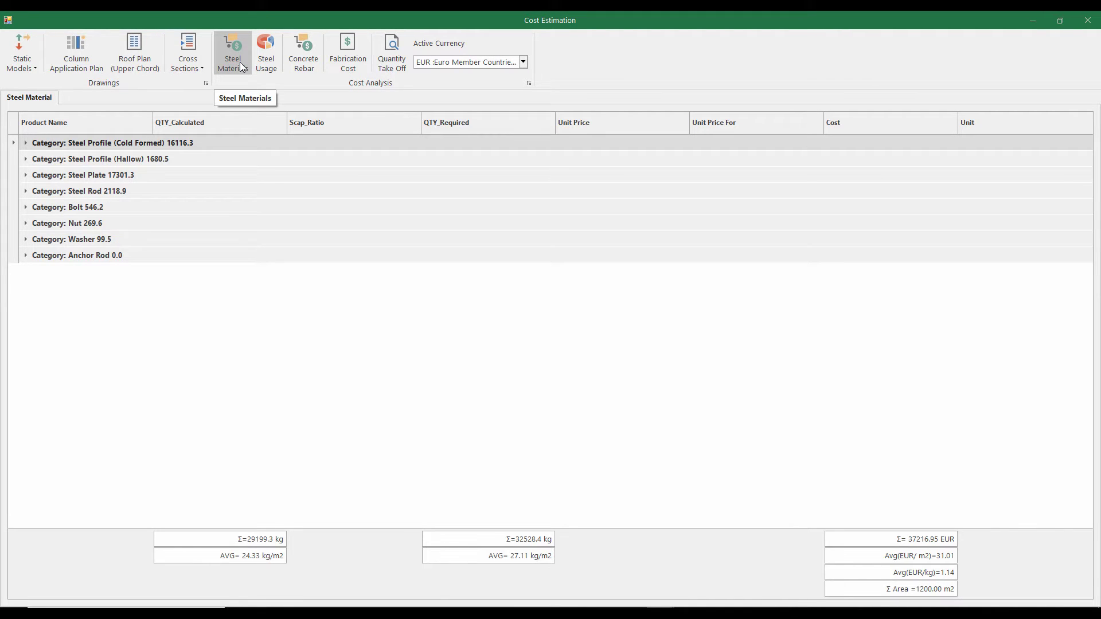
left_click(187, 55)
left_click(197, 88)
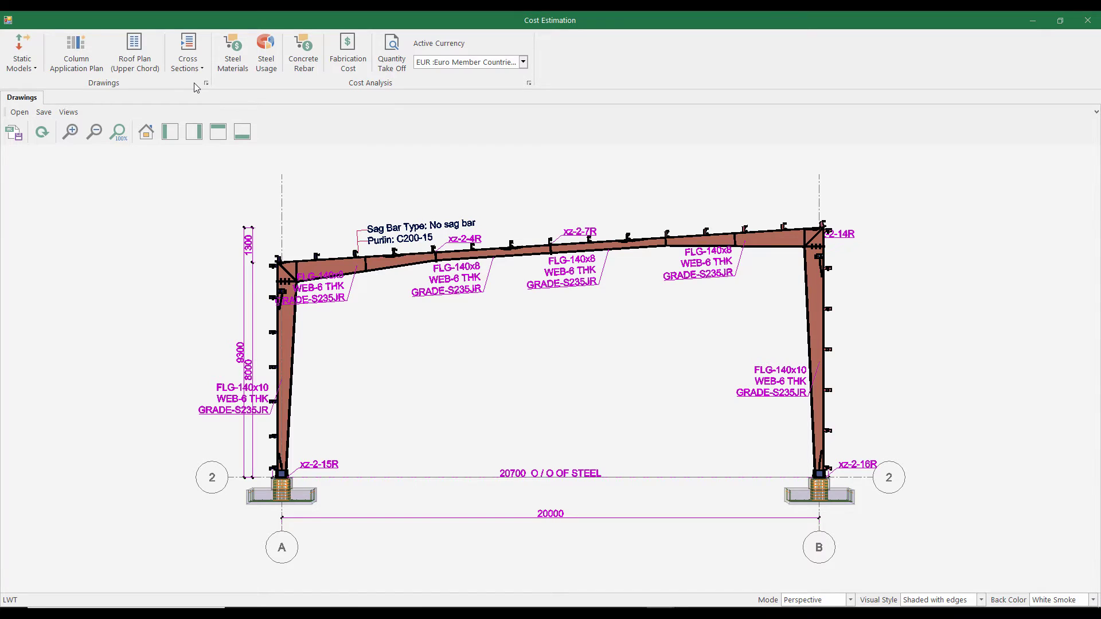
View the xz-2 static model, the upper chord roof plan and the column application plan with its profile labels
left_click(33, 54)
left_click(49, 82)
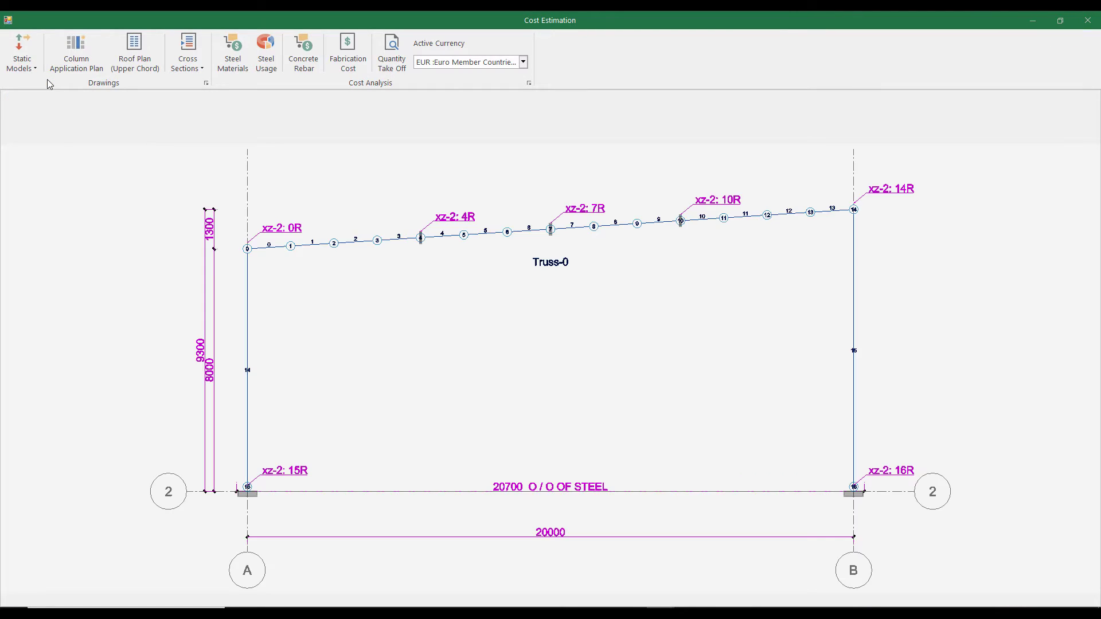
left_click(142, 50)
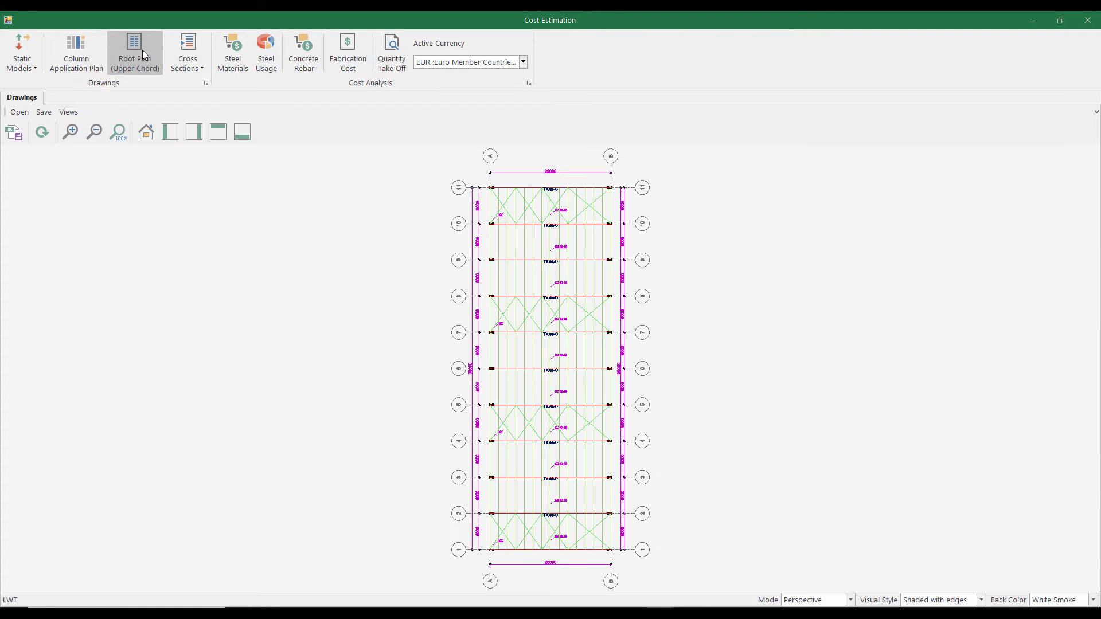
left_click(92, 52)
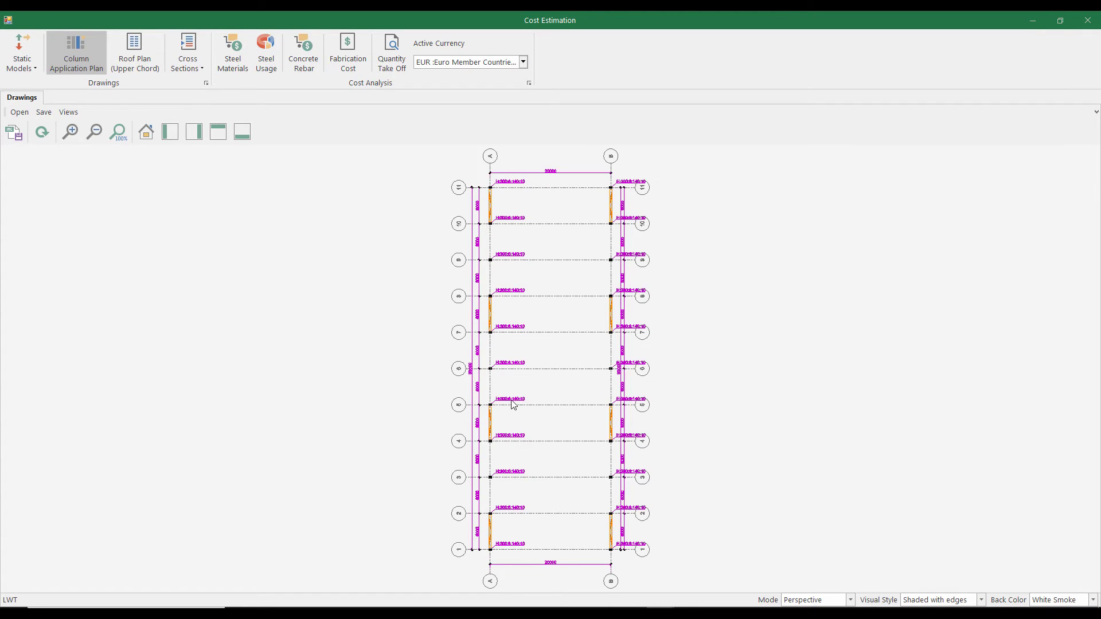
scroll(505, 400, "up", 4)
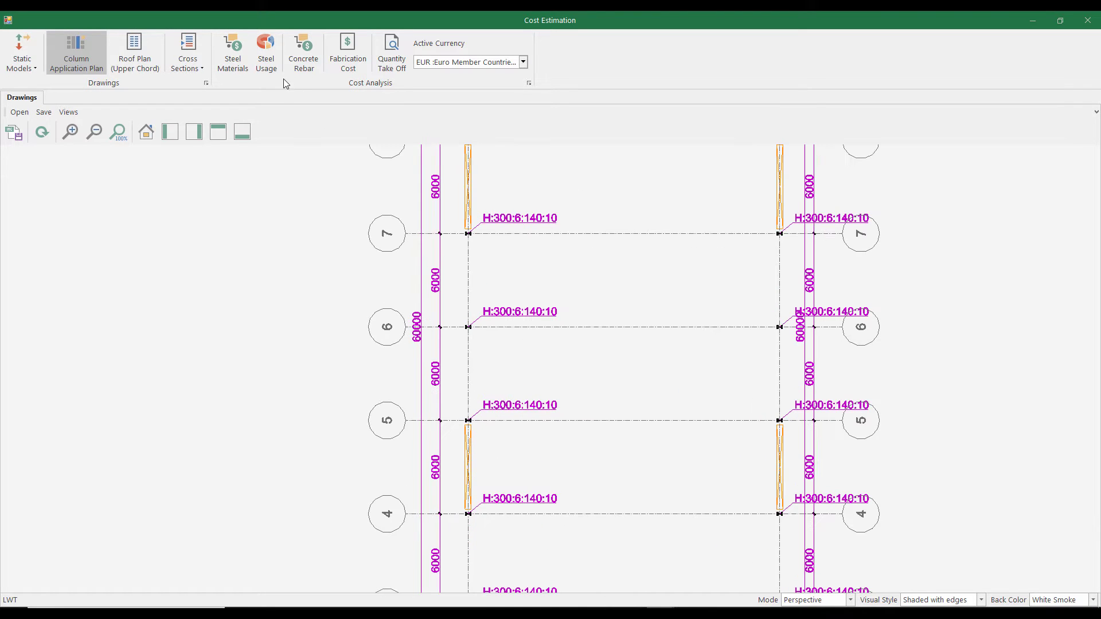
Generate the quantity take-off report and examine its structural details and material quantity and price tables
left_click(393, 50)
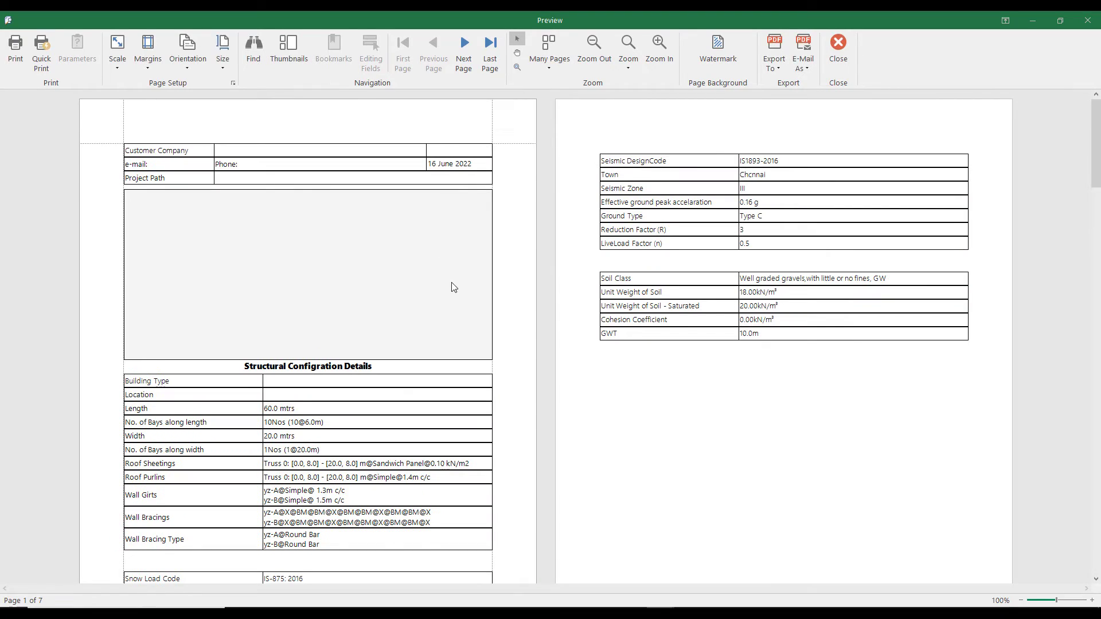
scroll(454, 287, "down", 5)
scroll(456, 286, "down", 7)
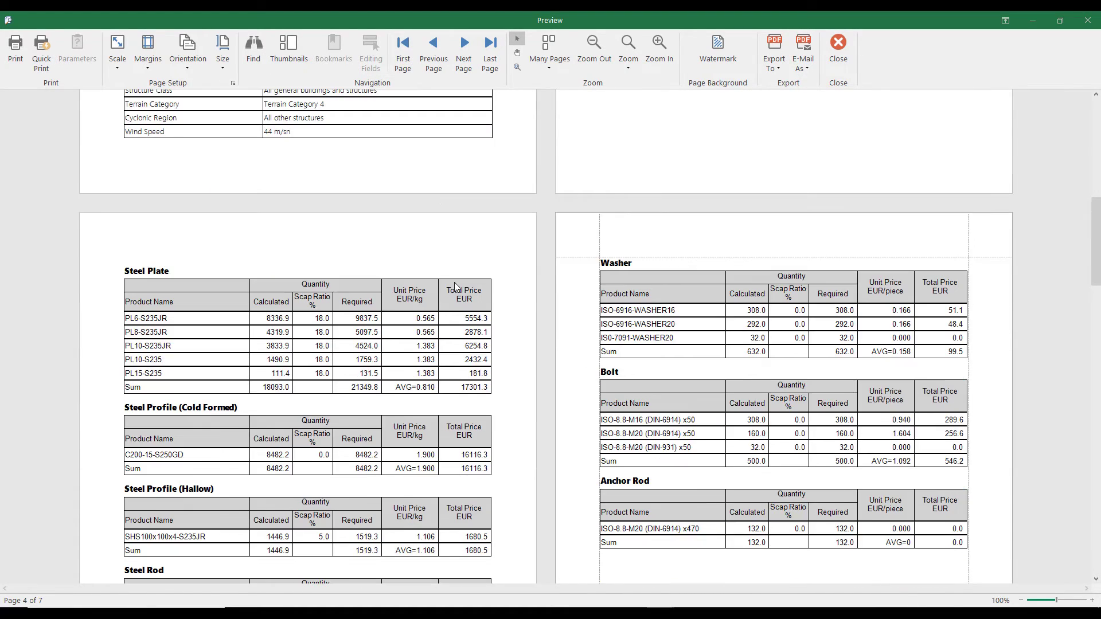
scroll(456, 286, "up", 1)
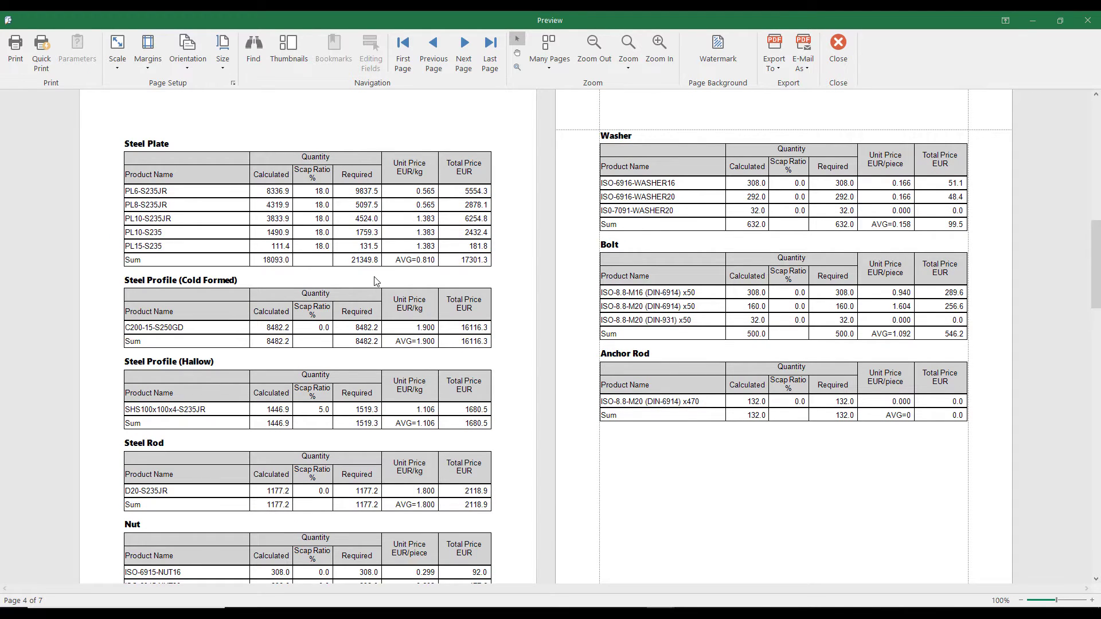
scroll(376, 281, "down", 2)
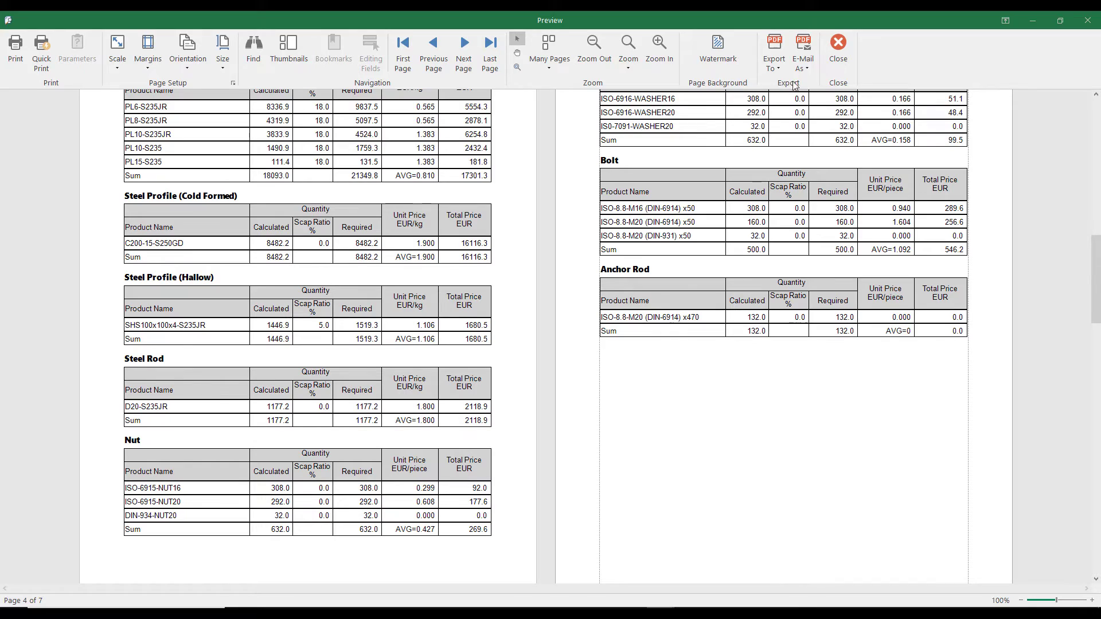
Close the quantity take-off report and cost estimation, and open the Connection Analyzer for XZ axes 0 to 10
left_click(835, 49)
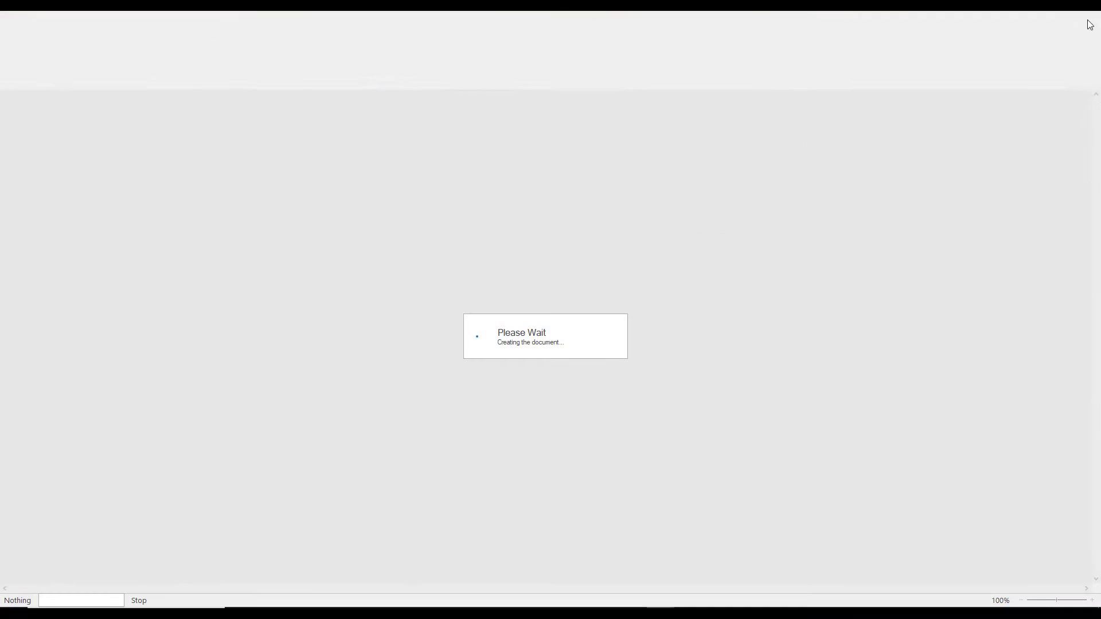
left_click(1000, 45)
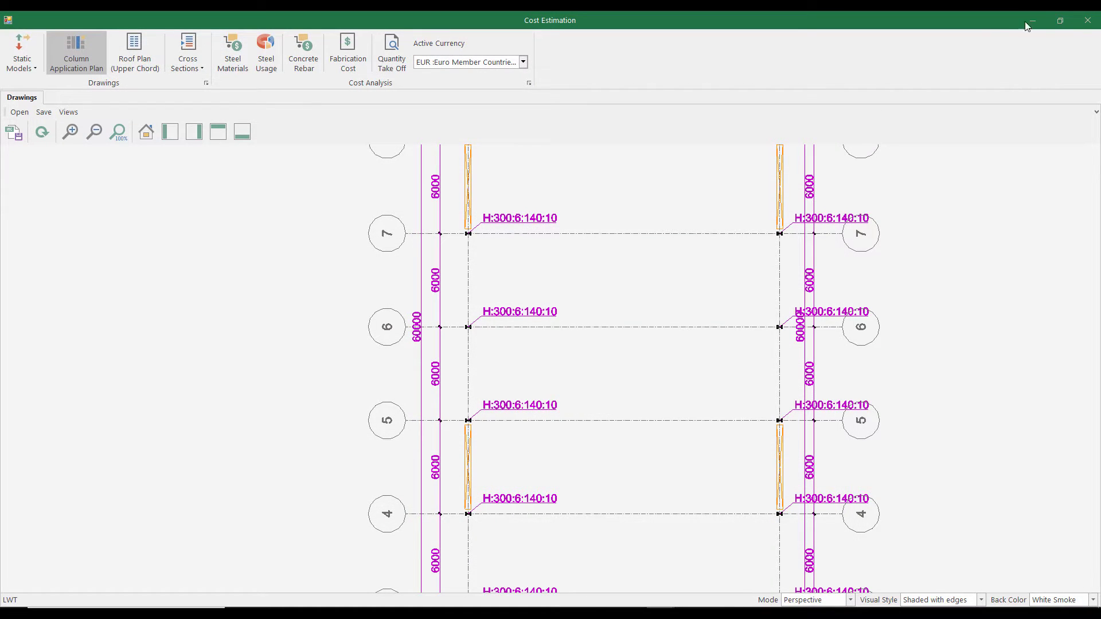
left_click(1088, 20)
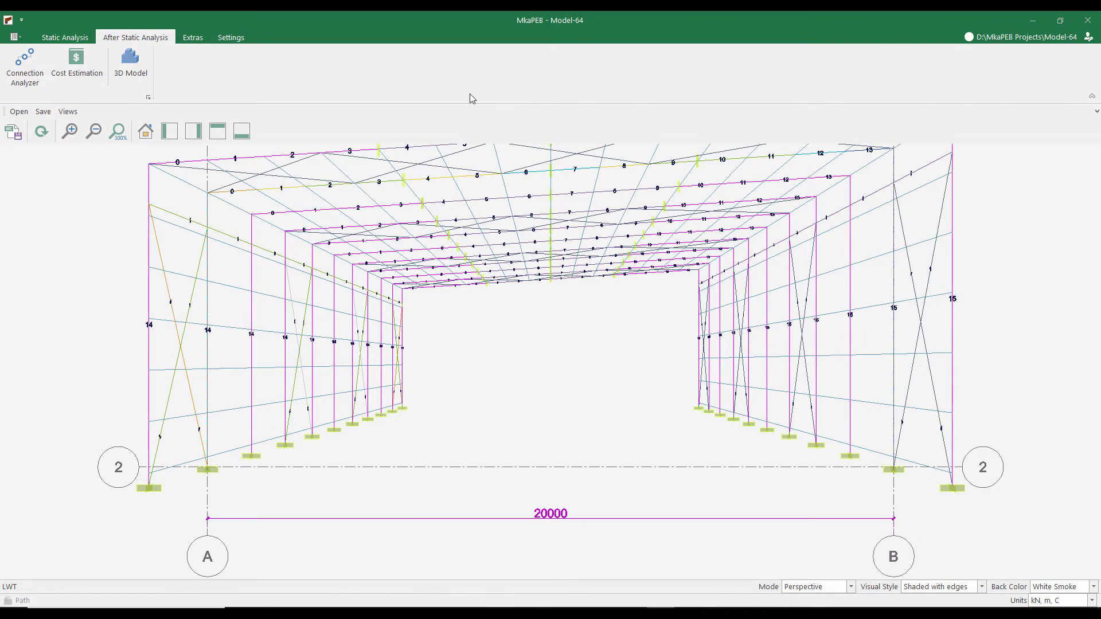
left_click(32, 70)
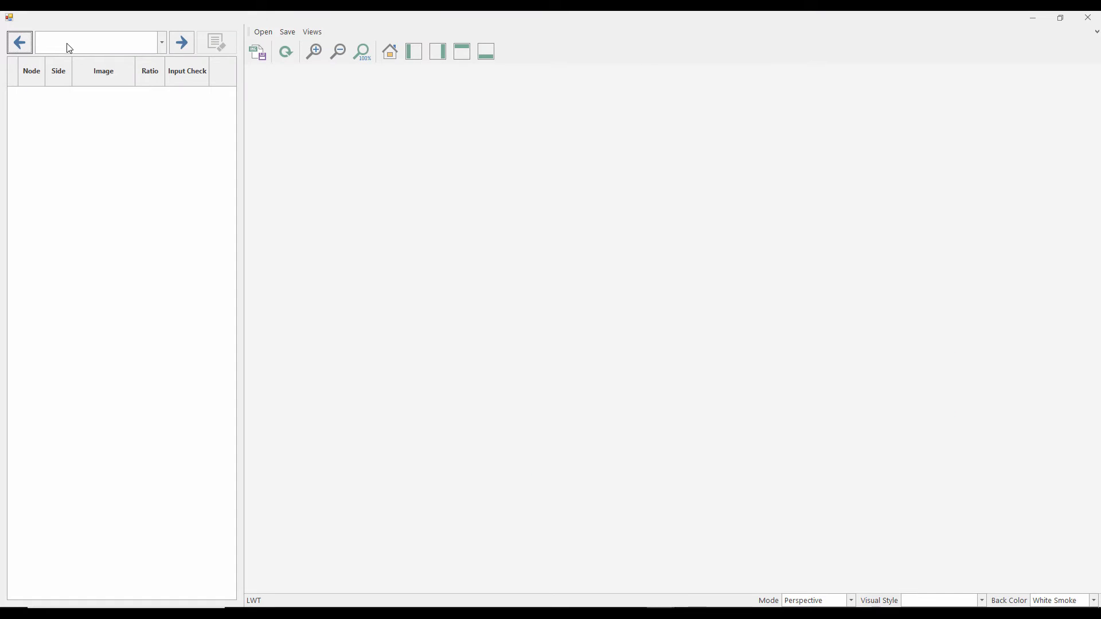
left_click(67, 44)
left_click(72, 58)
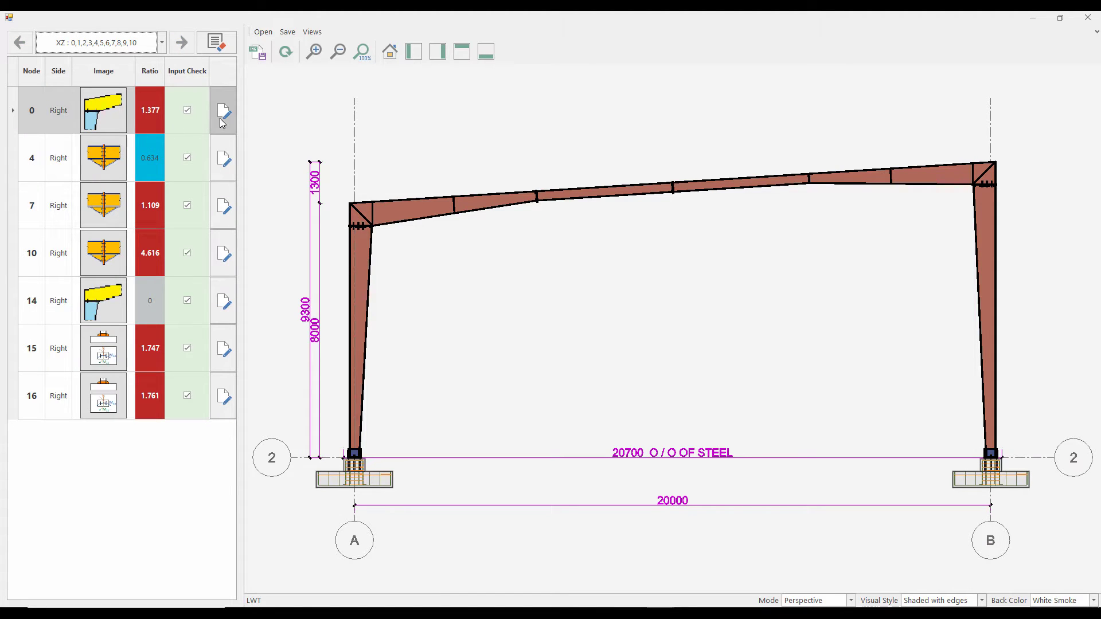
Open the node 0 beam-column end plate connection and examine its load cases and capacity results
left_click(222, 125)
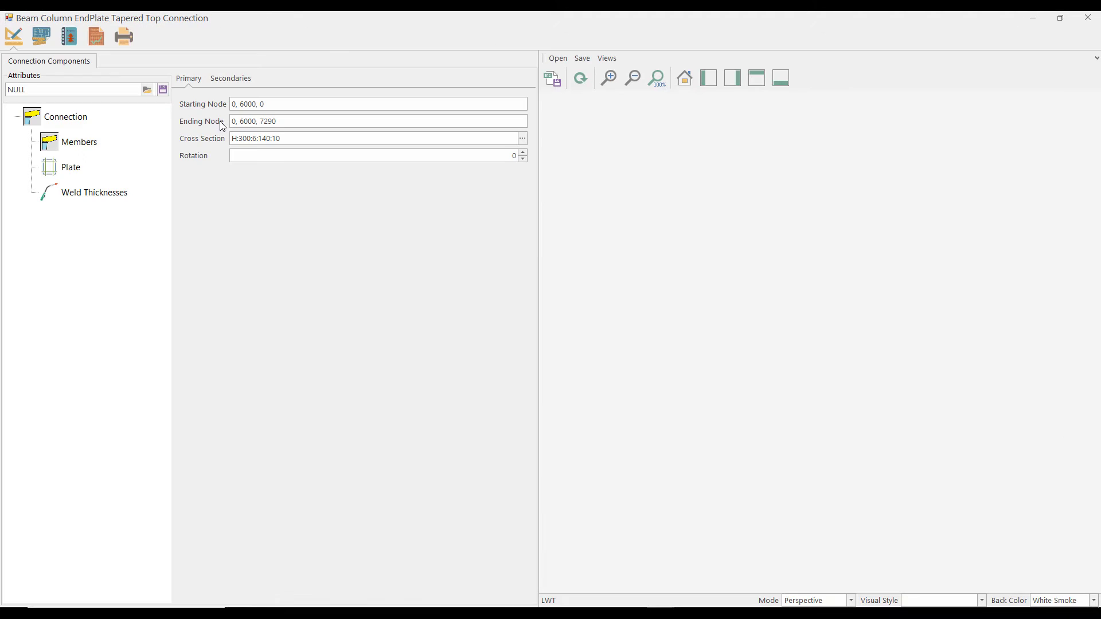
left_click(97, 36)
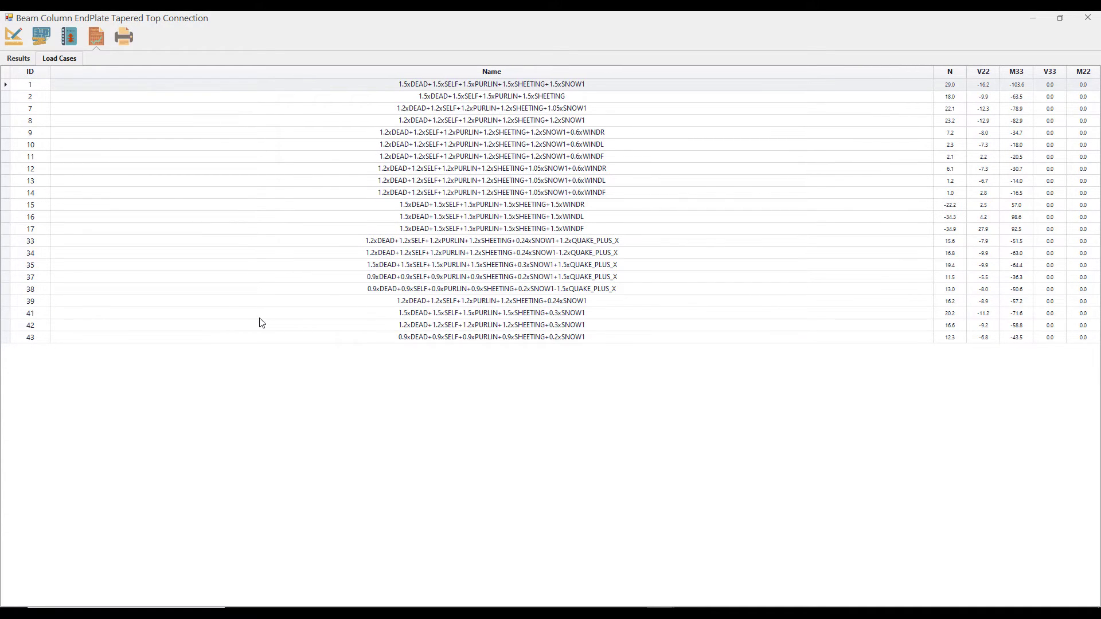
left_click(19, 59)
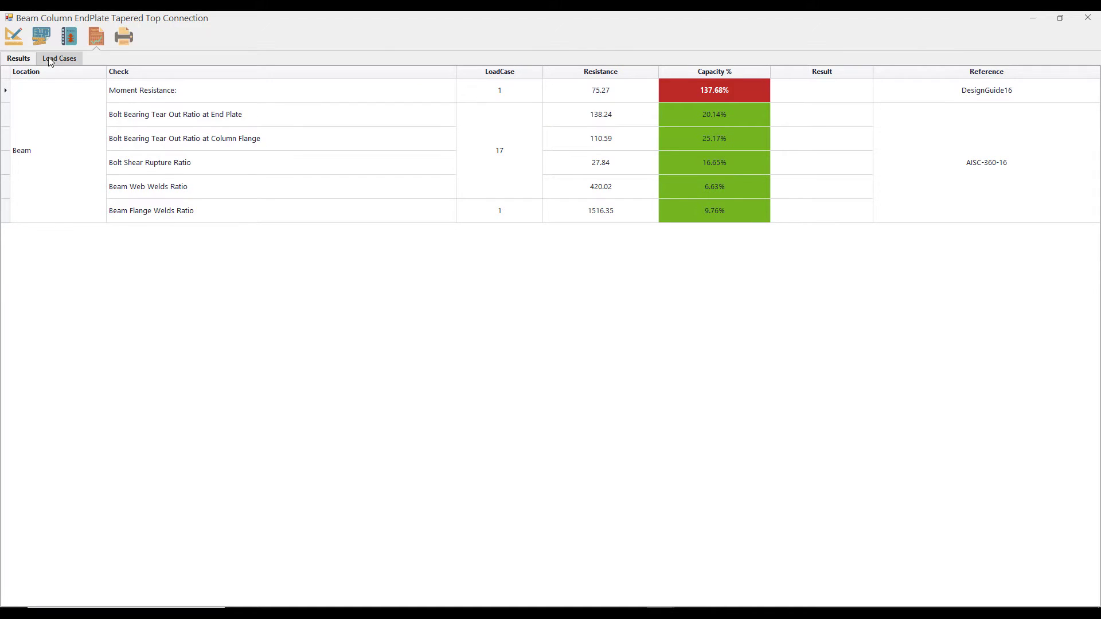
Set the node 0 end plate thickness to 15 mm and recalculate the capacity ratios
left_click(14, 36)
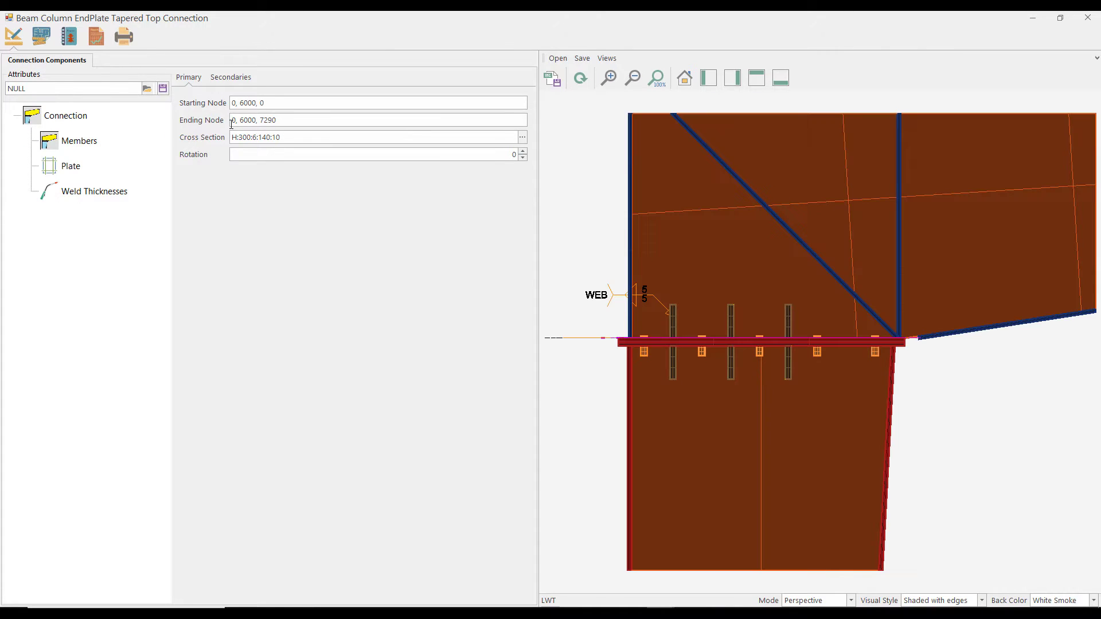
left_click(71, 166)
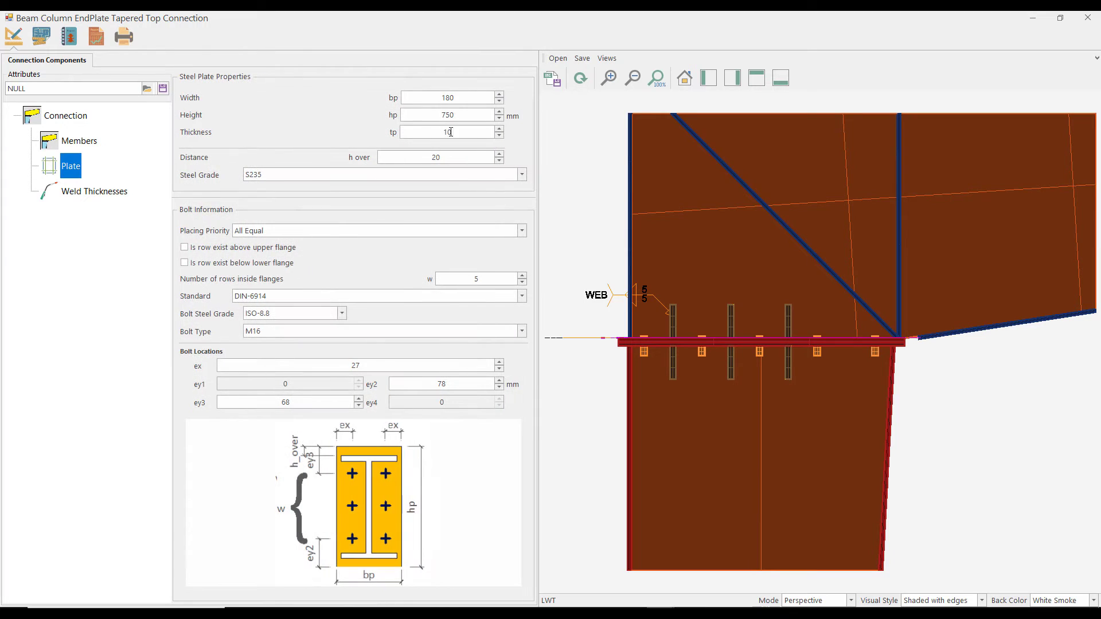
left_click(407, 127)
type("15")
left_click(97, 36)
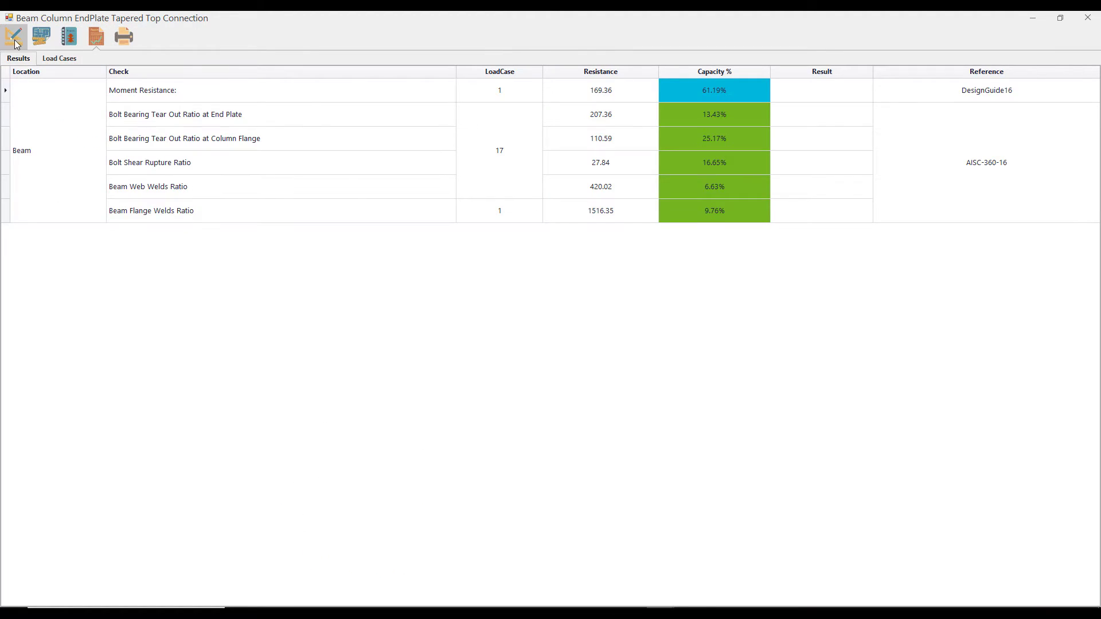
Refresh the node 0 connection model and inspect the revised end plate and bolts in 3D
left_click(13, 36)
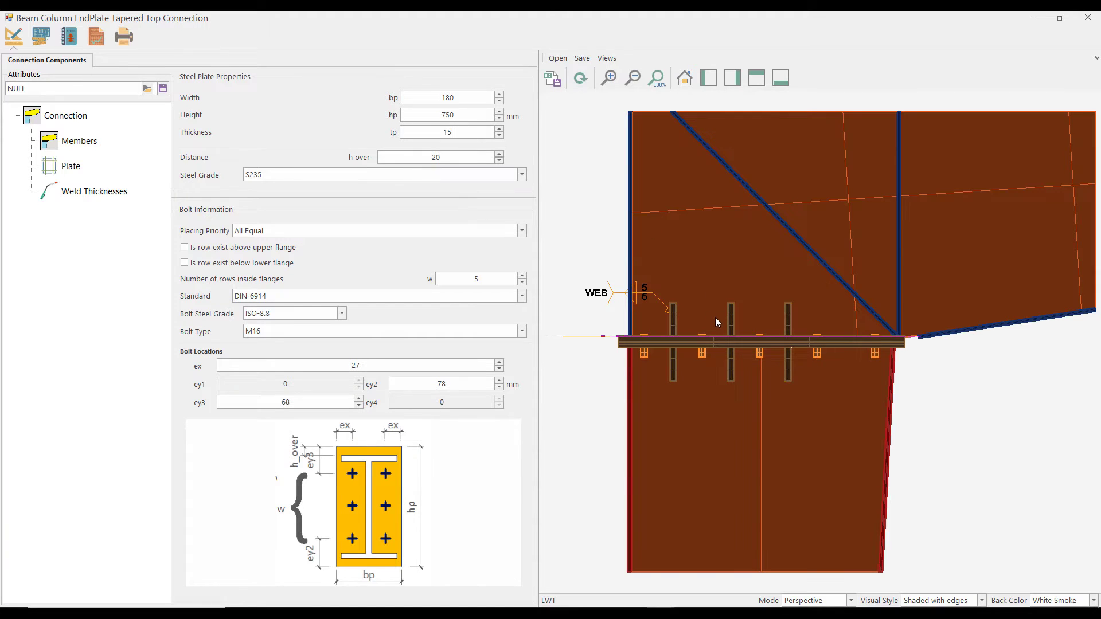
left_click(581, 78)
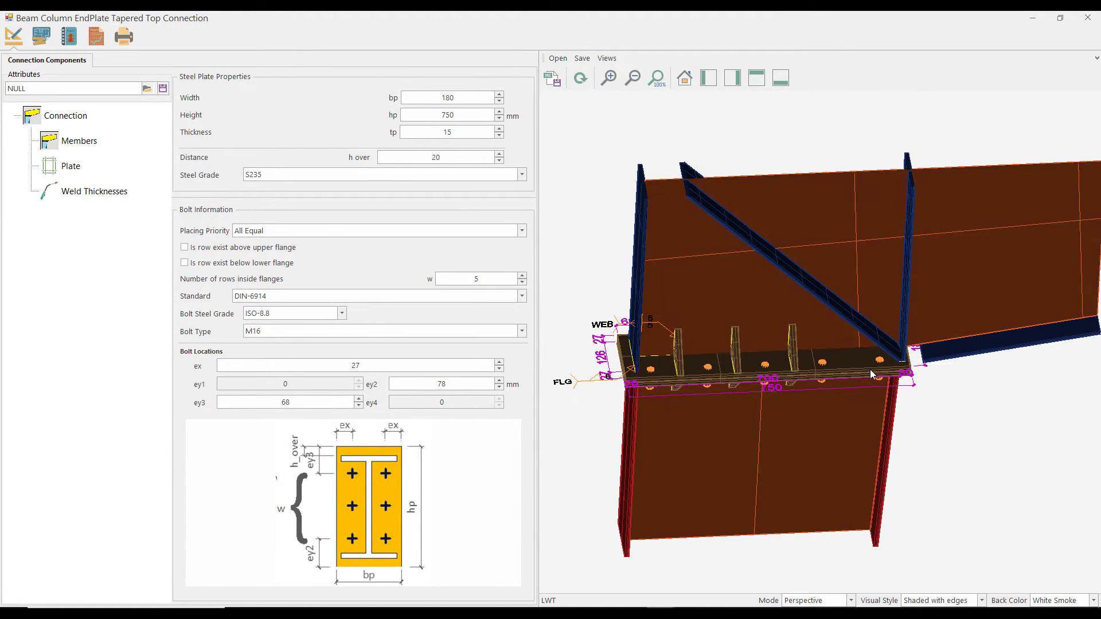
middle_click_drag(901, 350, 858, 323)
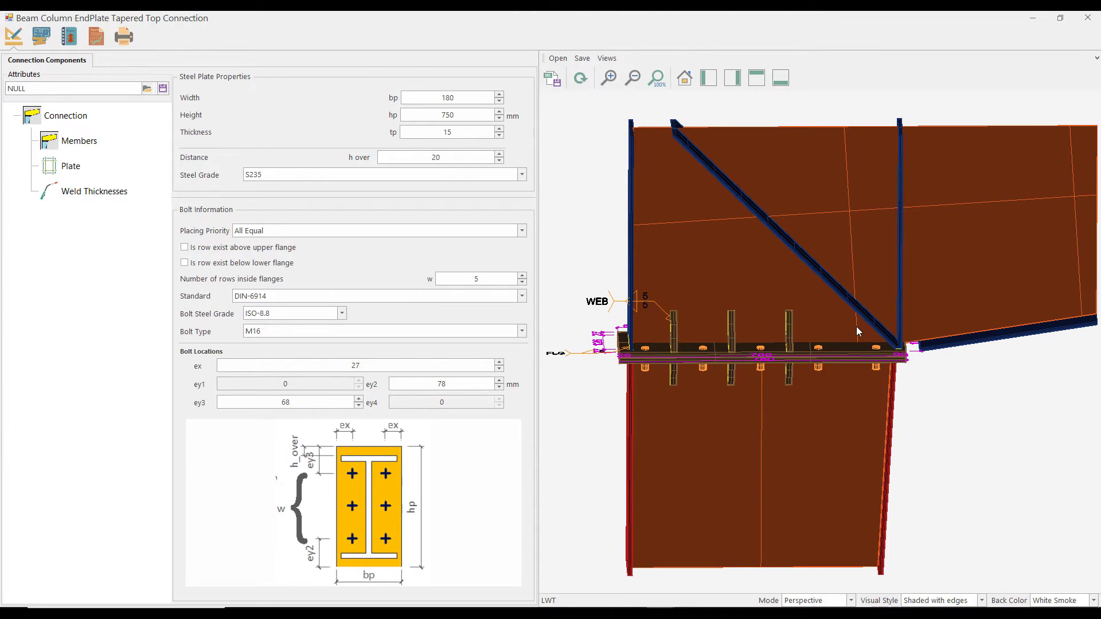
Save the node 0 connection attributes to file and close the connection with its changes saved
left_click(163, 88)
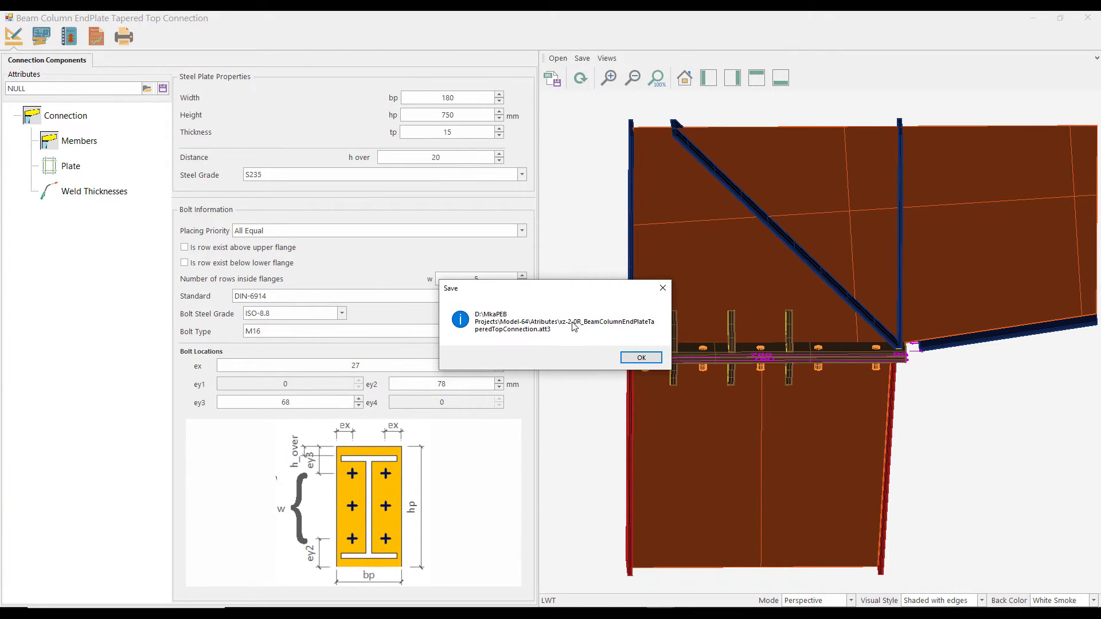
left_click(642, 357)
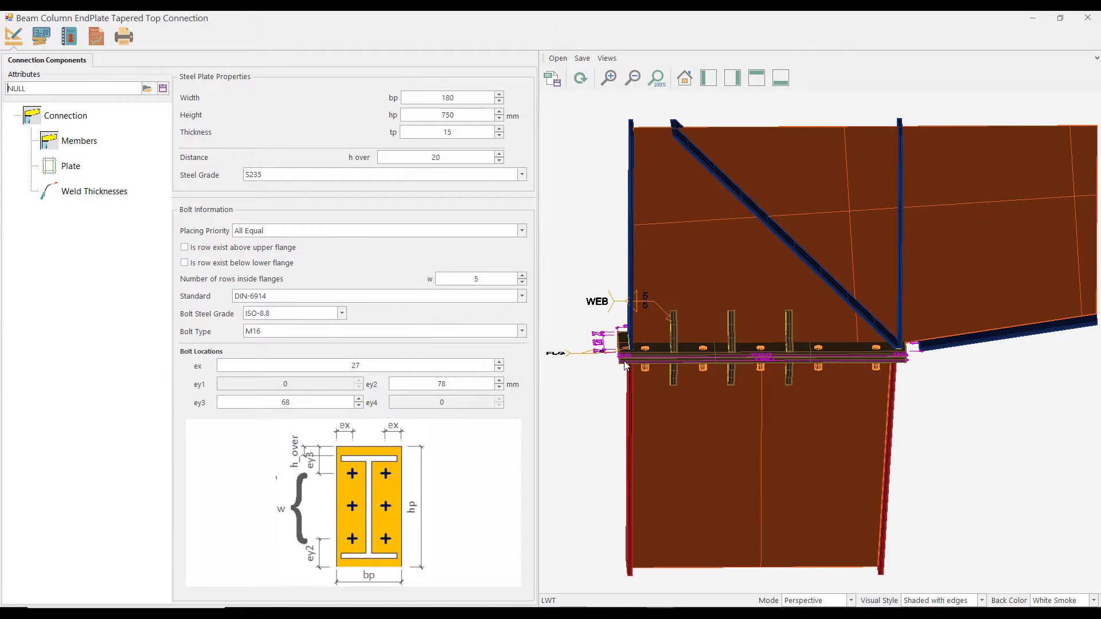
left_click(1088, 18)
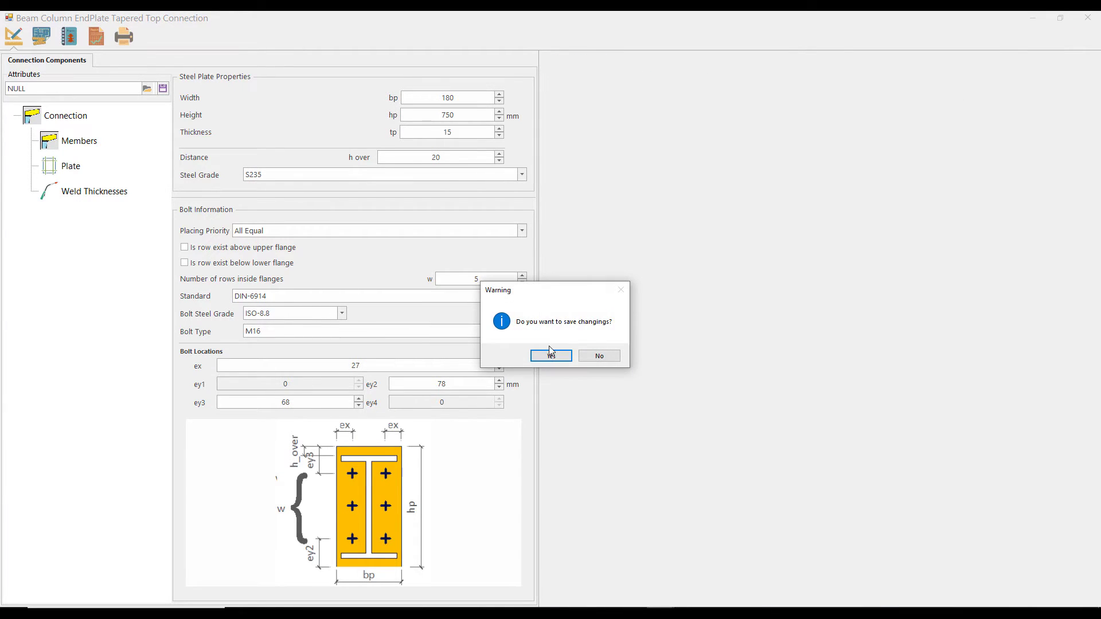
left_click(548, 354)
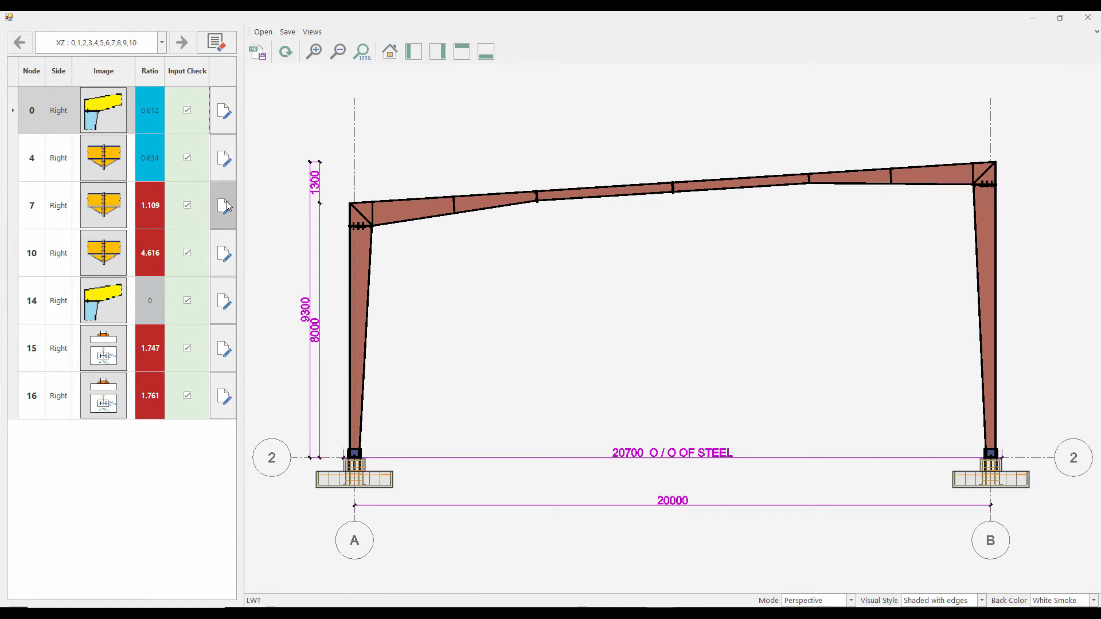
Load the saved xz-2-0R attributes into the node 14 beam-column connection and check its load cases and capacity ratios
left_click(224, 300)
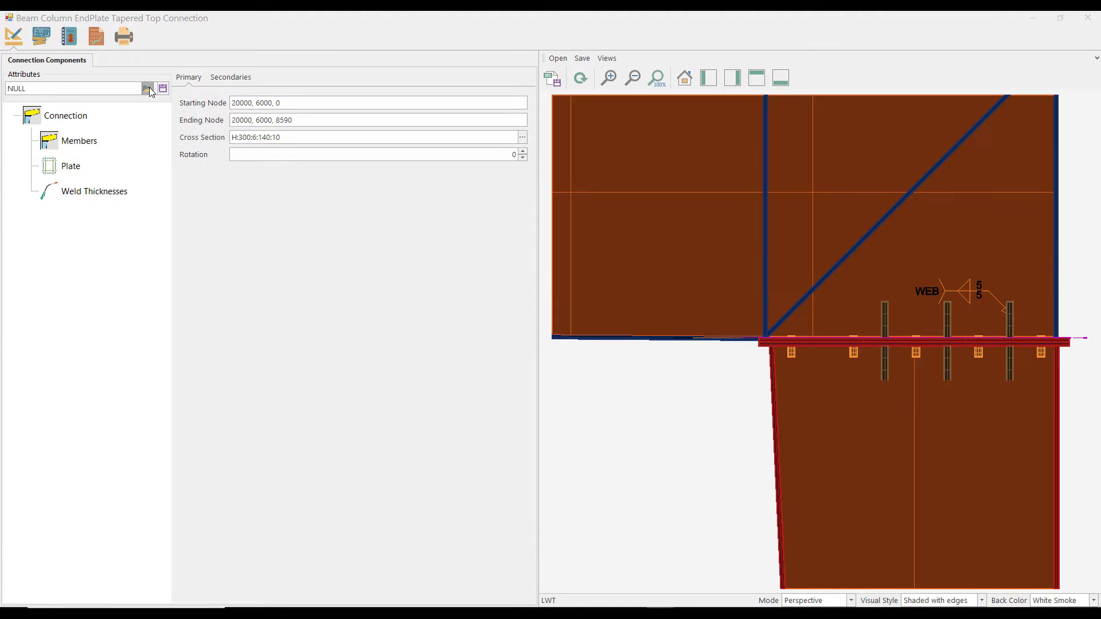
left_click(149, 90)
double_click(127, 110)
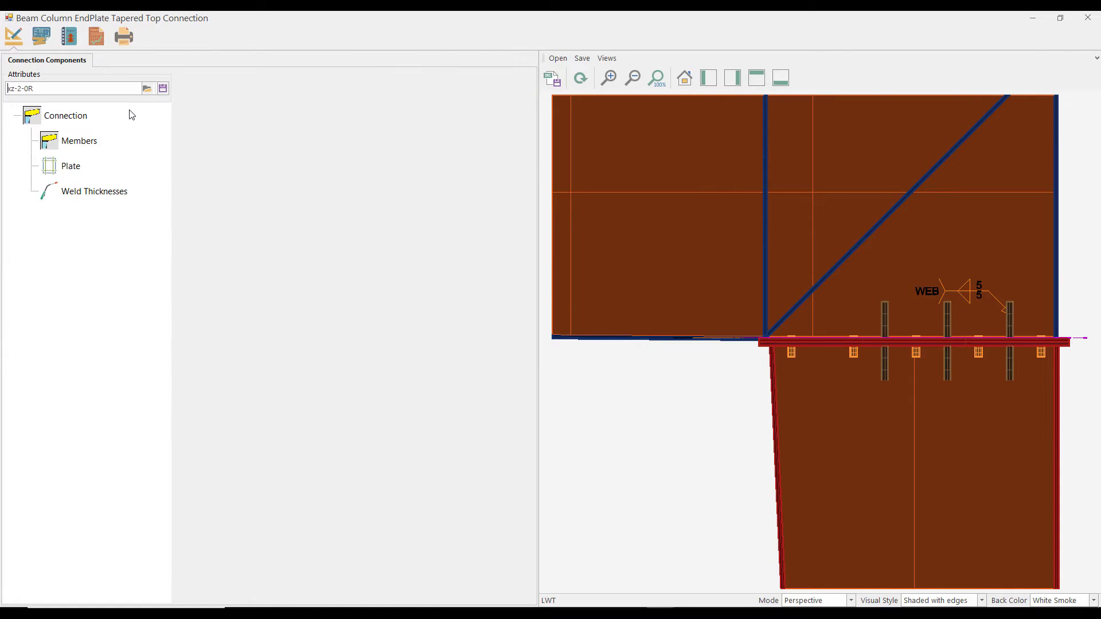
left_click(98, 38)
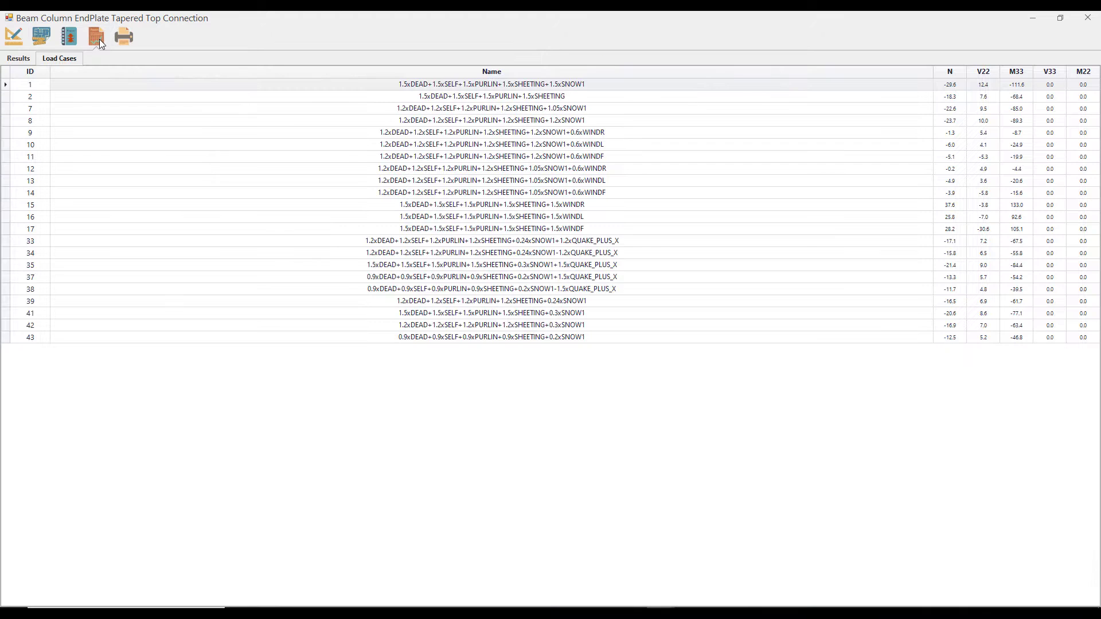
left_click(19, 59)
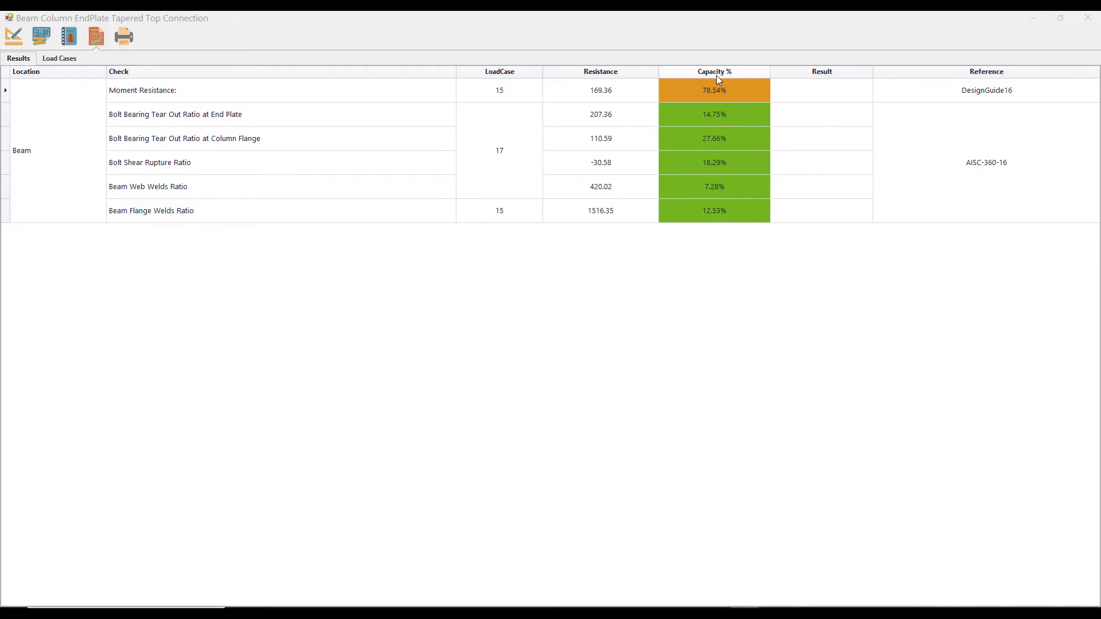
Review the node 14 connection's 3D model, detail drawing and plate and weld criteria checks
left_click(13, 37)
mouse_move(764, 273)
middle_mouse_down()
mouse_move(722, 317)
mouse_move(774, 276)
middle_mouse_up()
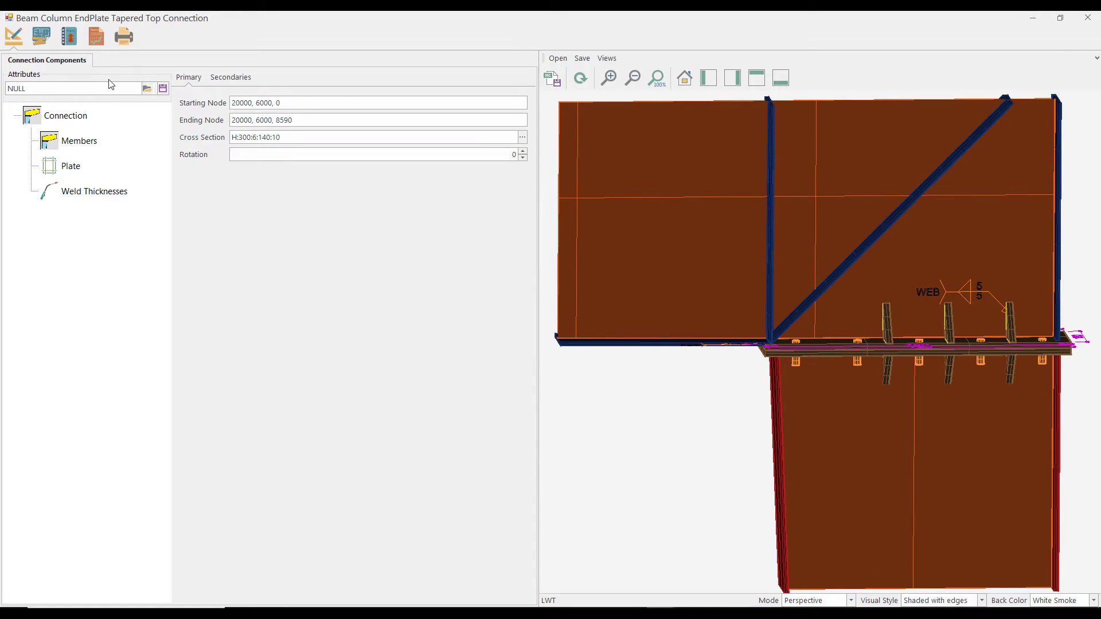
left_click(33, 41)
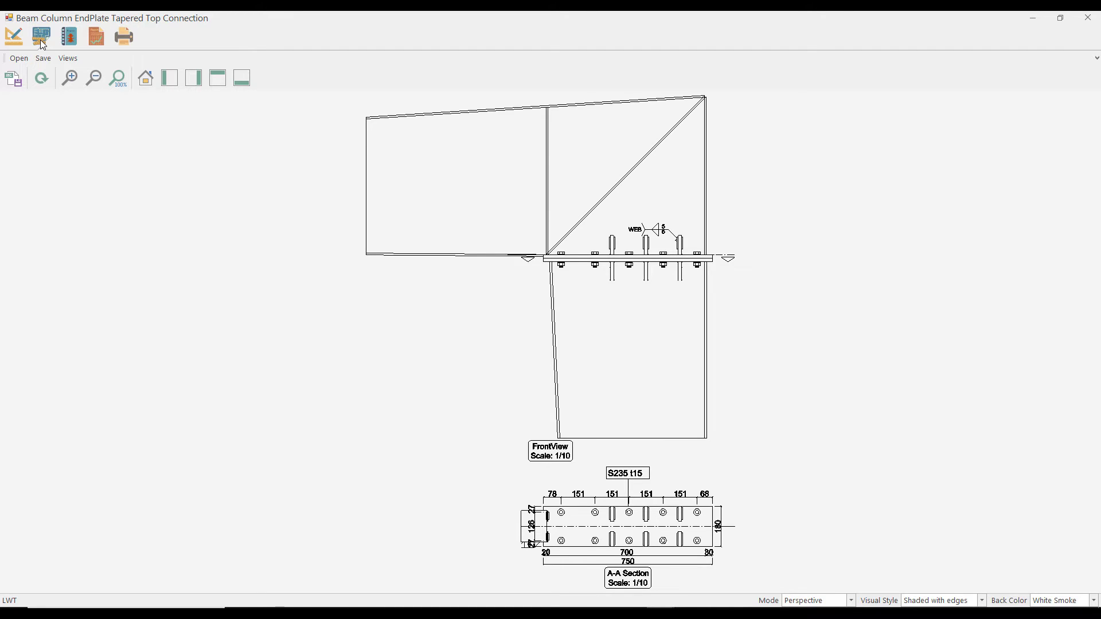
left_click(69, 37)
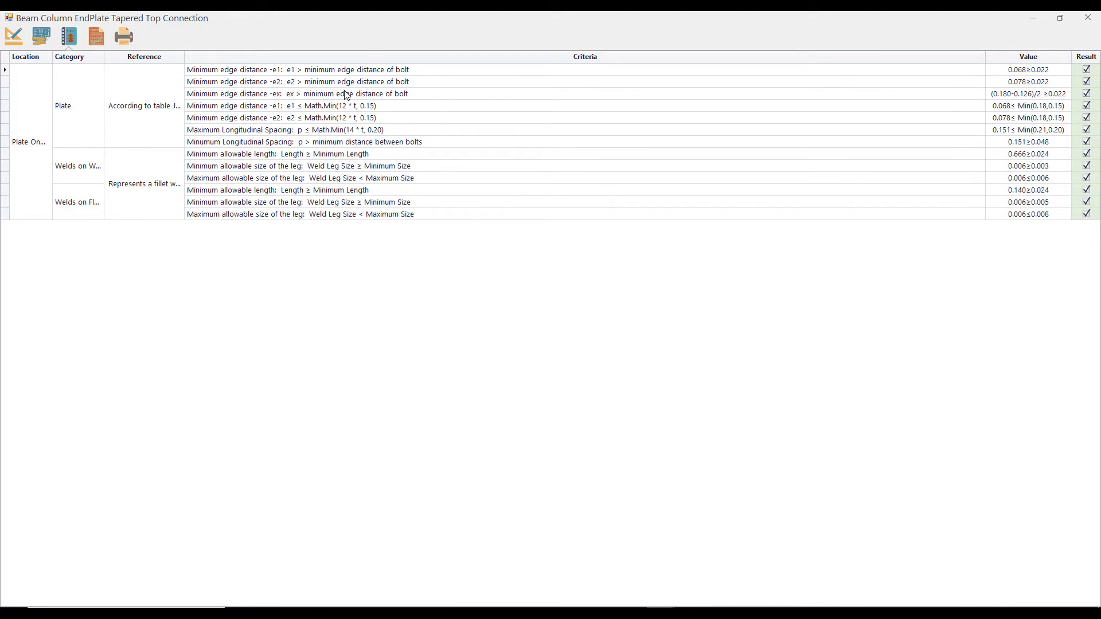
Generate and read through the node 14 calculation report, and close the connection with its changes saved
left_click(125, 38)
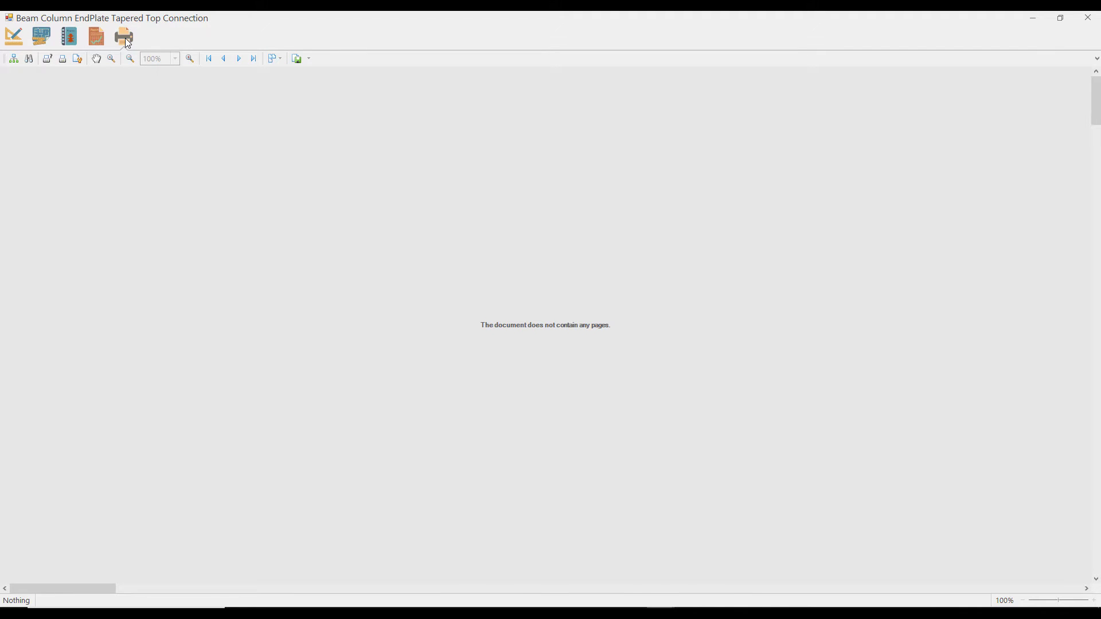
scroll(575, 290, "down", 15)
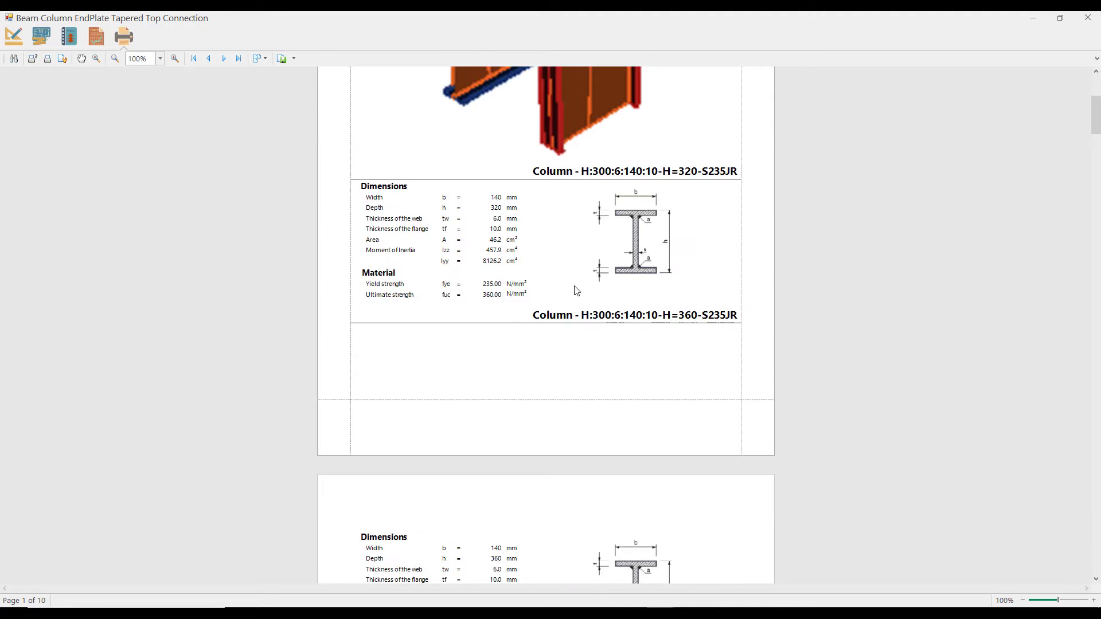
scroll(577, 290, "down", 20)
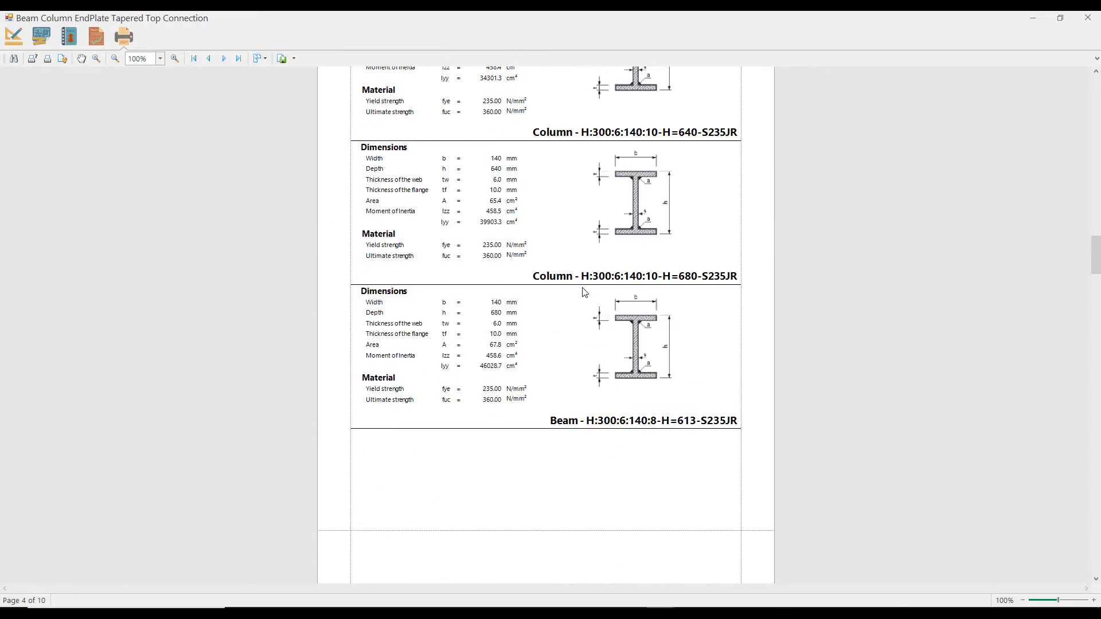
scroll(584, 293, "down", 20)
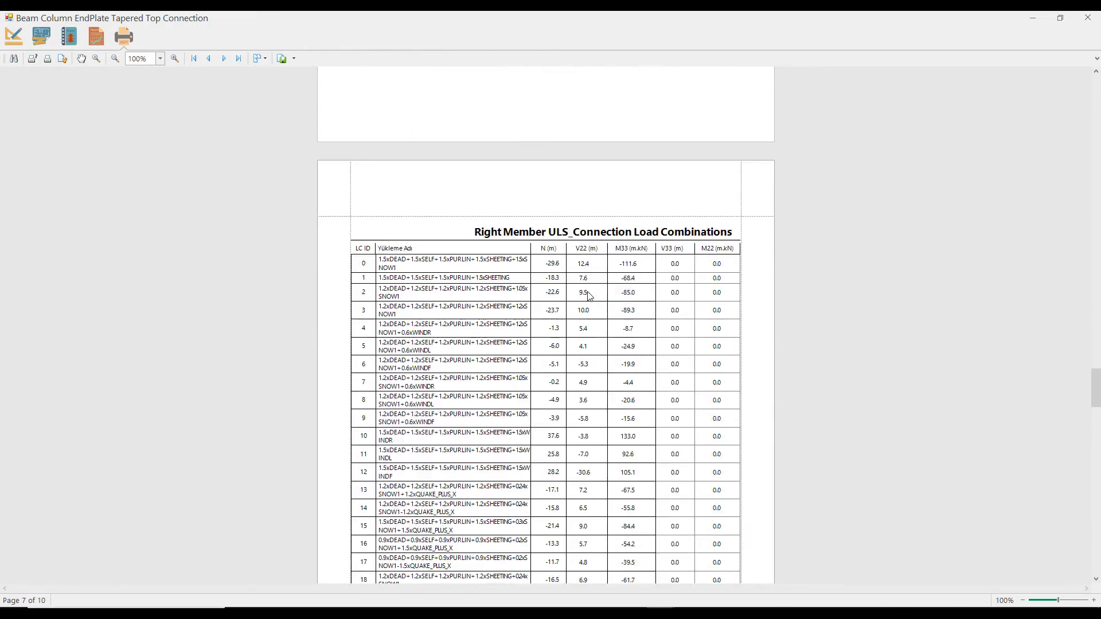
scroll(590, 296, "down", 15)
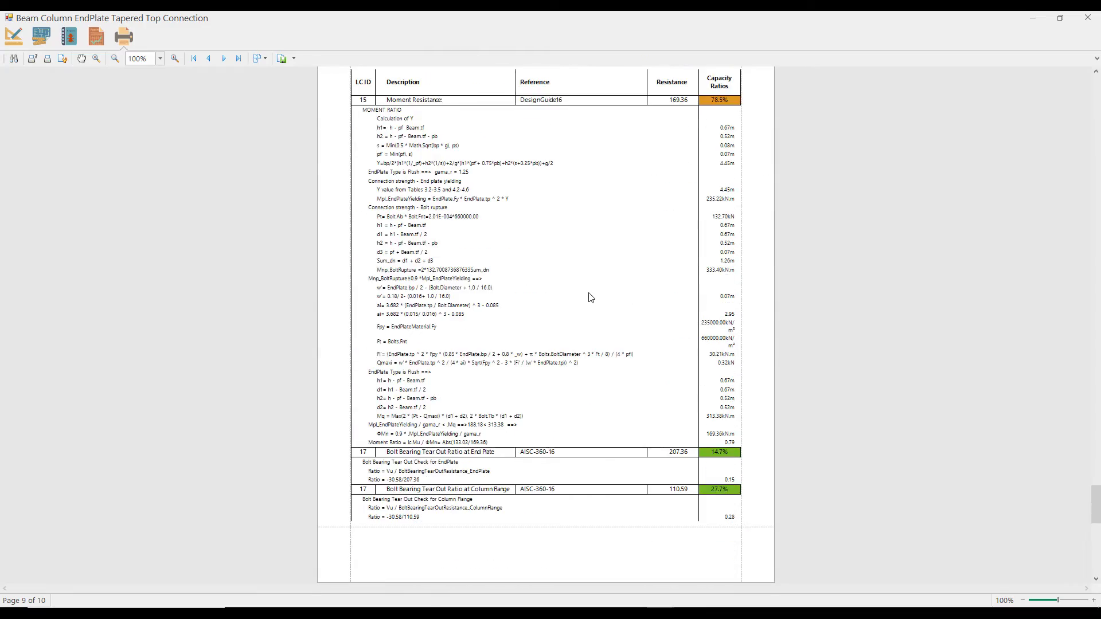
scroll(591, 297, "down", 15)
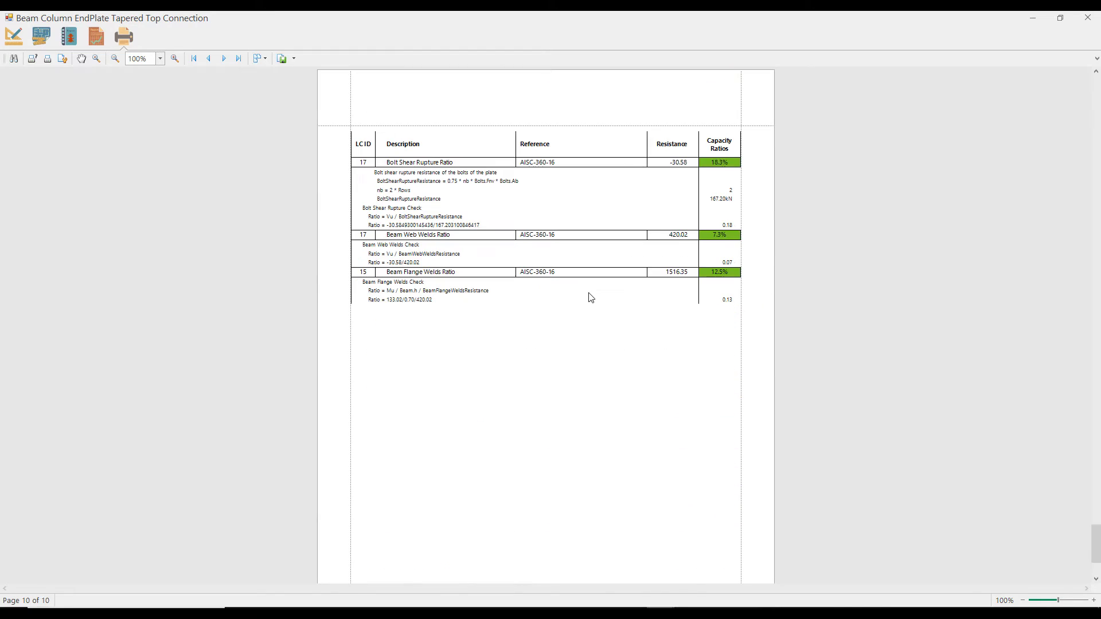
left_click(1087, 23)
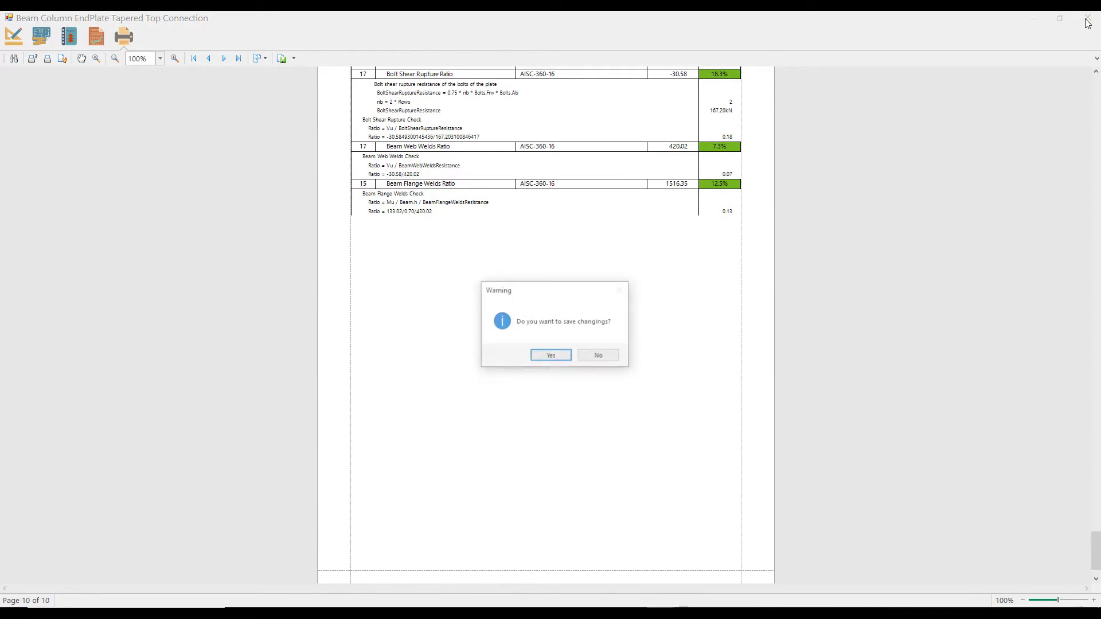
left_click(553, 359)
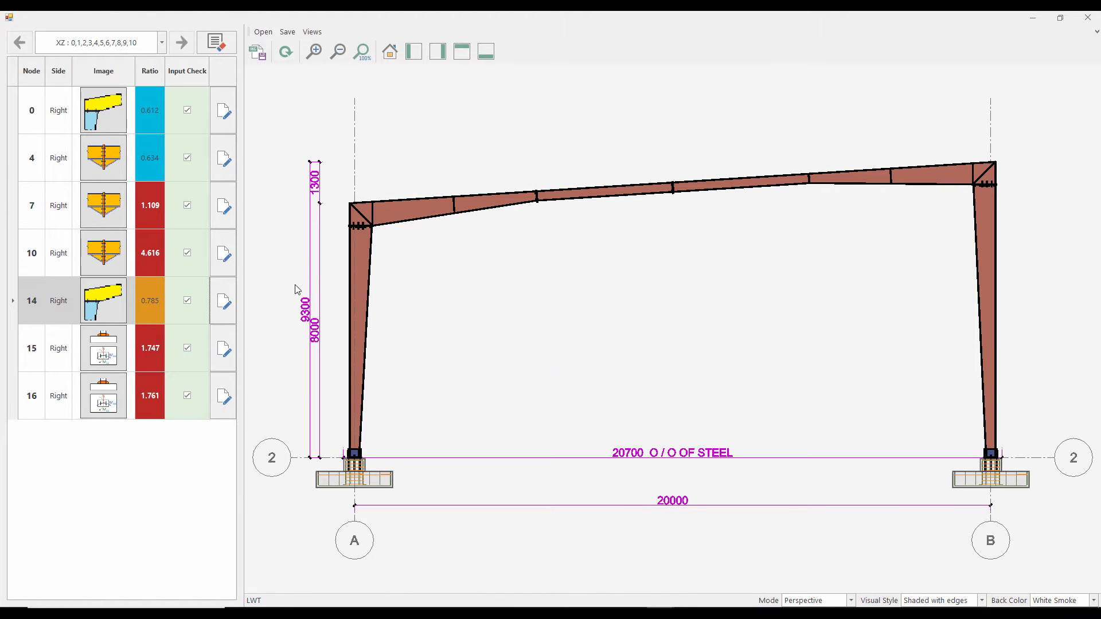
Open the node 7 beam splice end plate connection and review its capacity ratios
scroll(539, 201, "up", 5)
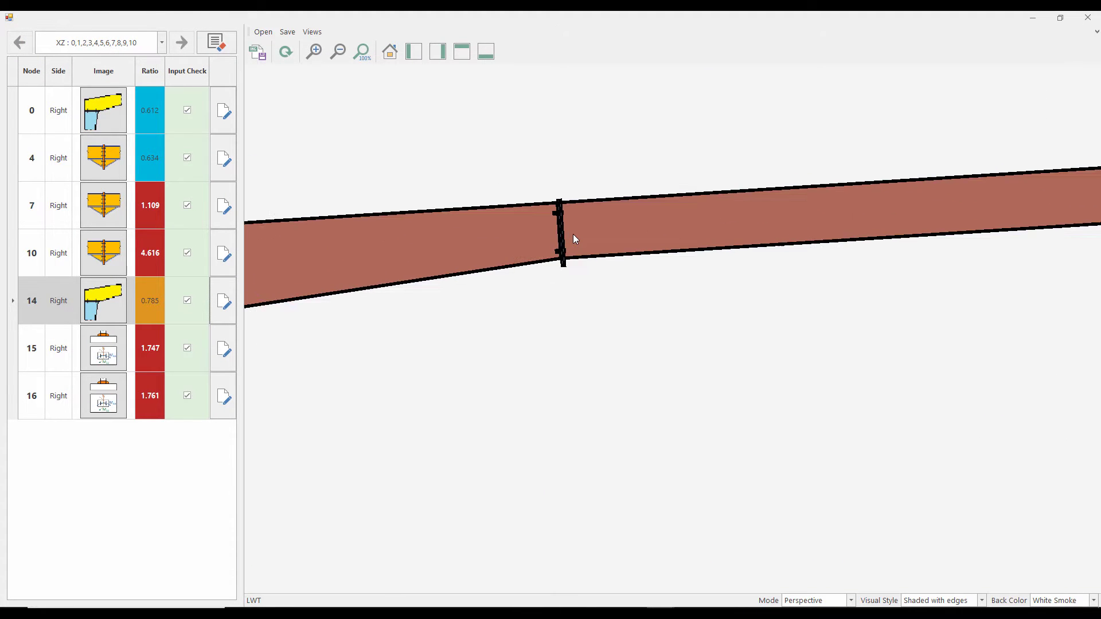
left_click(223, 207)
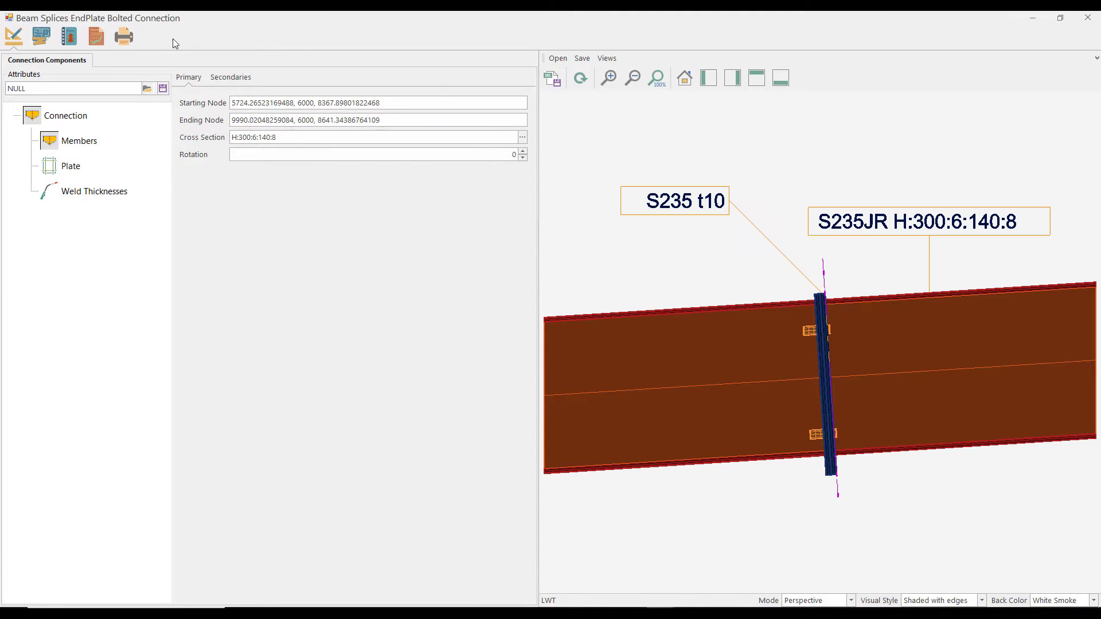
left_click(95, 37)
left_click(19, 59)
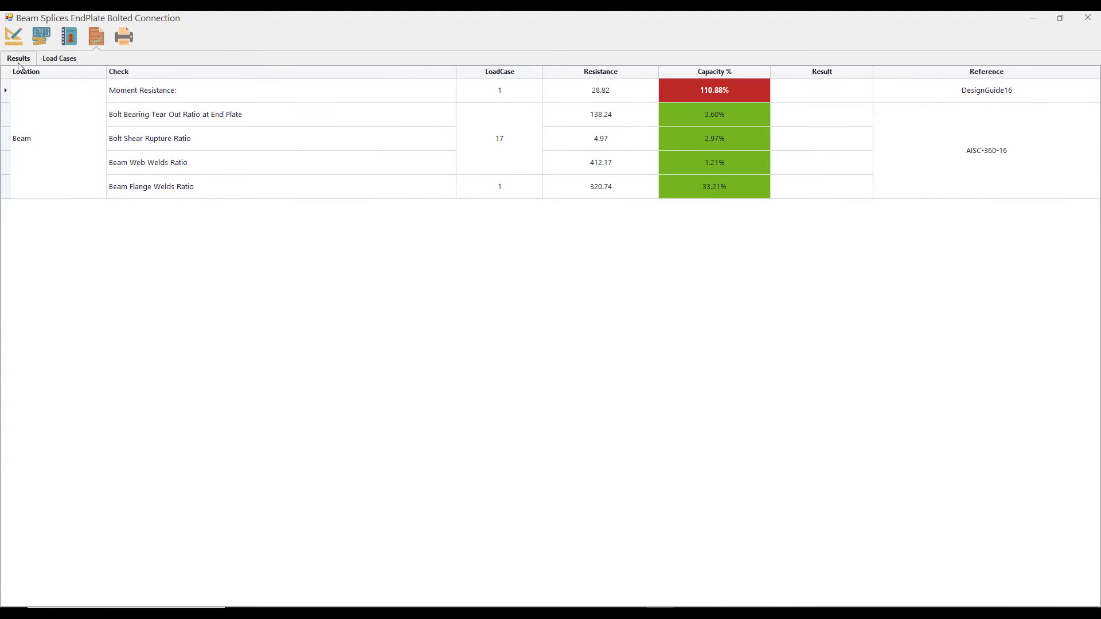
left_click(14, 37)
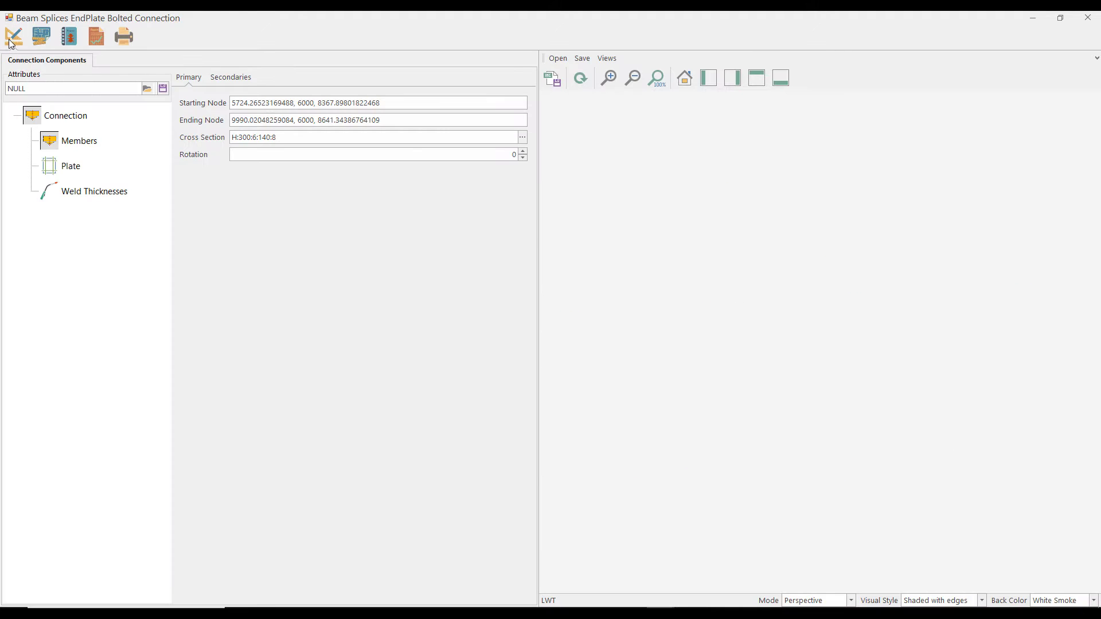
Try a 15 mm end plate thickness on the node 7 splice, regenerate the model and check its capacity ratios
left_click(71, 166)
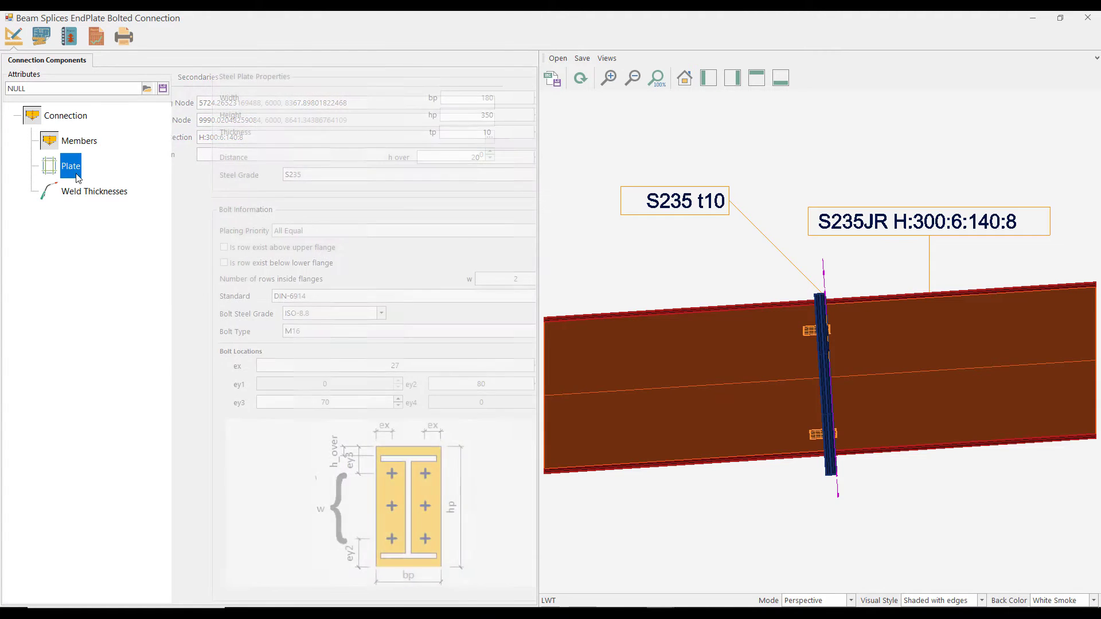
left_click_drag(459, 128, 415, 122)
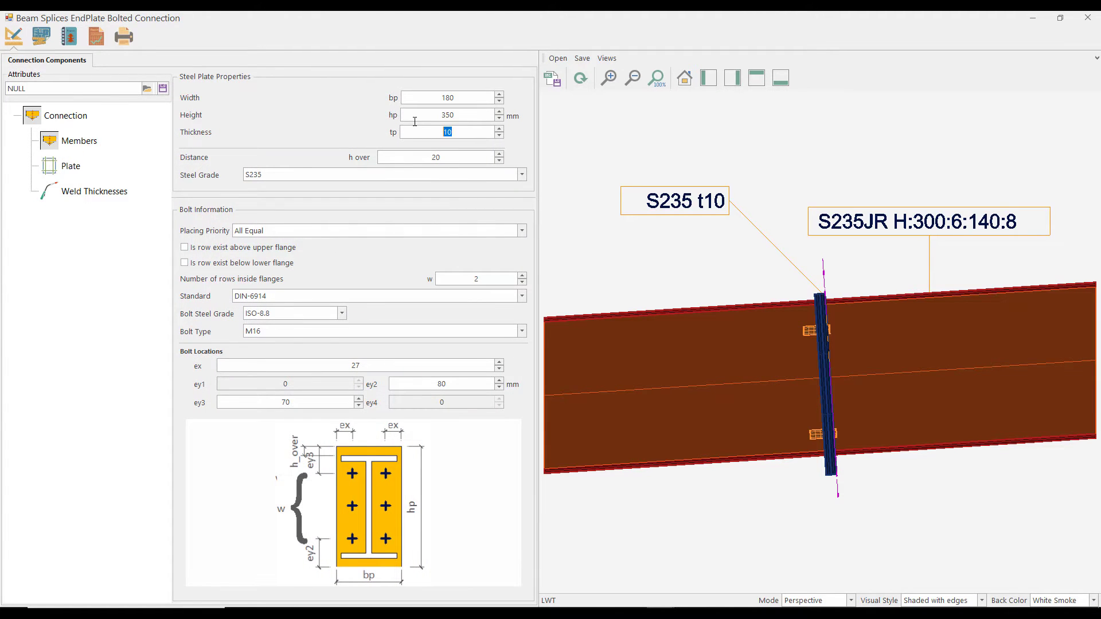
type("15")
left_click(581, 78)
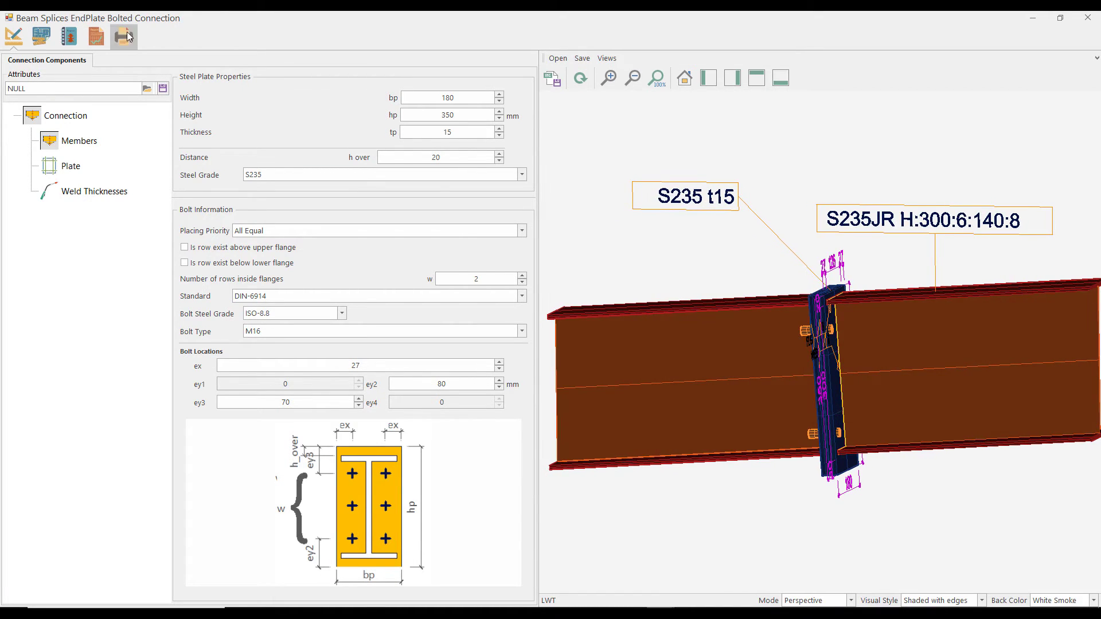
left_click(102, 40)
left_click(14, 37)
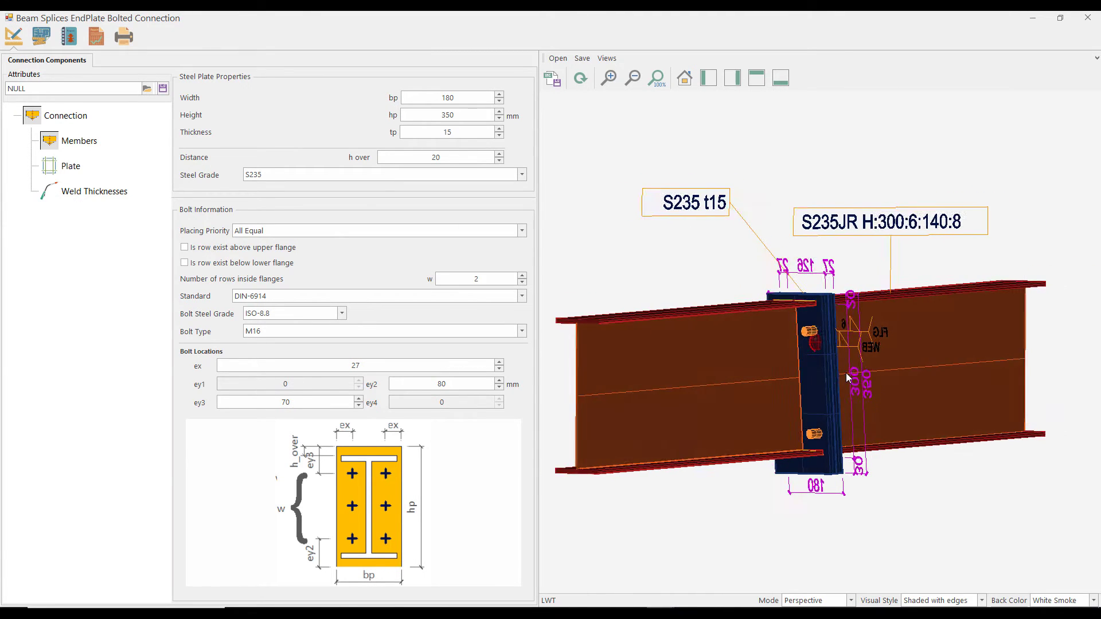
Set the number of bolt rows inside the flanges to 3, regenerate the splice model and recheck the ratios
left_click(523, 276)
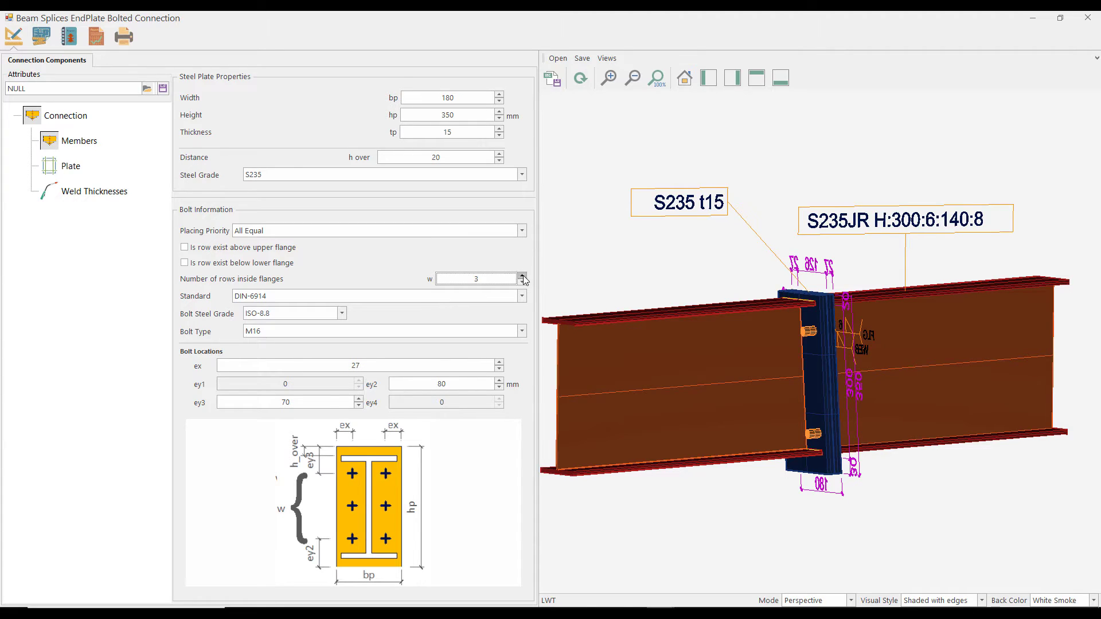
left_click(581, 79)
left_click(96, 36)
left_click(13, 36)
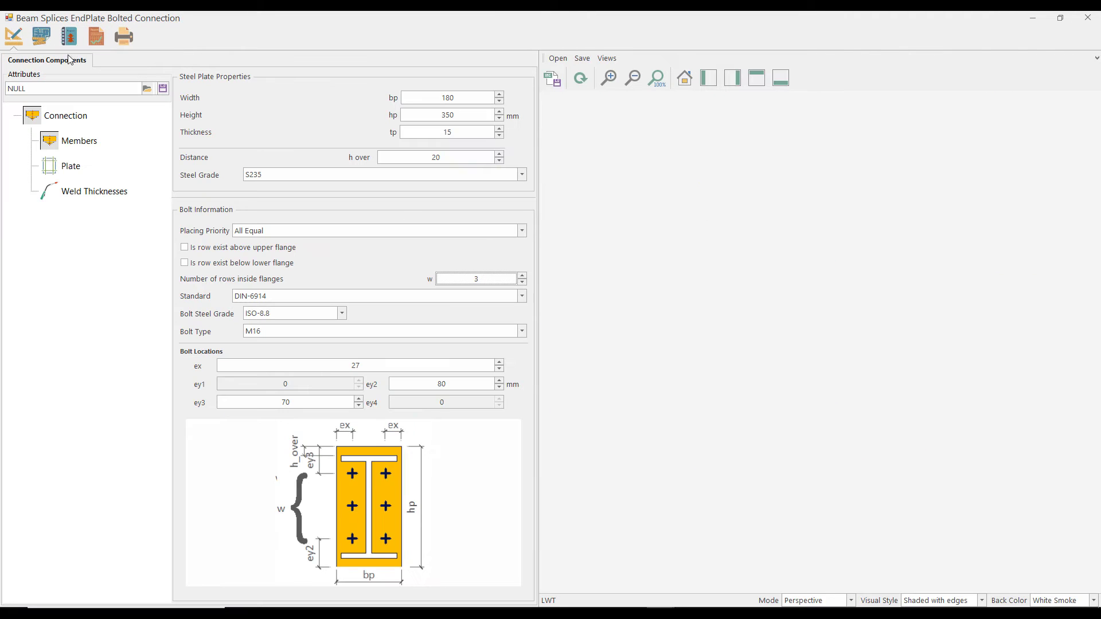
Set the splice end plate thickness to 10 mm, check the capacity ratios and inspect the regenerated 3D model
left_click(457, 132)
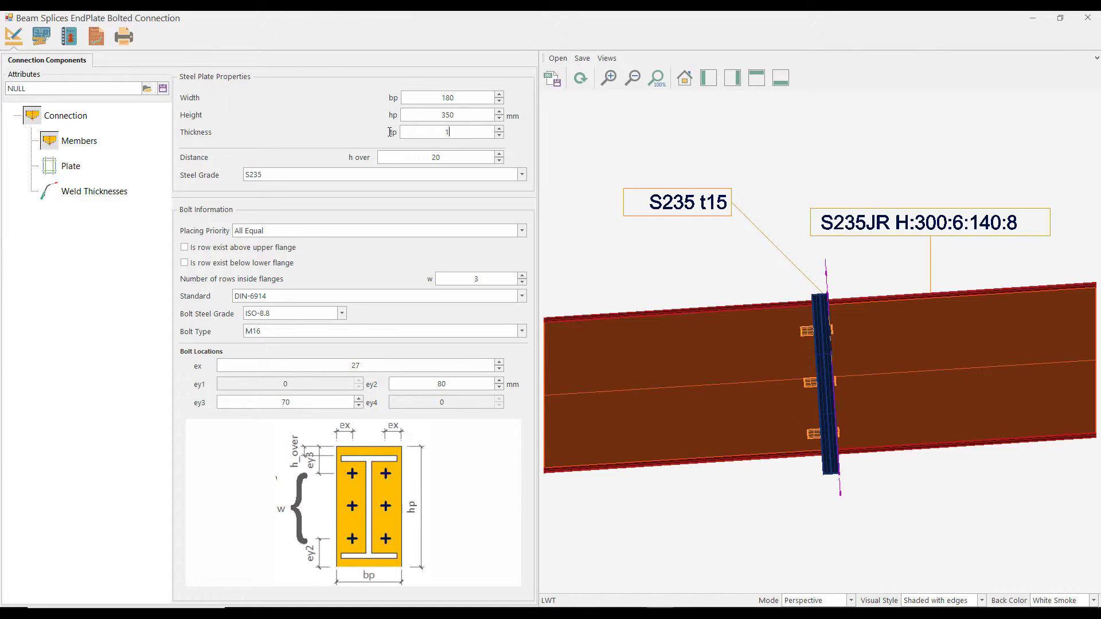
left_click(95, 36)
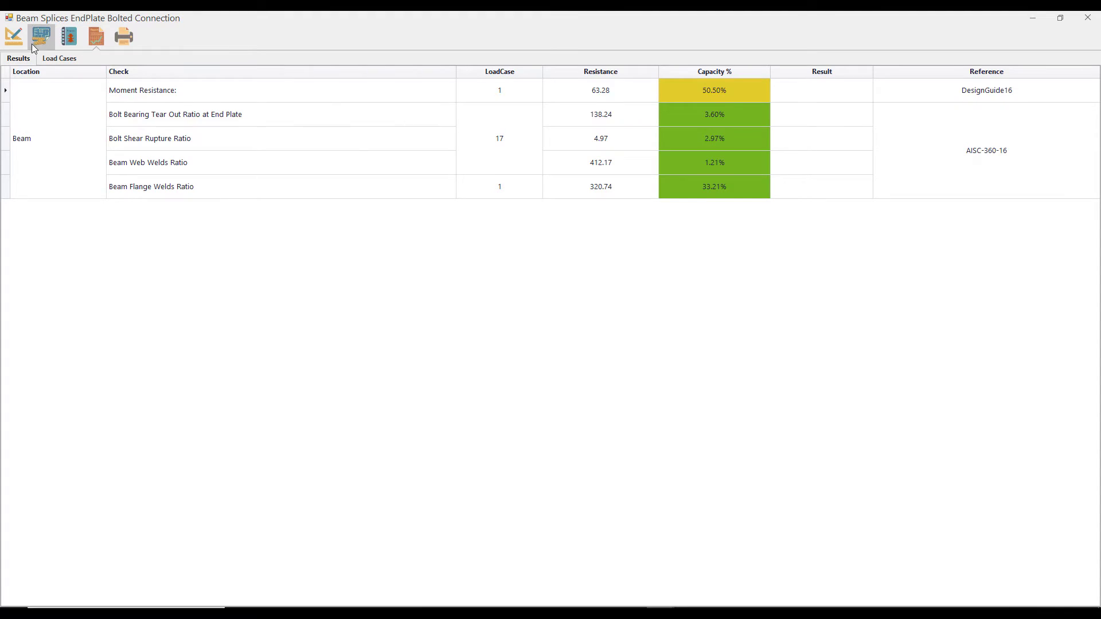
left_click(17, 43)
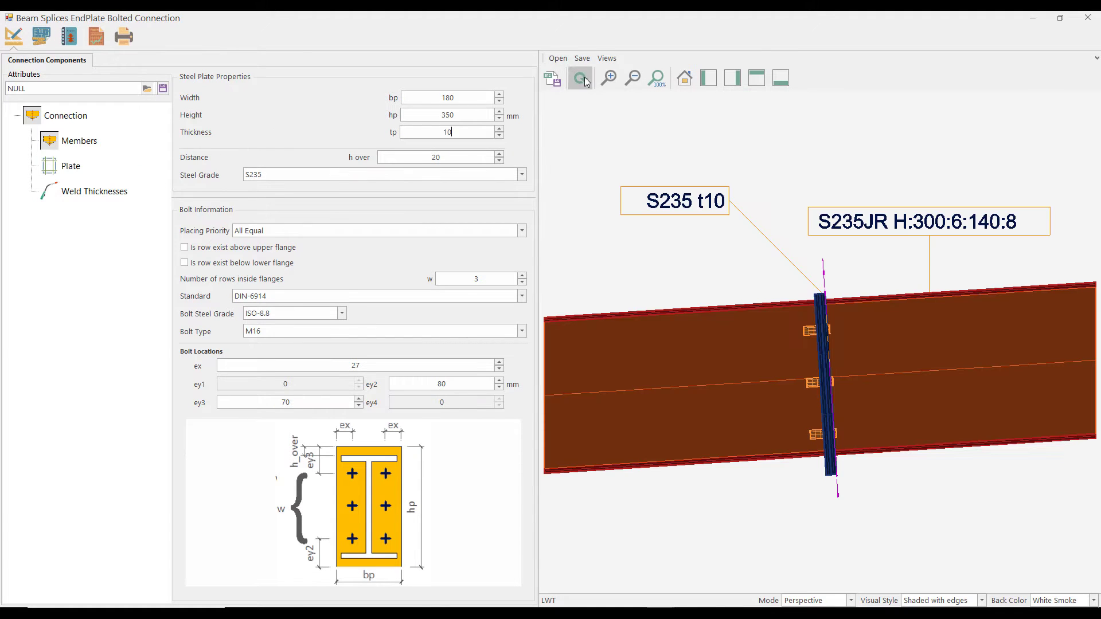
left_click(585, 80)
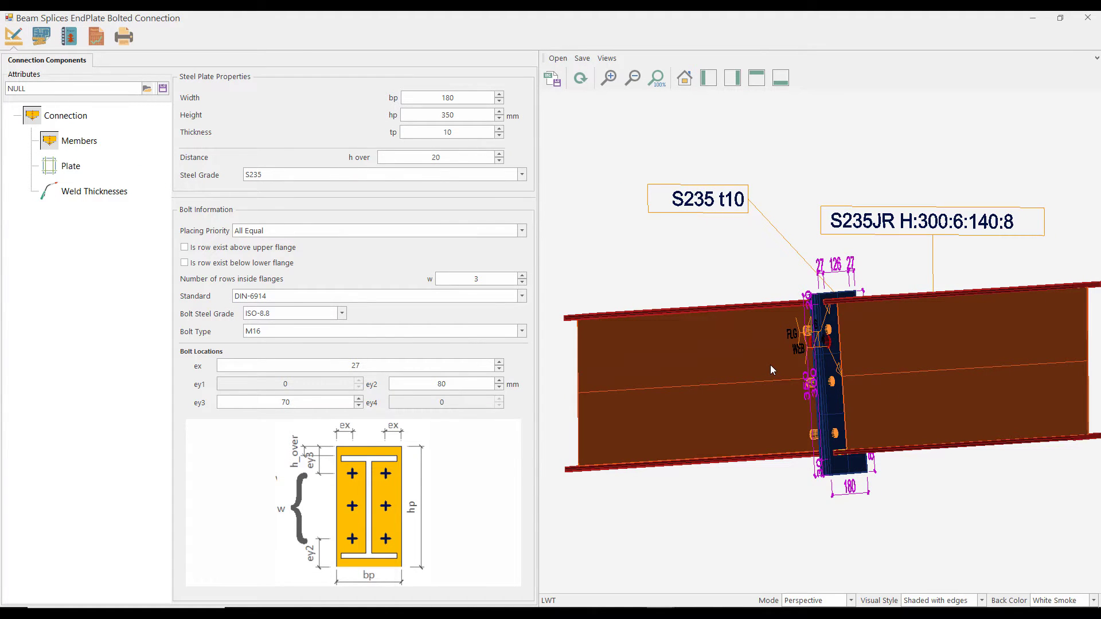
middle_click_drag(771, 365, 776, 370)
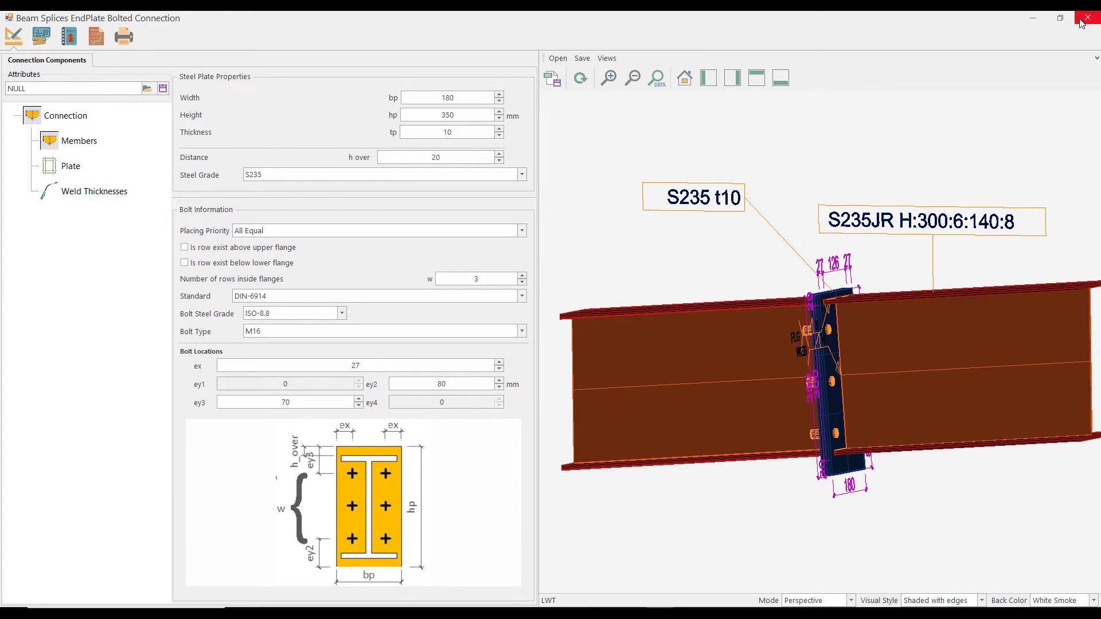
Save the node 7 splice attributes to file and close the connection with its changes saved
left_click(163, 88)
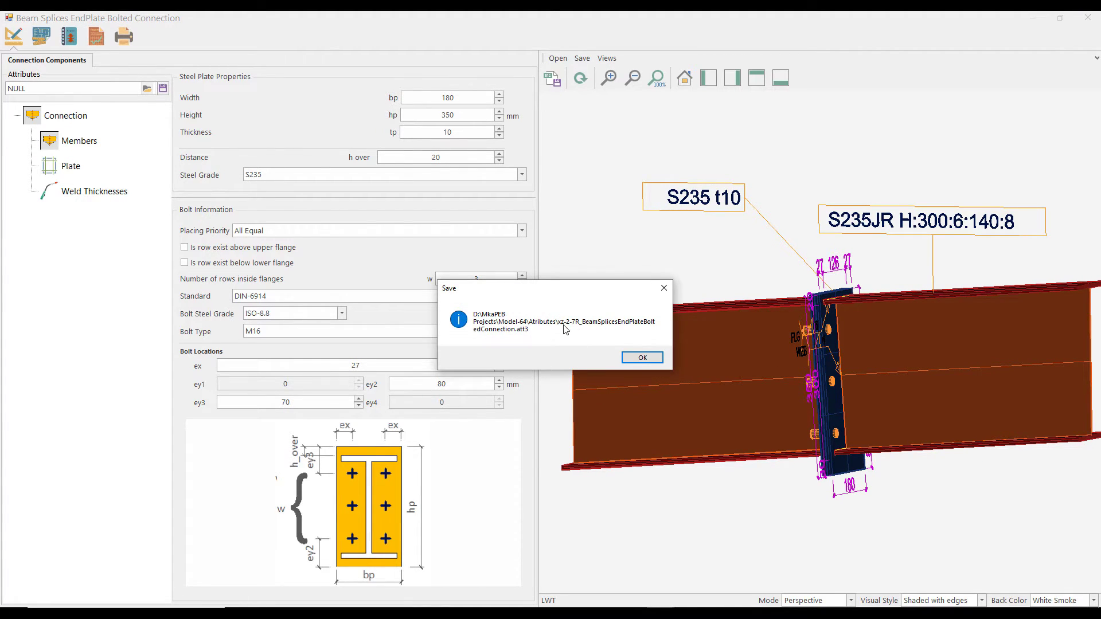
left_click(643, 358)
left_click(1088, 18)
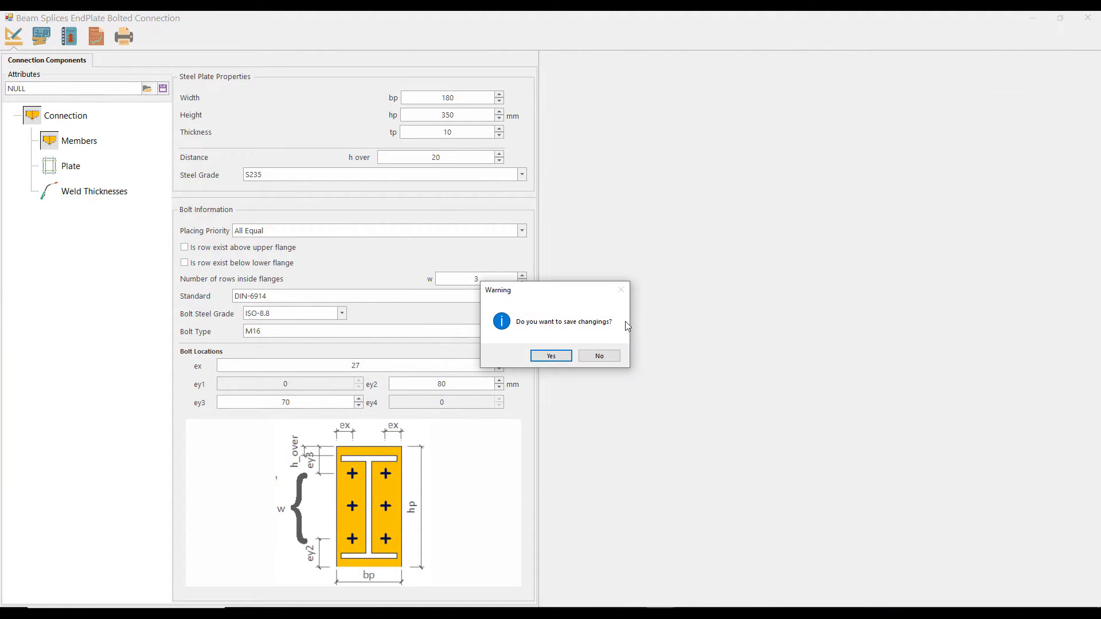
left_click(551, 356)
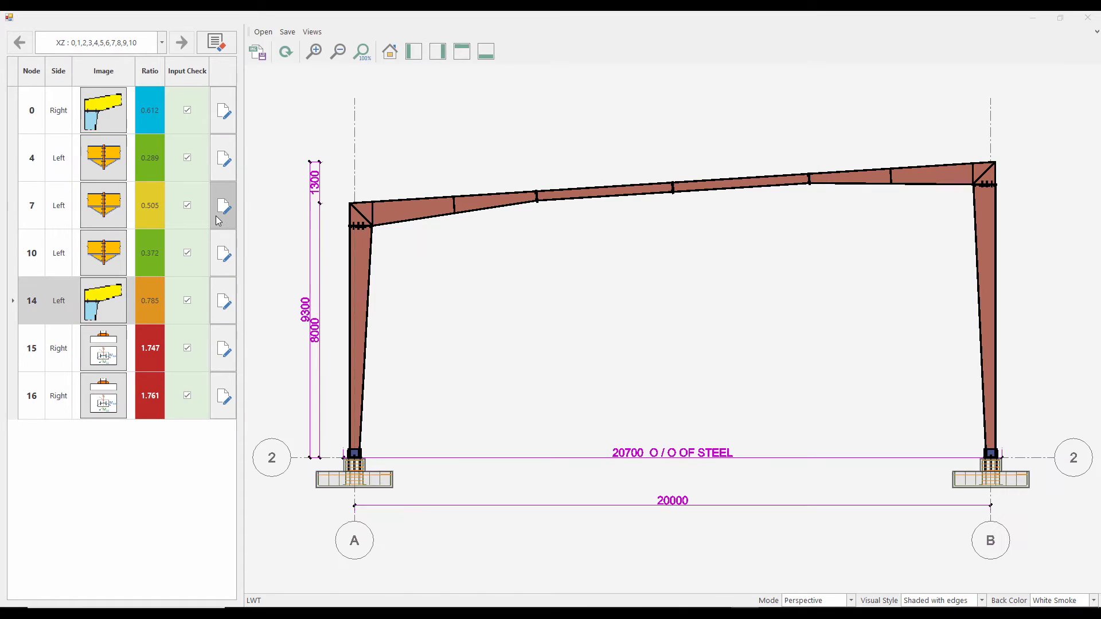
Reopen the node 7 splice connection and load the saved xz-2-7R attributes into it
left_click(217, 218)
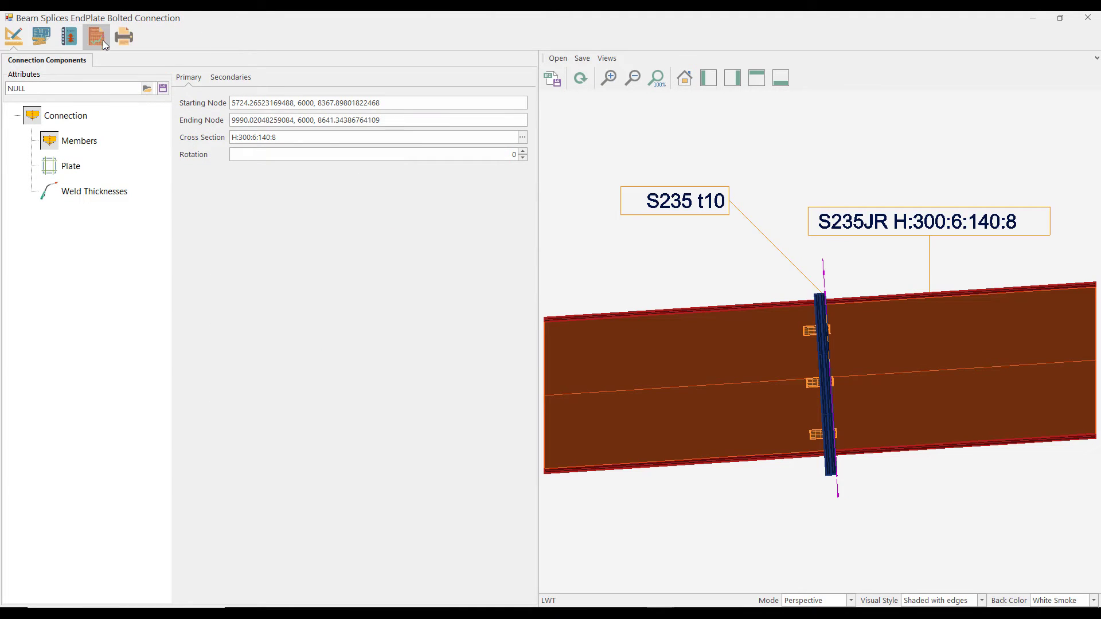
left_click(148, 91)
double_click(138, 118)
left_click(67, 44)
left_click(21, 42)
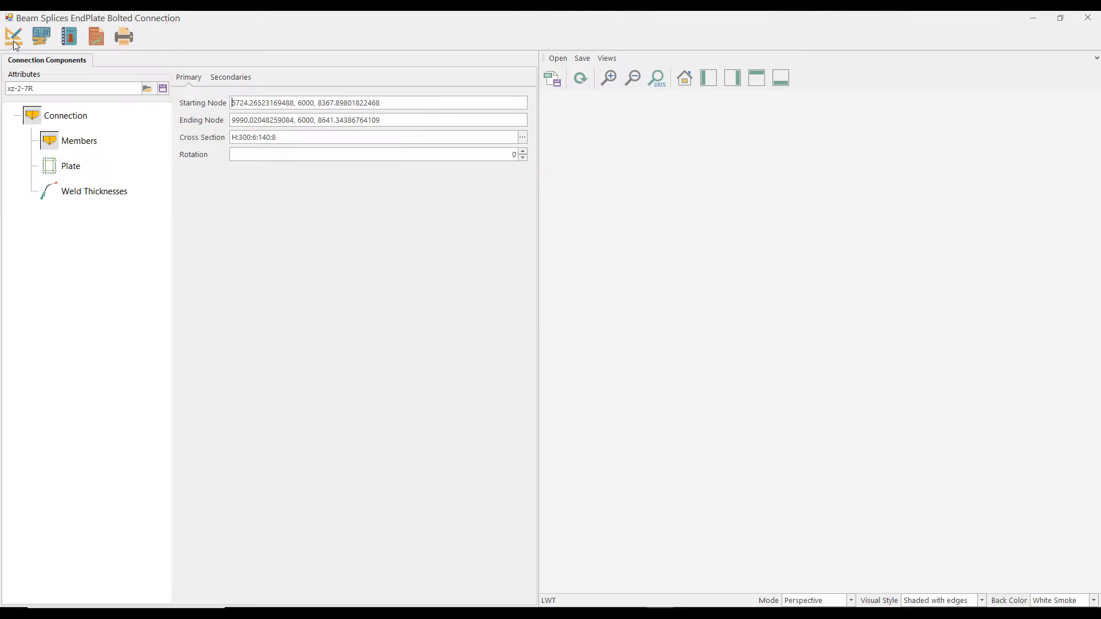
Review the node 7 plate settings, load cases and capacity ratios, and close the connection with its changes saved
left_click(71, 167)
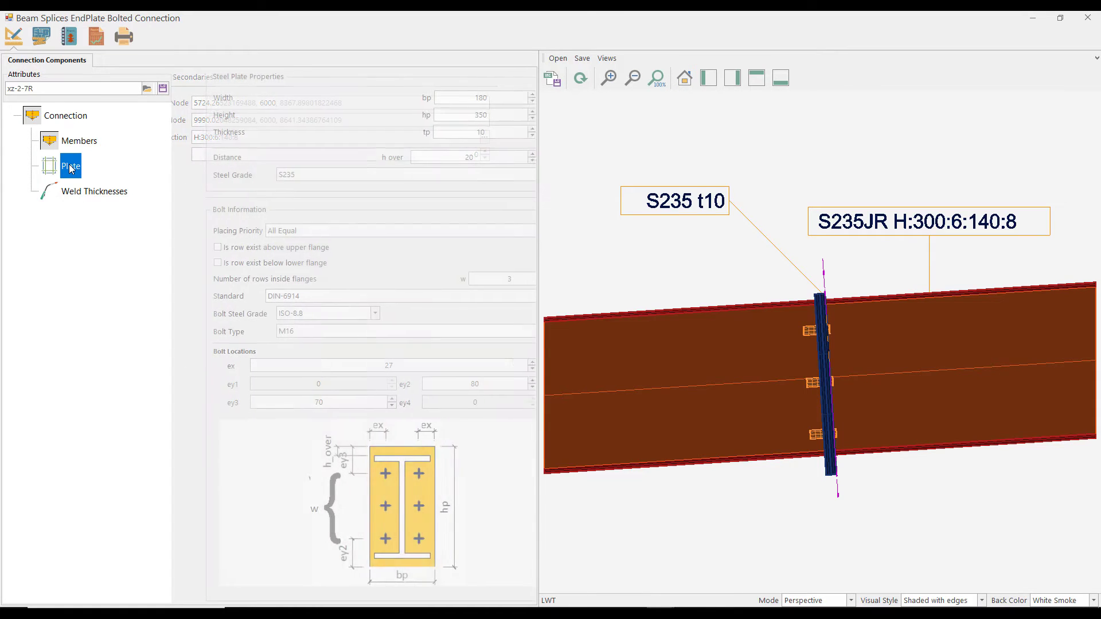
left_click(96, 36)
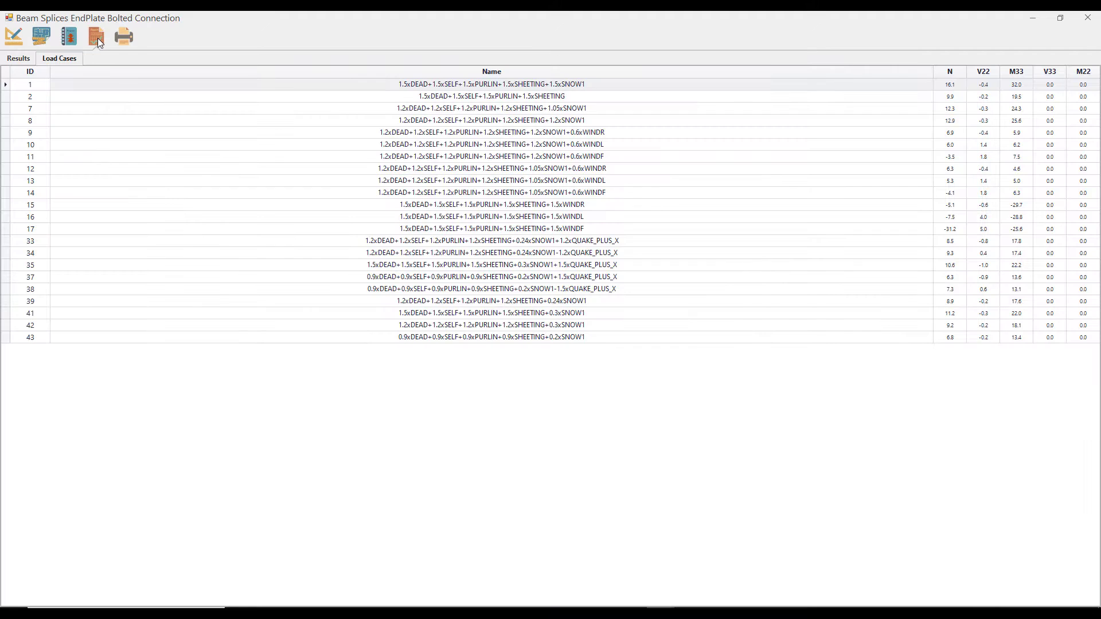
left_click(19, 59)
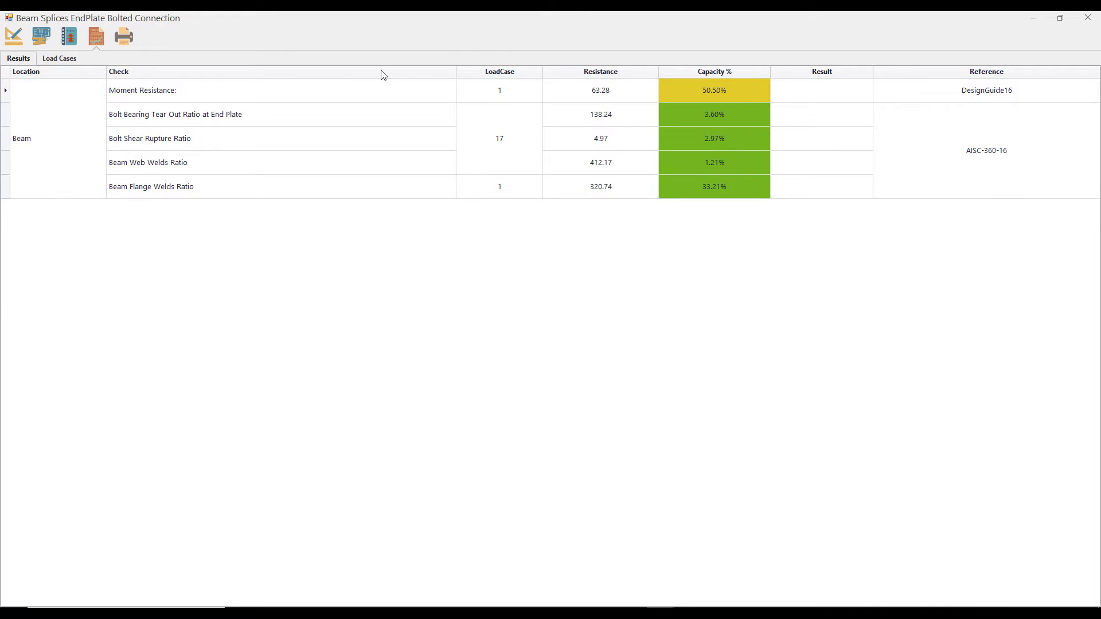
left_click(1088, 17)
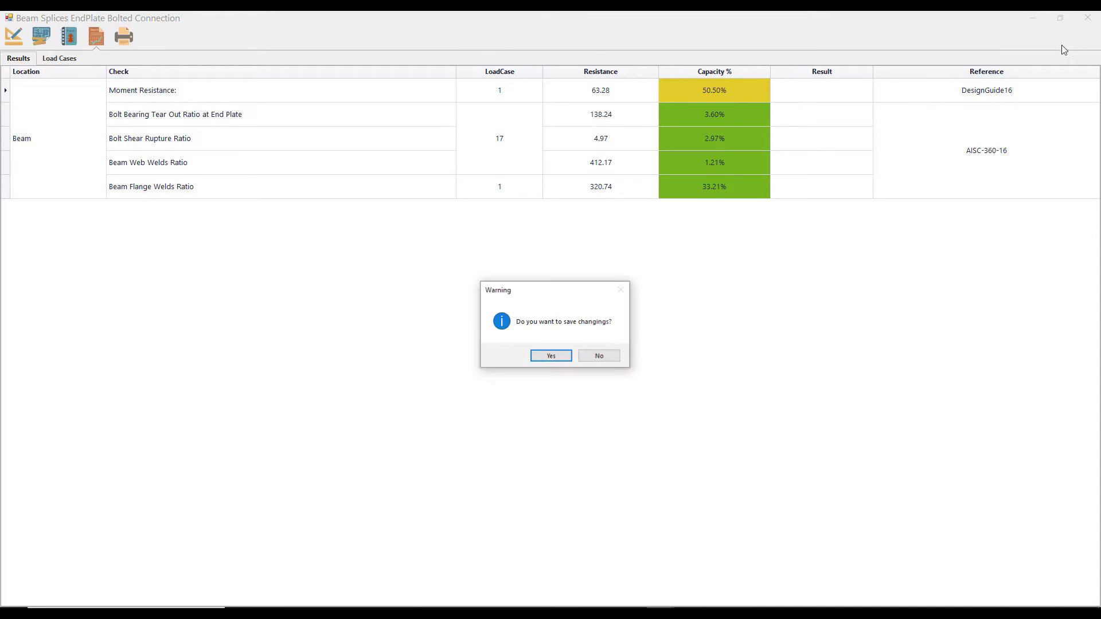
left_click(549, 356)
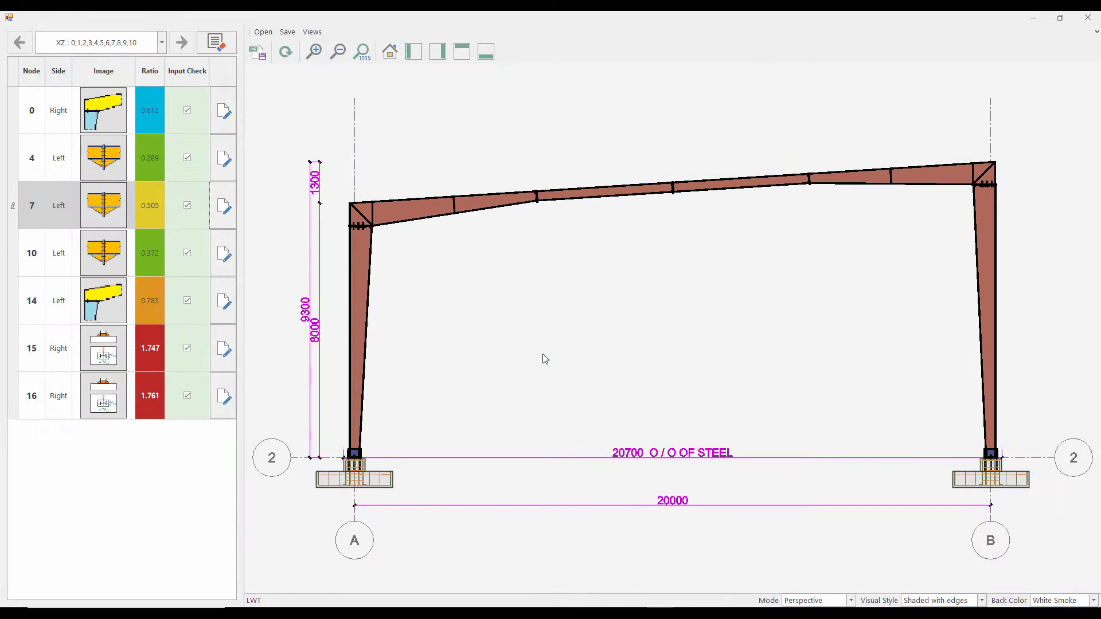
Open the node 15 column base plate with footing connection and review its capacity ratios
left_click(226, 358)
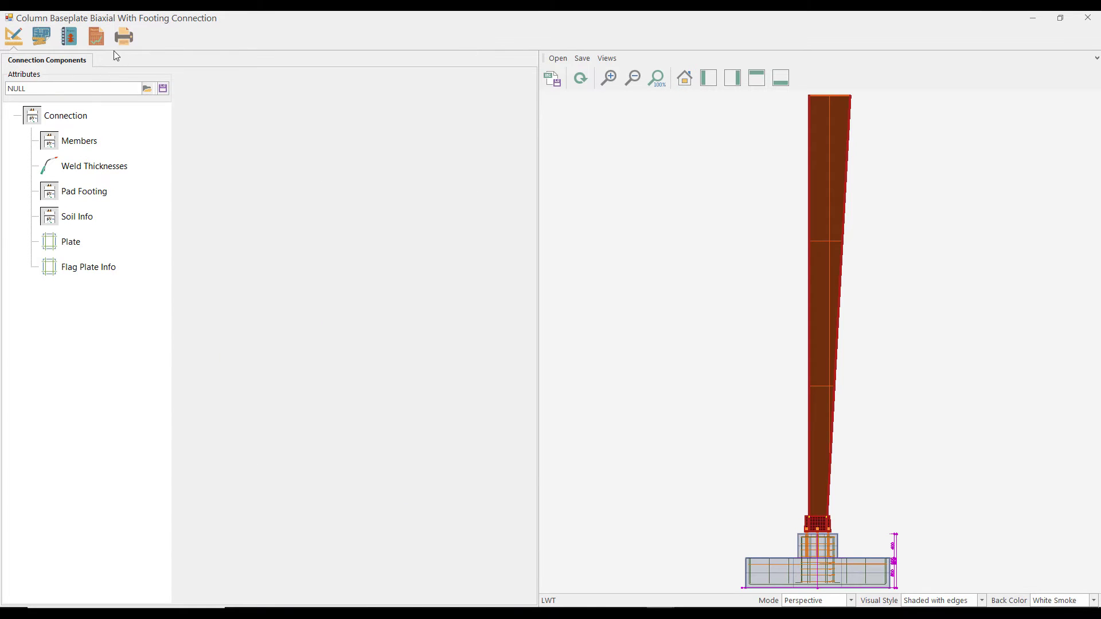
left_click(91, 38)
left_click(17, 60)
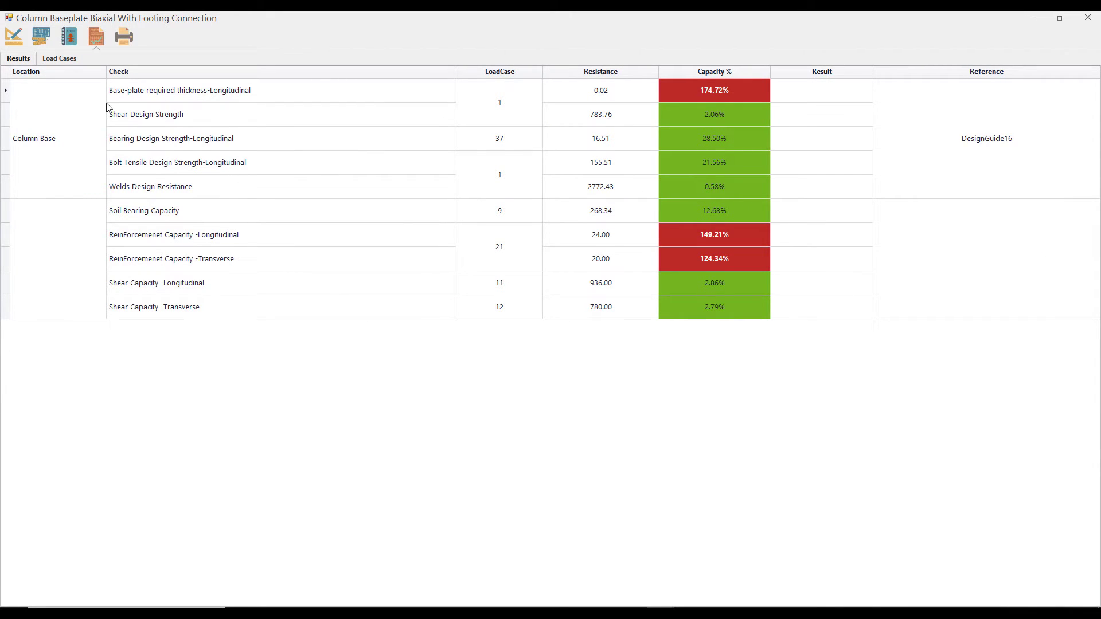
left_click(12, 38)
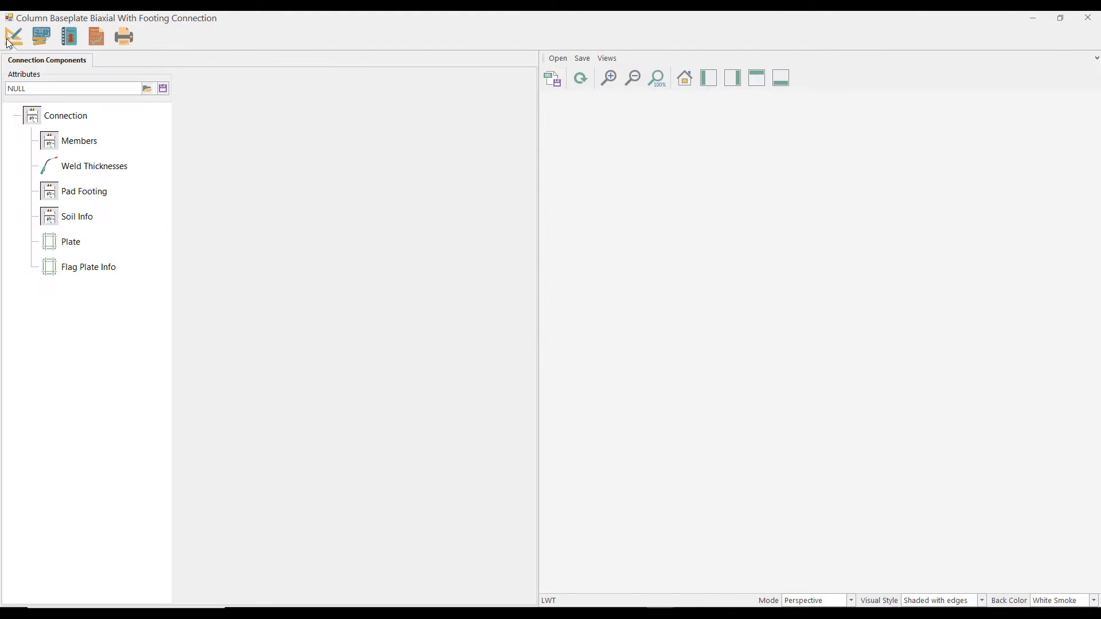
Set the node 15 base plate to 330 mm width, 500 mm height and 20 mm thickness
left_click(72, 241)
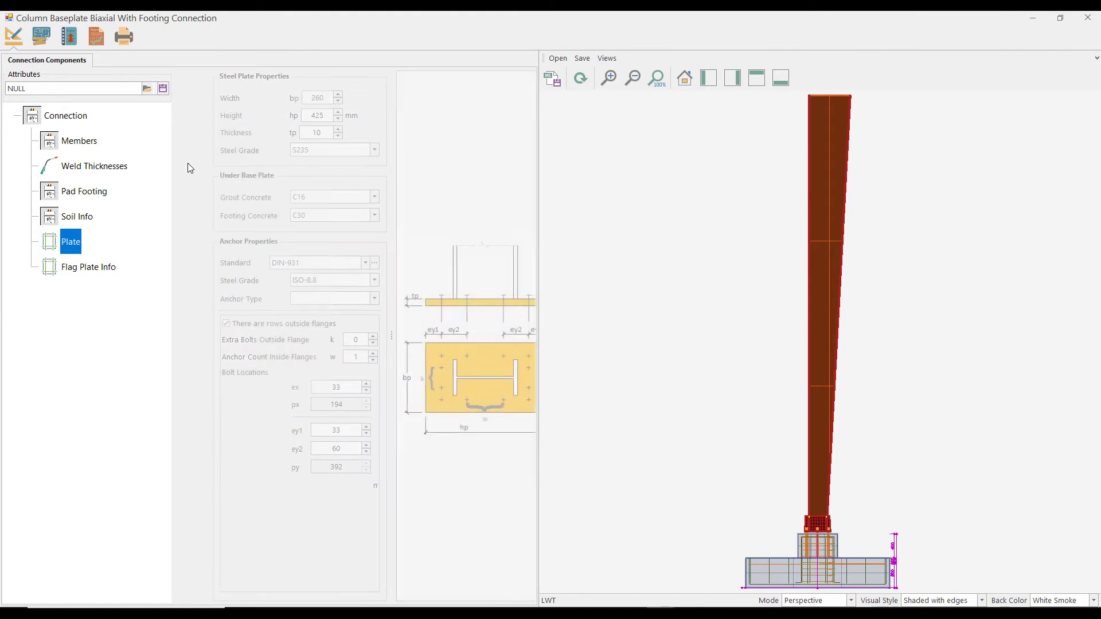
double_click(282, 133)
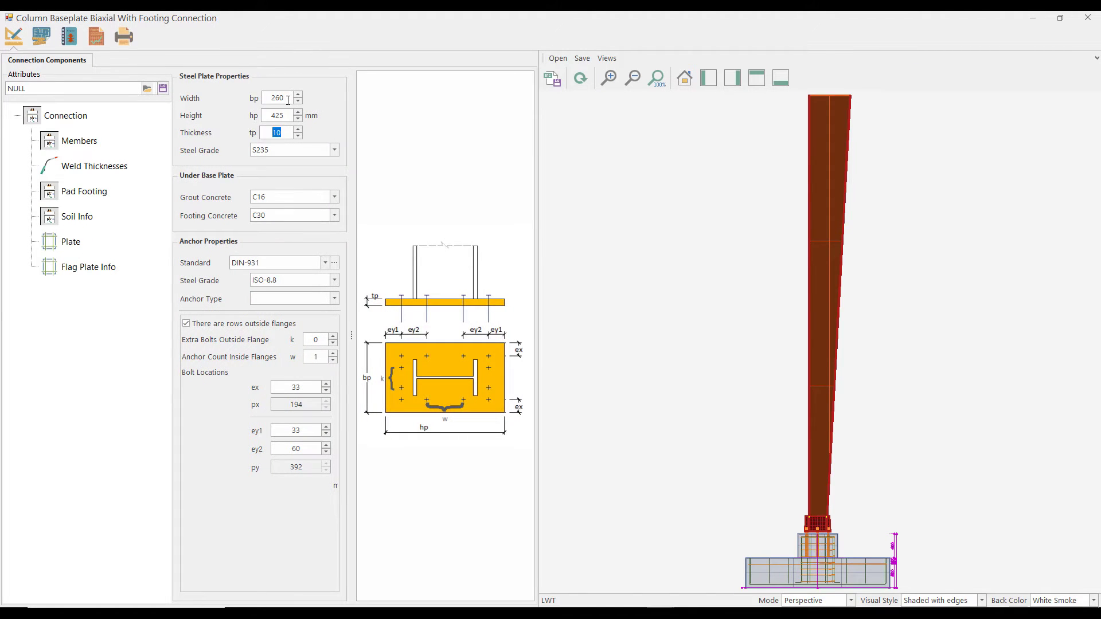
double_click(288, 99)
middle_click_drag(767, 474, 791, 503)
scroll(791, 504, "up", 8)
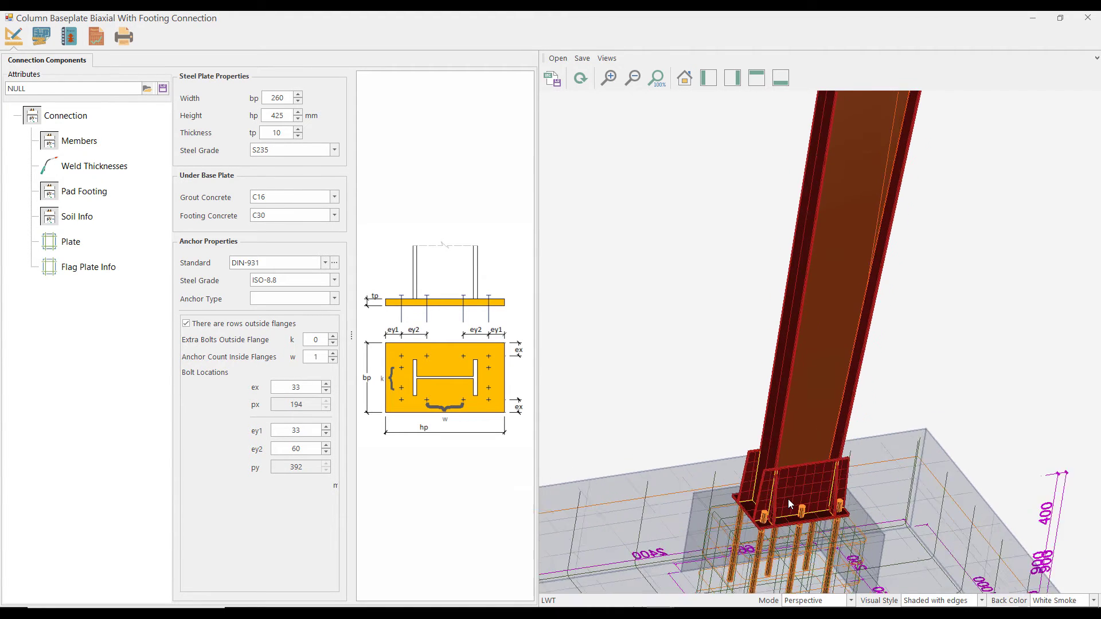
scroll(789, 504, "up", 2)
double_click(288, 97)
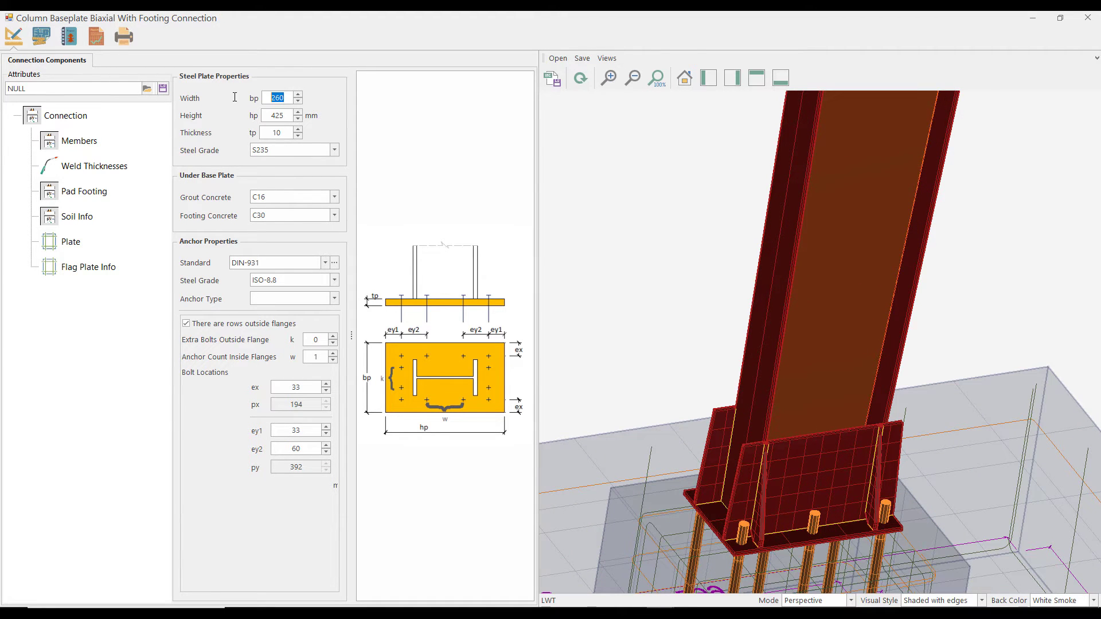
type("330")
double_click(281, 116)
type("50020")
Check the node 15 capacity ratios for the resized base plate and inspect its anchors in the 3D model
left_click(96, 37)
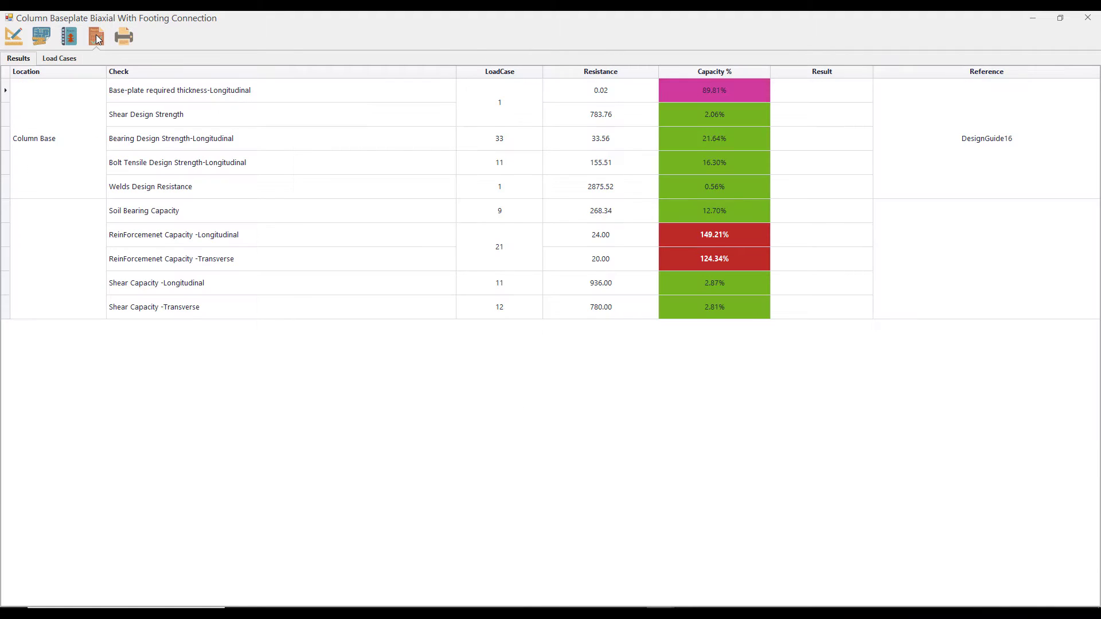
left_click(15, 38)
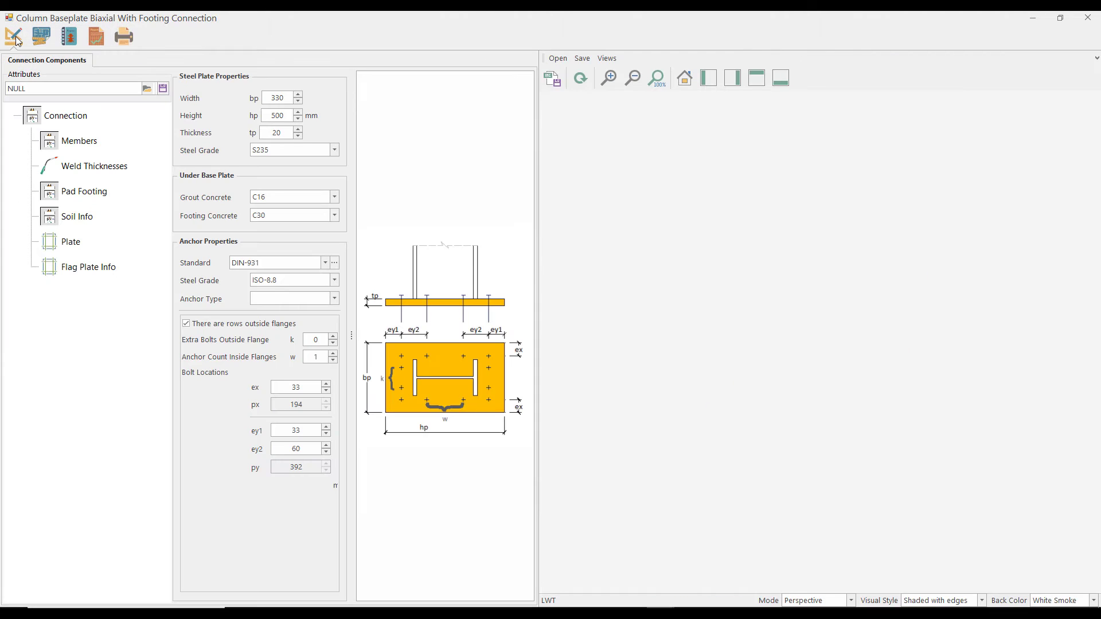
scroll(762, 441, "up", 10)
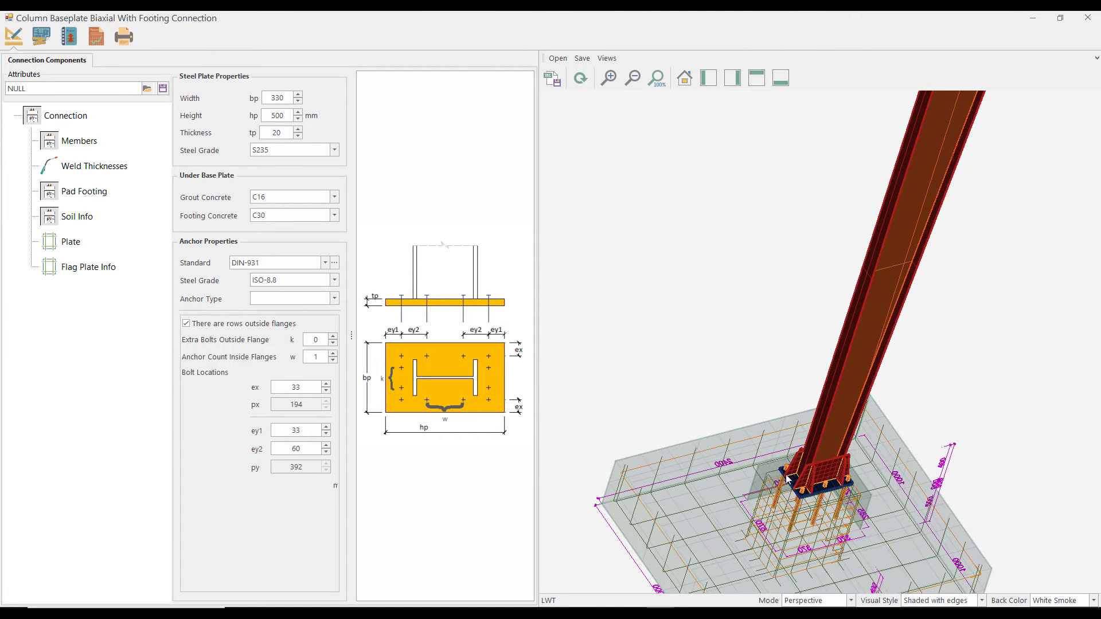
Set the extra bolts outside the flange to 1 on the node 15 base plate and inspect the regenerated 3D model
scroll(769, 443, "down", 3)
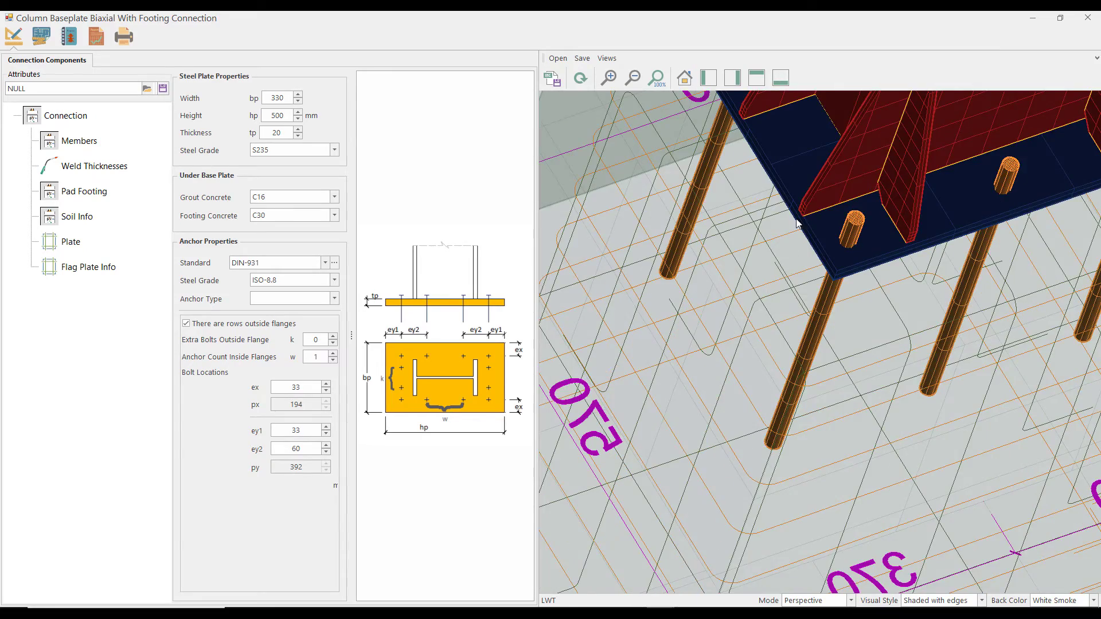
middle_click_drag(802, 208, 811, 258)
scroll(815, 297, "up", 5)
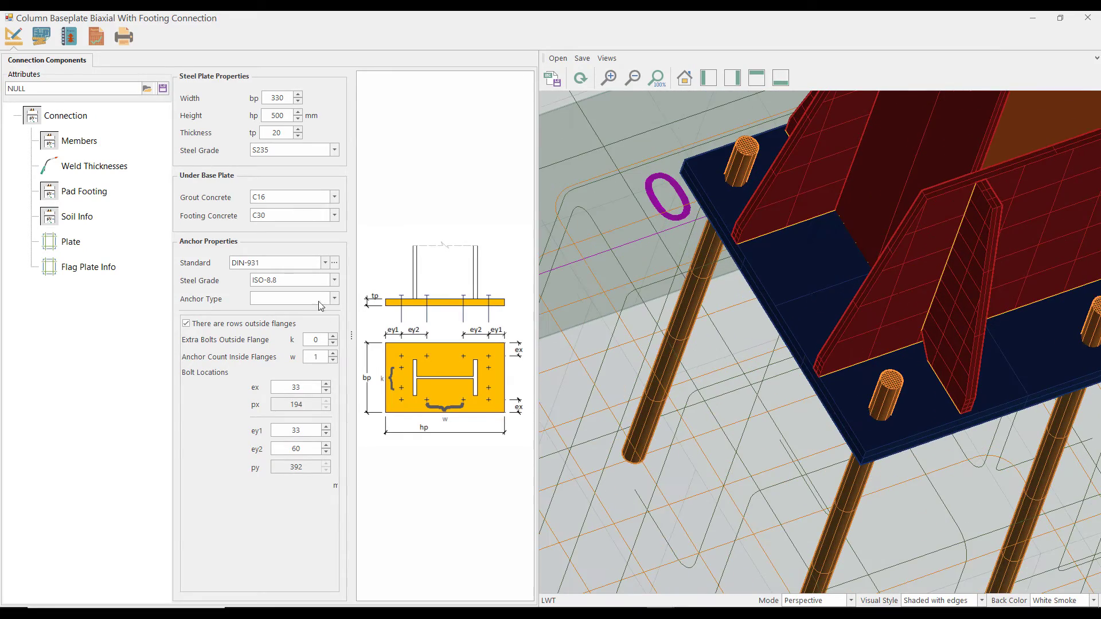
left_click(581, 79)
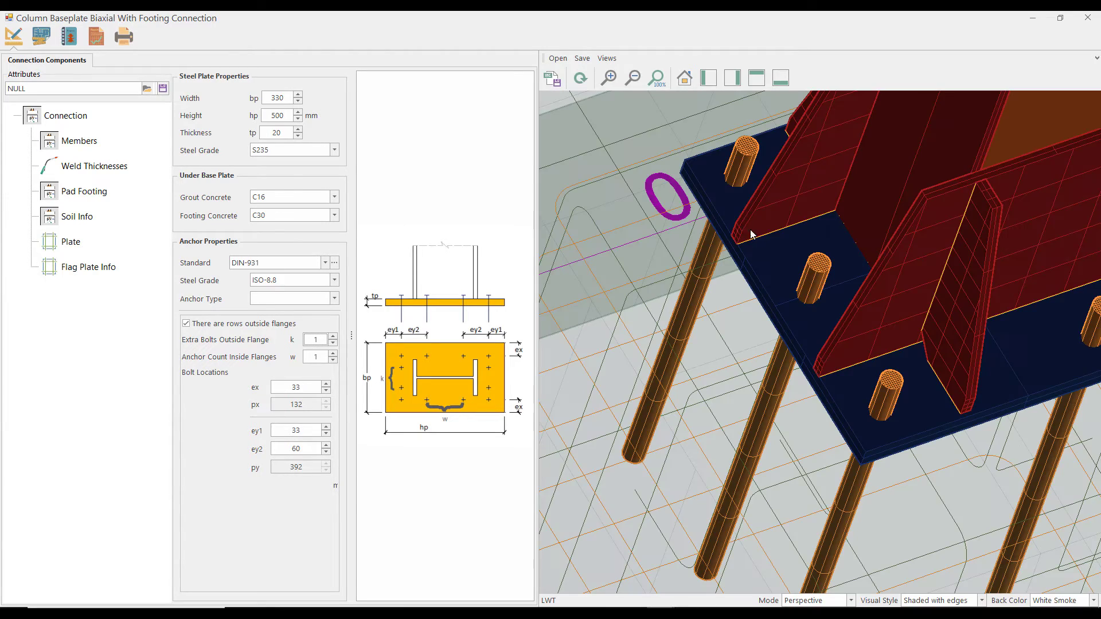
scroll(767, 242, "up", 3)
scroll(841, 288, "down", 5)
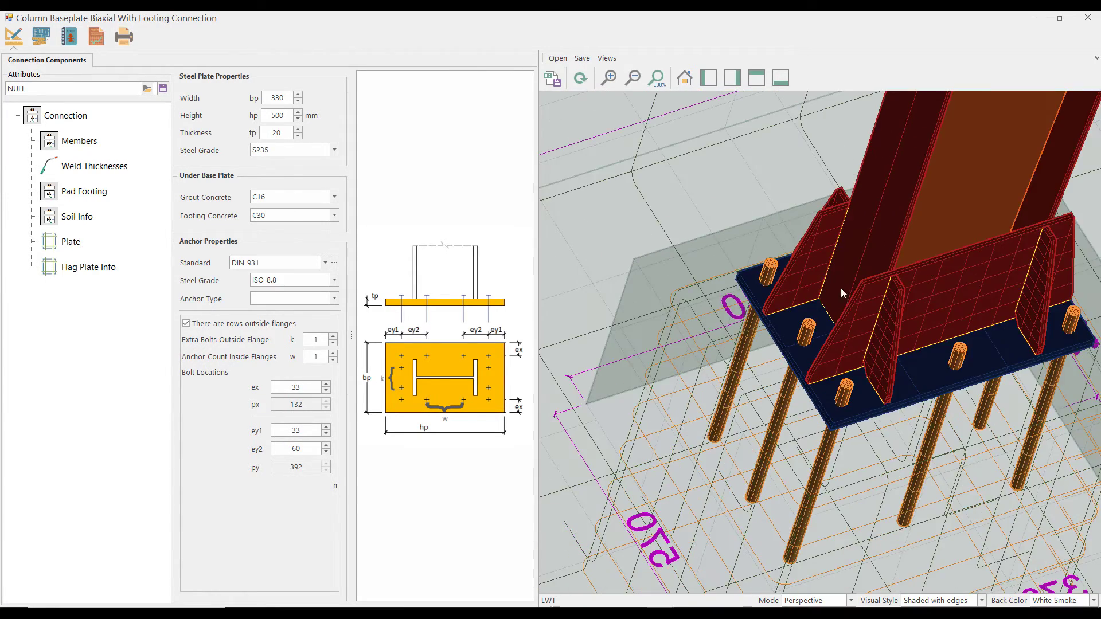
scroll(892, 344, "up", 3)
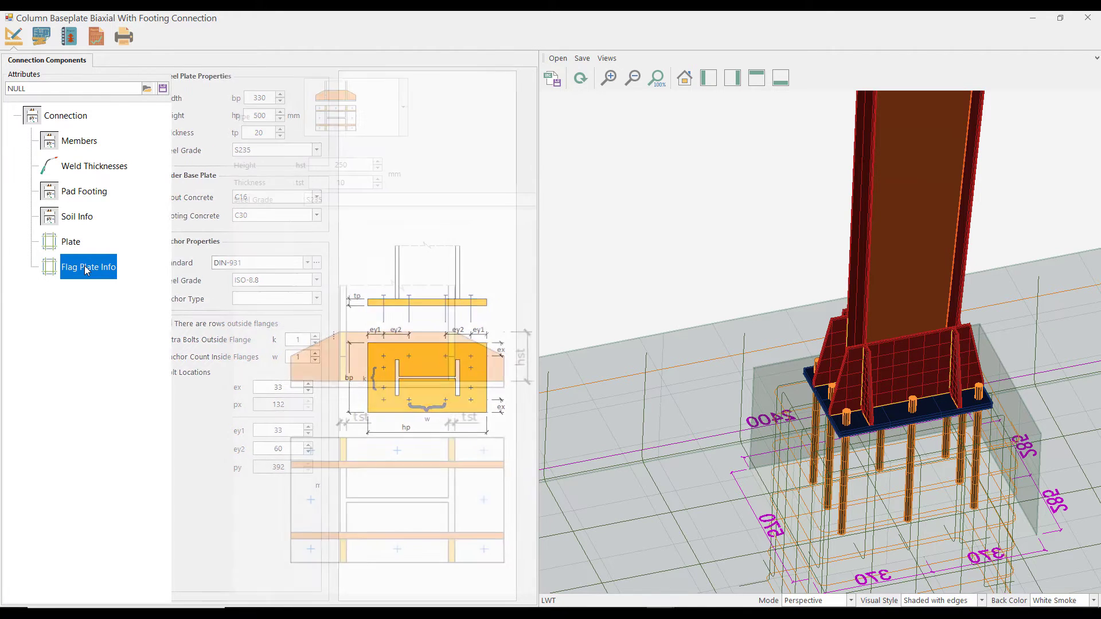
Set the flag plate height to 150 mm and regenerate the base plate's 3D model
left_click(297, 164)
double_click(297, 164)
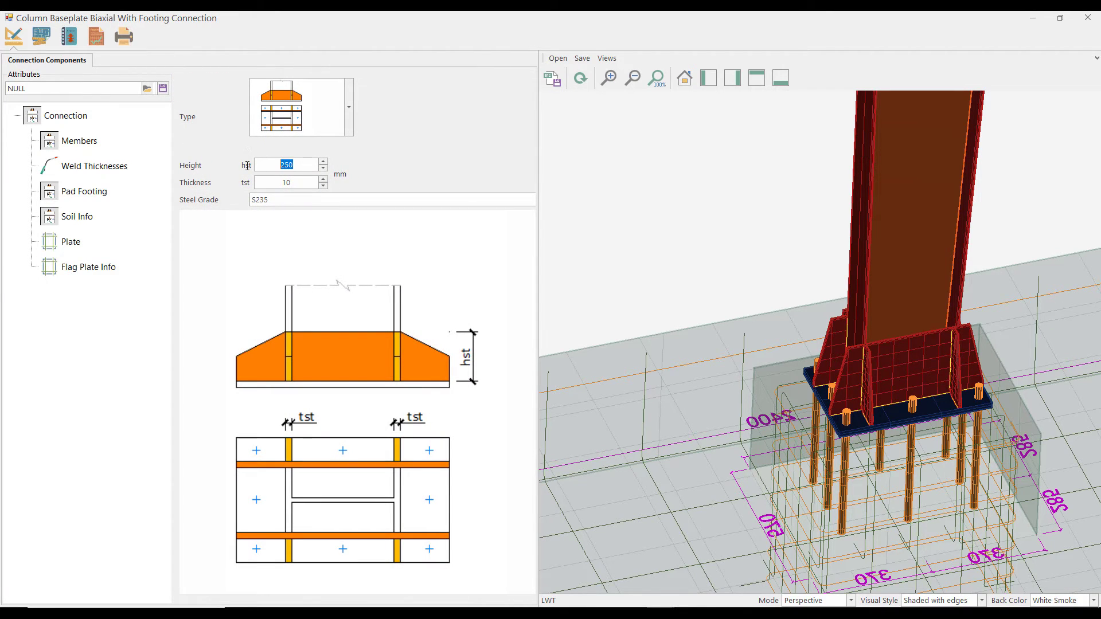
type("150")
left_click(579, 80)
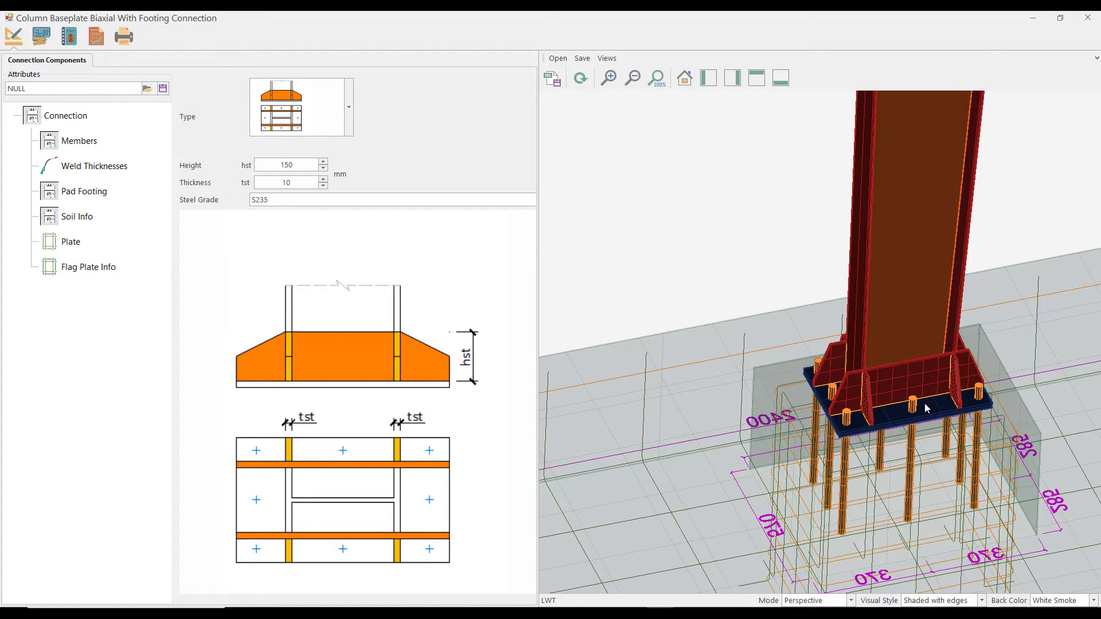
middle_click_drag(924, 403, 810, 257)
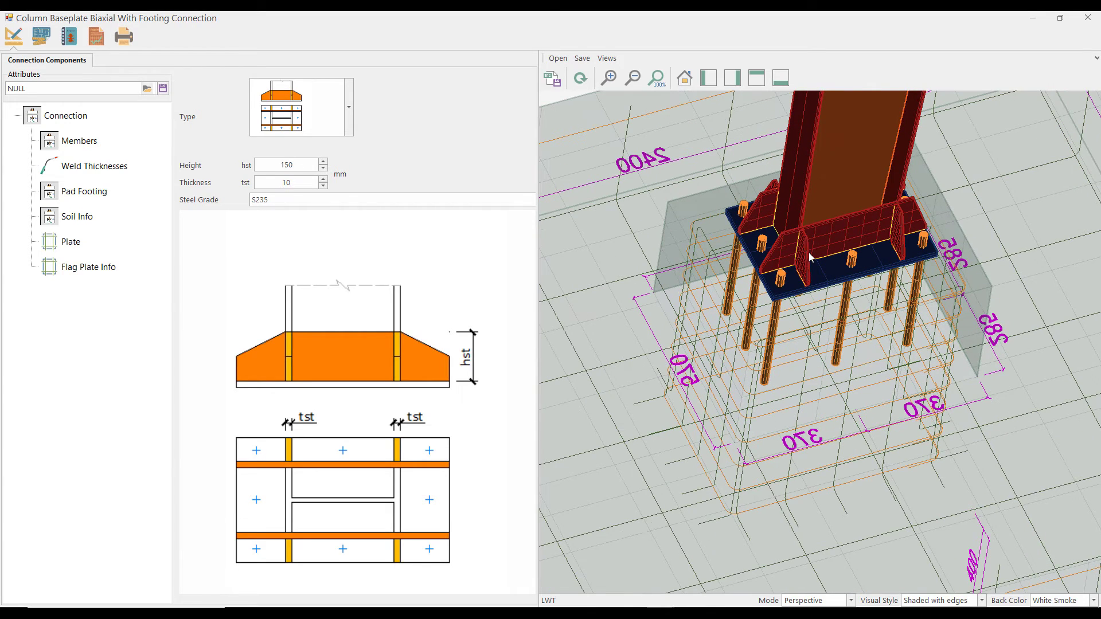
Browse the available flag plate types and review the node 15 capacity ratios
left_click(308, 122)
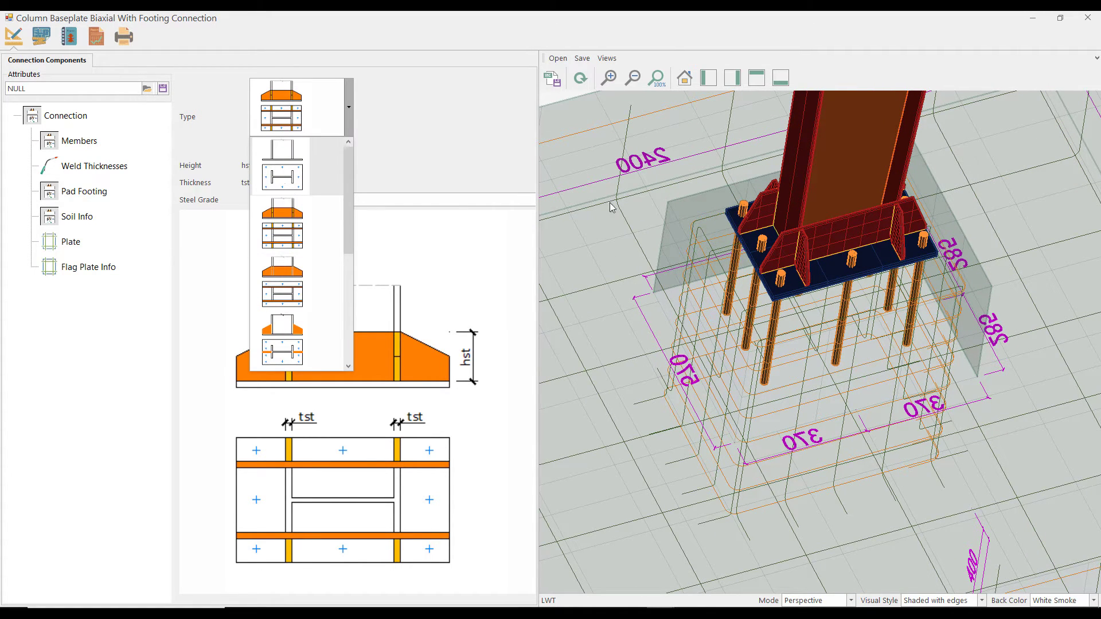
left_click(409, 109)
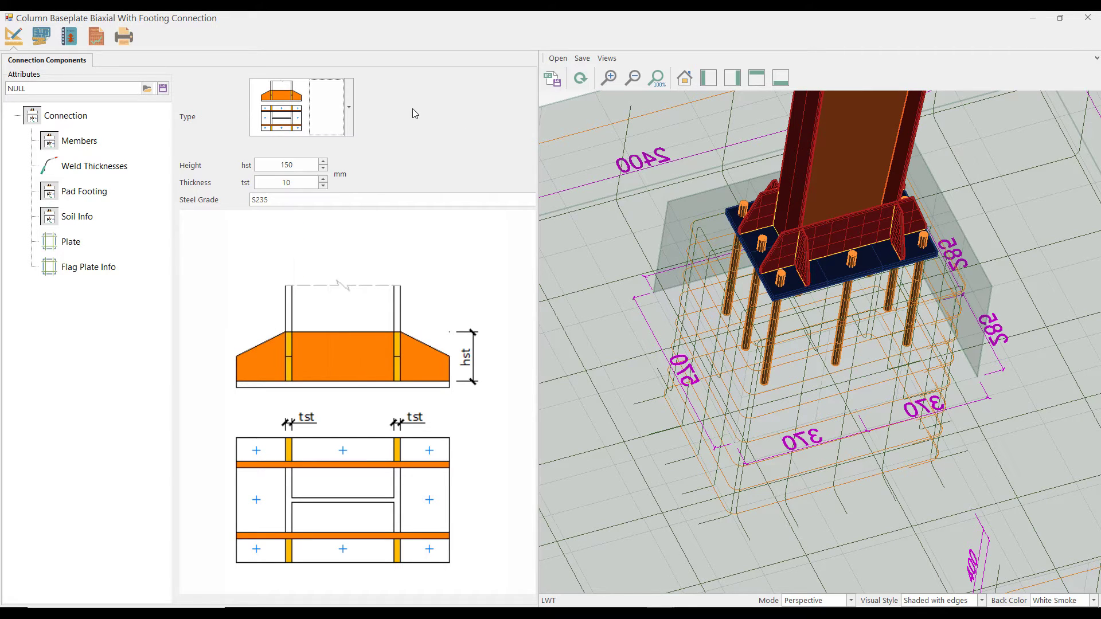
left_click(96, 39)
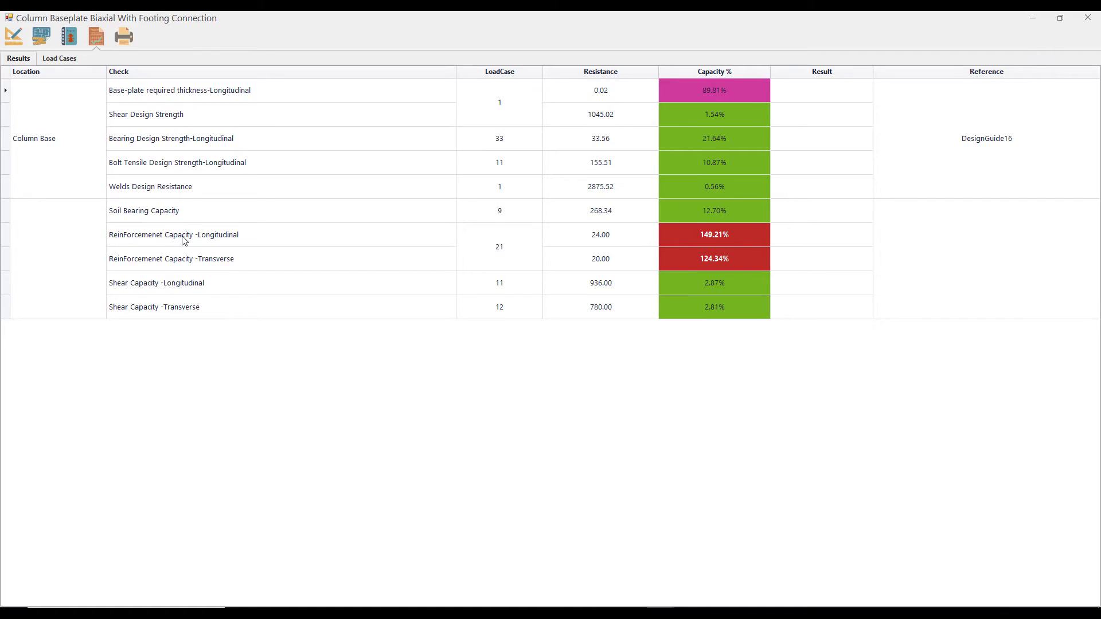
left_click(11, 33)
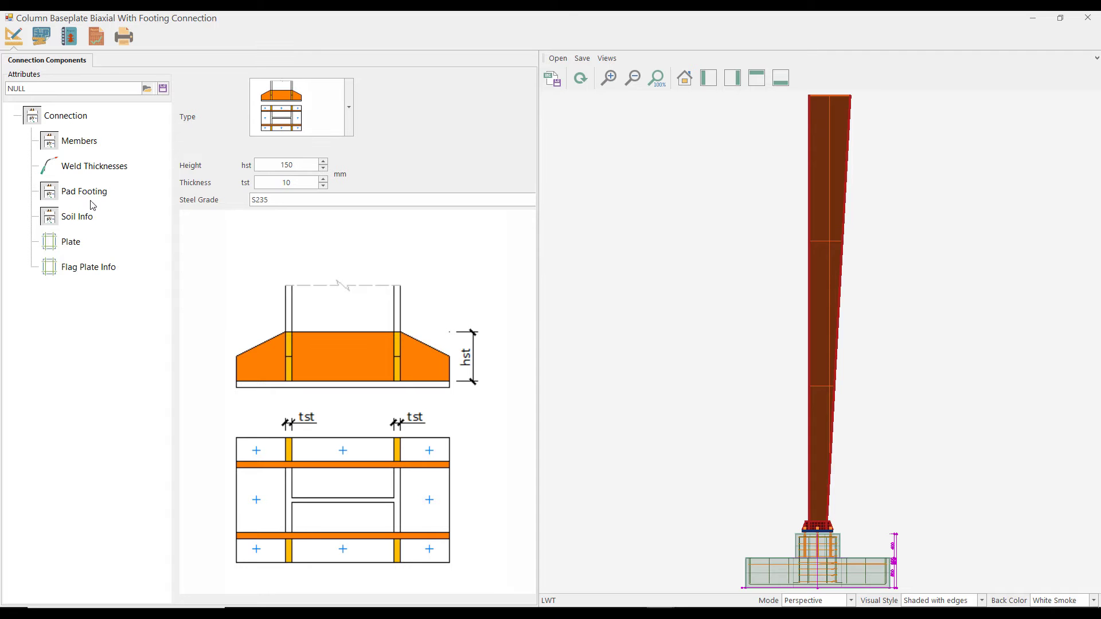
Set the pad footing's longitudinal and transverse rebar counts to 10 each and recheck the capacity ratios
left_click(87, 194)
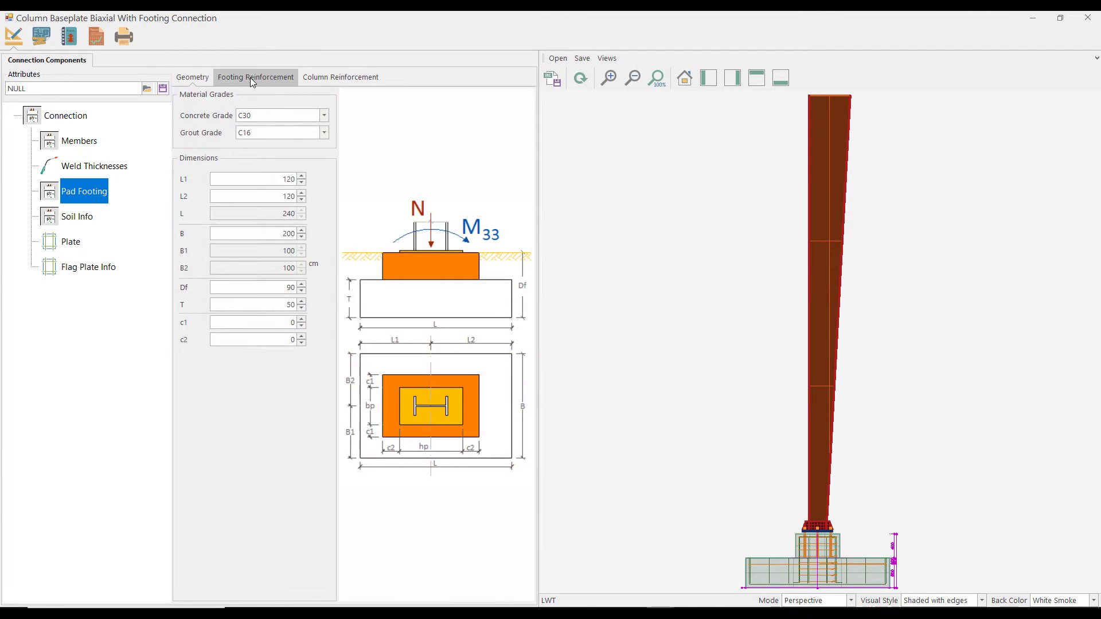
left_click(250, 78)
left_click(315, 160)
left_click(315, 159)
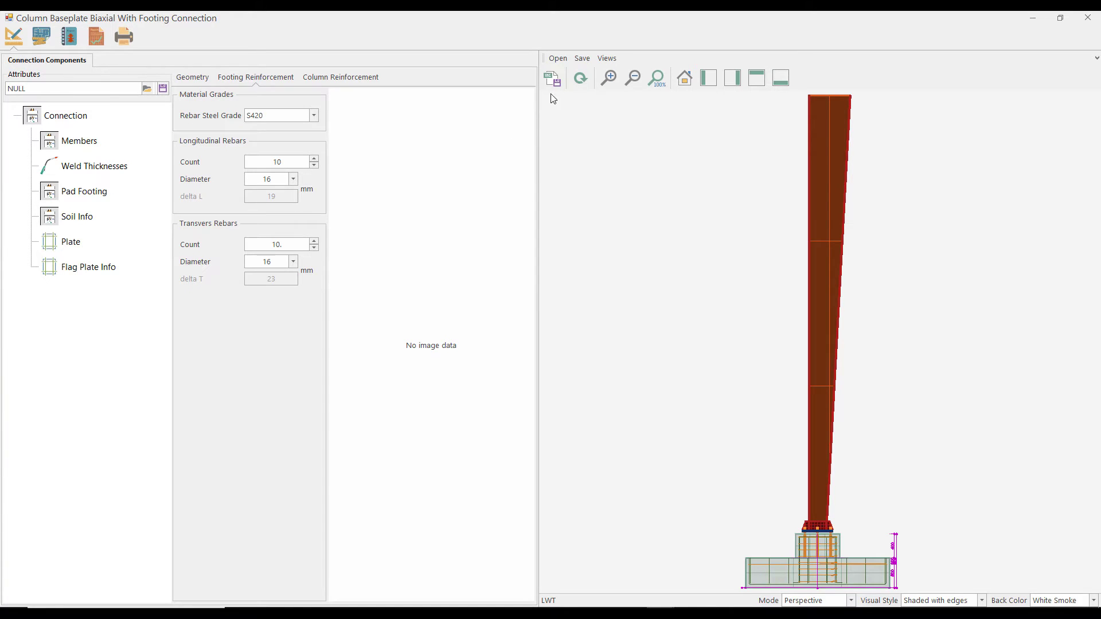
left_click(95, 37)
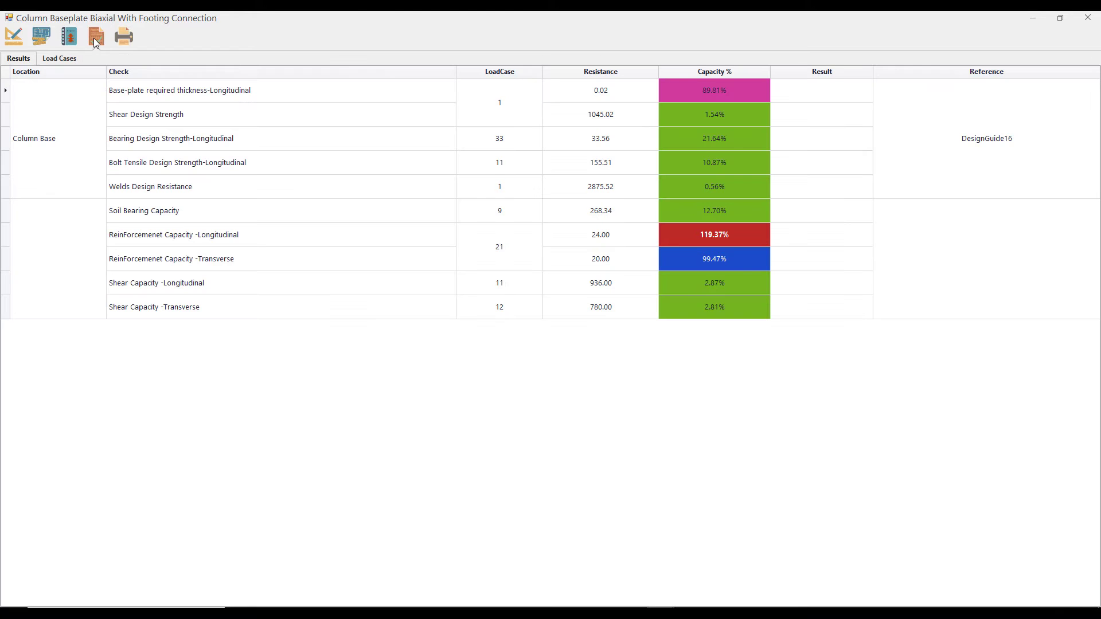
left_click(14, 36)
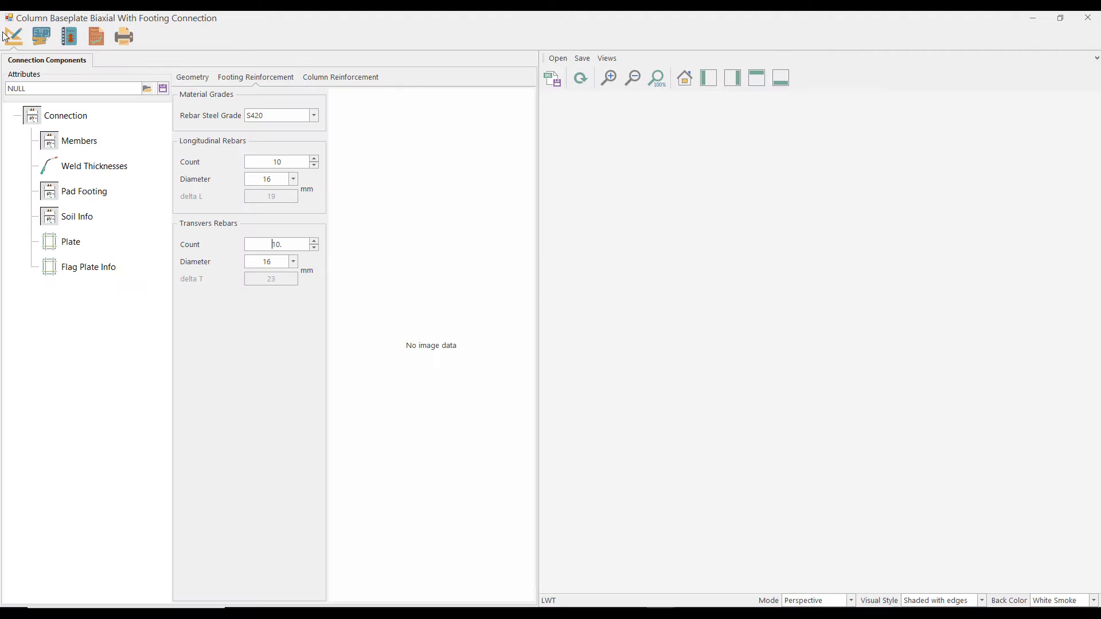
Set the footing's longitudinal rebar diameter to 20 mm and recheck the reinforcement capacity ratios
left_click(290, 178)
left_click(264, 222)
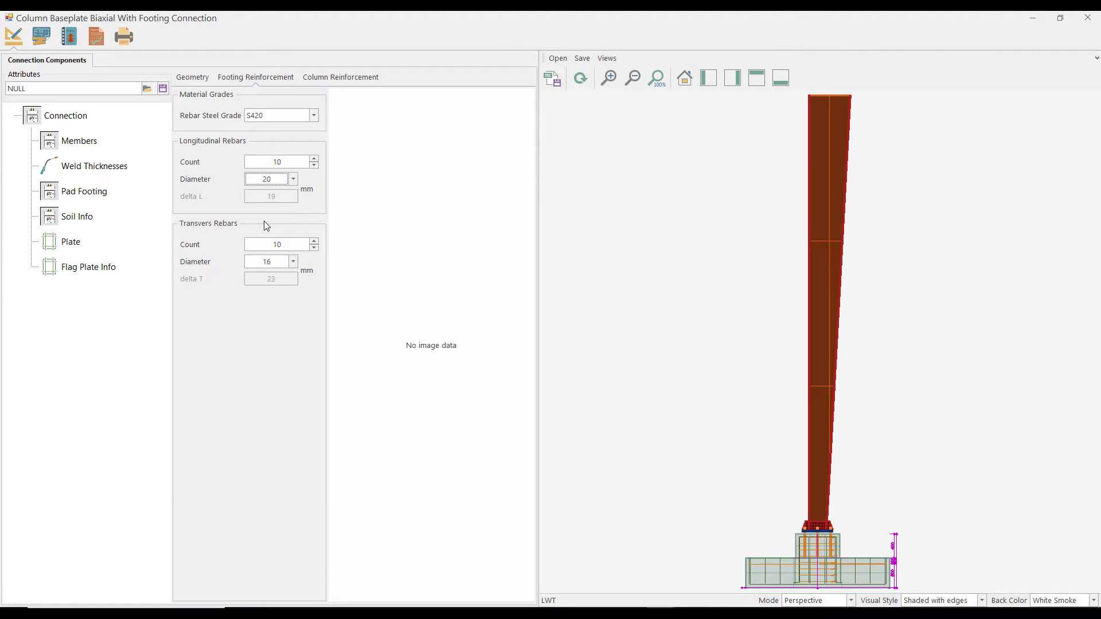
left_click(94, 38)
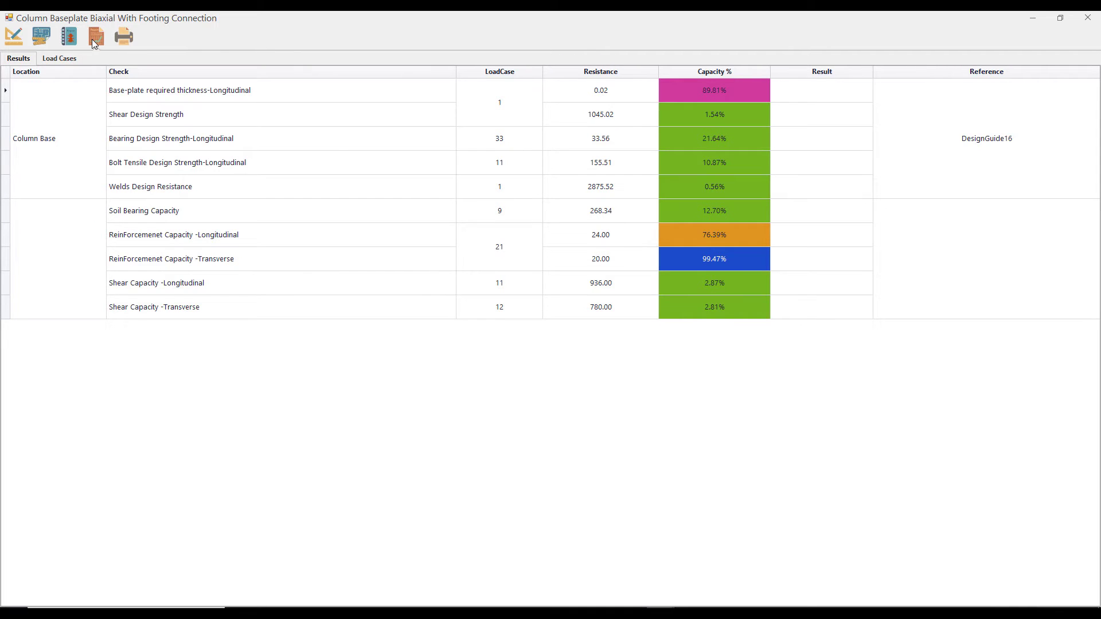
left_click(13, 38)
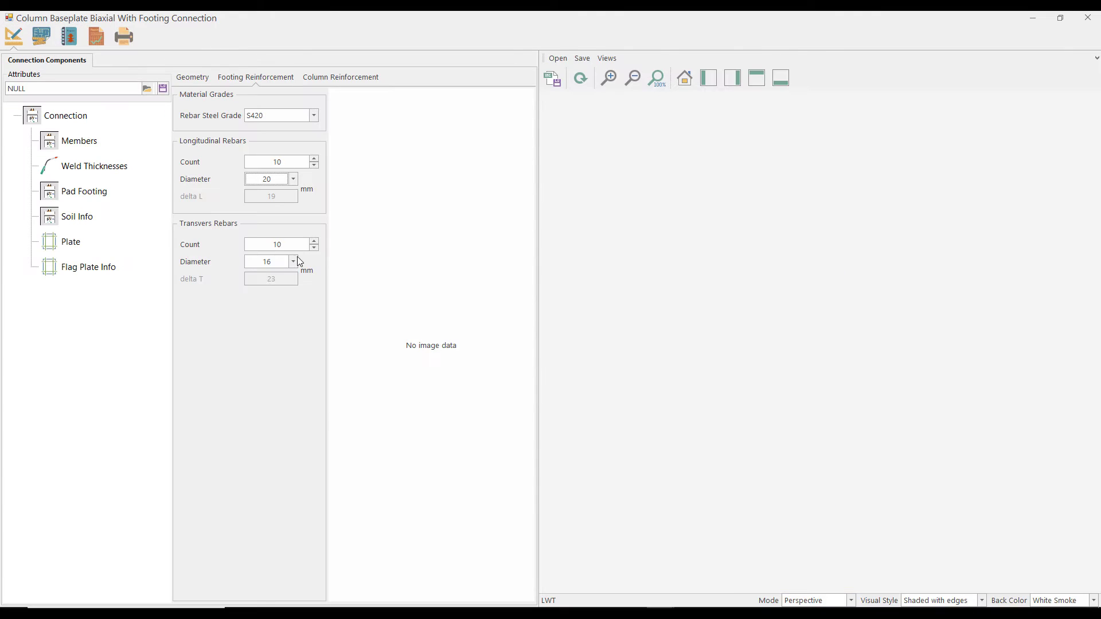
Set the footing's transverse rebar count to 12 and recheck the reinforcement capacity ratios
left_click(315, 241)
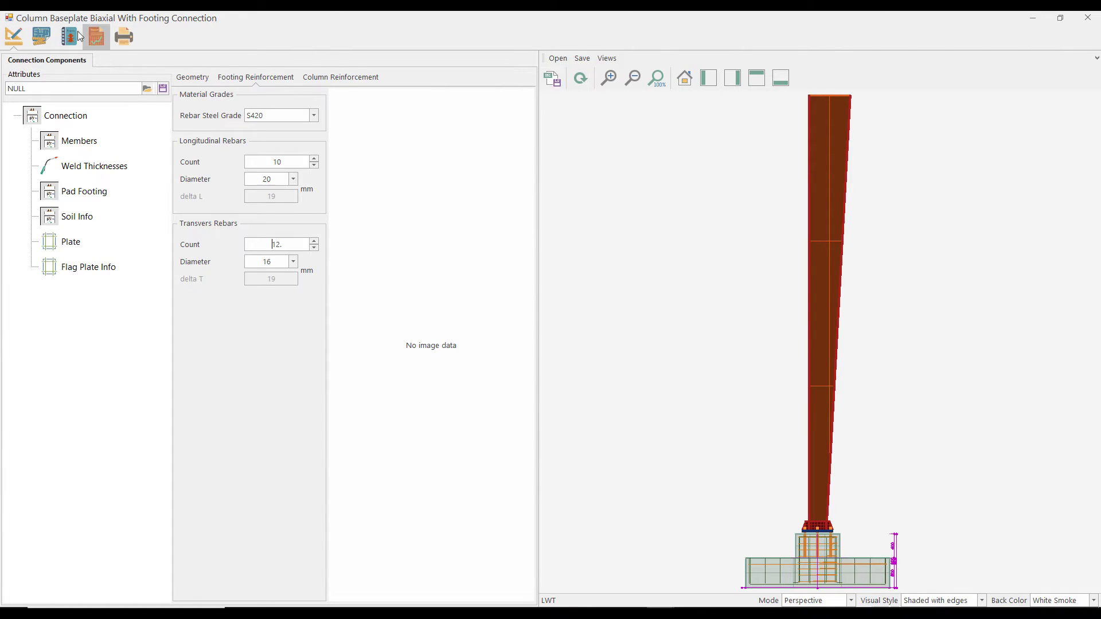
left_click(95, 39)
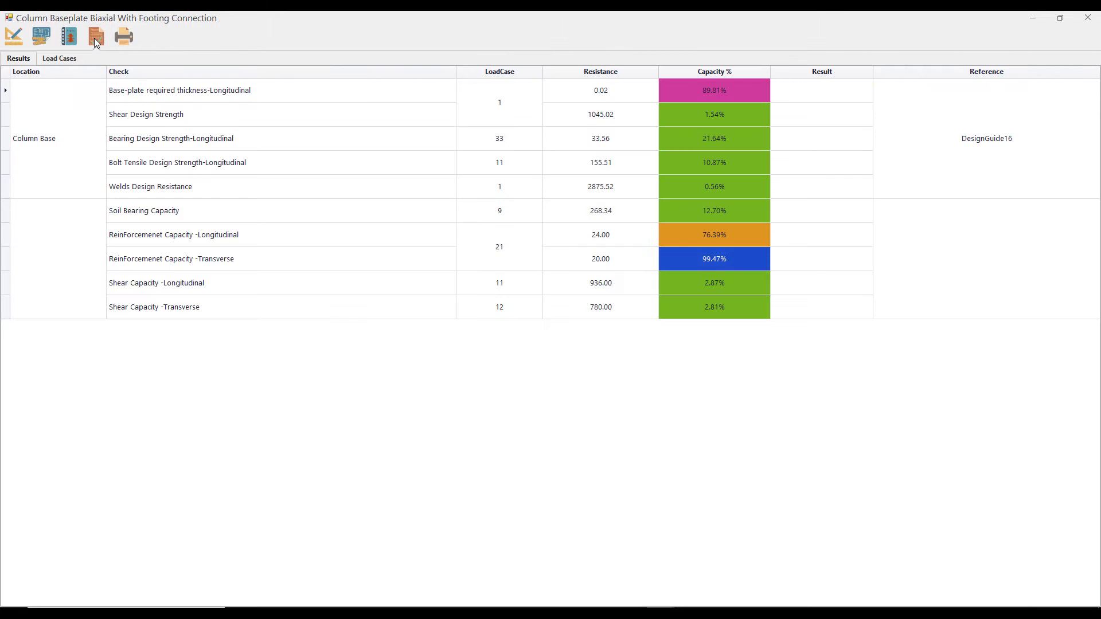
left_click(15, 41)
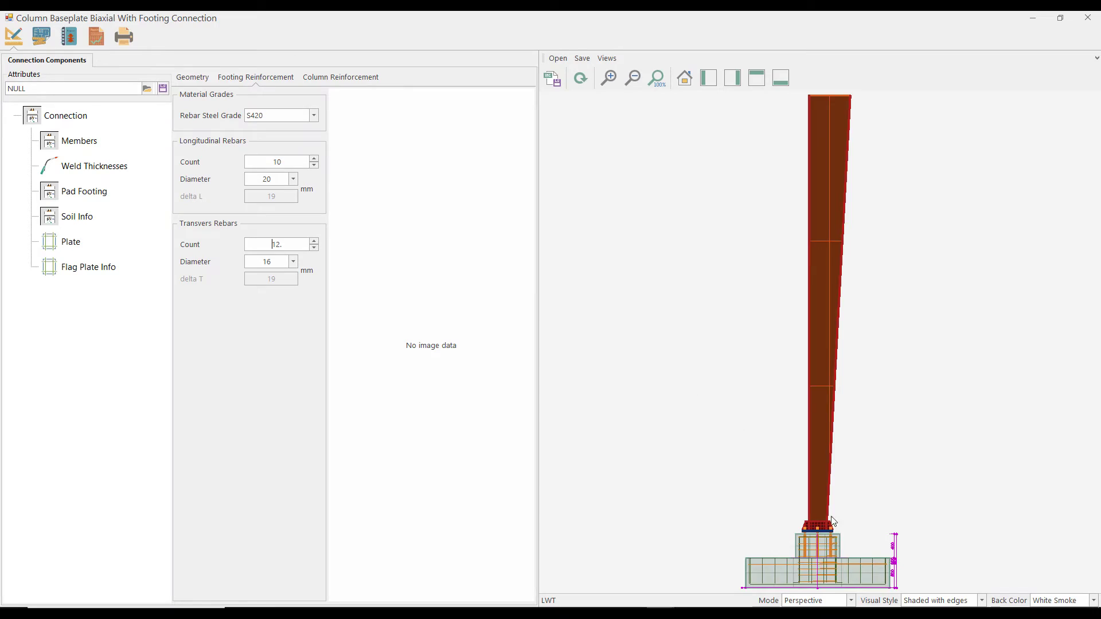
Inspect the base plate, anchors and footing reinforcement in the 3D model
scroll(831, 518, "up", 1)
middle_click_drag(831, 517, 771, 355)
scroll(744, 294, "up", 5)
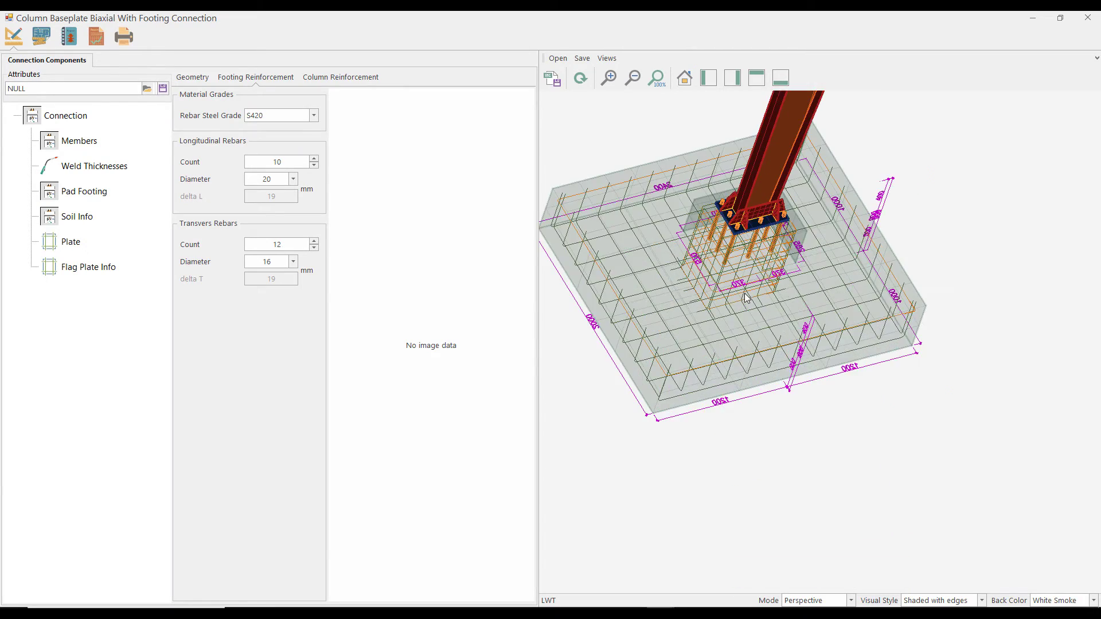
middle_click_drag(753, 291, 833, 428)
scroll(845, 295, "up", 5)
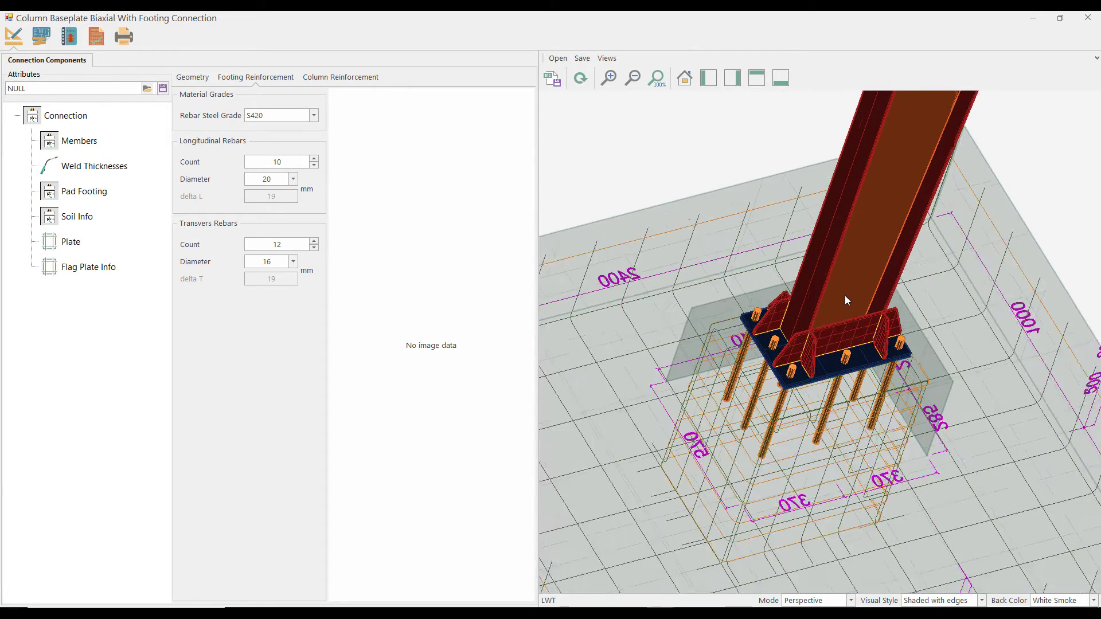
middle_click_drag(843, 333, 826, 312)
scroll(820, 324, "down", 5)
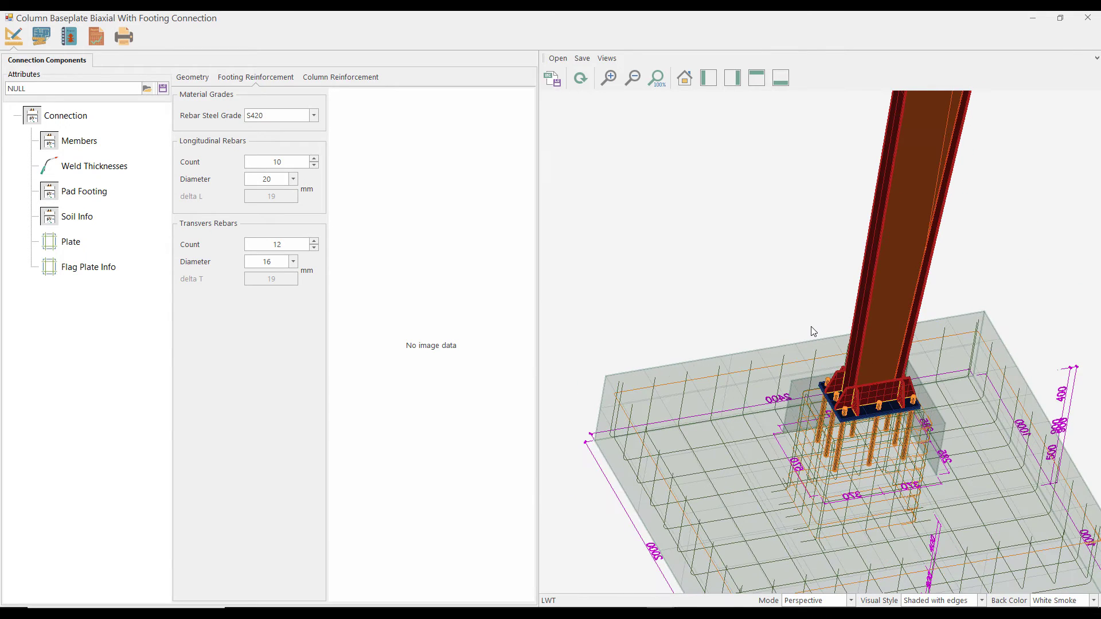
Save the node 15 connection attributes to file and close the connection with its changes saved
left_click(163, 88)
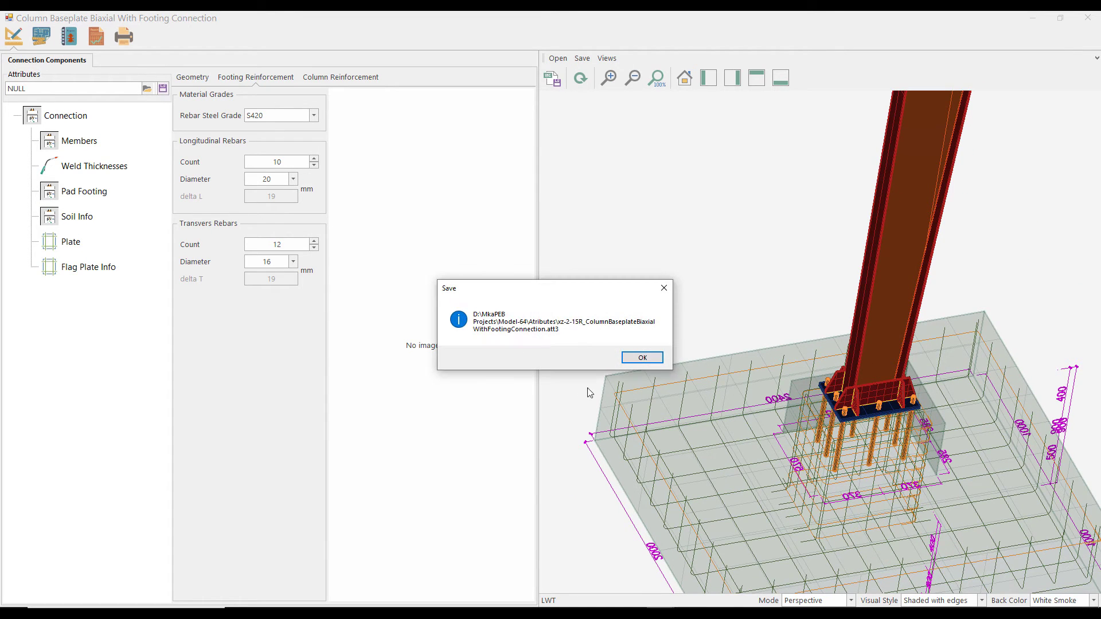
left_click(642, 358)
left_click(1087, 18)
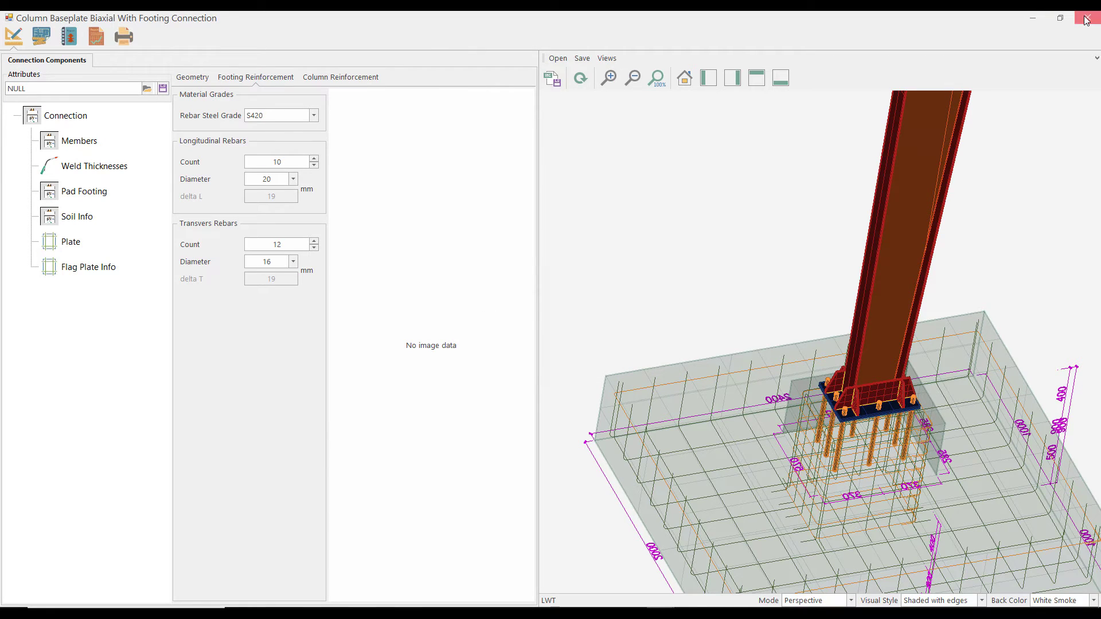
left_click(539, 357)
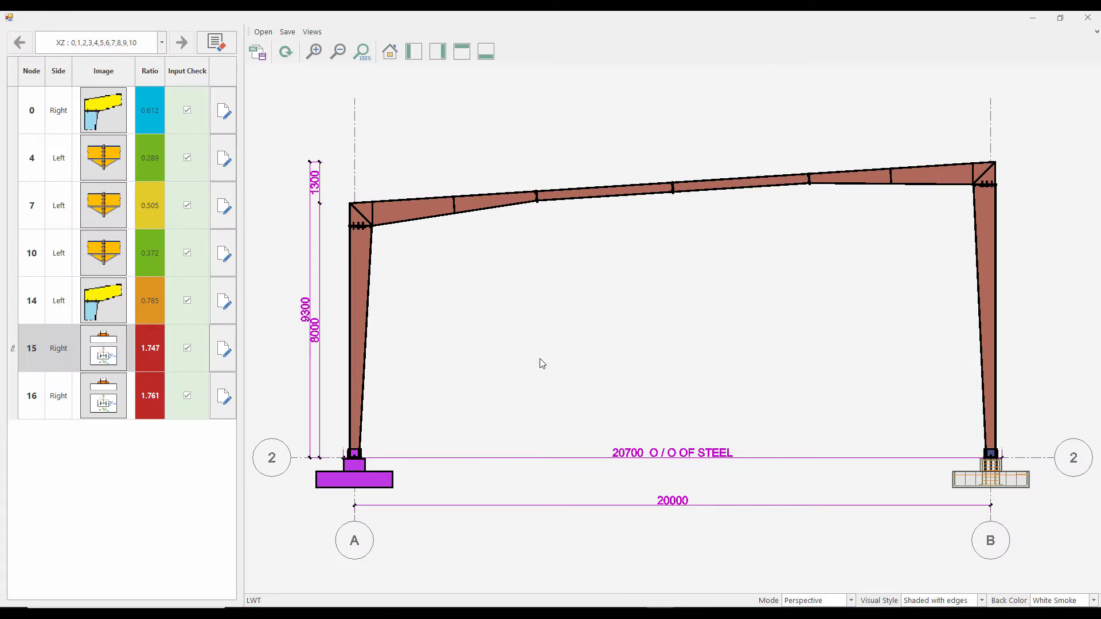
Open the node 16 base plate connection and load the saved xz-2-15R attributes into it
left_click(215, 405)
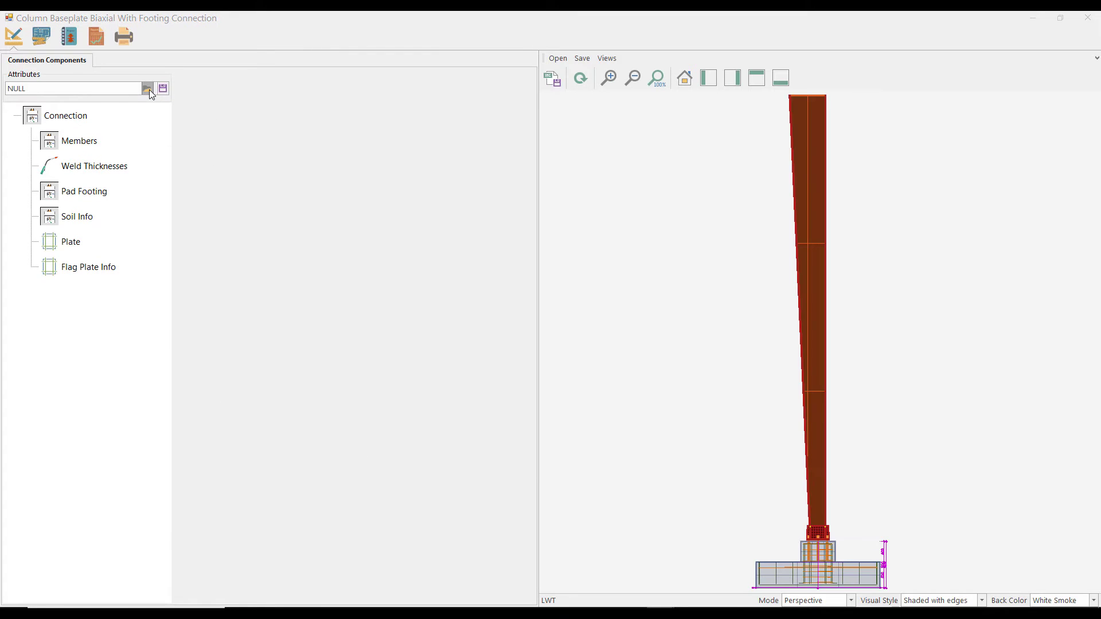
left_click(148, 88)
double_click(152, 133)
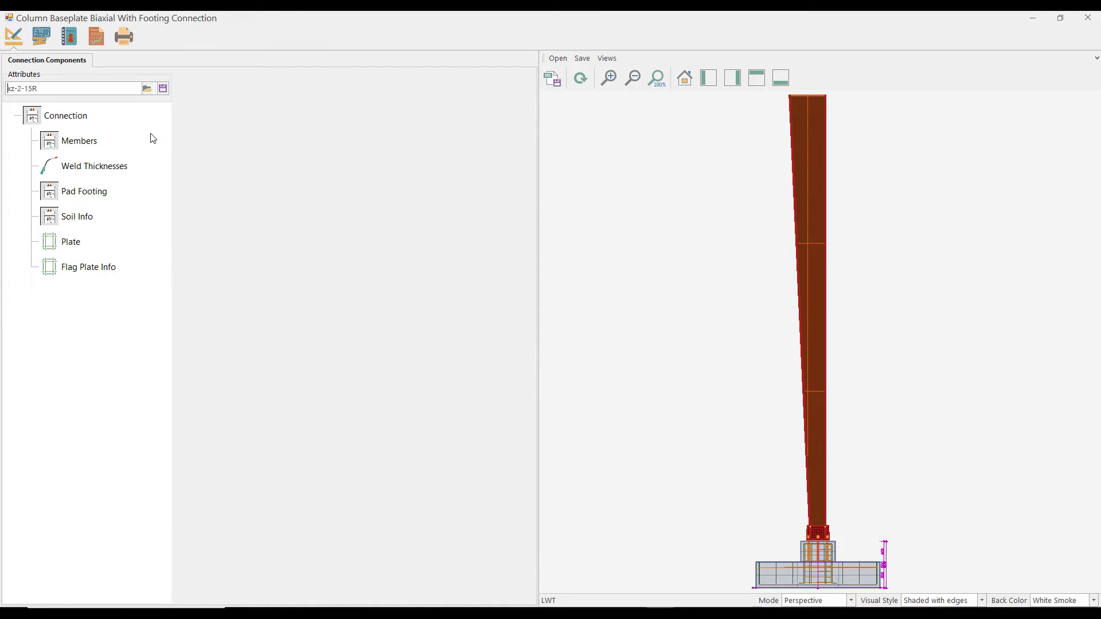
Review the load cases and capacity check results of the column baseplate with footing connection, and close its editor
left_click(96, 38)
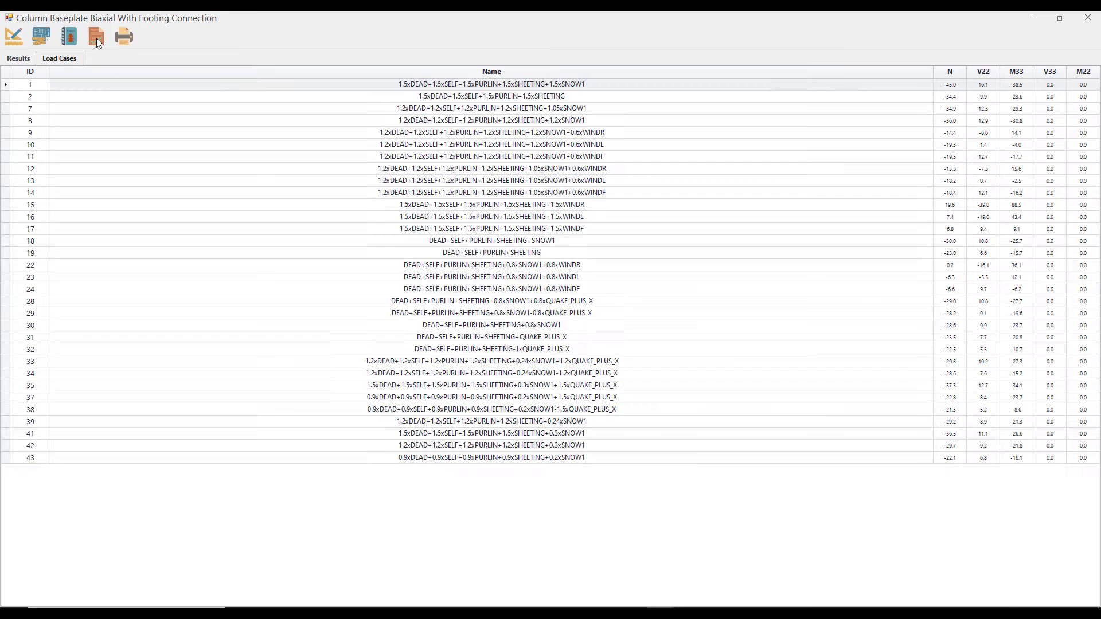
left_click(22, 59)
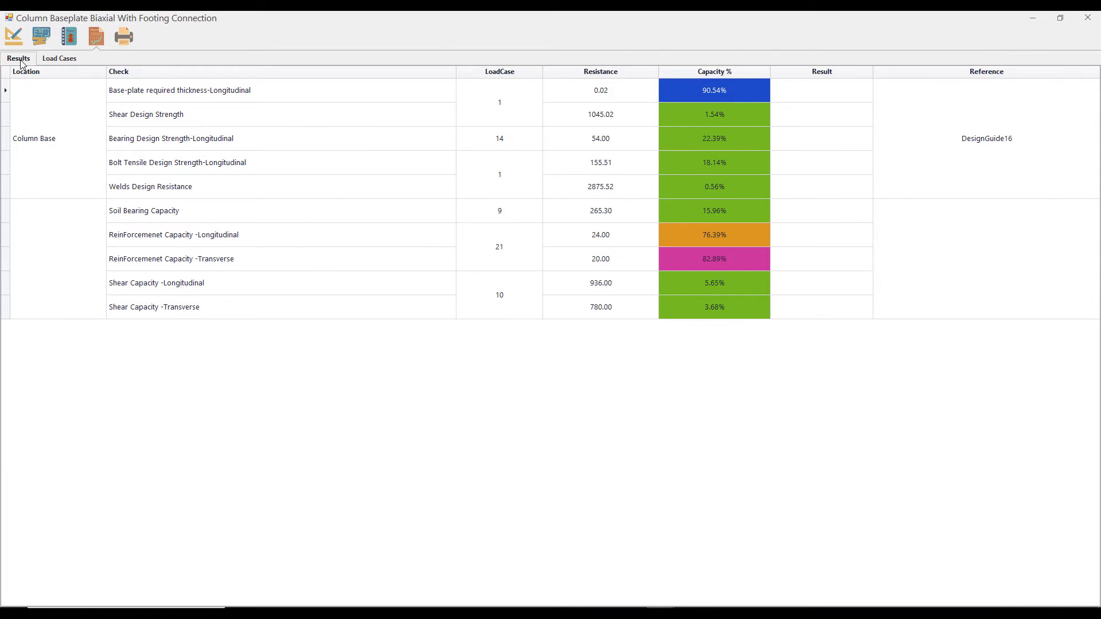
left_click(1088, 17)
left_click(550, 357)
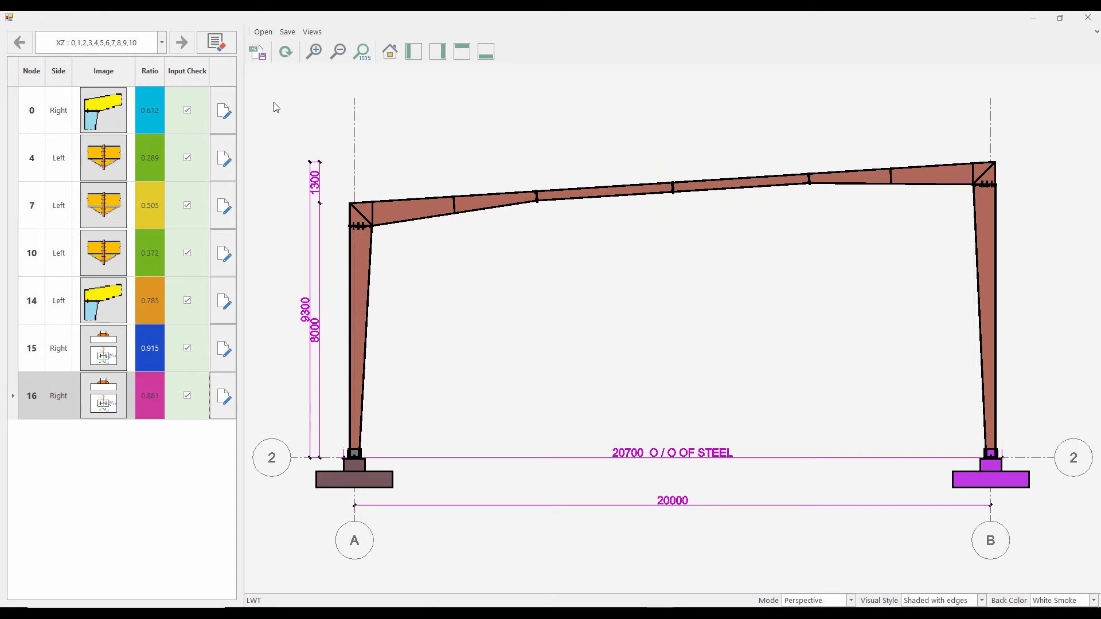
Update the connections for the XZ frames 0 to 10 and close the connection analyzer
left_click(222, 43)
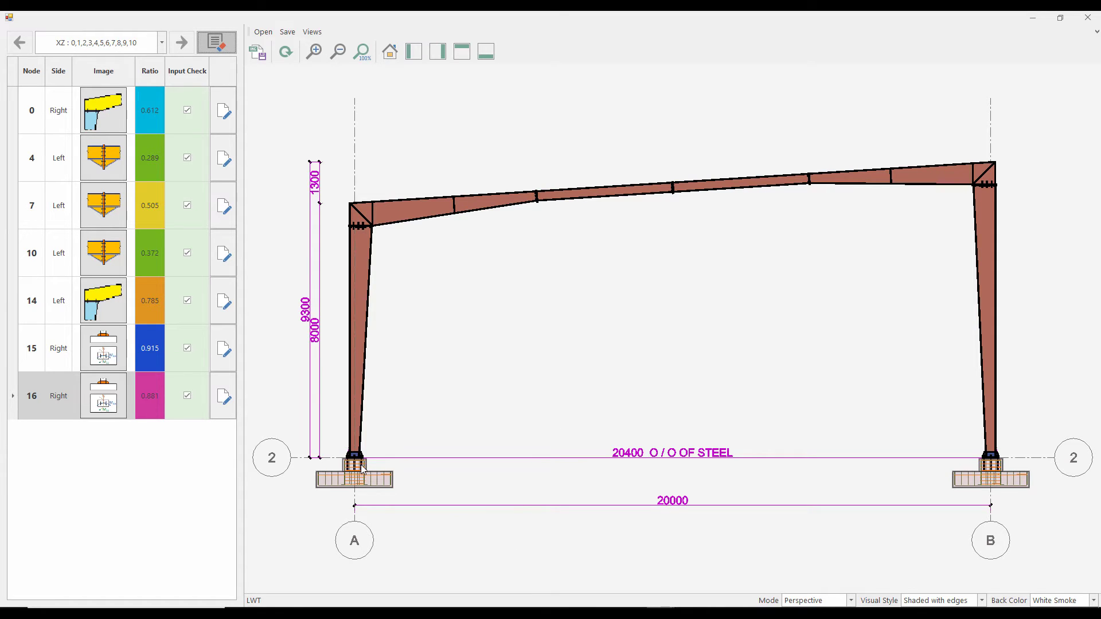
scroll(362, 469, "up", 1)
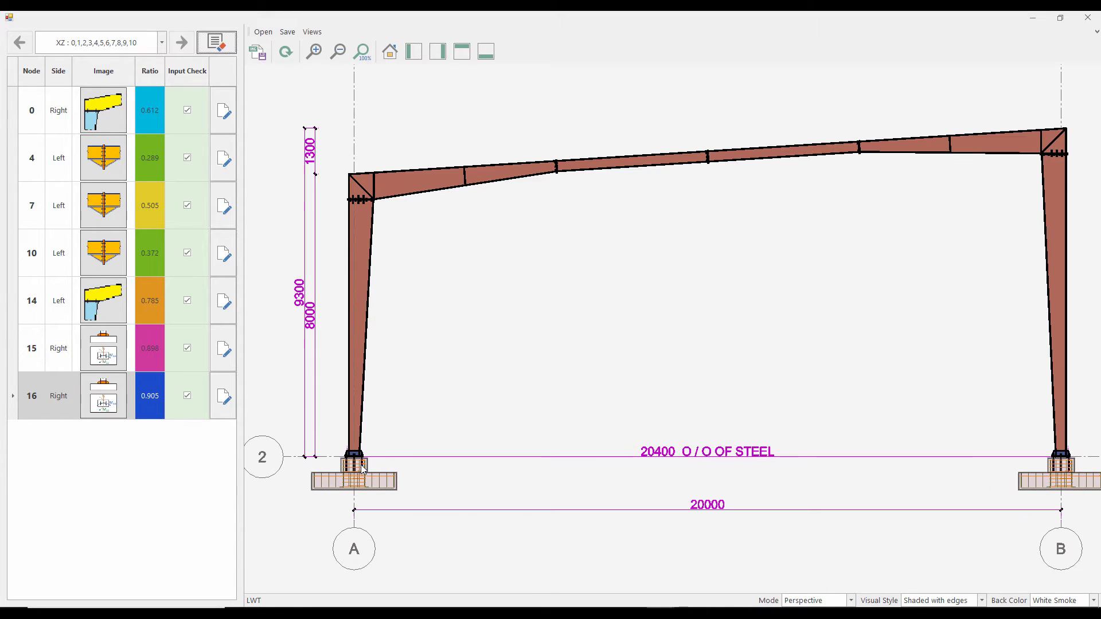
left_click(1088, 18)
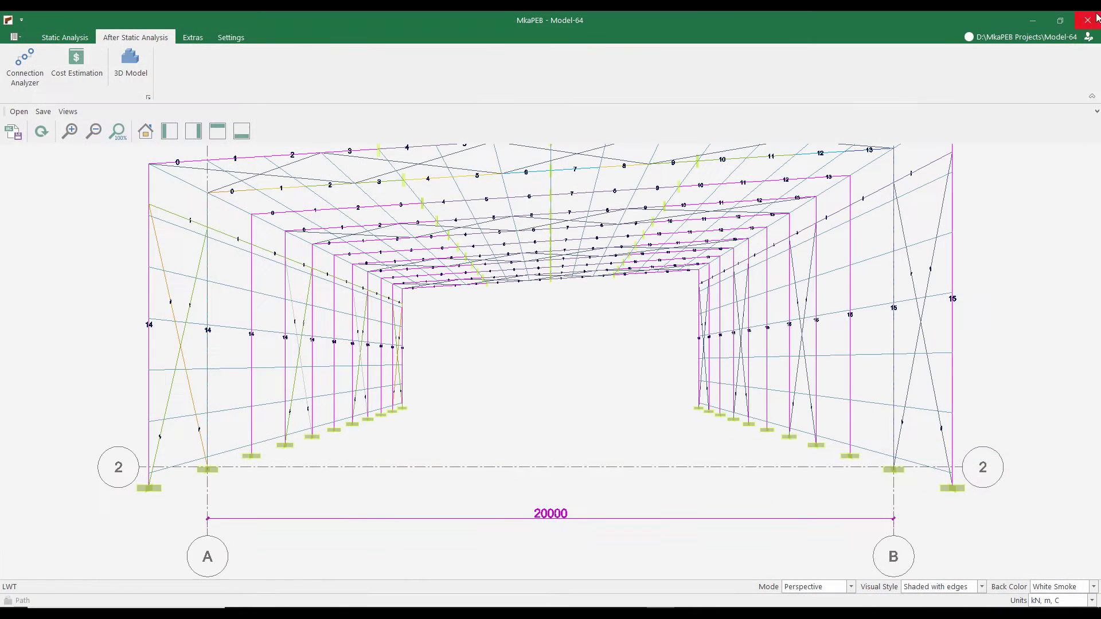
Open the 3D model environment and draw the complete building in 3D
left_click(125, 63)
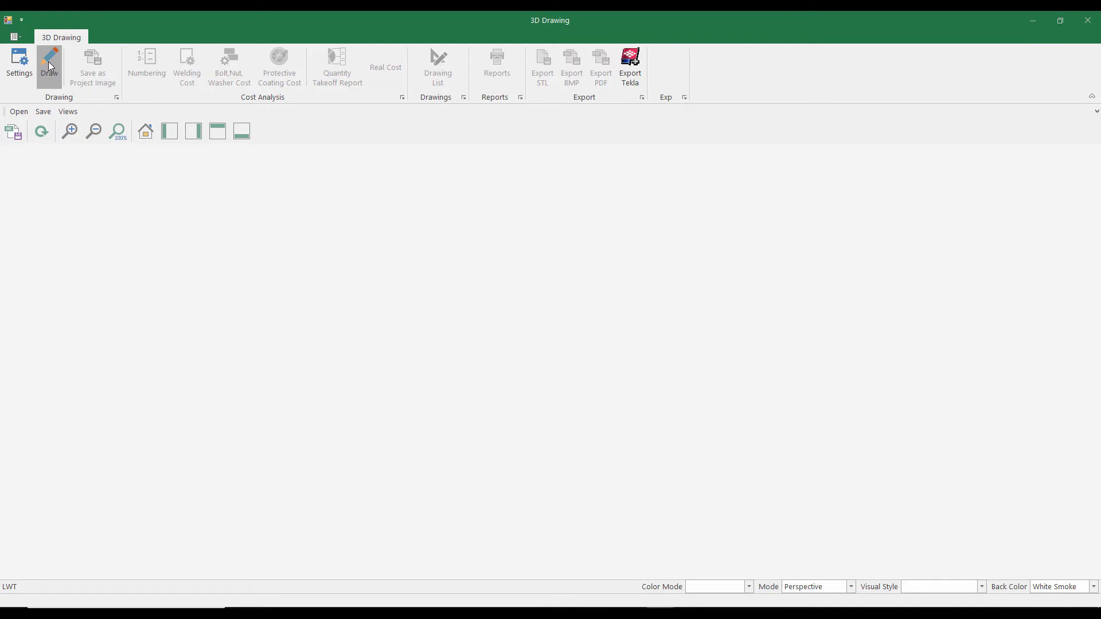
left_click(48, 61)
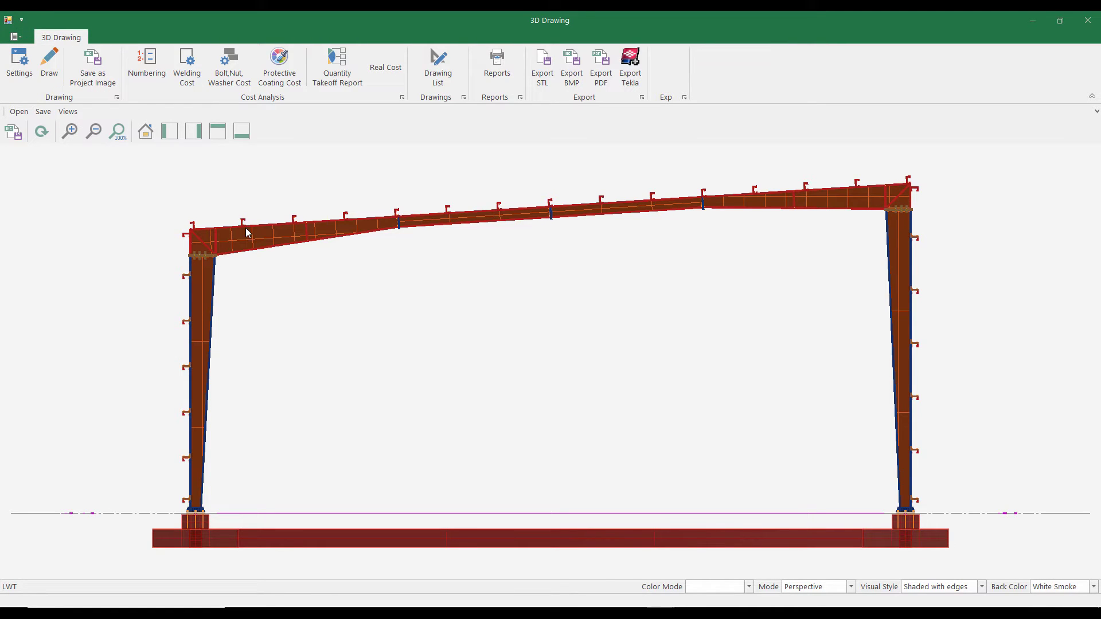
middle_click_drag(274, 253, 455, 422)
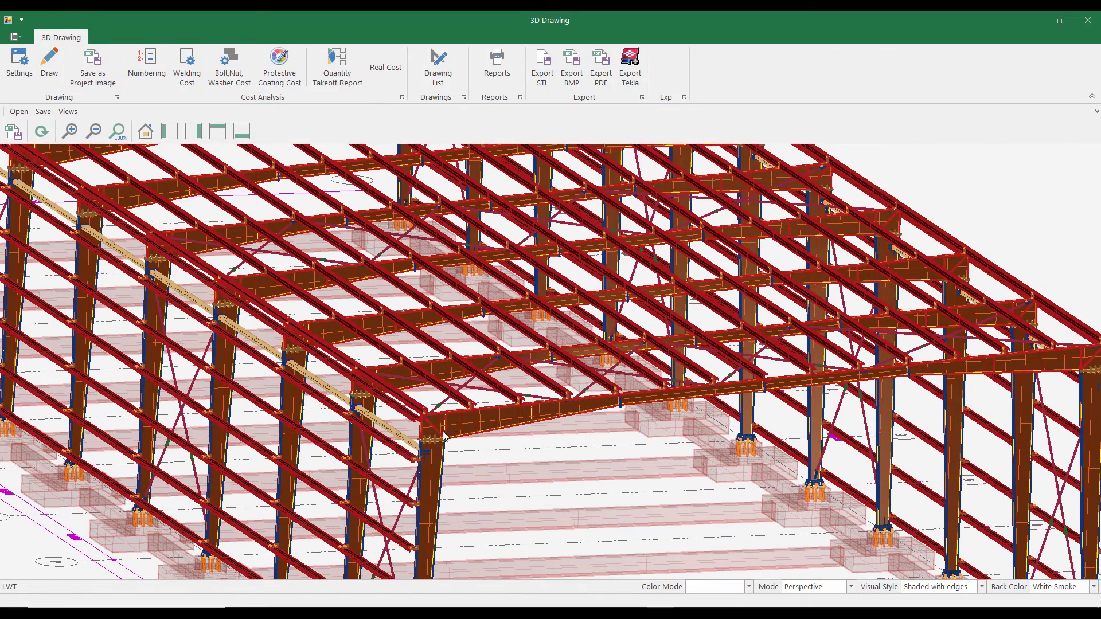
Examine the eave connections, strut joints, purlin cleats and roof bracing joints in the 3D model
scroll(444, 436, "up", 10)
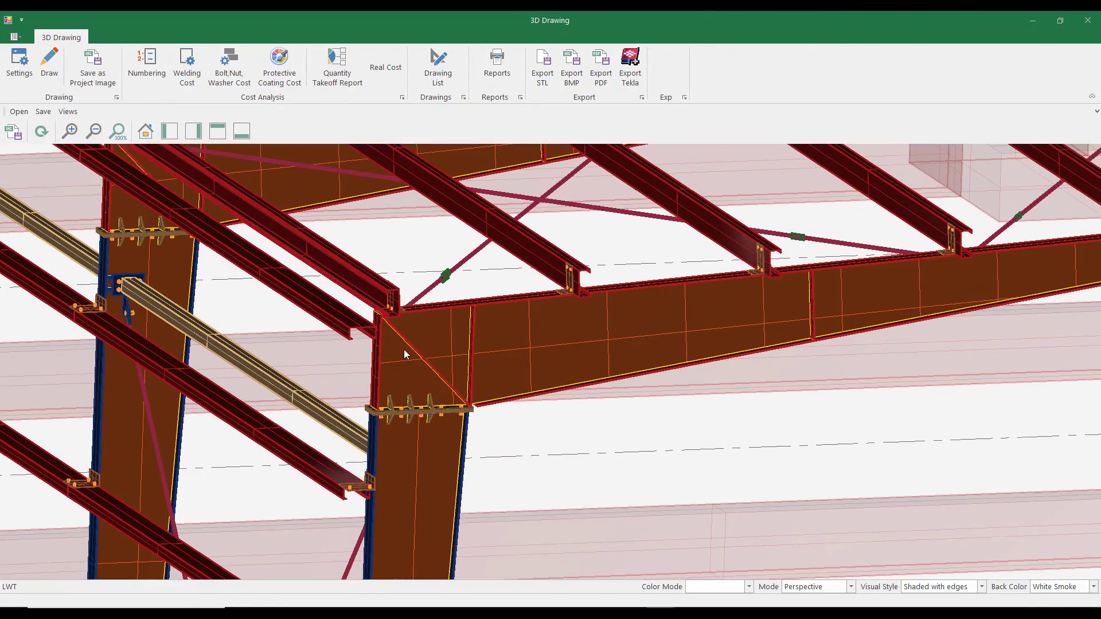
middle_click_drag(406, 351, 531, 340)
scroll(339, 271, "up", 1)
scroll(267, 266, "up", 5)
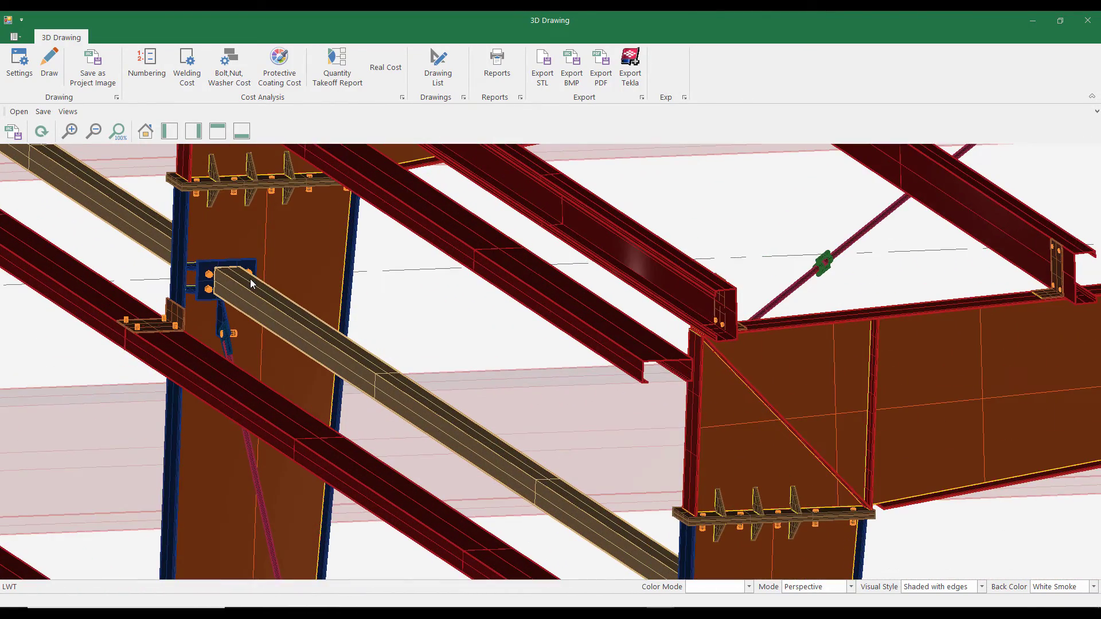
scroll(251, 282, "down", 5)
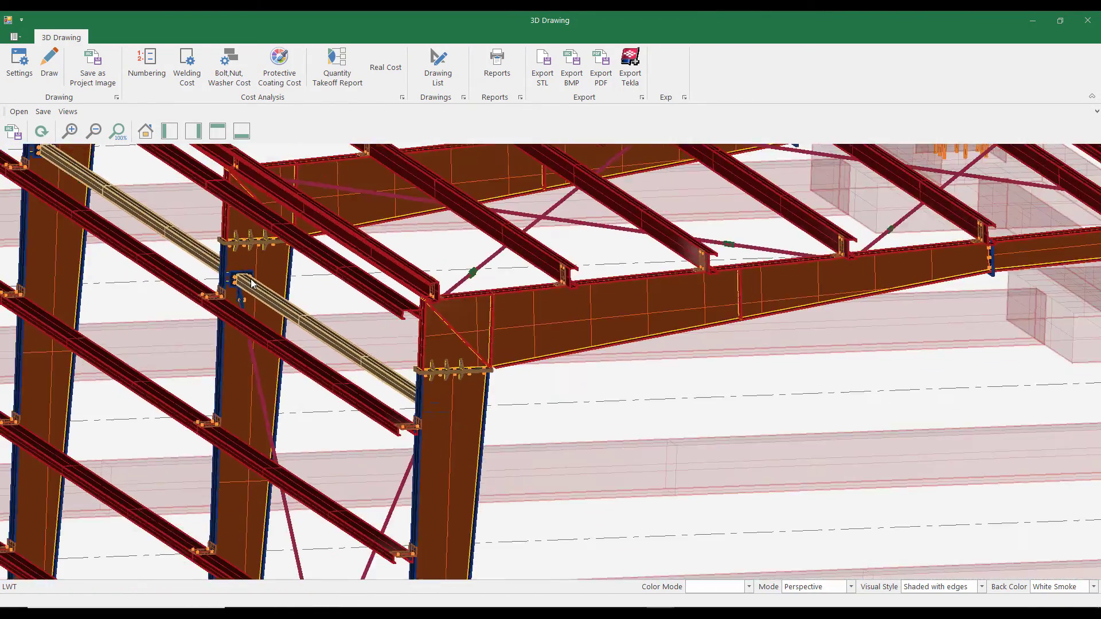
middle_click_drag(300, 213, 470, 261)
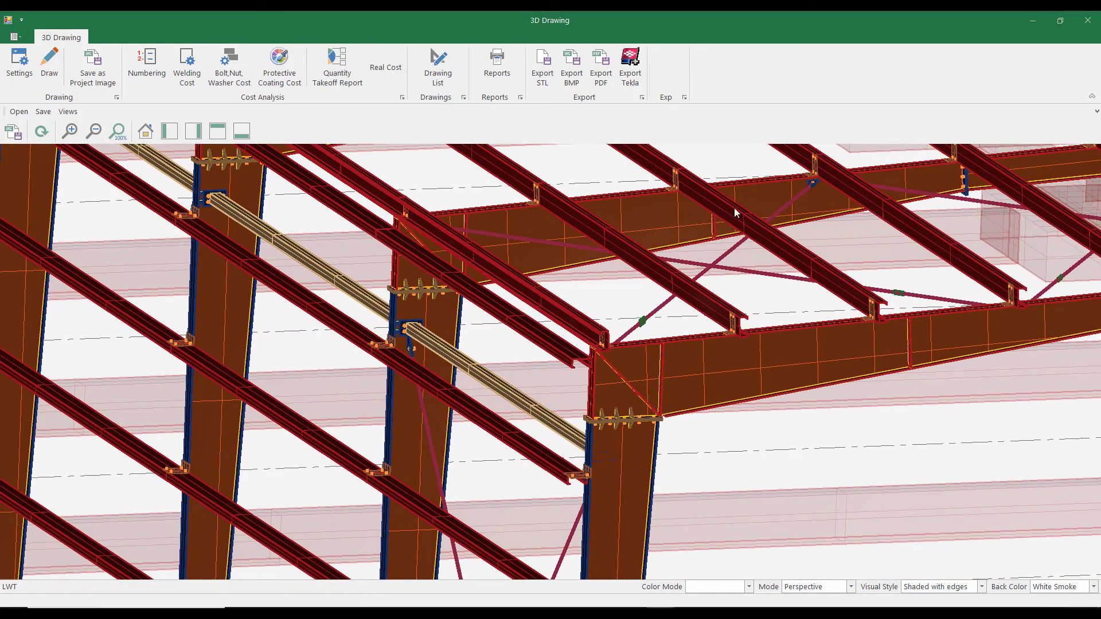
scroll(736, 212, "up", 4)
scroll(831, 178, "up", 3)
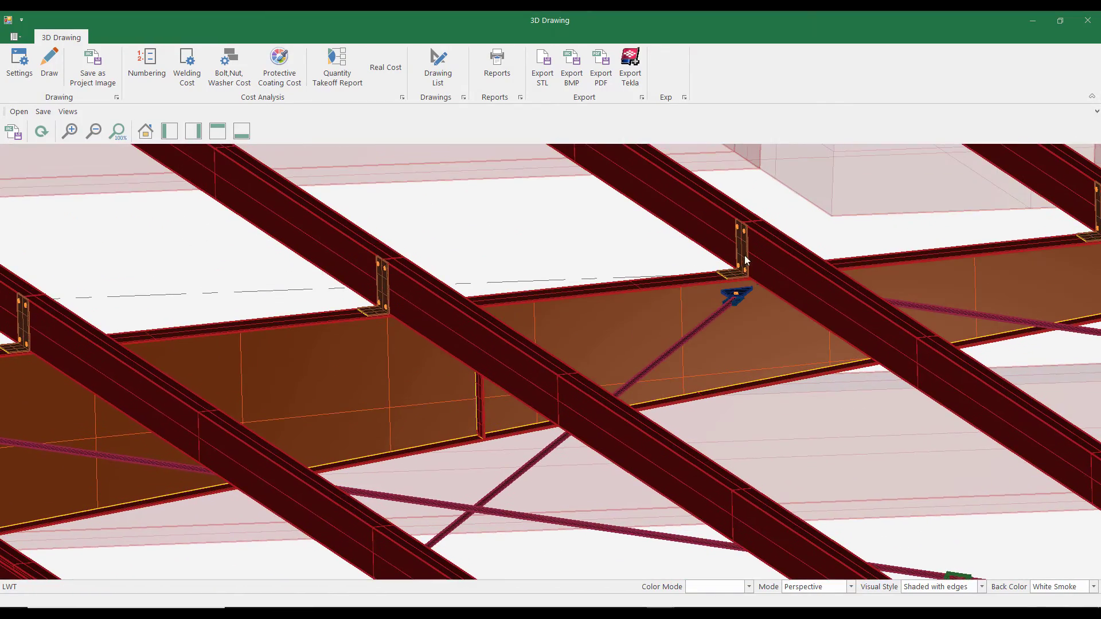
scroll(735, 270, "down", 6)
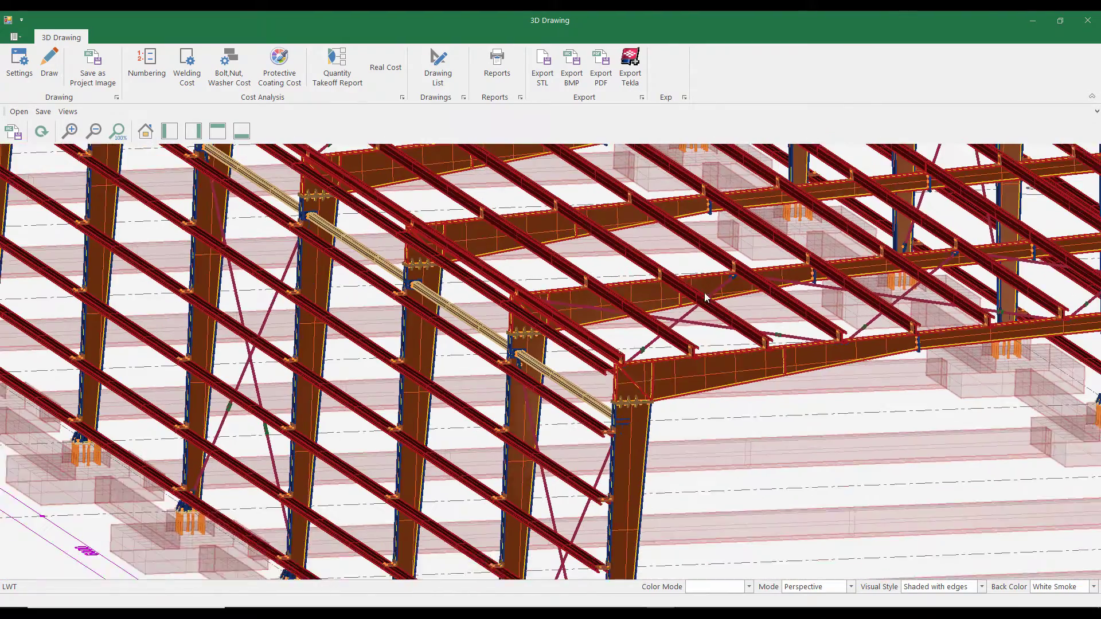
Examine the column base plates, anchor rods, footings and wall bracing in the 3D model
scroll(705, 297, "down", 1)
middle_click_drag(619, 568, 662, 367)
scroll(652, 510, "up", 3)
scroll(653, 513, "up", 4)
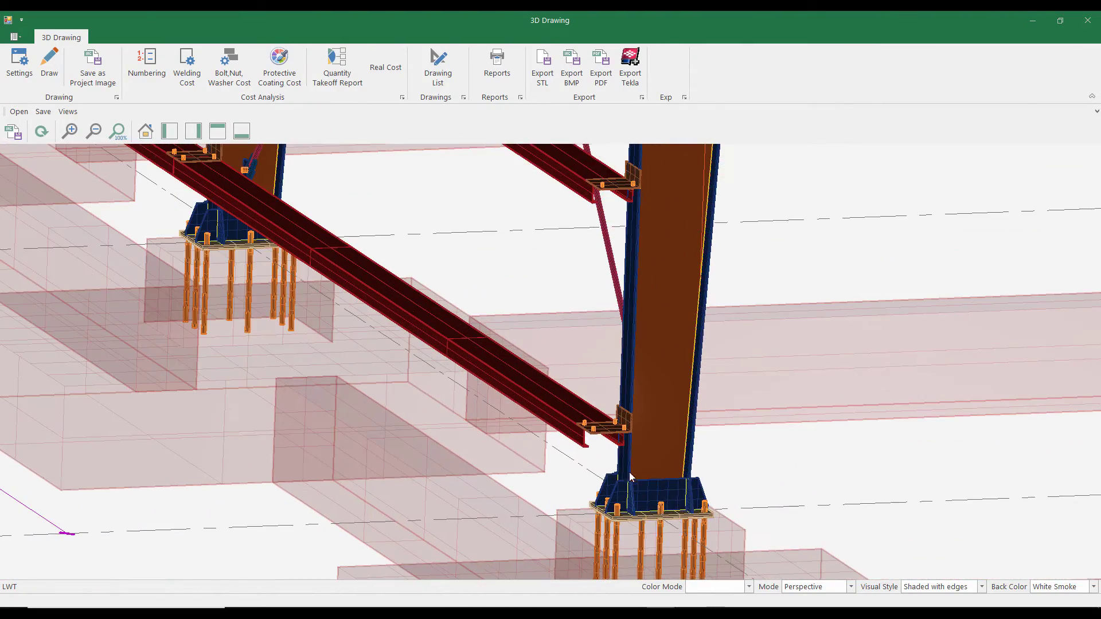
scroll(416, 195, "down", 1)
middle_click_drag(420, 203, 735, 472)
scroll(737, 475, "down", 2)
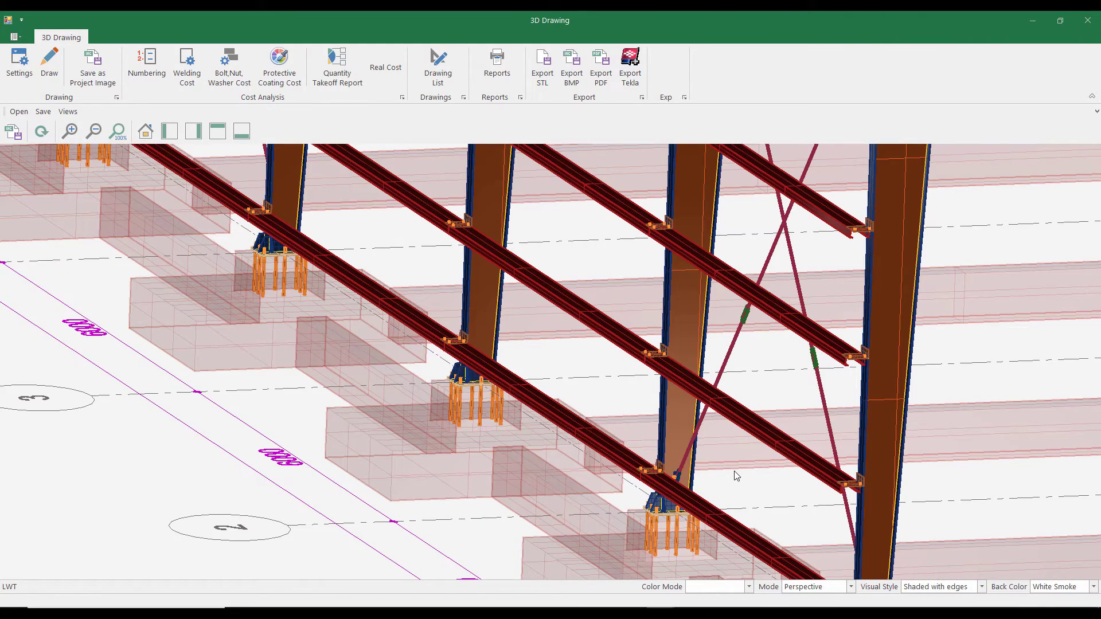
Number the model's parts, calculate the steel material quantities and costs, and close the cost estimation
left_click(146, 70)
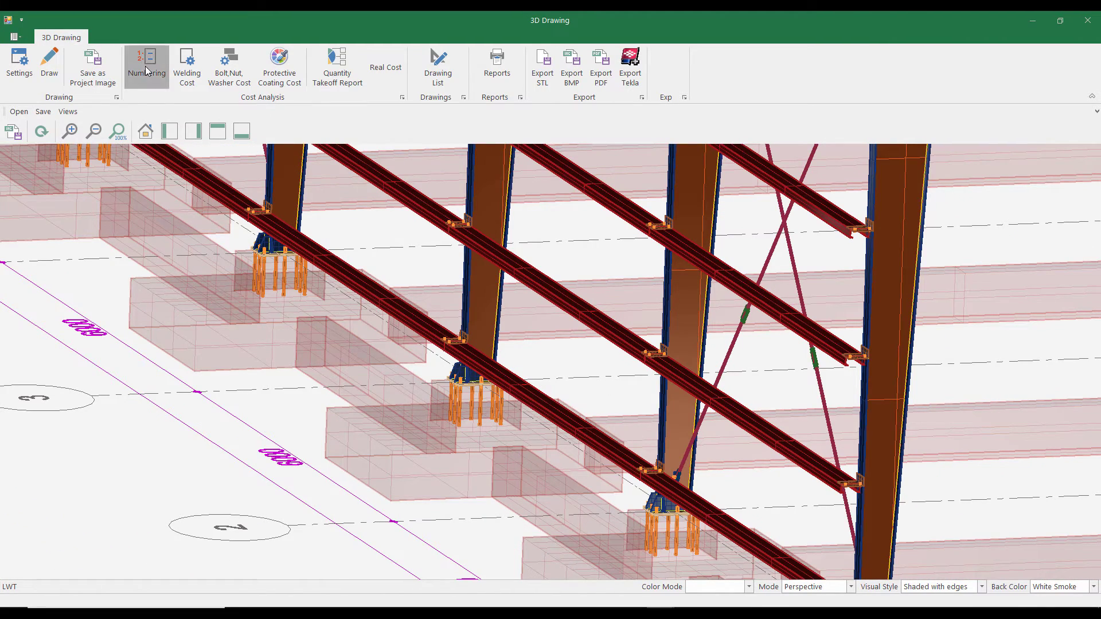
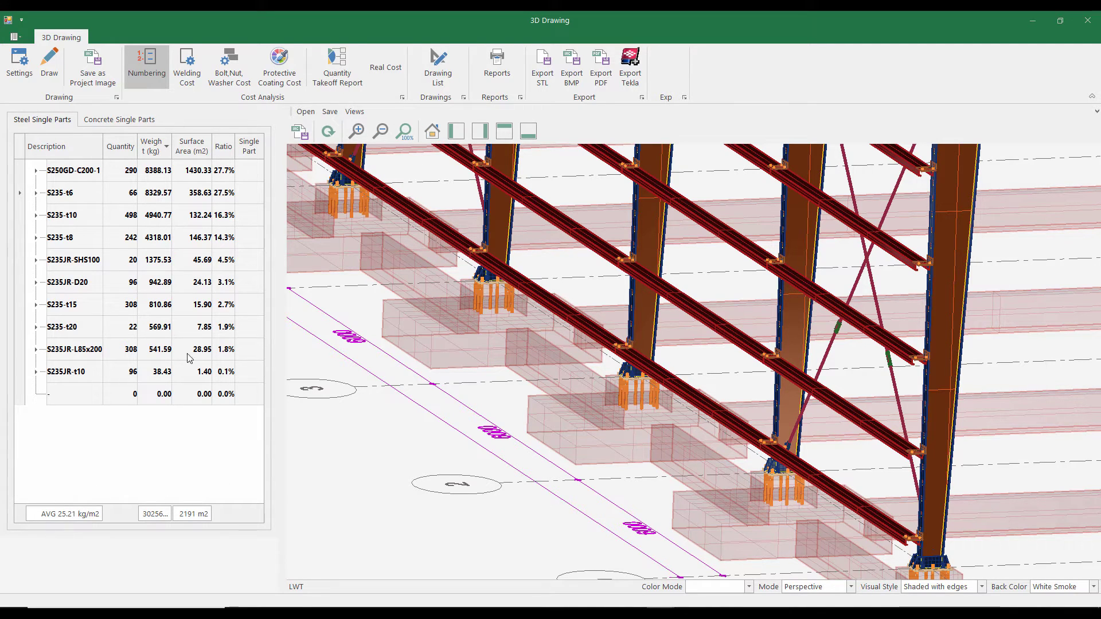
left_click(395, 68)
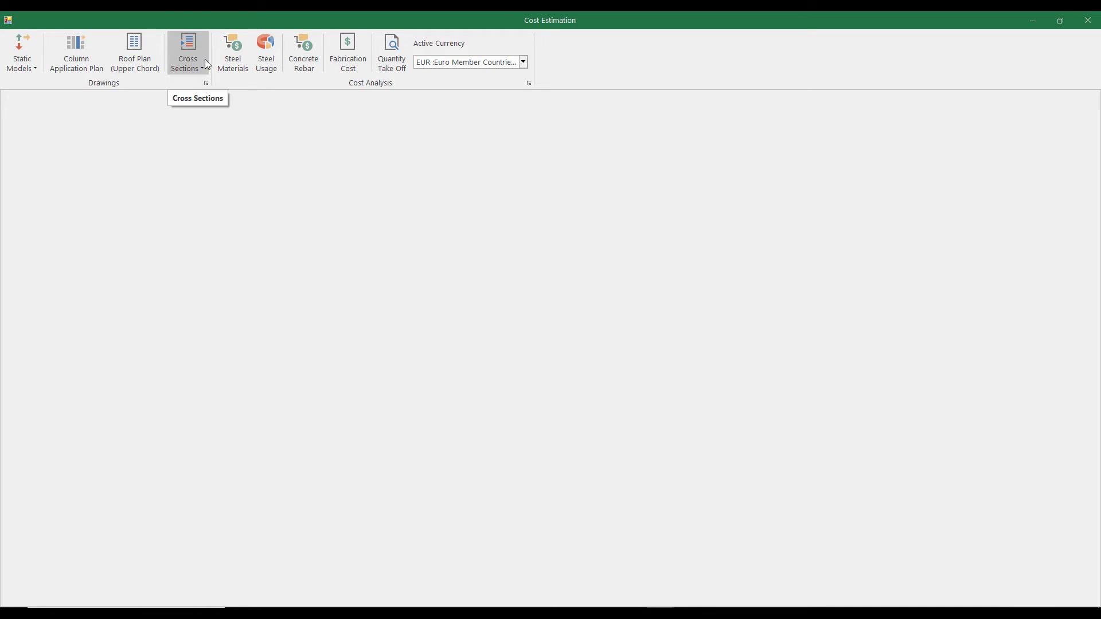
left_click(235, 60)
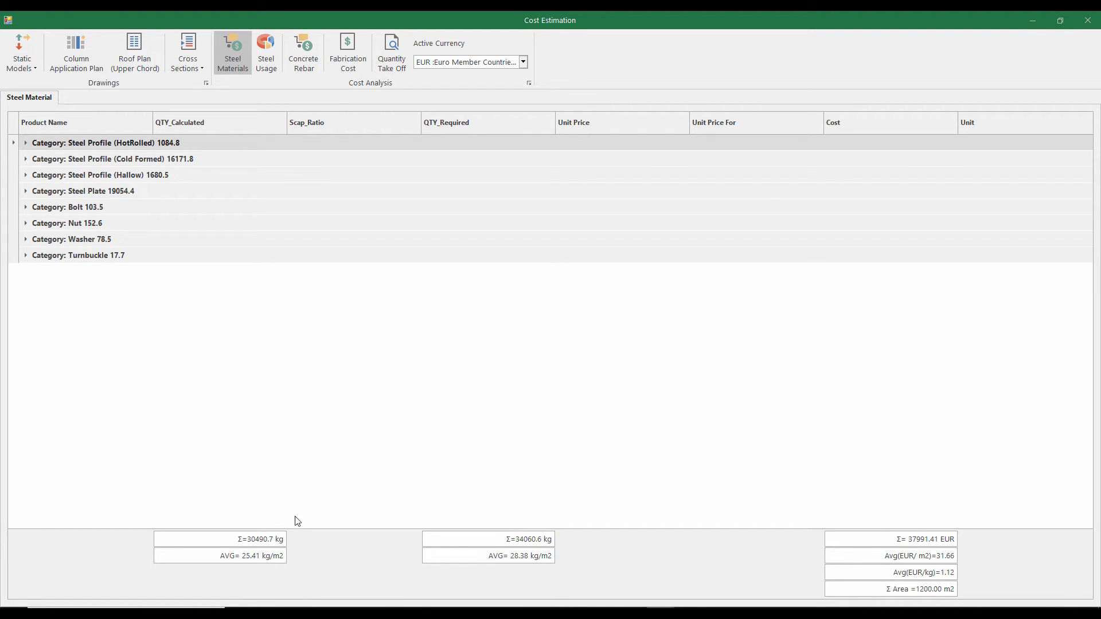
left_click(1090, 22)
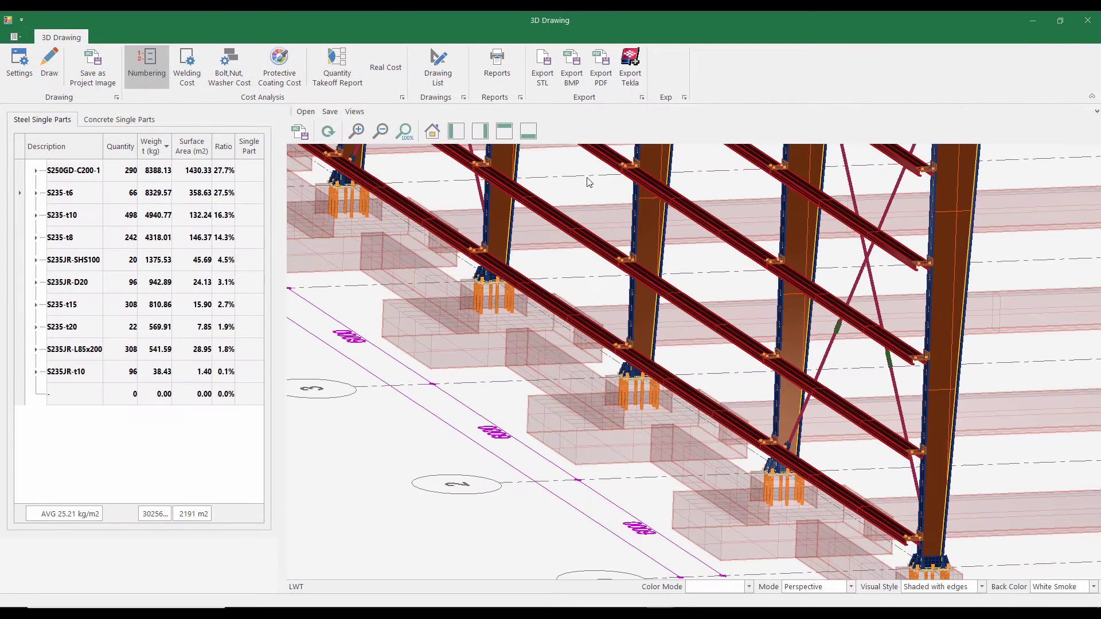
Open the drawing list and generate all drawings in the Plans group: column application, footing application and roof plan upper chord level
left_click(437, 76)
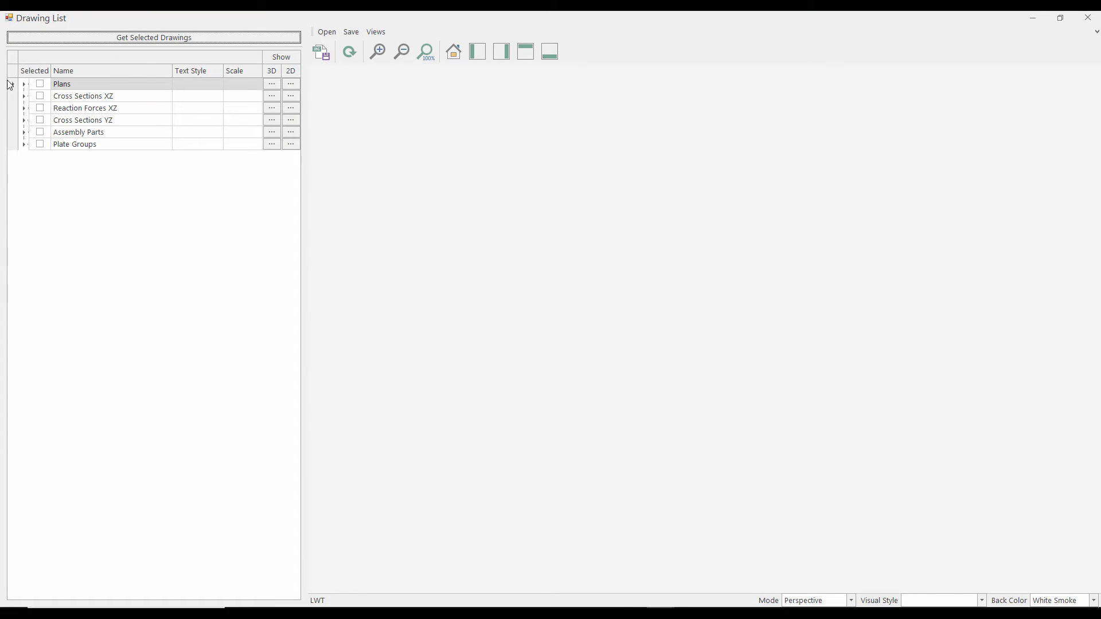
left_click(24, 85)
left_click(40, 84)
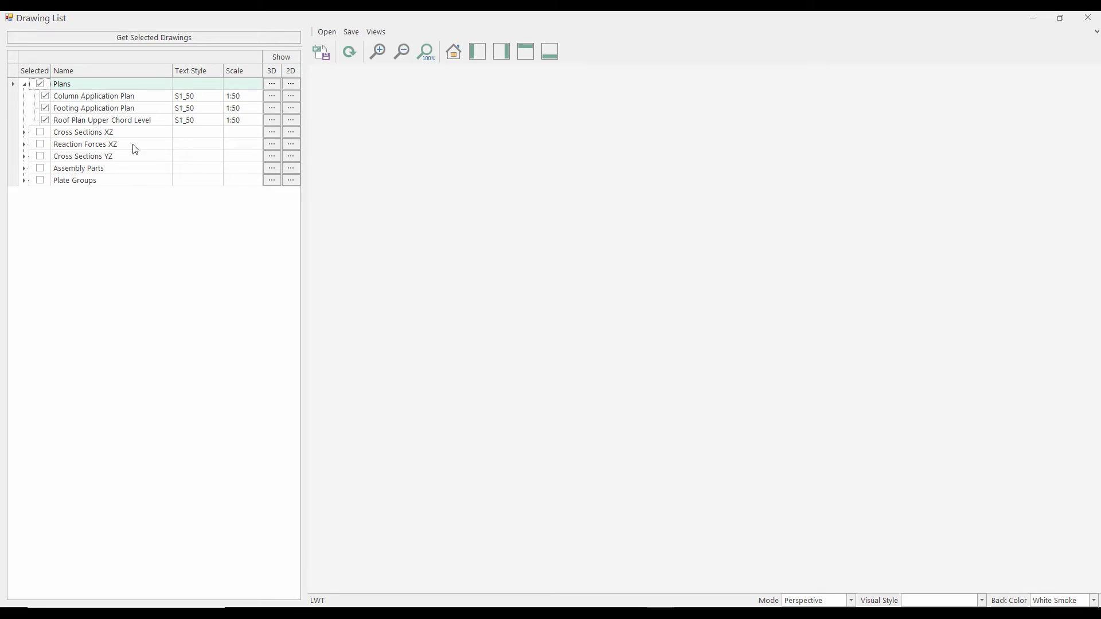
left_click(197, 39)
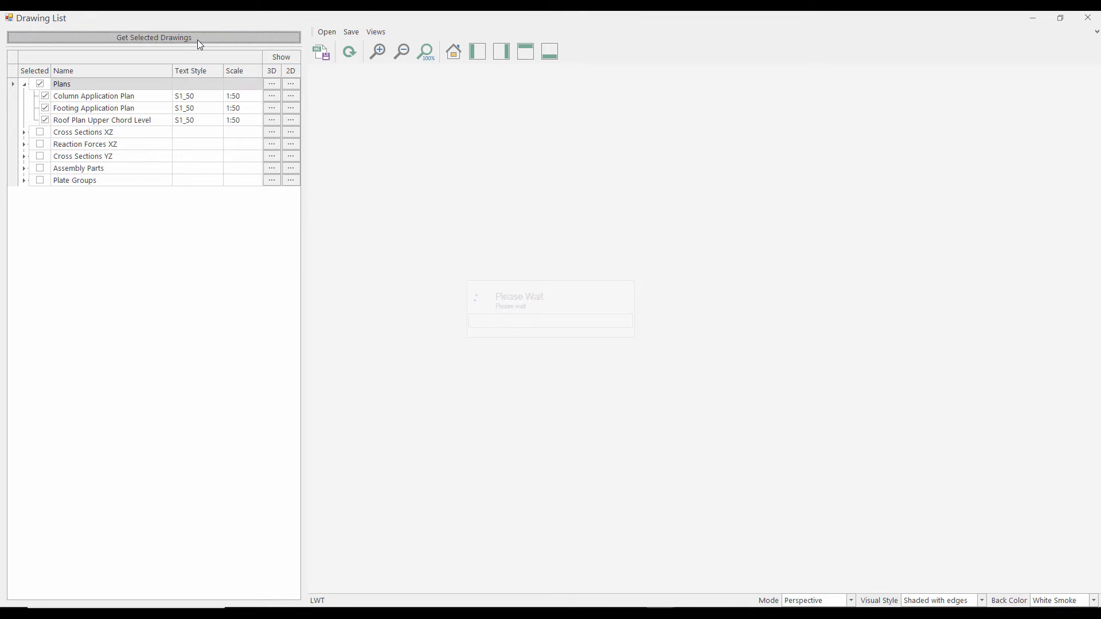
Examine the column application plan's labels, the anchor bolt detail and the AR101 section
scroll(526, 378, "up", 6)
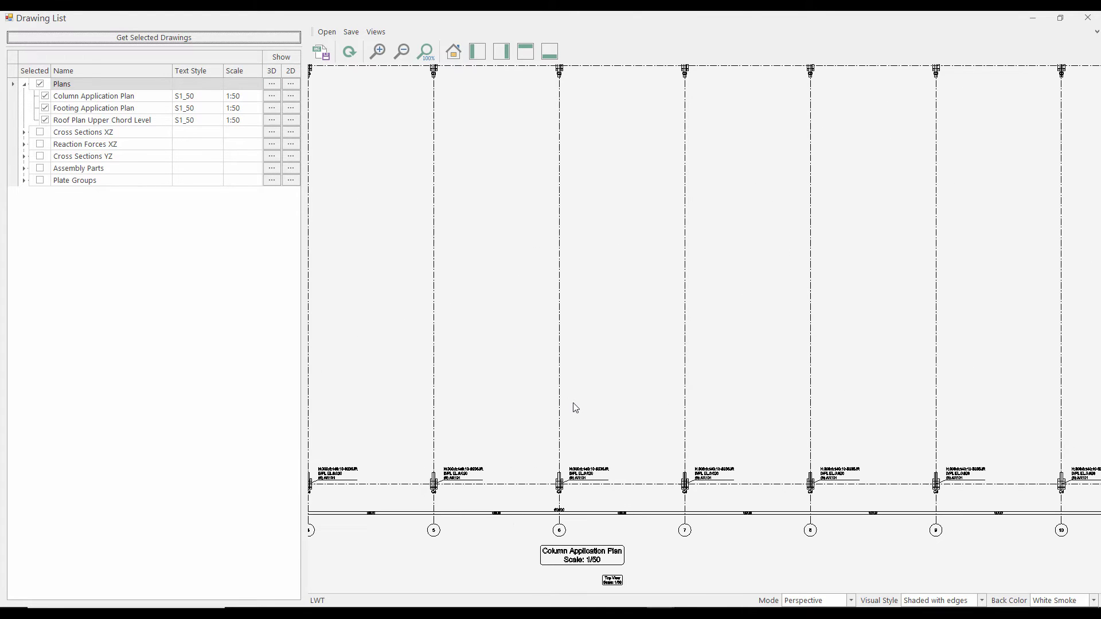
scroll(784, 435, "up", 5)
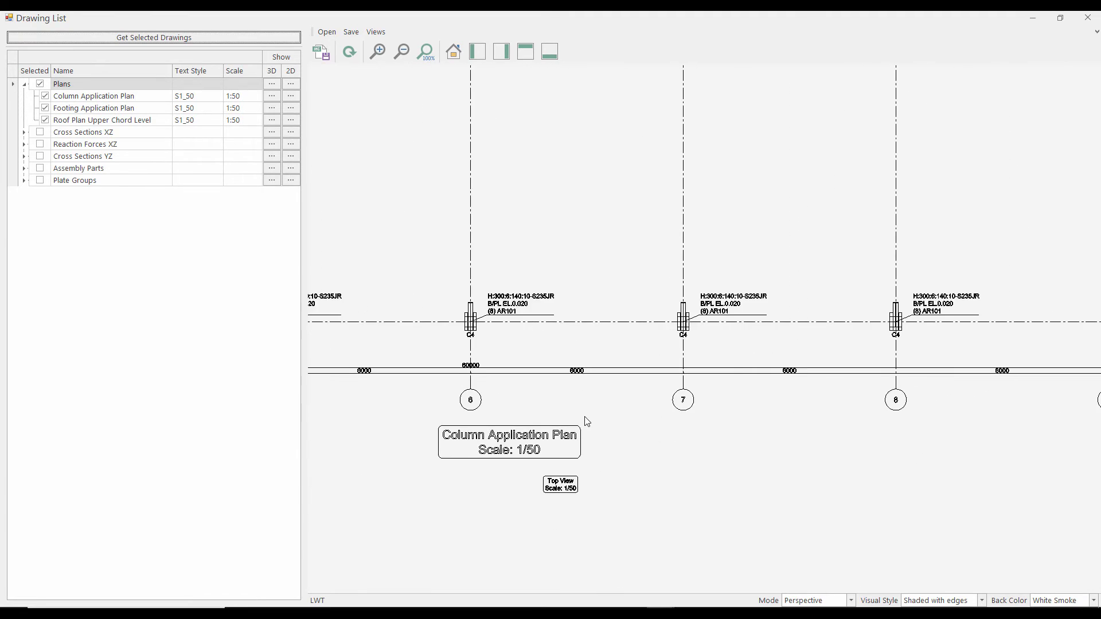
scroll(528, 322, "up", 2)
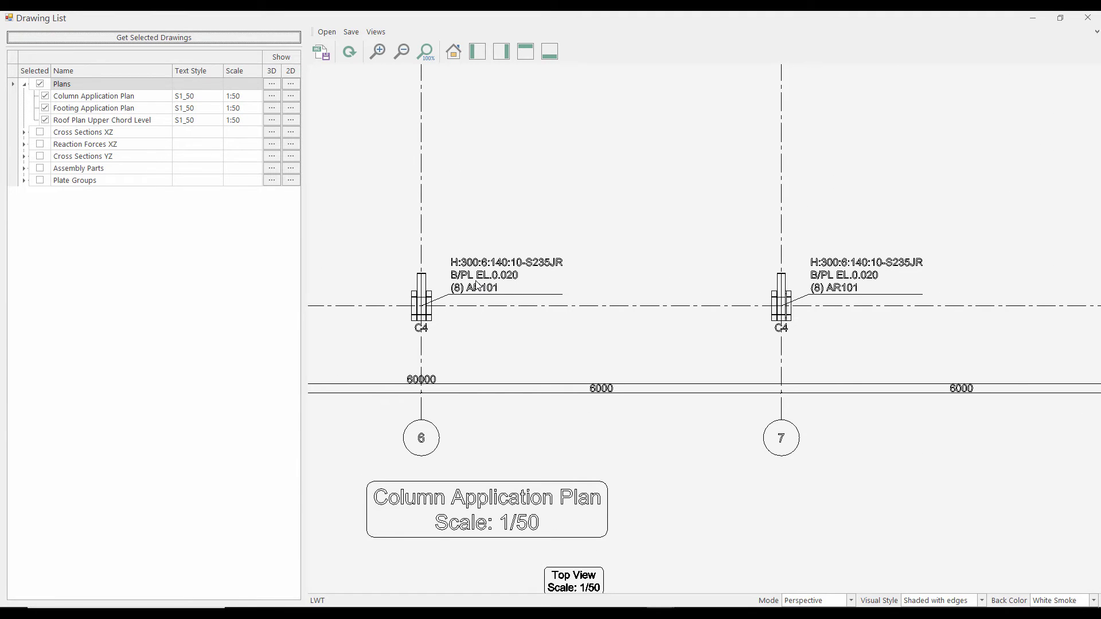
scroll(478, 286, "down", 12)
middle_click_drag(853, 325, 430, 360)
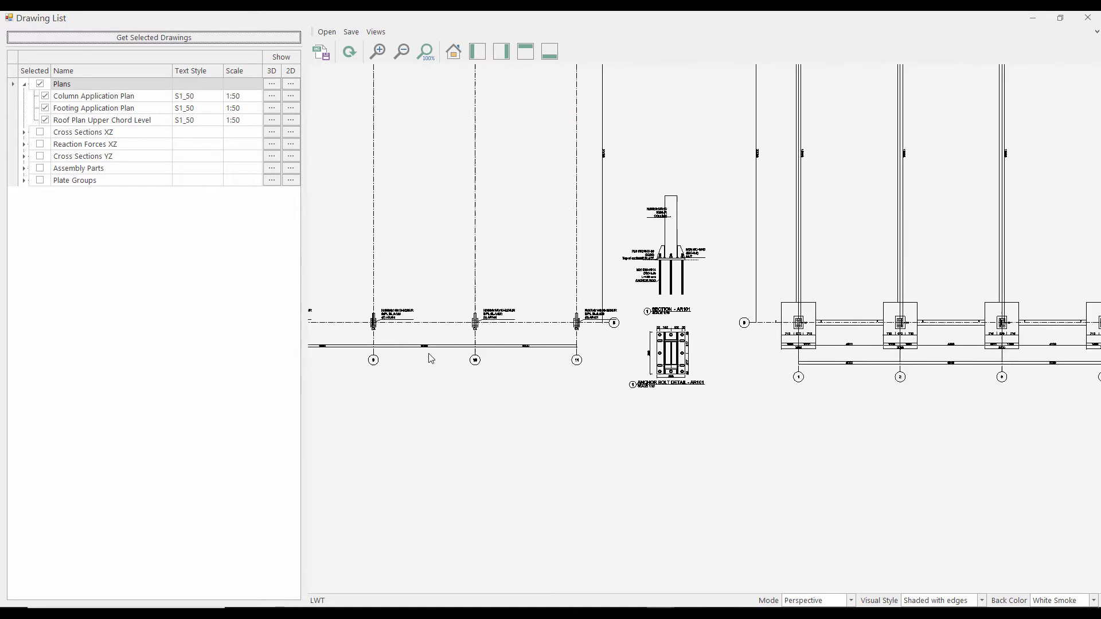
scroll(697, 358, "up", 3)
scroll(639, 339, "up", 4)
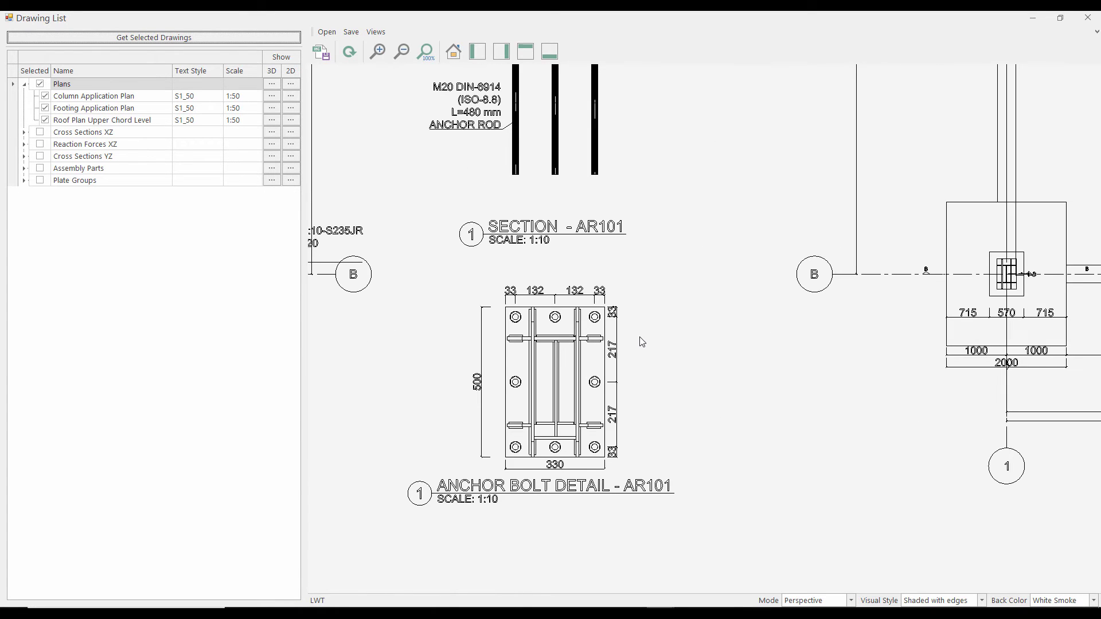
scroll(659, 310, "up", 1)
mouse_move(659, 310)
middle_mouse_down()
mouse_move(804, 535)
mouse_move(828, 551)
middle_mouse_up()
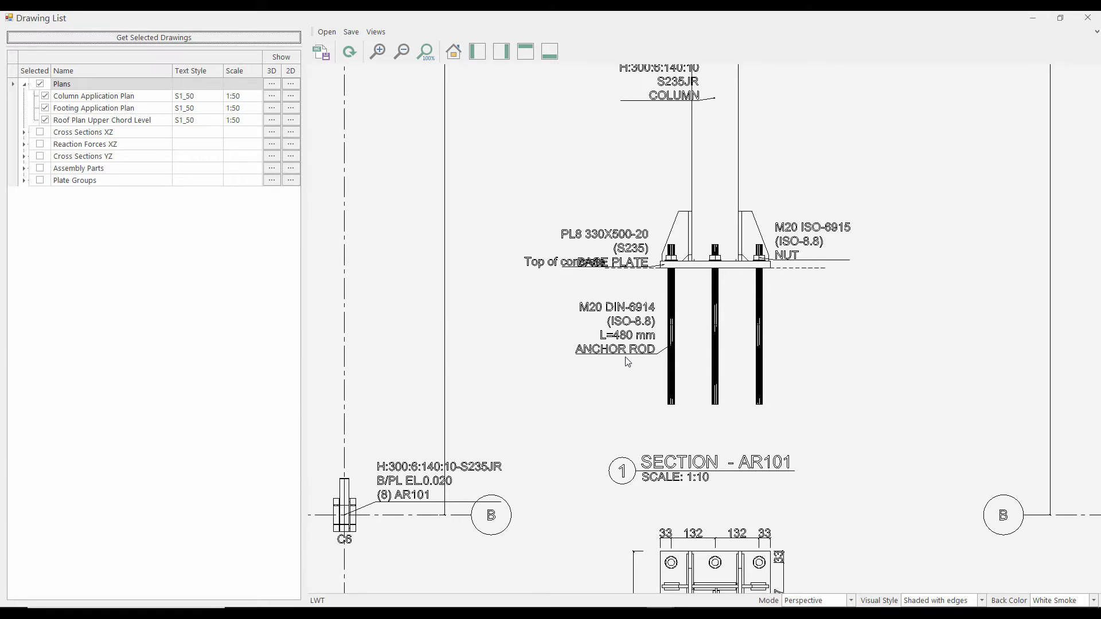
Examine the footing application plan and bring the roof plan into view
scroll(628, 362, "down", 4)
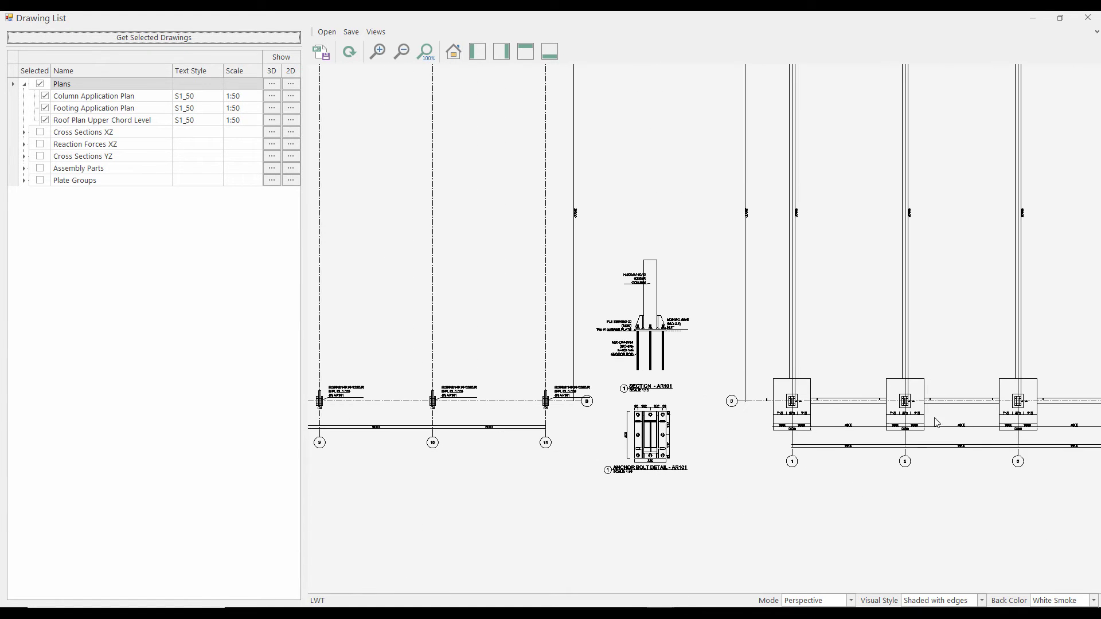
mouse_move(936, 423)
middle_mouse_down()
mouse_move(553, 440)
mouse_move(514, 459)
middle_mouse_up()
scroll(554, 466, "up", 1)
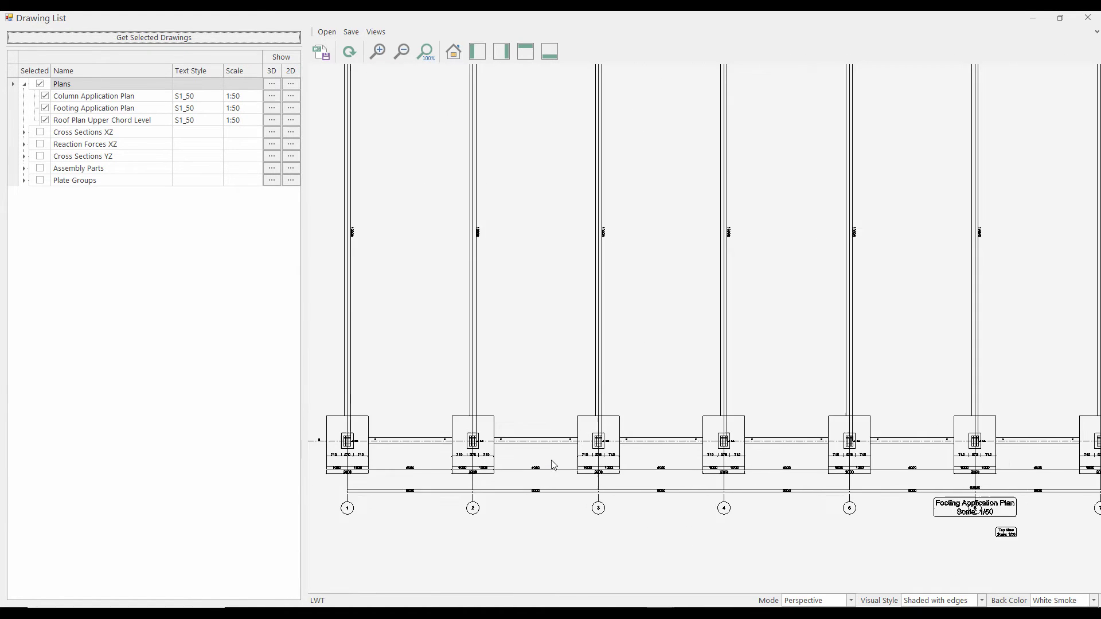
middle_click_drag(913, 468, 601, 443)
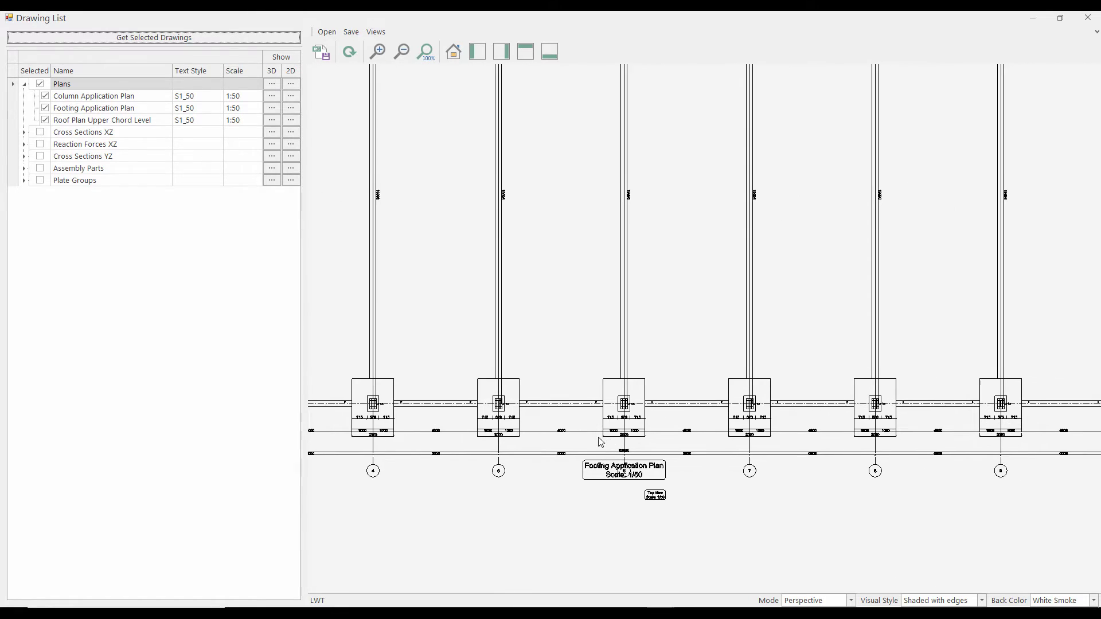
scroll(601, 442, "down", 4)
mouse_move(915, 277)
middle_mouse_down()
mouse_move(763, 328)
mouse_move(753, 355)
middle_mouse_up()
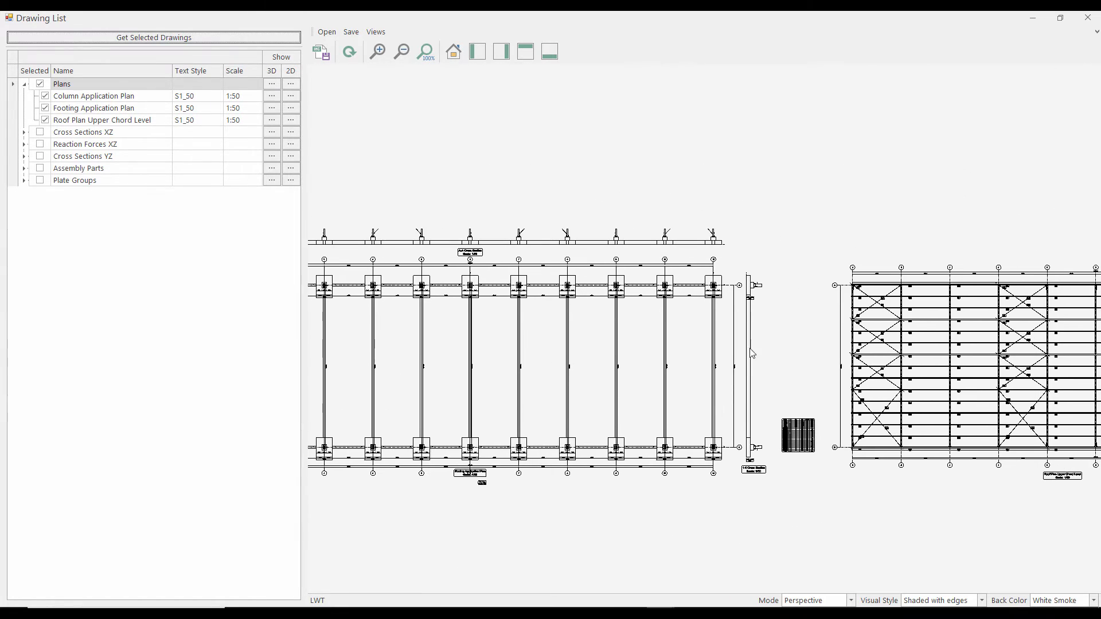
Examine the roof plan's purlin and bracing labels and the part table listing quantity, profile, material, length and weight
scroll(769, 408, "up", 3)
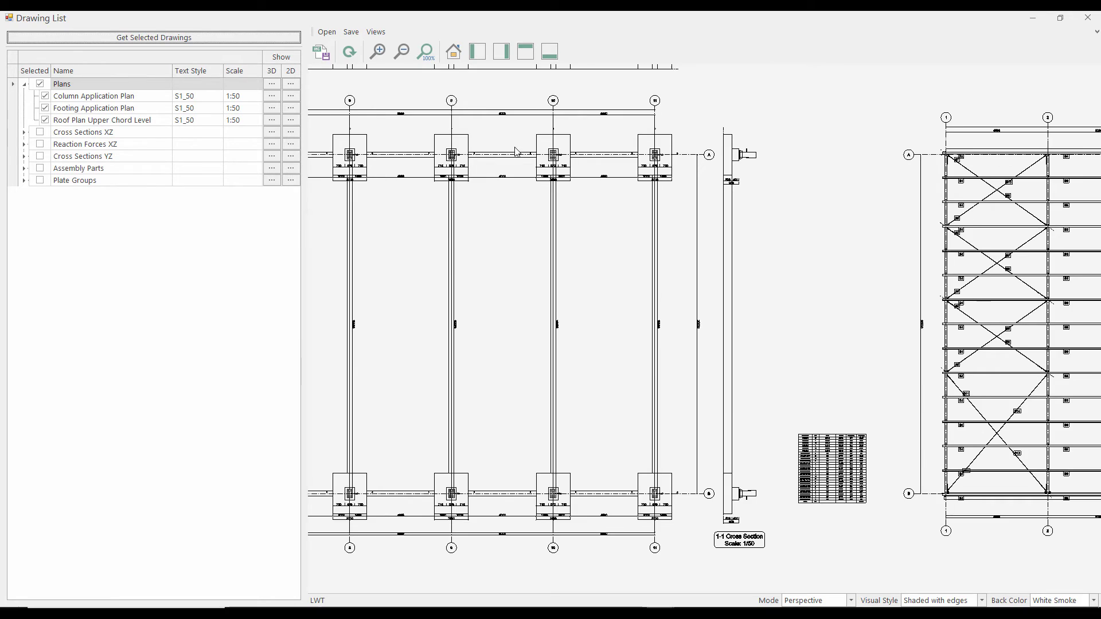
mouse_move(516, 152)
middle_mouse_down()
mouse_move(888, 327)
mouse_move(893, 352)
mouse_move(520, 249)
mouse_move(435, 183)
middle_mouse_up()
middle_click_drag(964, 406, 748, 312)
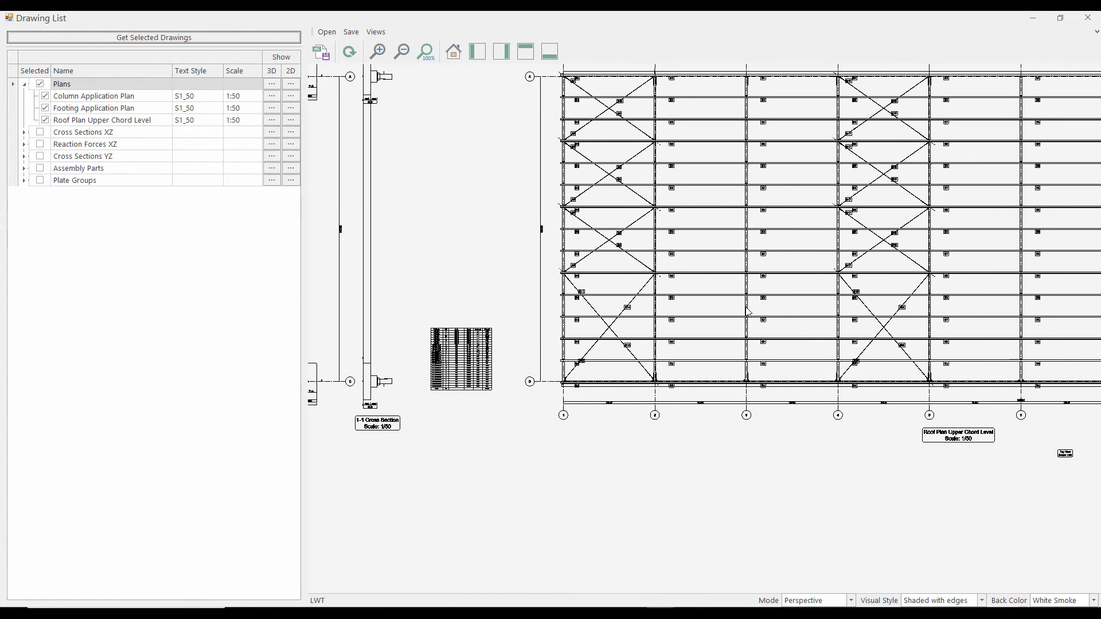
scroll(643, 265, "up", 6)
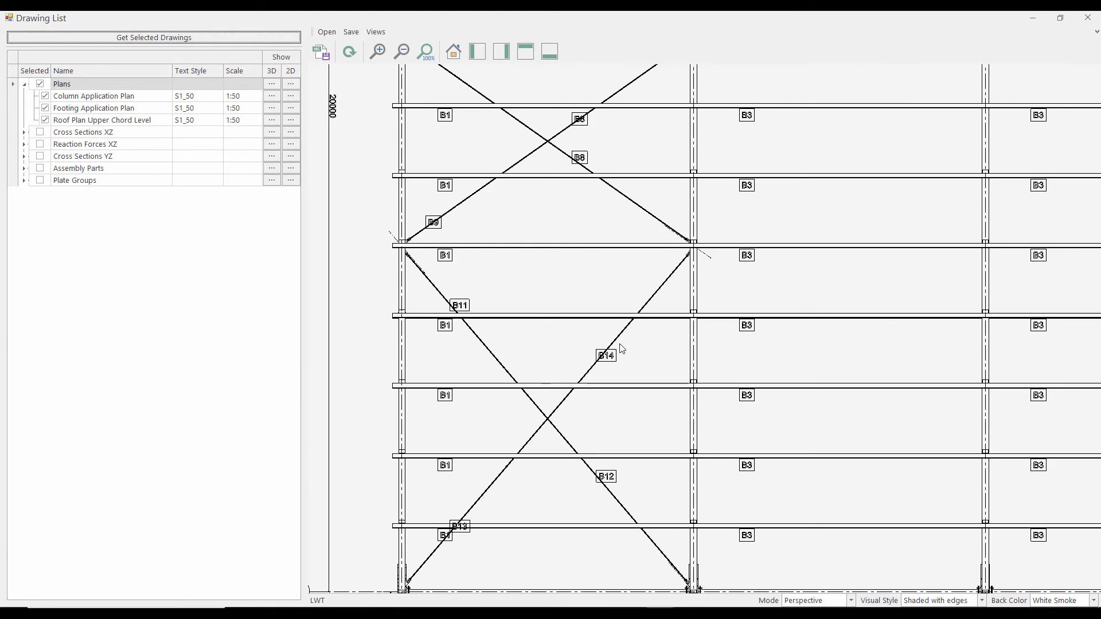
middle_click_drag(751, 320, 898, 297)
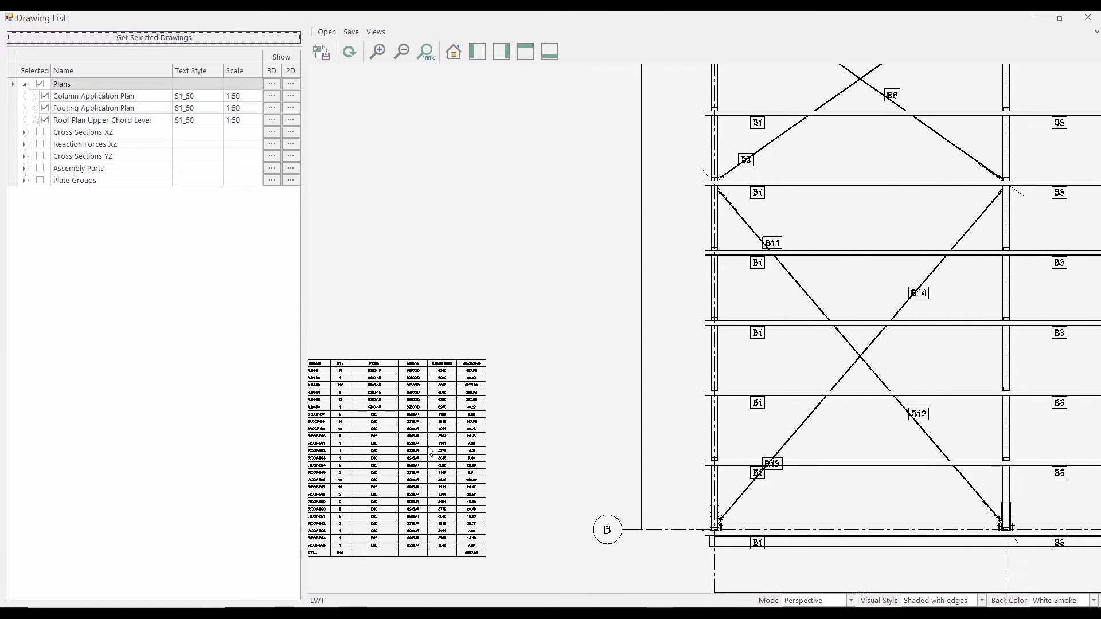
scroll(570, 373, "up", 4)
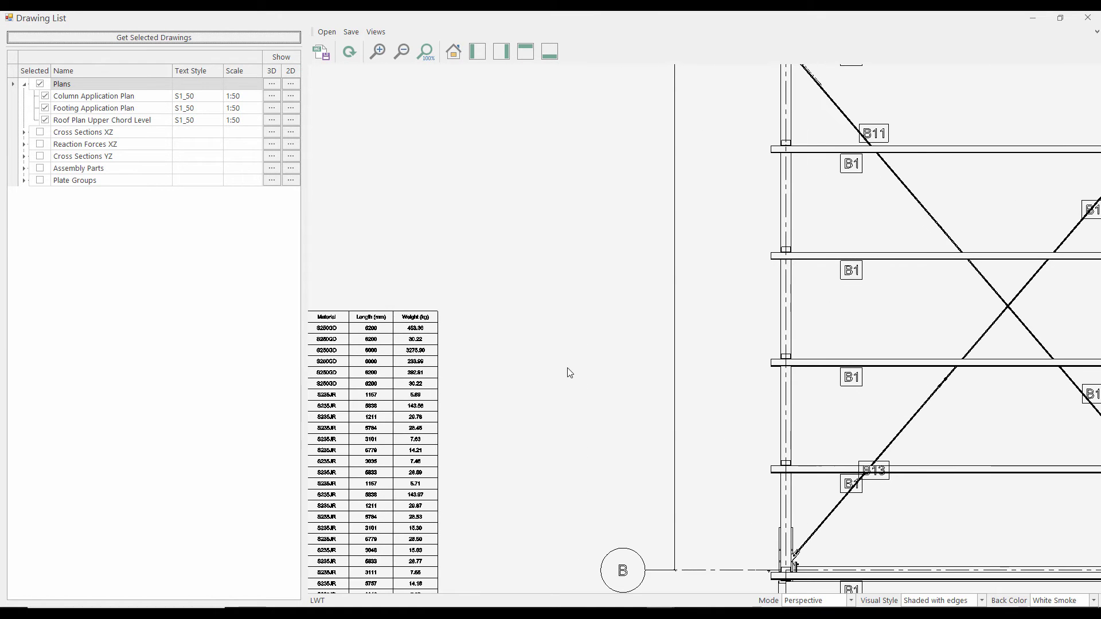
middle_click_drag(567, 367, 893, 319)
scroll(666, 363, "up", 3)
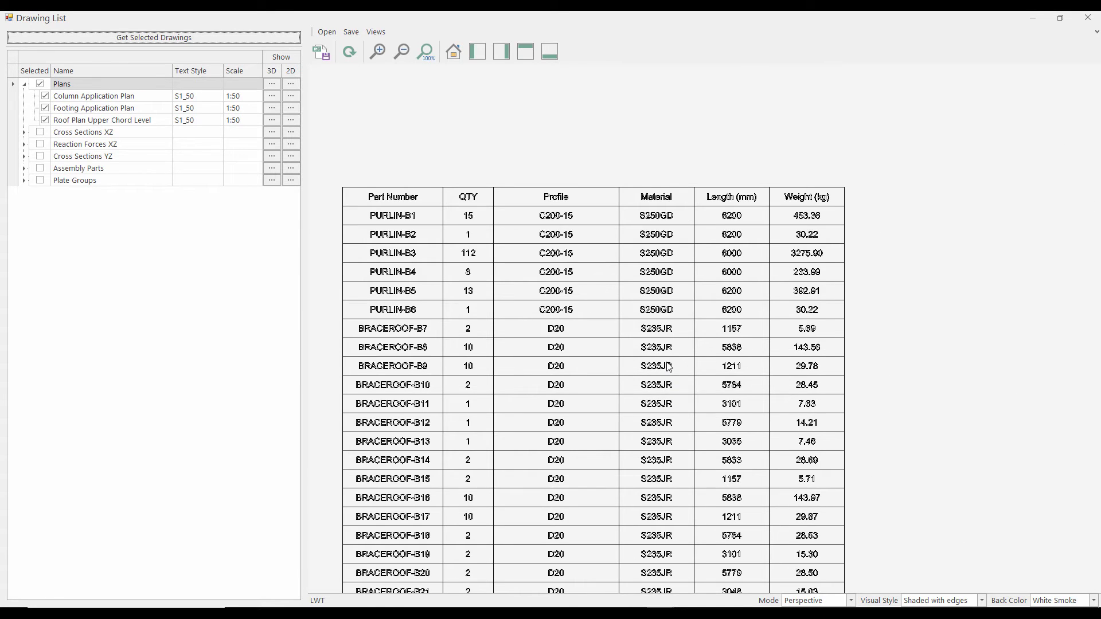
scroll(669, 367, "down", 2)
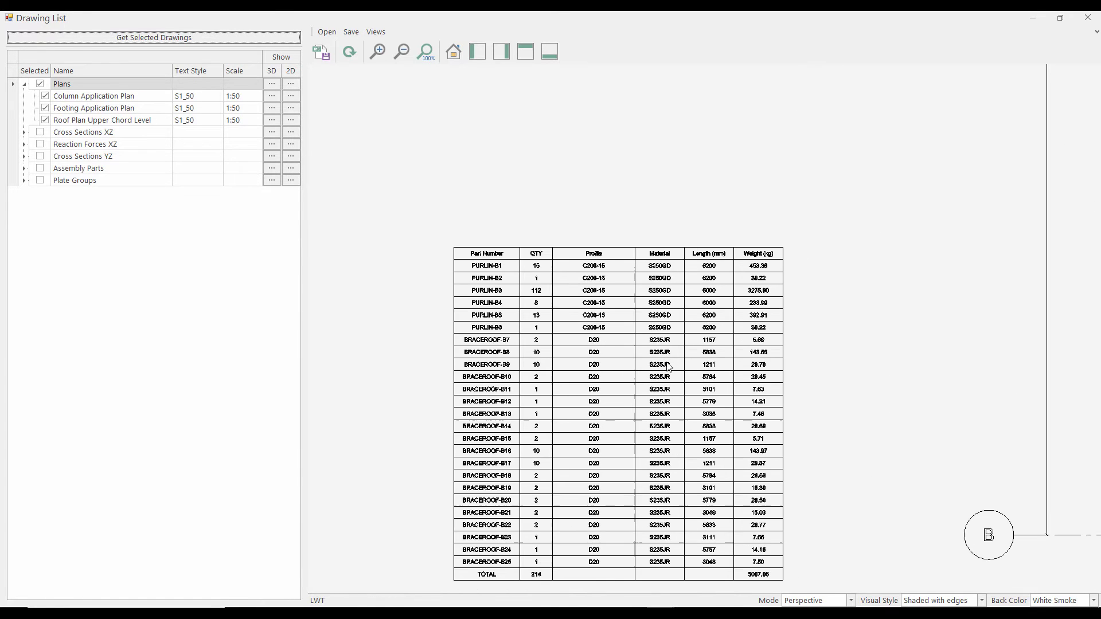
scroll(669, 367, "down", 6)
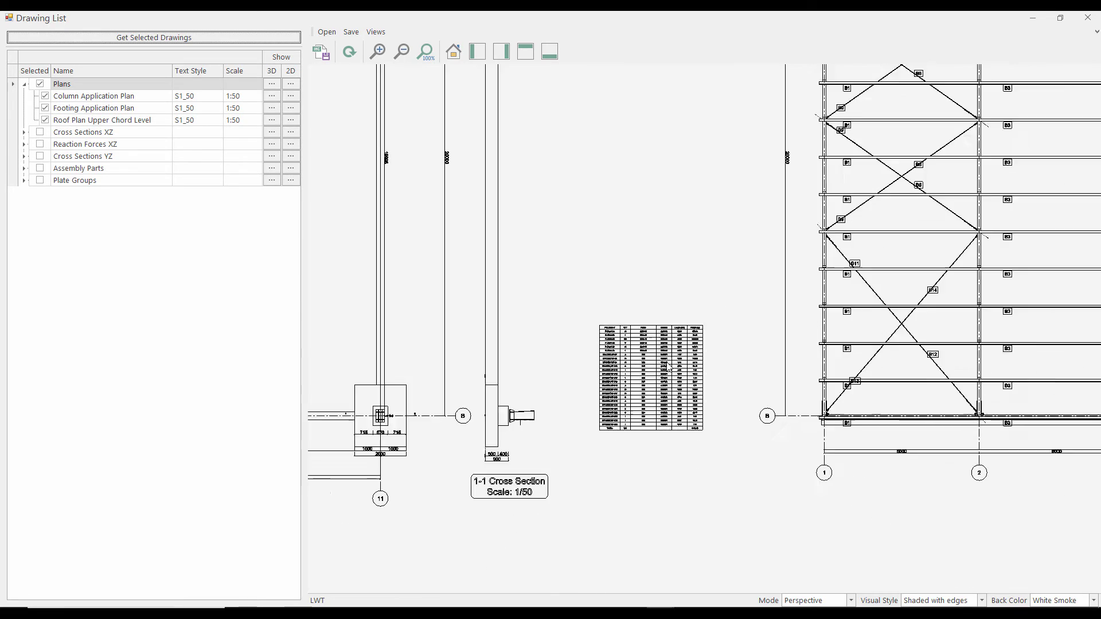
Deselect the Plans group and generate only the 2-2 Cross Section (Analysed) drawing from the Cross Sections XZ group
left_click(40, 84)
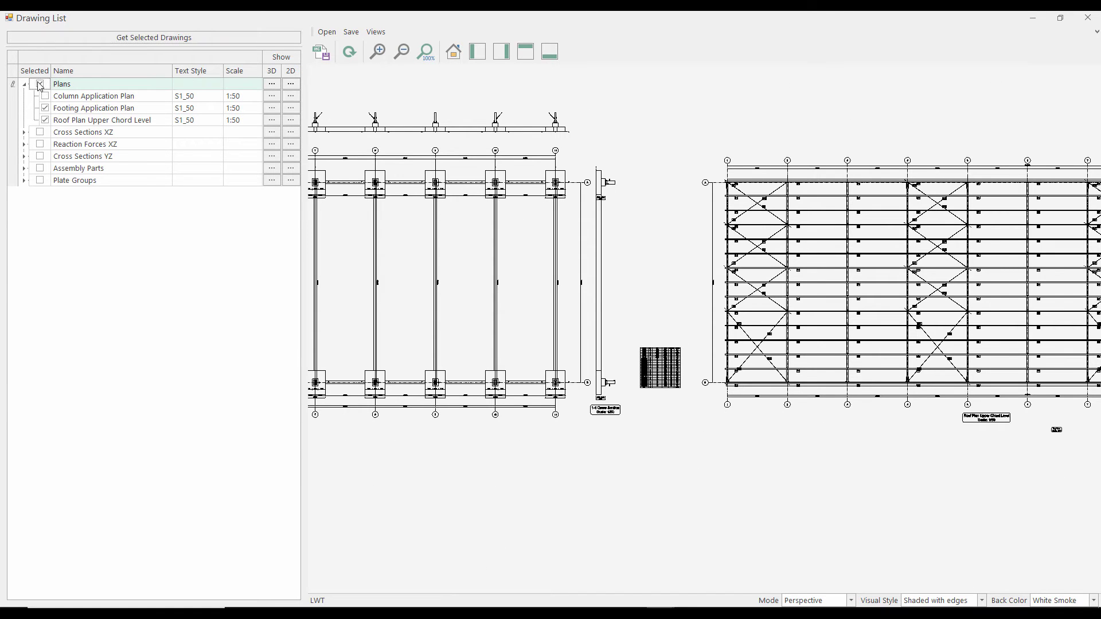
left_click(24, 132)
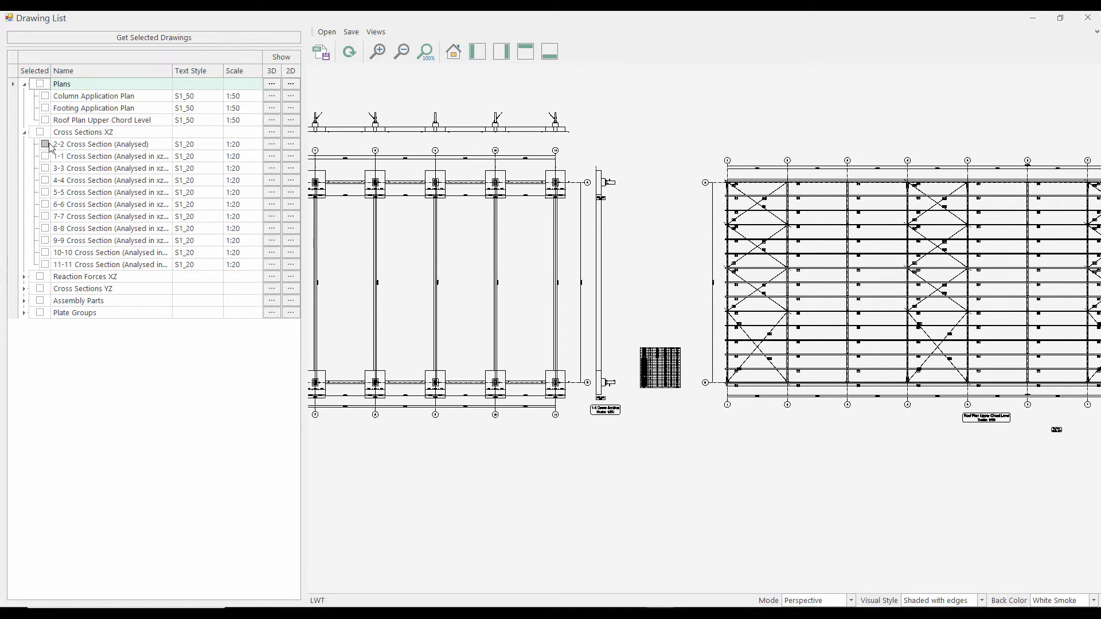
left_click(45, 144)
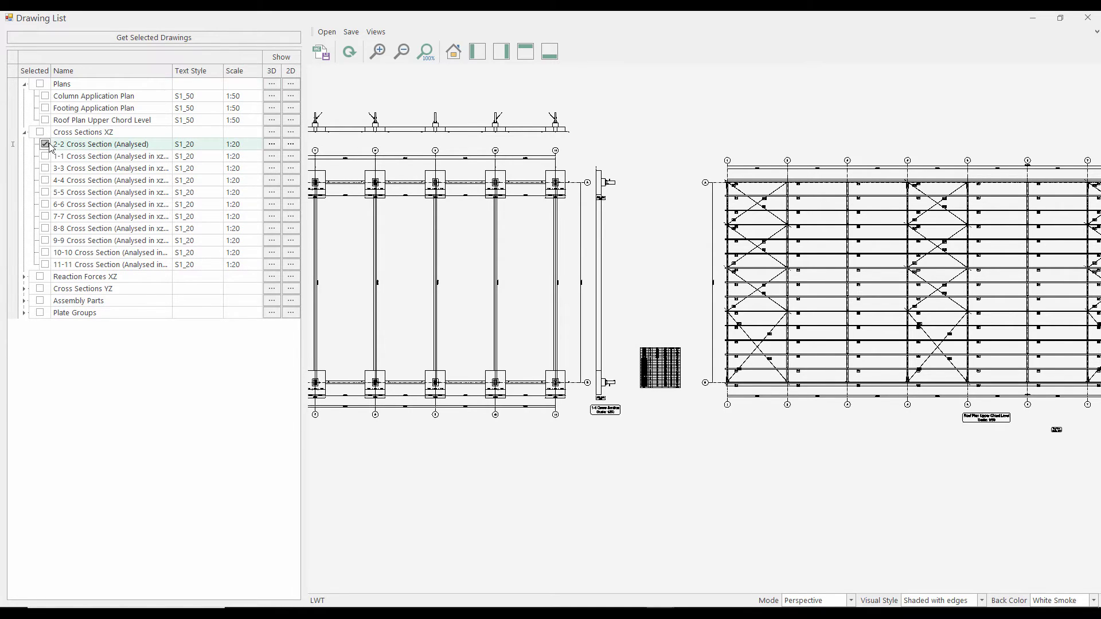
left_click(23, 277)
left_click(42, 278)
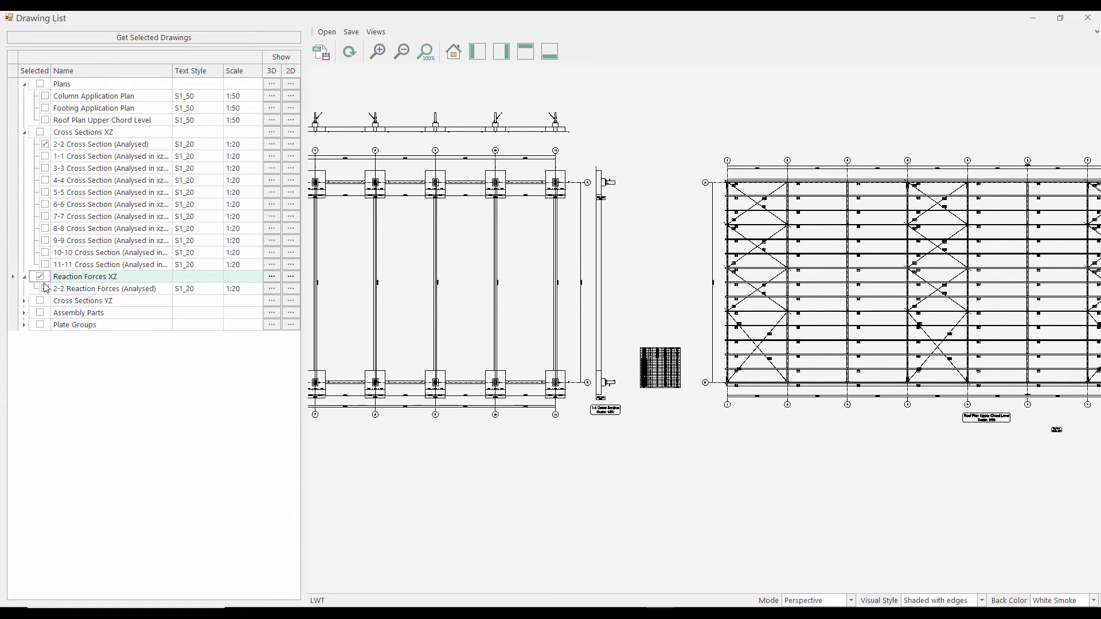
left_click(41, 277)
left_click(179, 38)
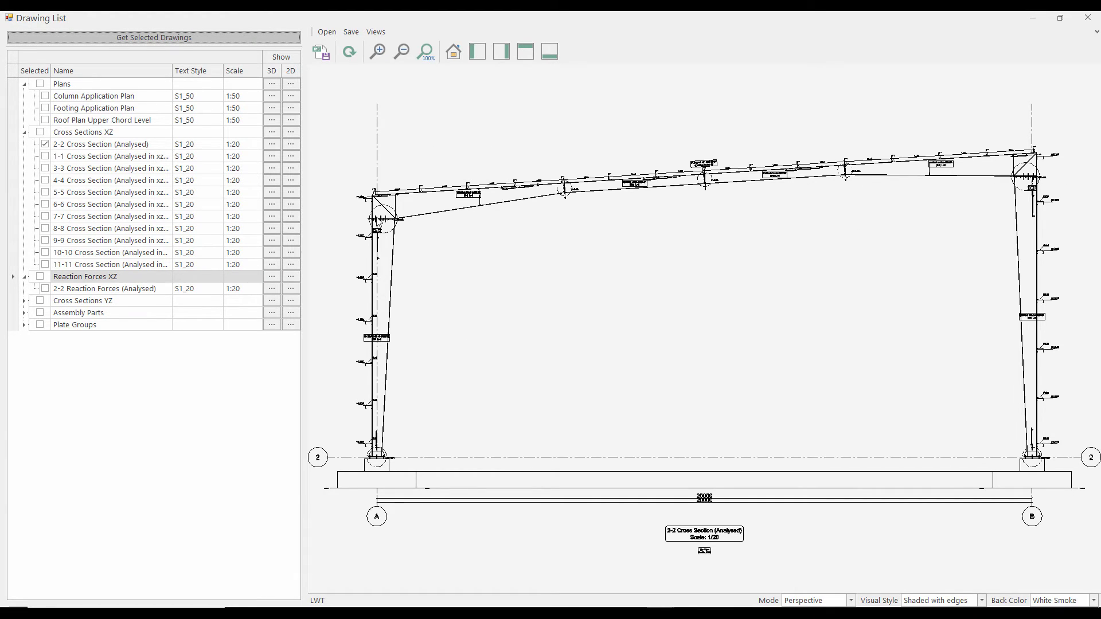
Examine the 2-2 cross section's column-to-rafter connection, purlin spacing, rafter splices and column at axis B
scroll(378, 221, "up", 5)
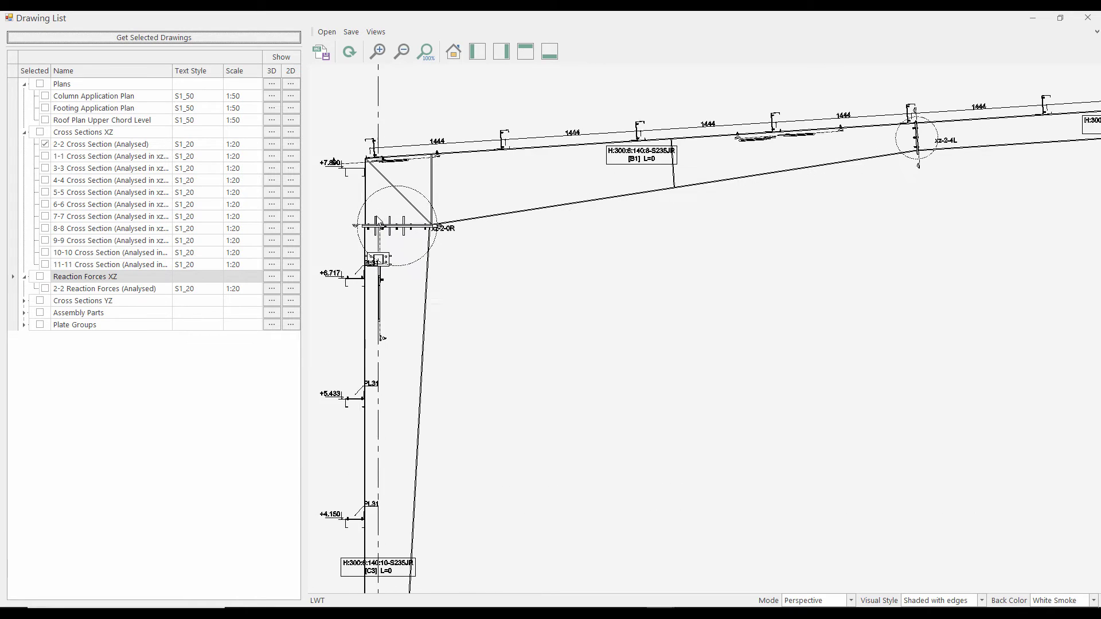
scroll(379, 220, "up", 3)
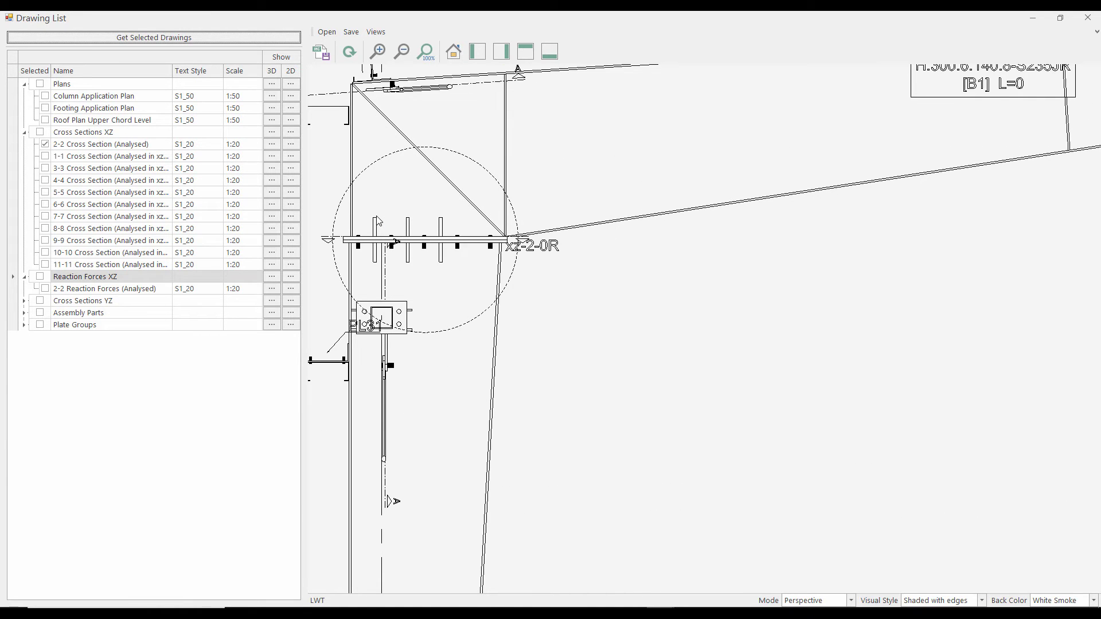
scroll(377, 221, "down", 10)
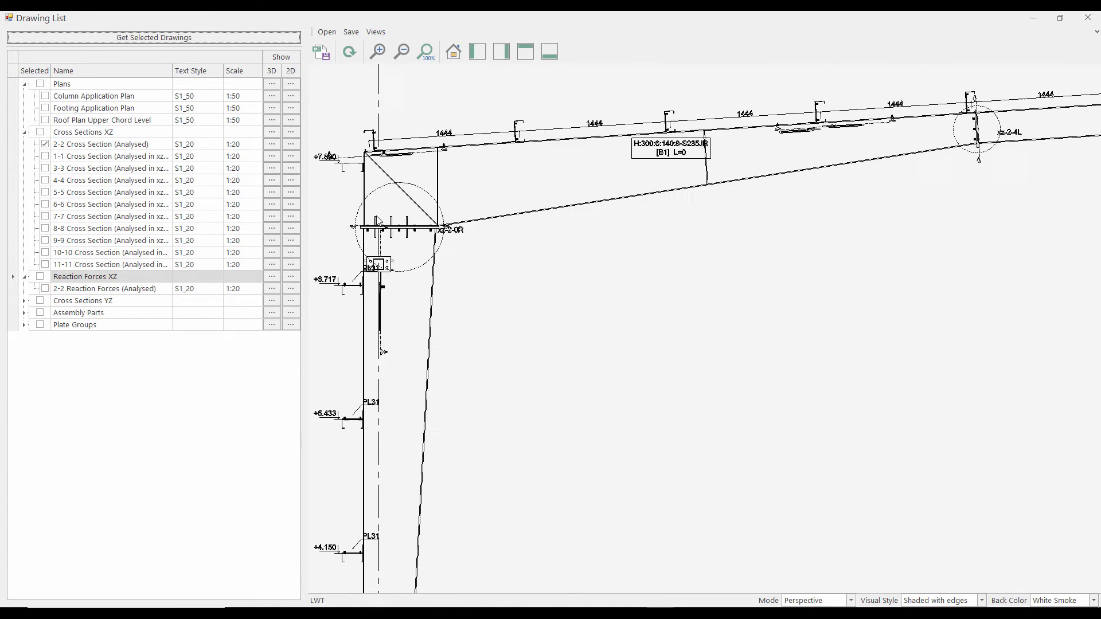
scroll(655, 203, "up", 5)
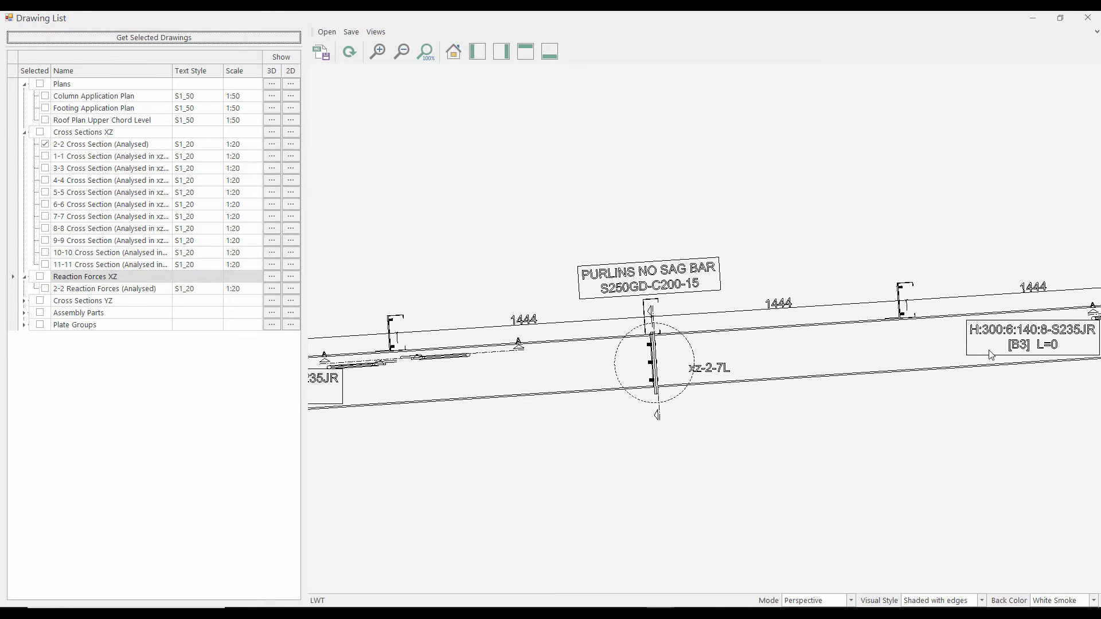
middle_click_drag(991, 355, 624, 287)
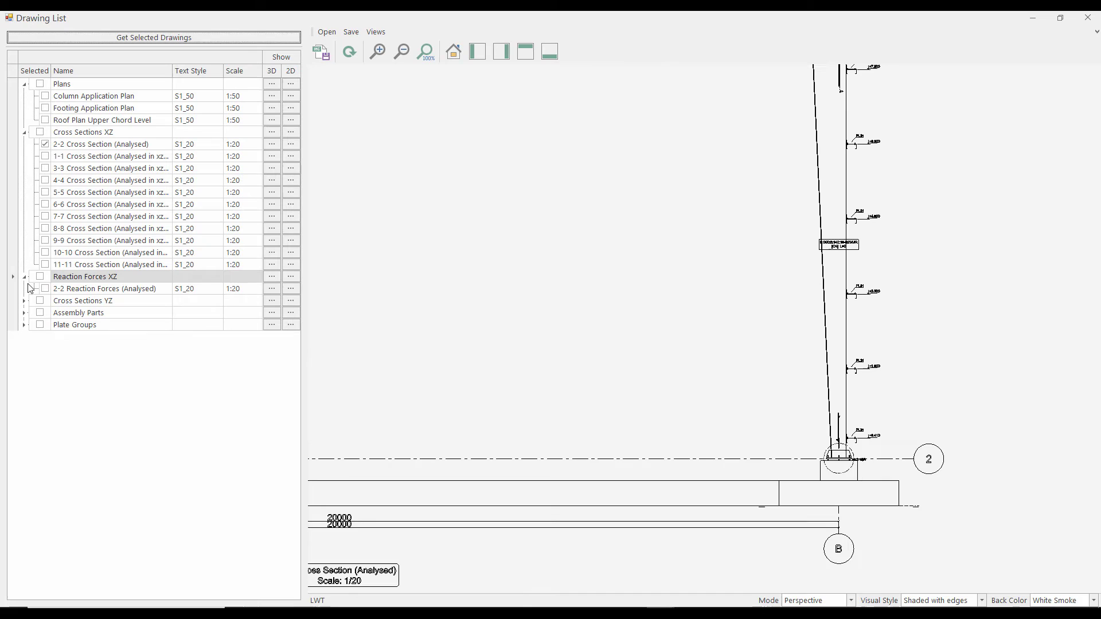
Deselect the 2-2 cross section and generate the 2-2 Reaction Forces (Analysed) drawing from the Reaction Forces XZ group
left_click(39, 277)
left_click(46, 144)
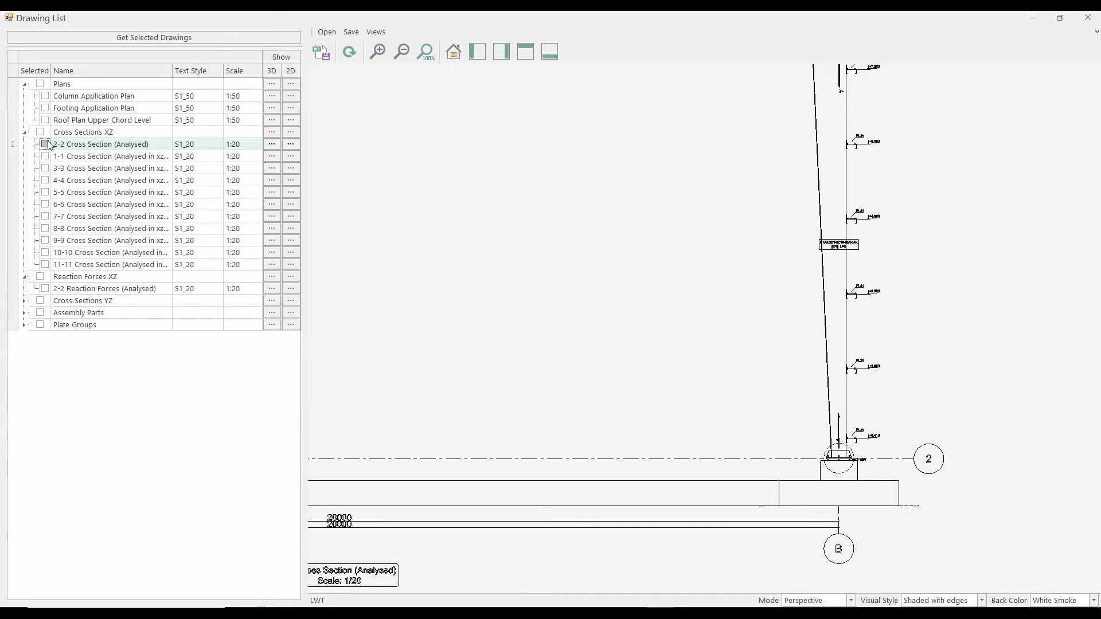
left_click(41, 278)
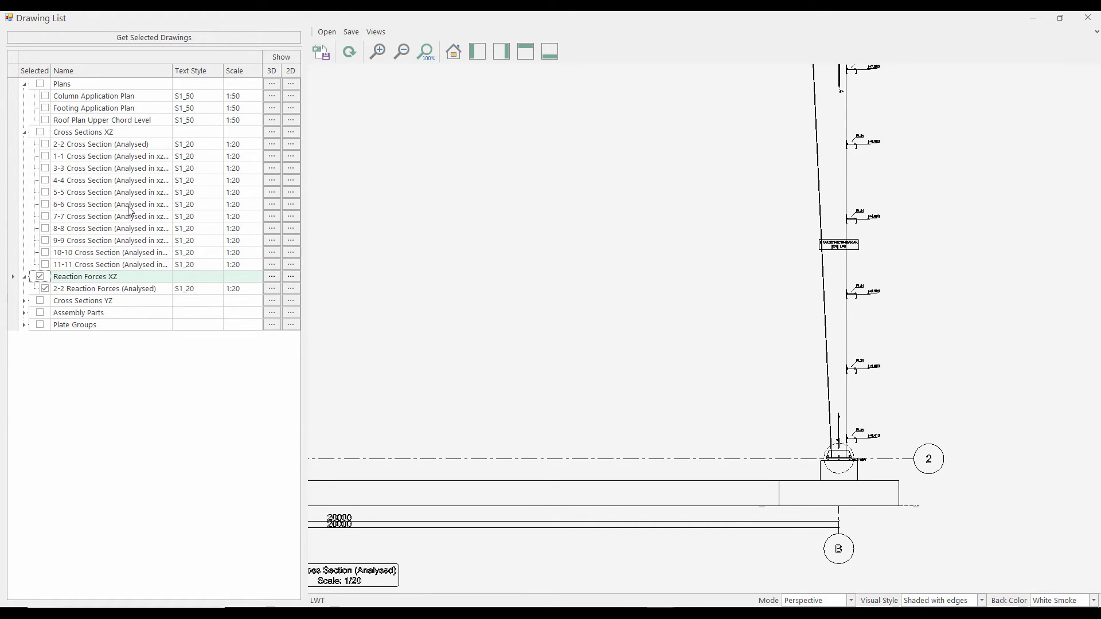
left_click(265, 40)
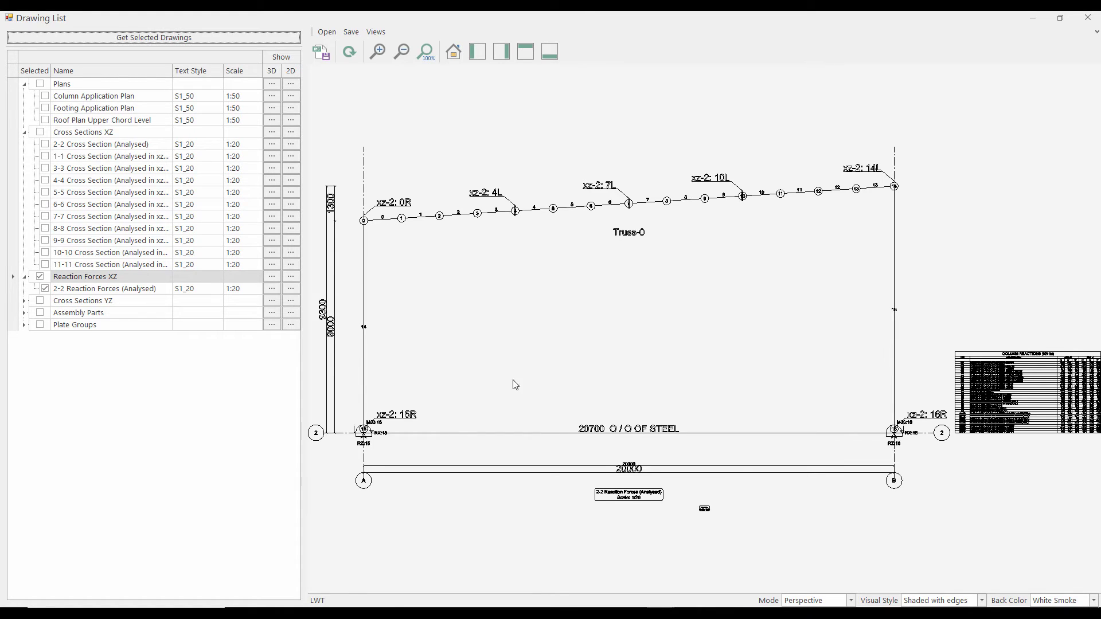
Examine the reaction labels at the column bases and the column reactions table by load combination
scroll(569, 388, "up", 2)
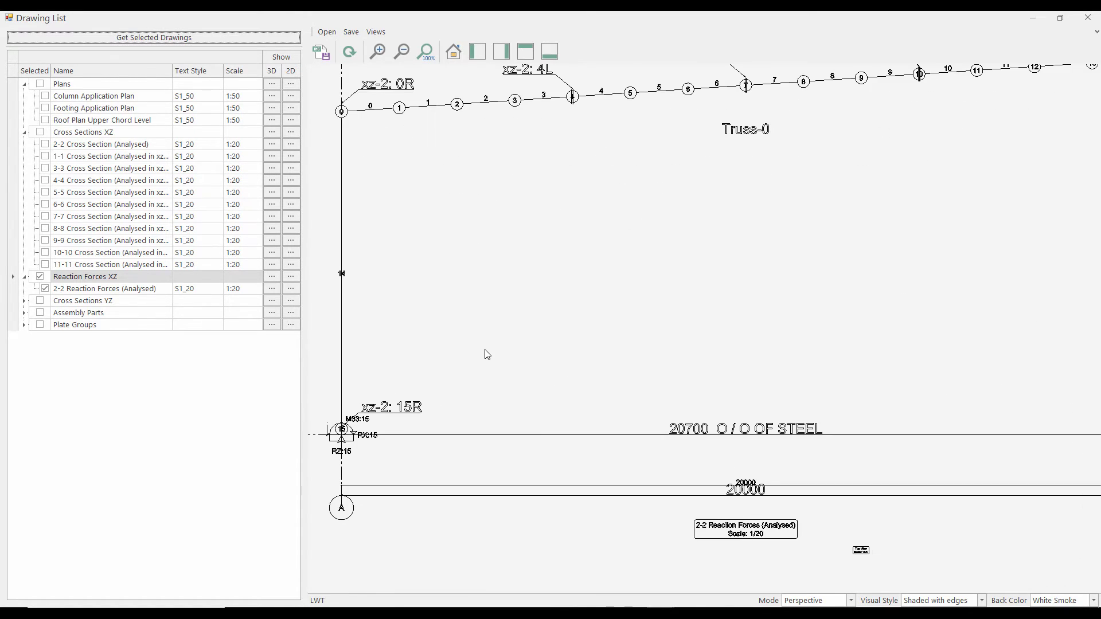
scroll(341, 441, "up", 4)
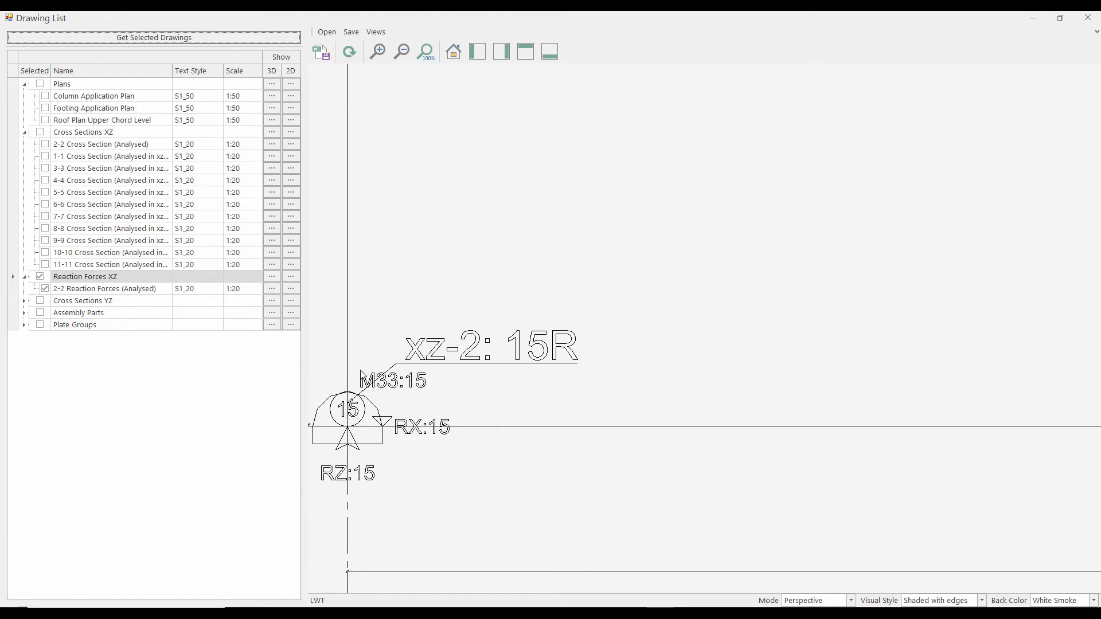
scroll(405, 445, "down", 5)
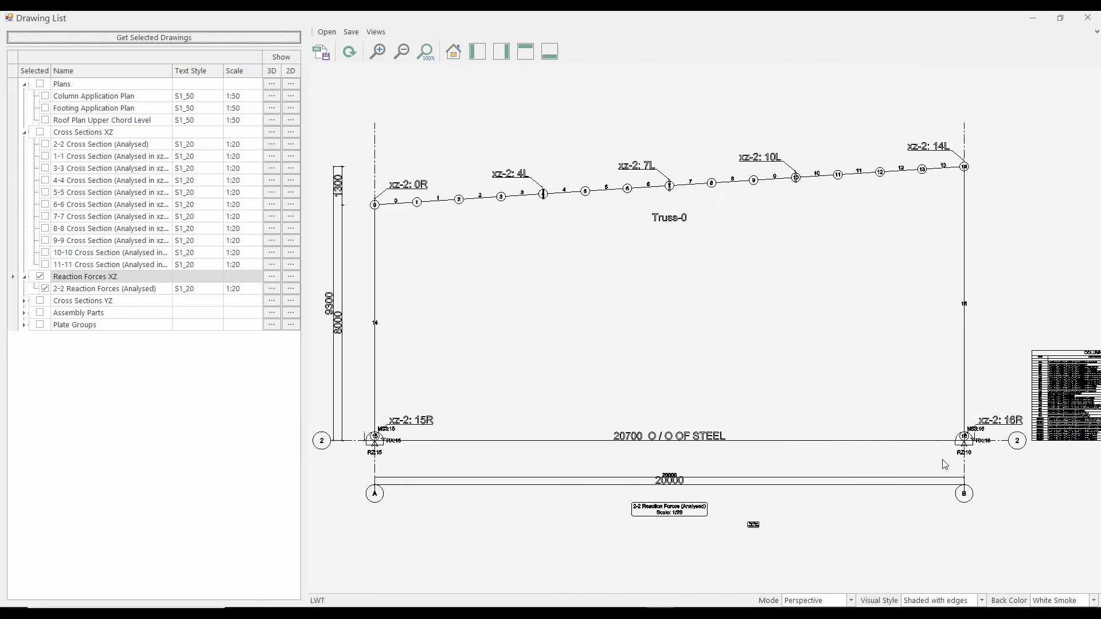
scroll(755, 461, "up", 1)
scroll(755, 455, "up", 5)
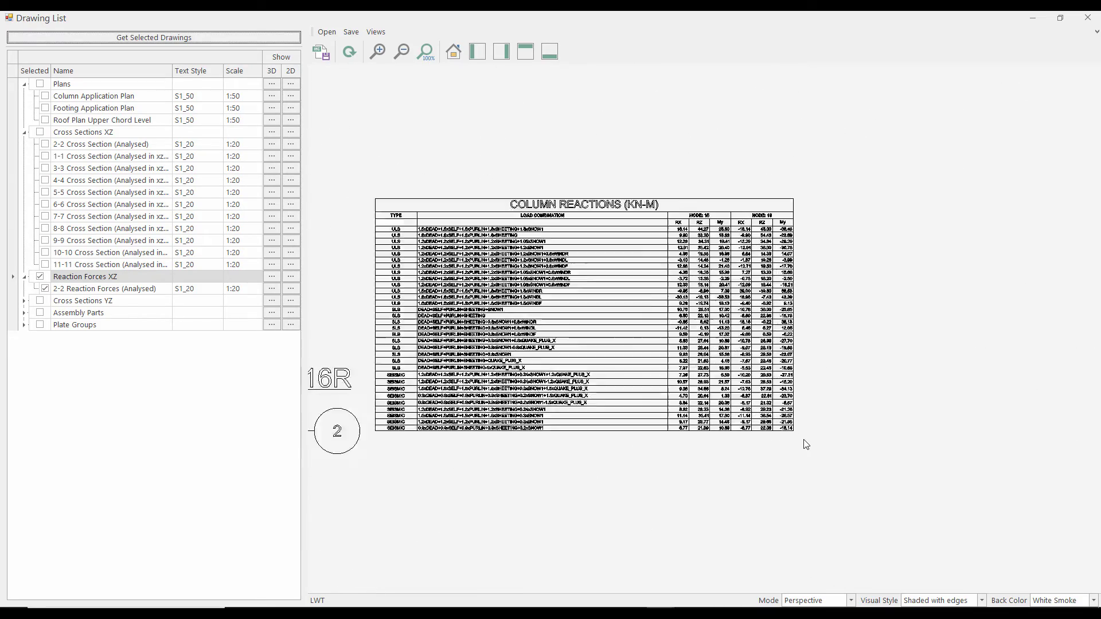
middle_click_drag(731, 358, 920, 457)
scroll(917, 453, "up", 2)
scroll(918, 453, "down", 1)
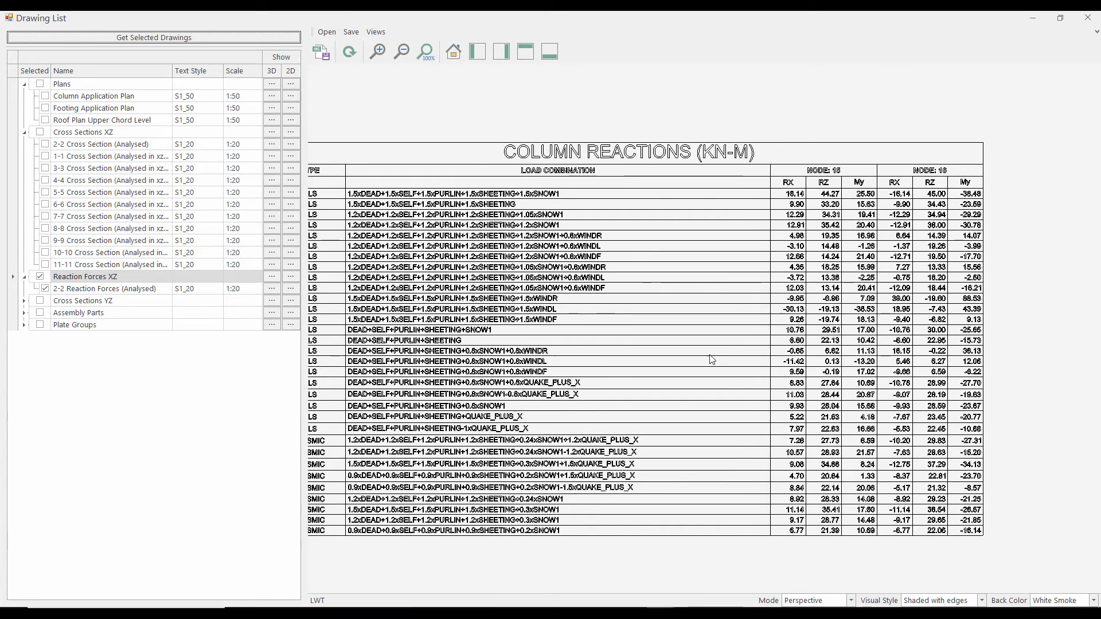
middle_click_drag(711, 346, 777, 352)
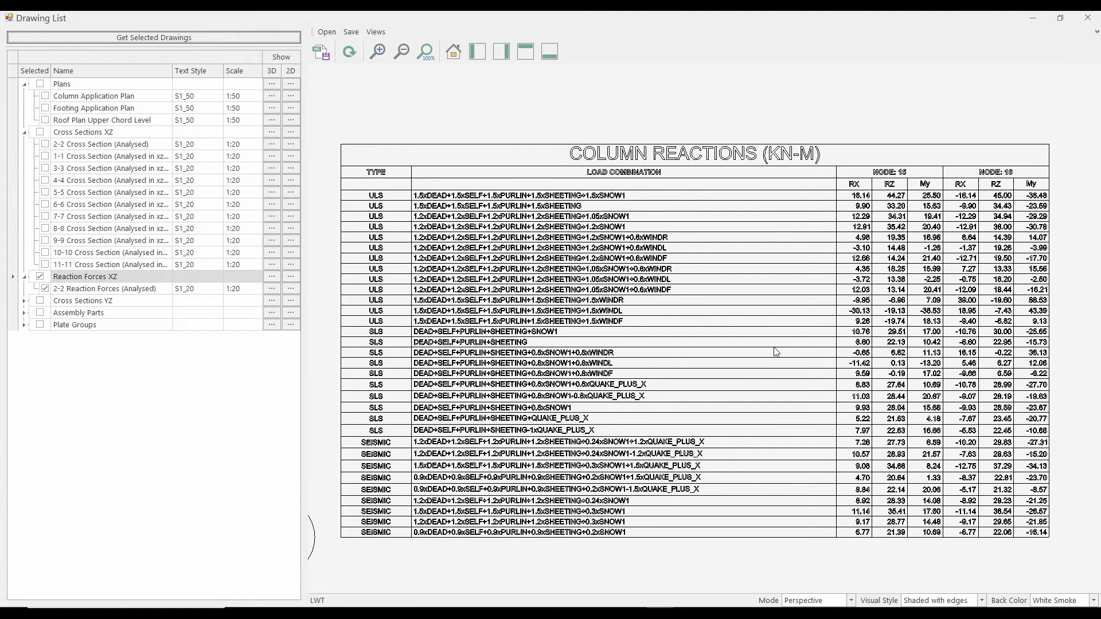
Deselect Reaction Forces XZ and generate all Plate Groups drawings: t6, t8, t10, t15 and t20
left_click(40, 276)
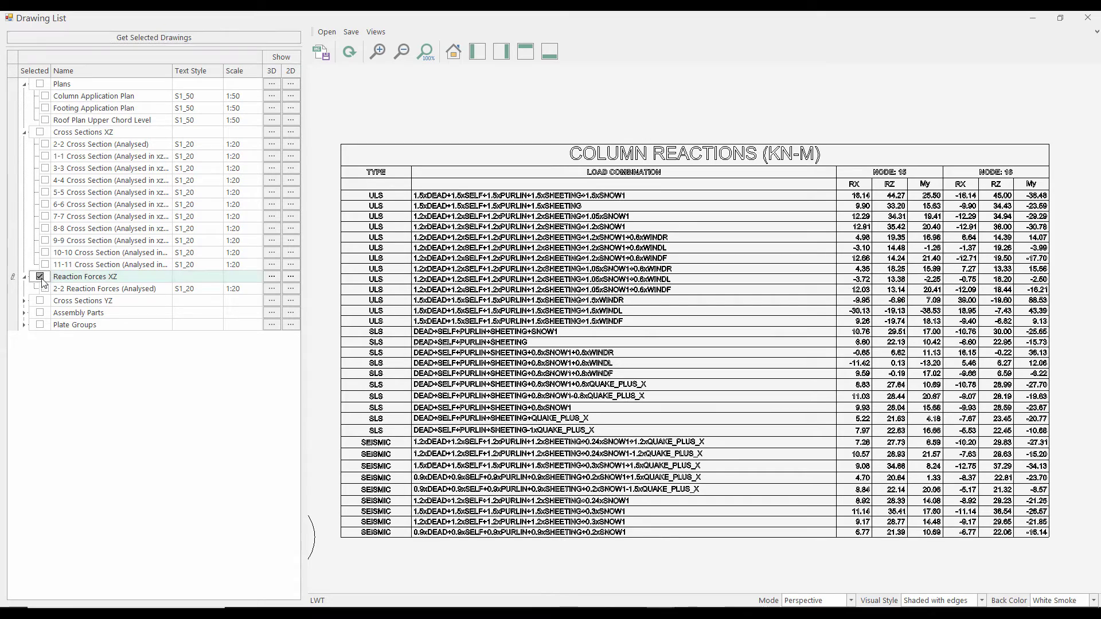
left_click(25, 325)
left_click(40, 325)
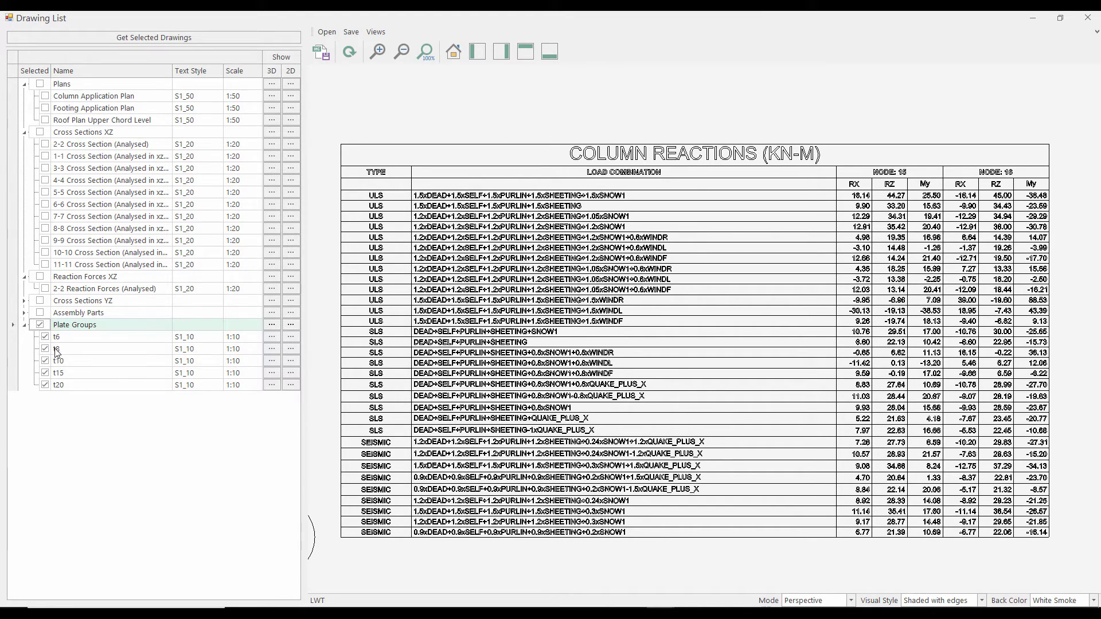
left_click(183, 38)
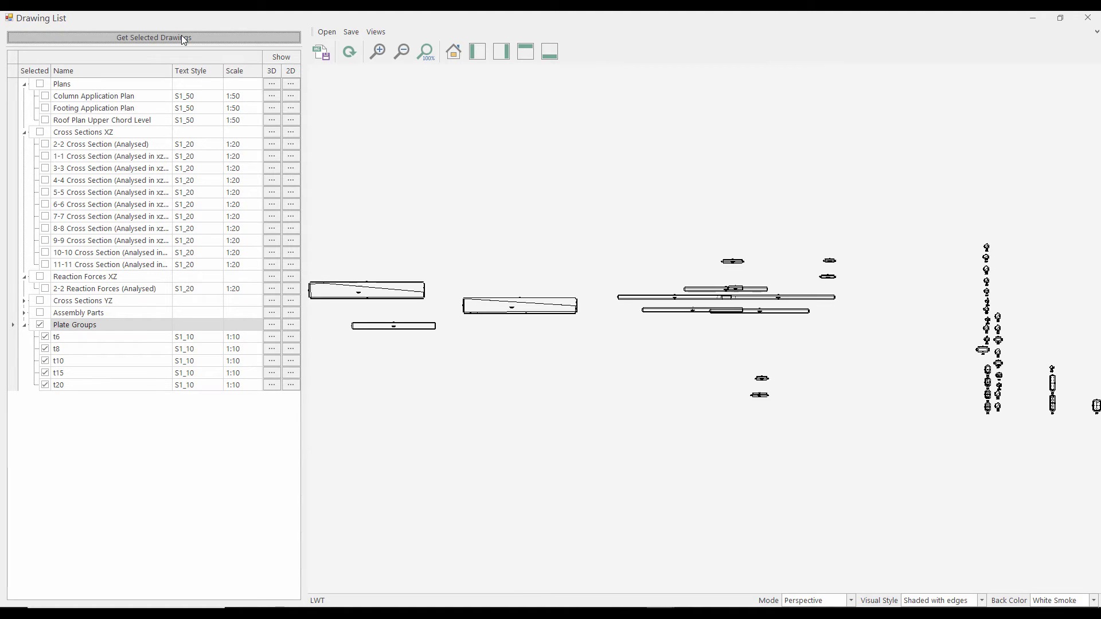
Examine the t6 plate drawings, reading the tapered PEB-B1 plate's label and dimensions and bringing the neighbouring rectangular plate into view
scroll(372, 288, "up", 5)
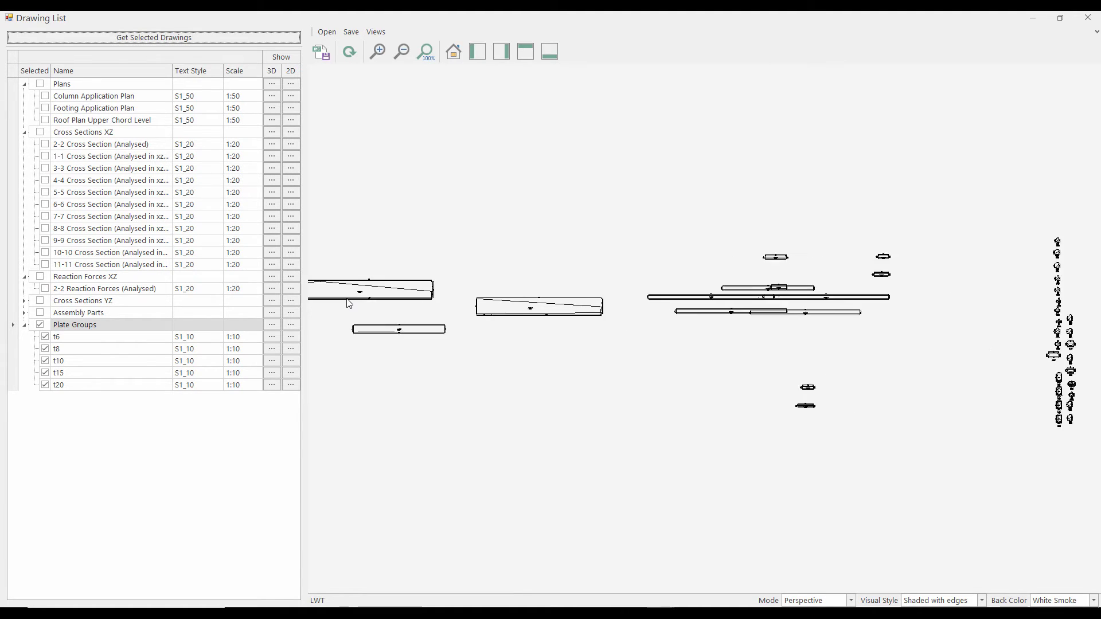
scroll(370, 284, "up", 3)
middle_click_drag(370, 284, 782, 320)
scroll(783, 325, "up", 2)
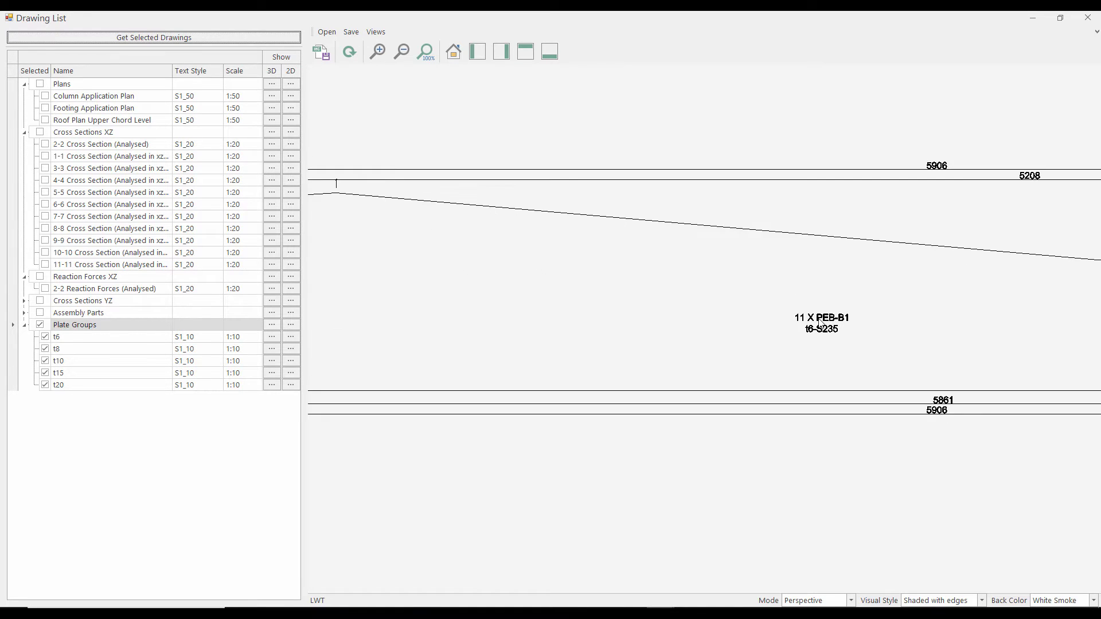
scroll(858, 324, "up", 2)
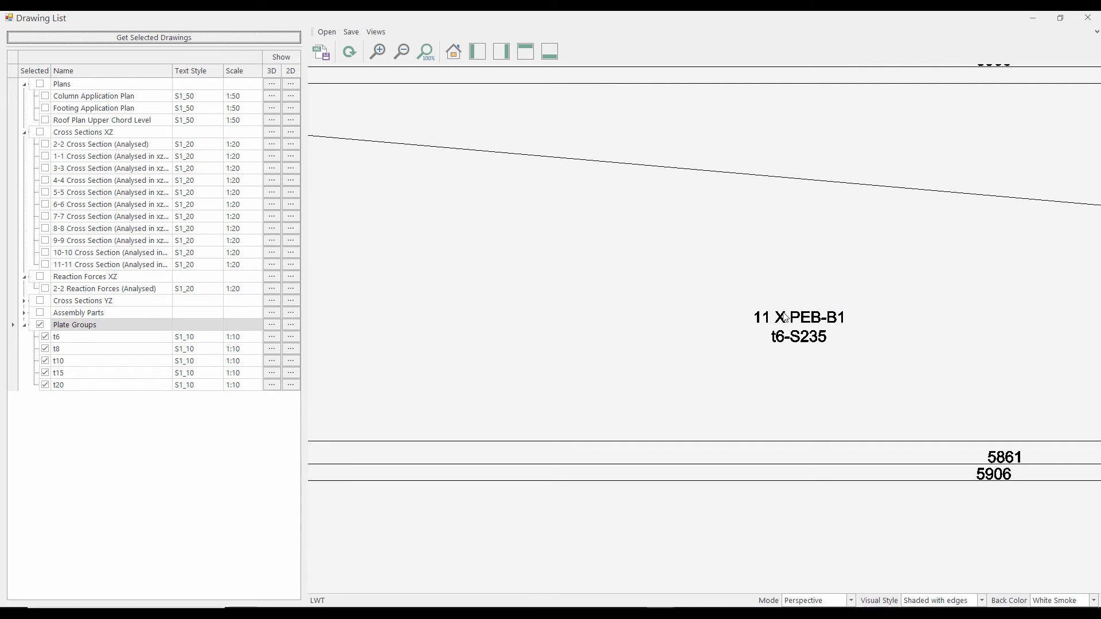
scroll(815, 323, "down", 6)
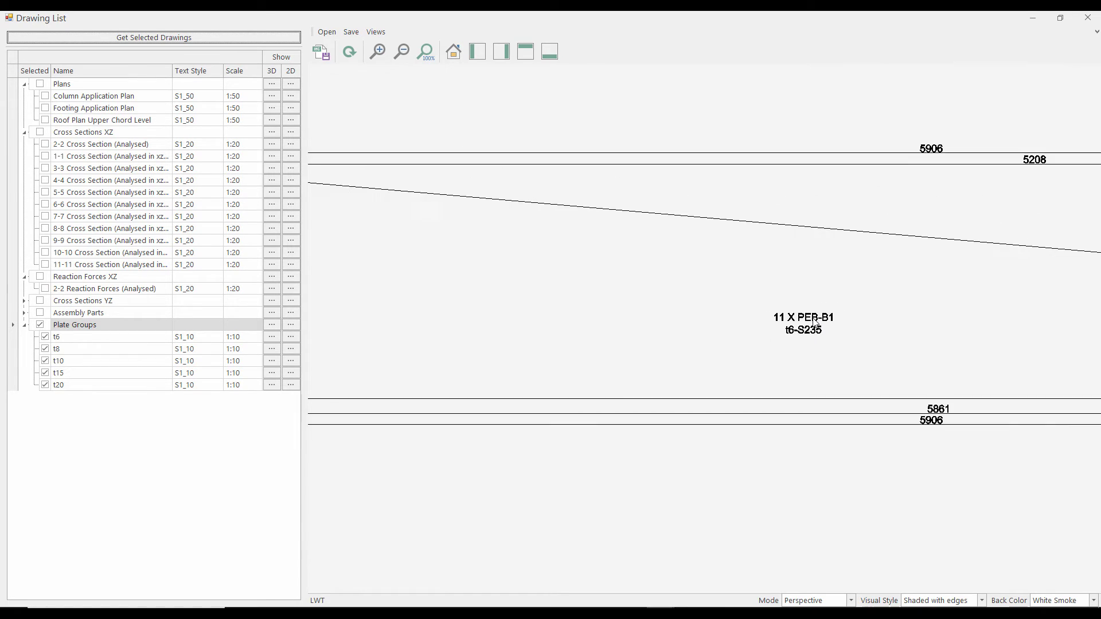
middle_click_drag(941, 412, 679, 168)
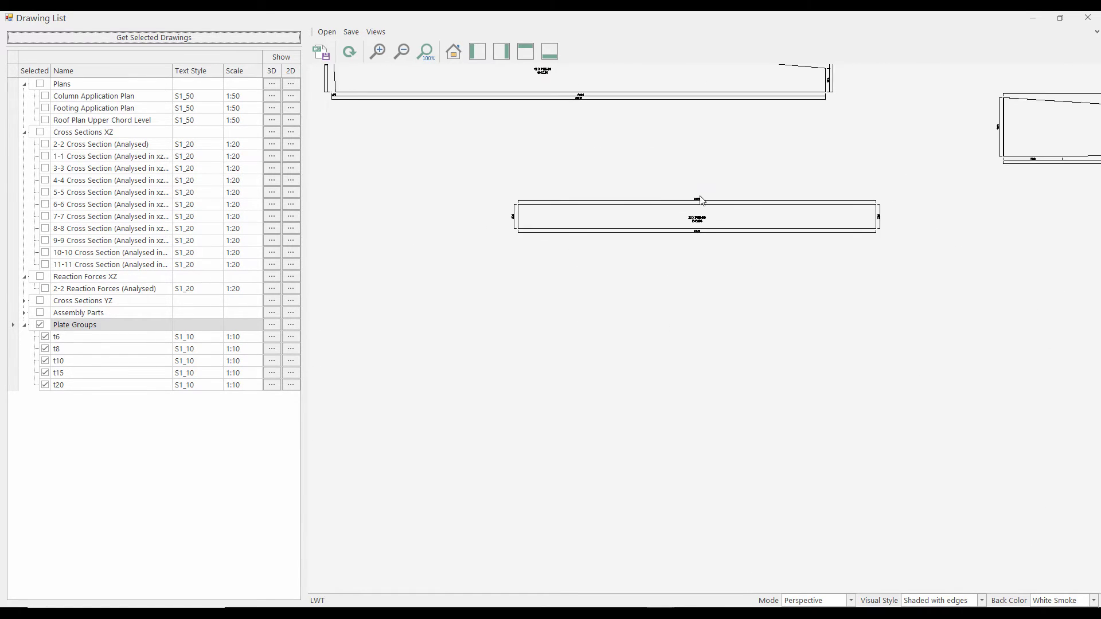
Examine the remaining t6 plates PEB-B8 and PEB-B10 and the neighbouring t8 plate drawings, reading their labels and dimensions
scroll(698, 214, "up", 5)
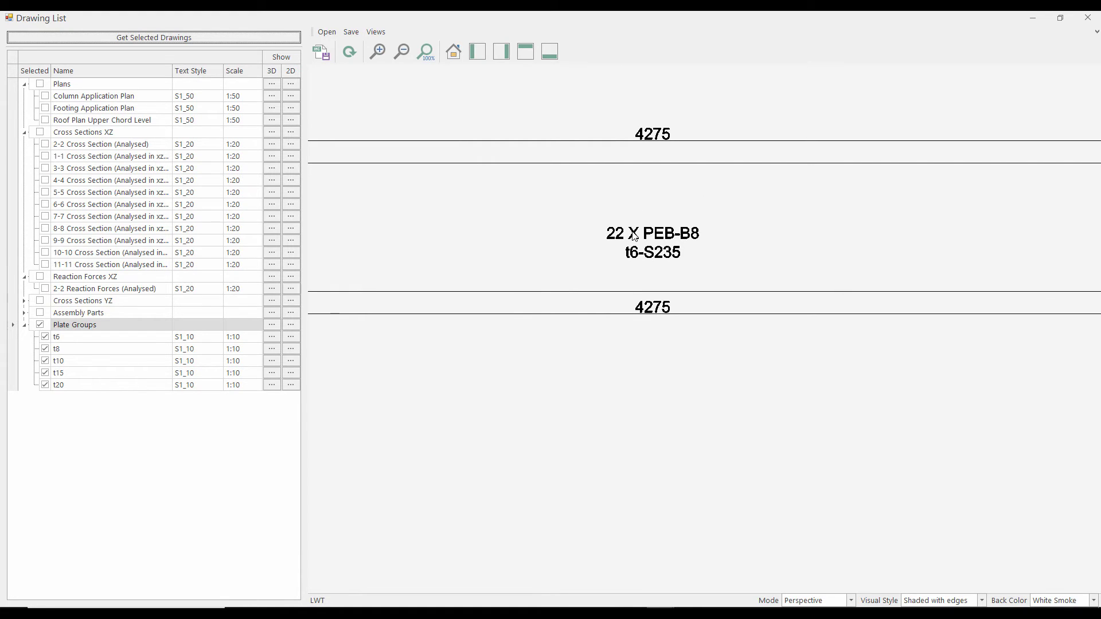
scroll(634, 236, "down", 5)
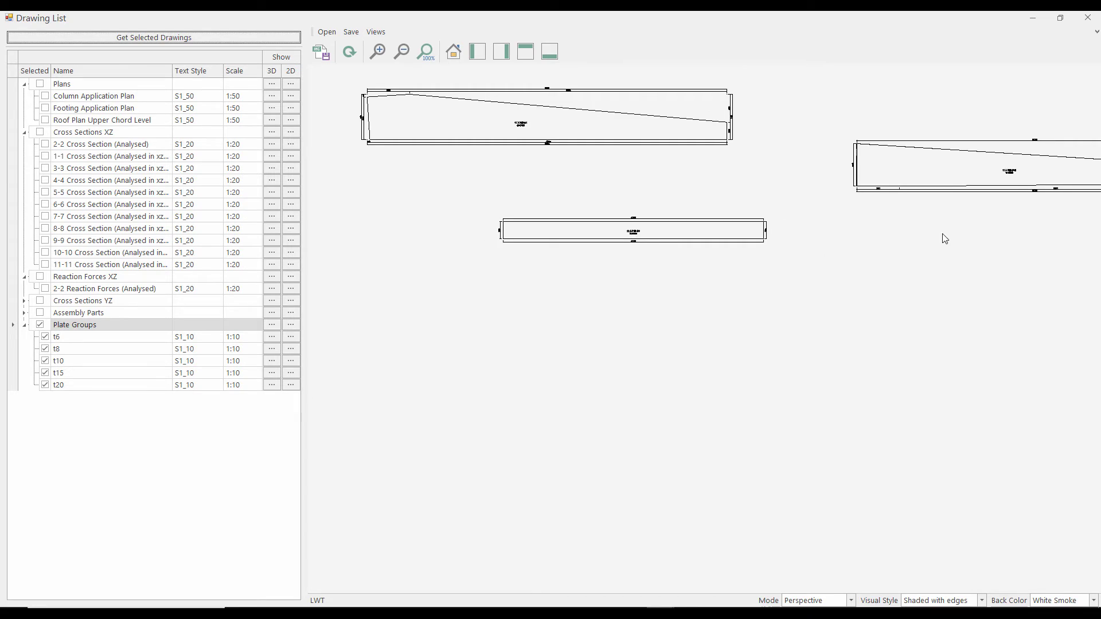
middle_click_drag(941, 238, 688, 386)
scroll(757, 314, "up", 5)
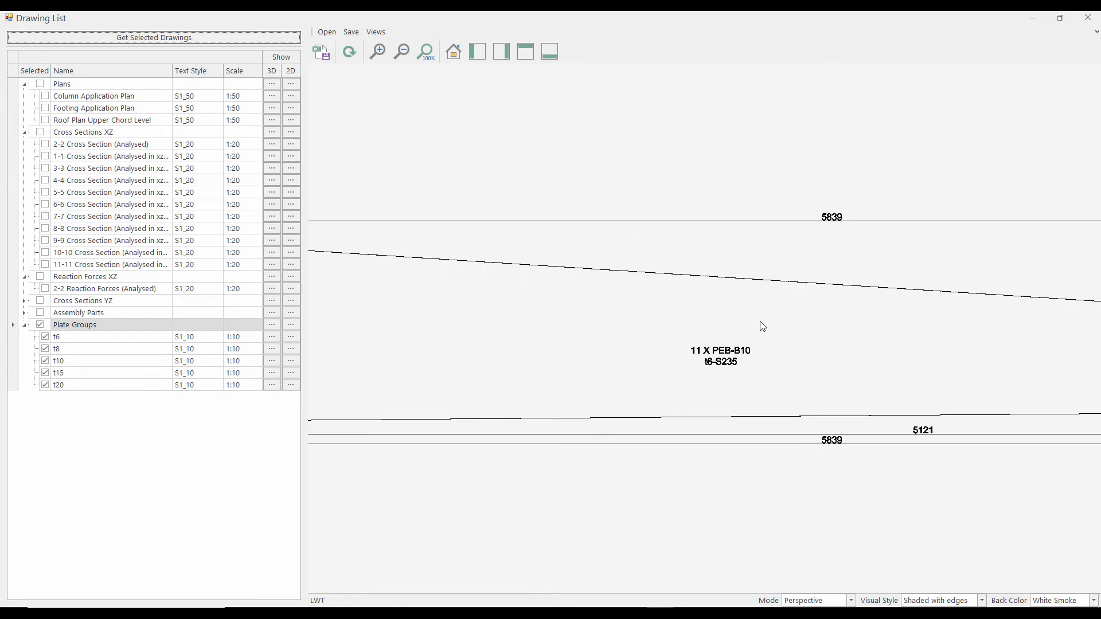
scroll(762, 326, "down", 6)
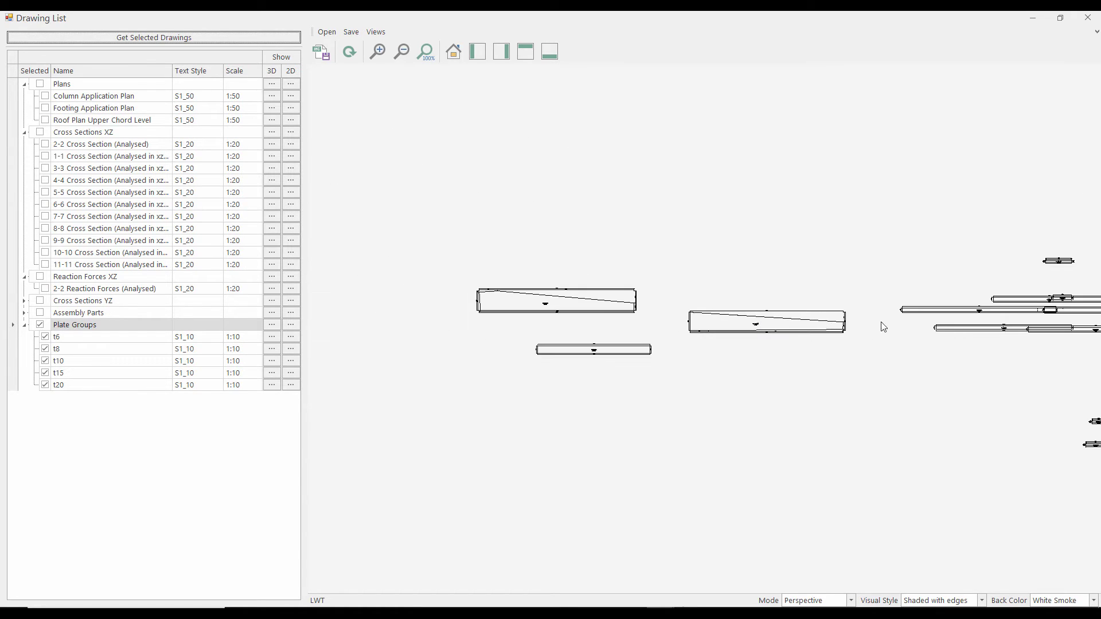
scroll(726, 322, "up", 5)
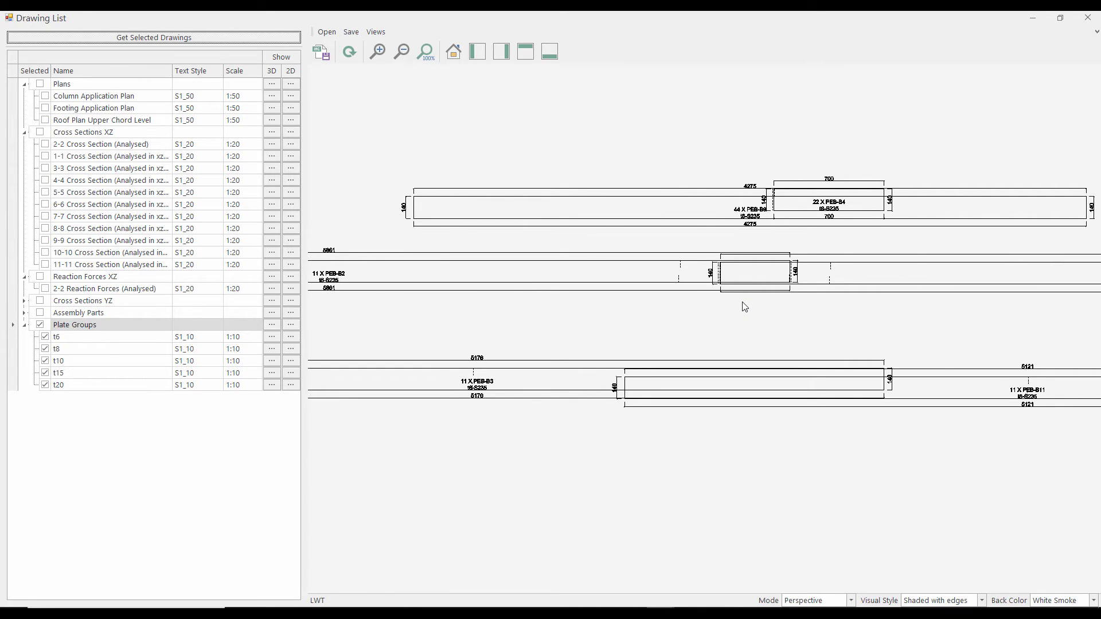
scroll(744, 307, "down", 7)
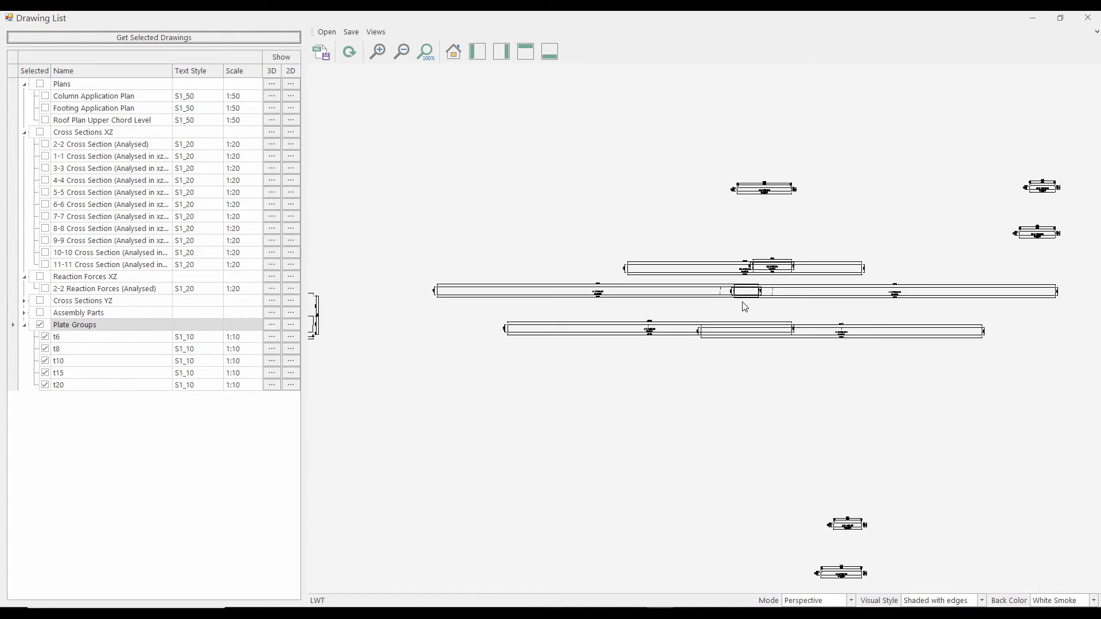
Examine the t10 plate drawings, from the bolted end plates PL6 and PL7 up through PL9 and the small stiffener plates
mouse_move(834, 441)
middle_mouse_down()
mouse_move(727, 288)
mouse_move(656, 382)
mouse_move(532, 370)
middle_mouse_up()
scroll(532, 370, "down", 1)
middle_click_drag(969, 394, 745, 367)
scroll(738, 359, "up", 9)
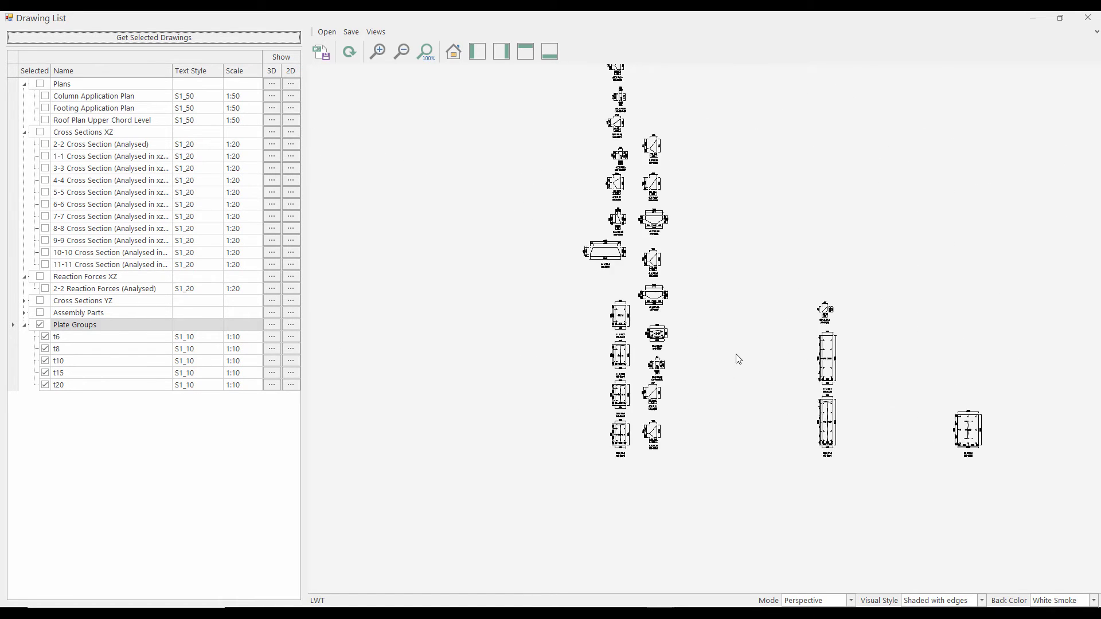
scroll(593, 346, "up", 3)
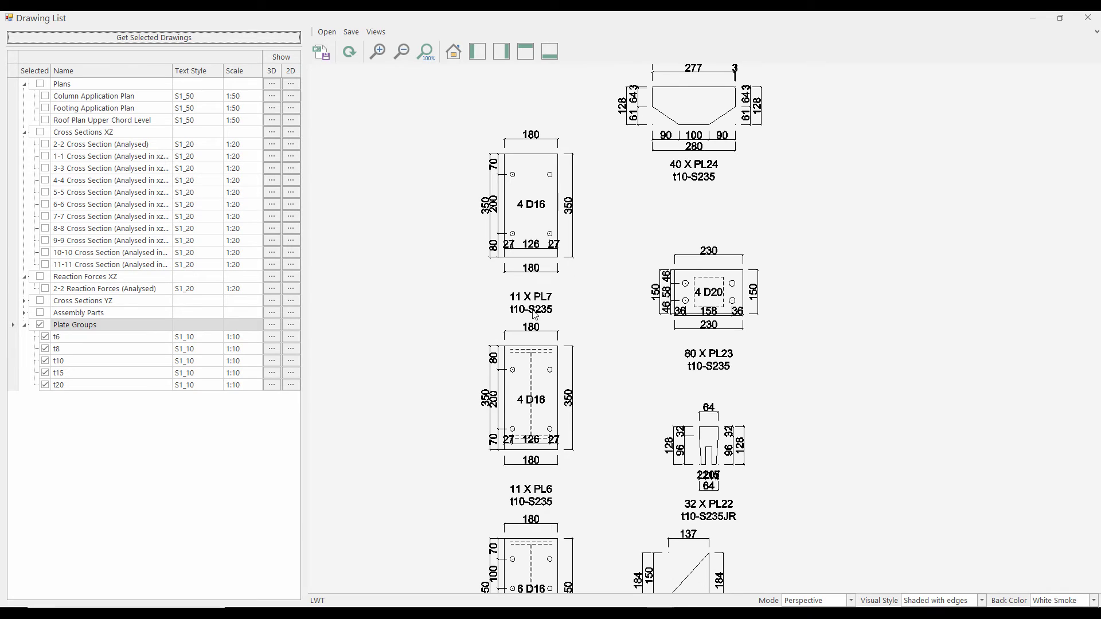
middle_click_drag(544, 251, 565, 401)
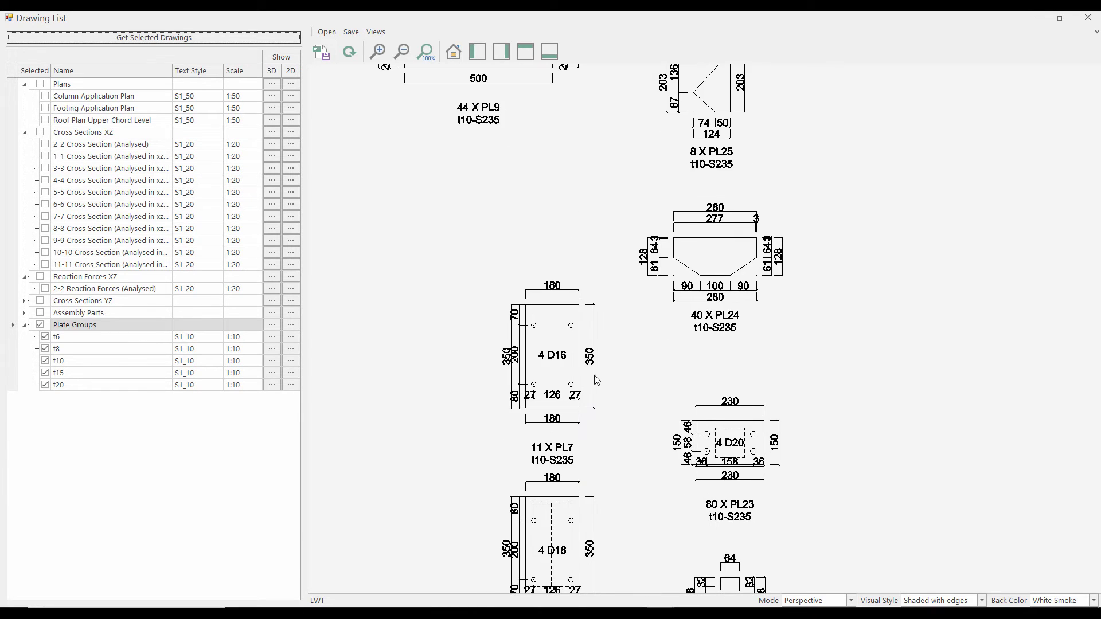
scroll(598, 376, "down", 3)
scroll(718, 245, "down", 5)
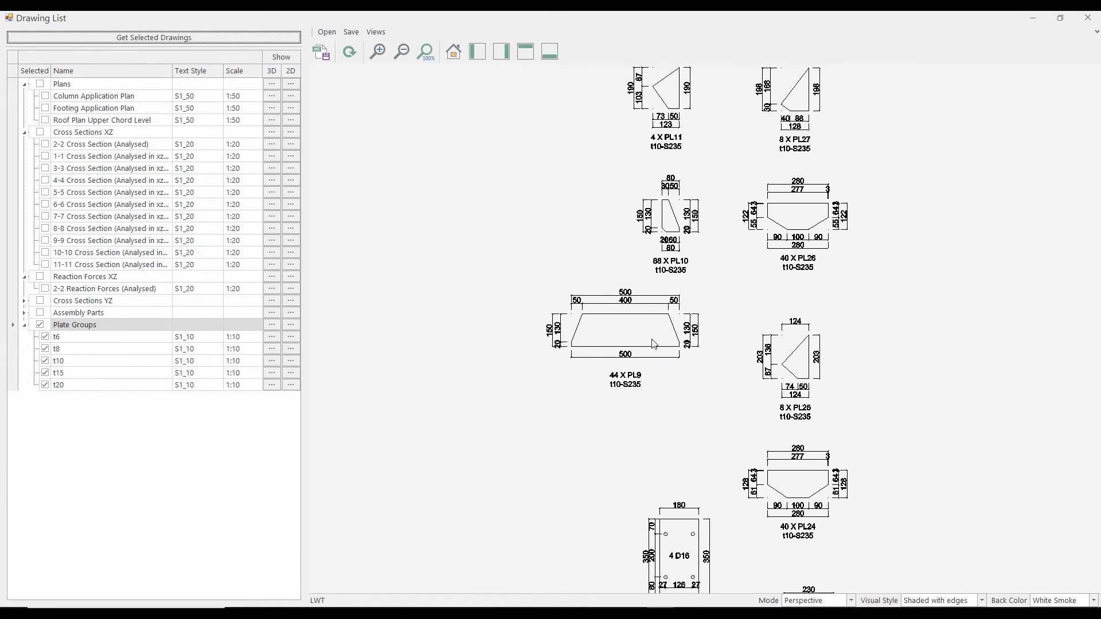
middle_click_drag(718, 245, 726, 446)
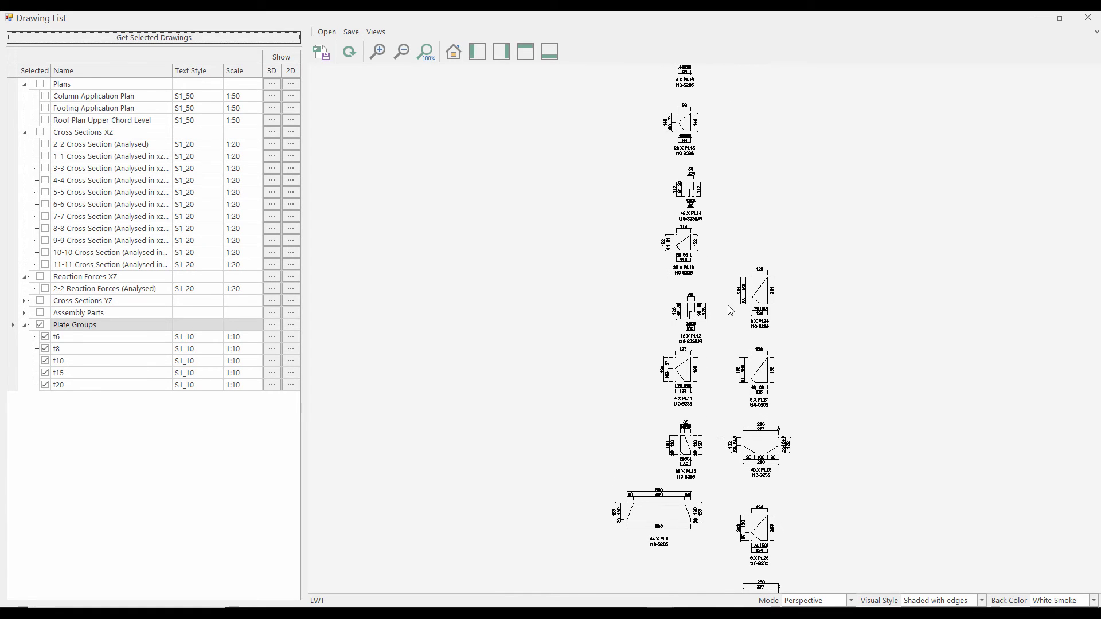
mouse_move(731, 310)
middle_mouse_down()
mouse_move(718, 339)
mouse_move(742, 477)
middle_mouse_up()
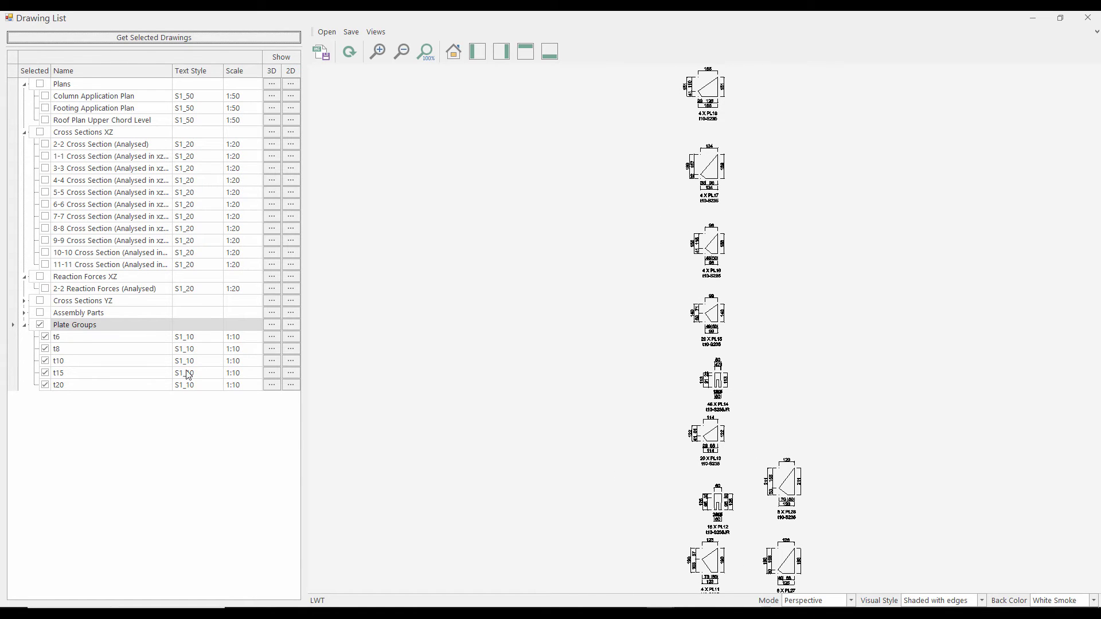
Deselect Plate Groups and generate the B1 and C1 drawings from the Assembly Parts group
left_click(40, 325)
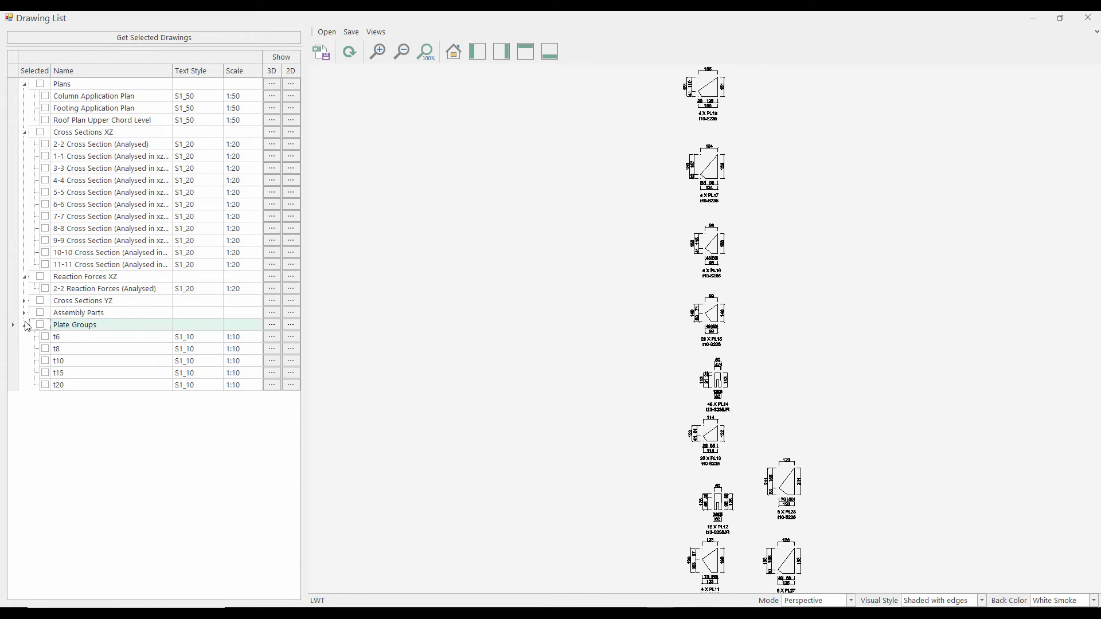
left_click(25, 313)
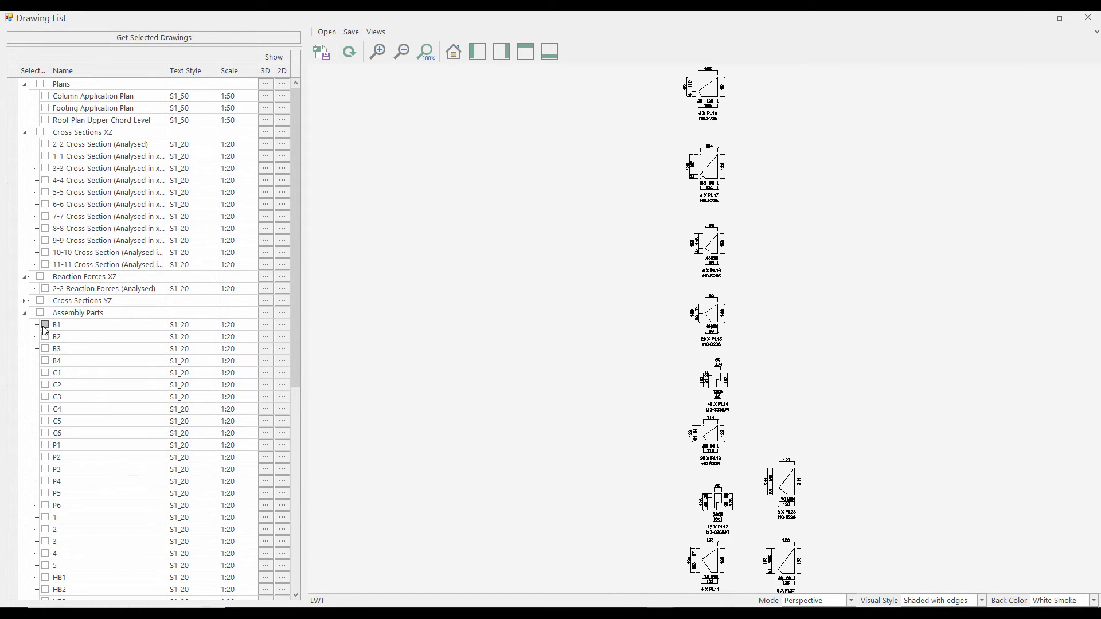
left_click(44, 325)
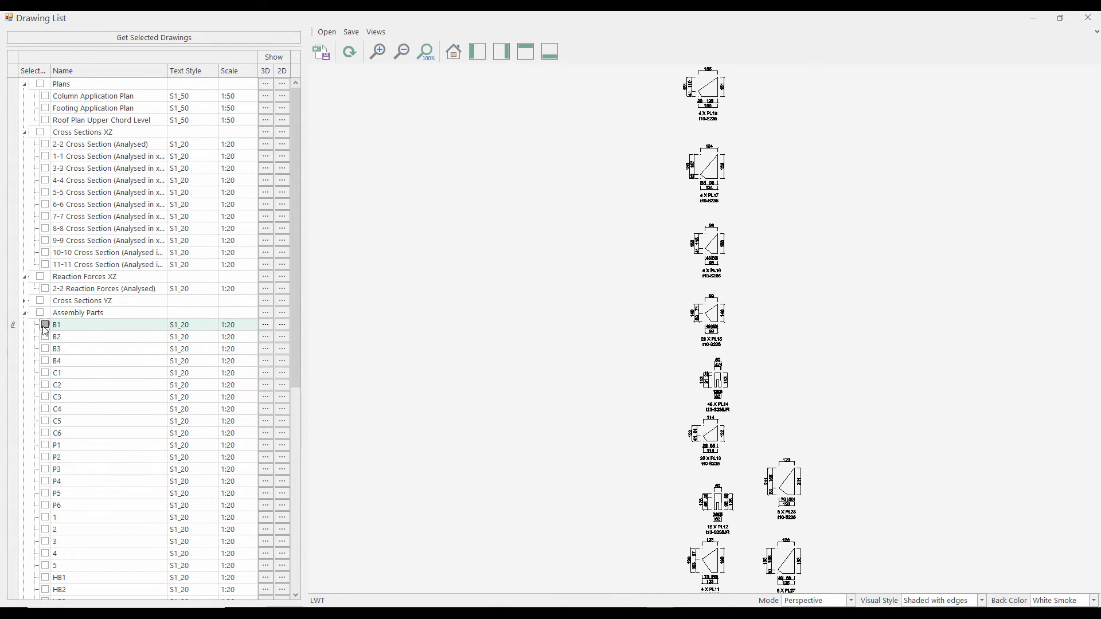
left_click(44, 374)
left_click(185, 38)
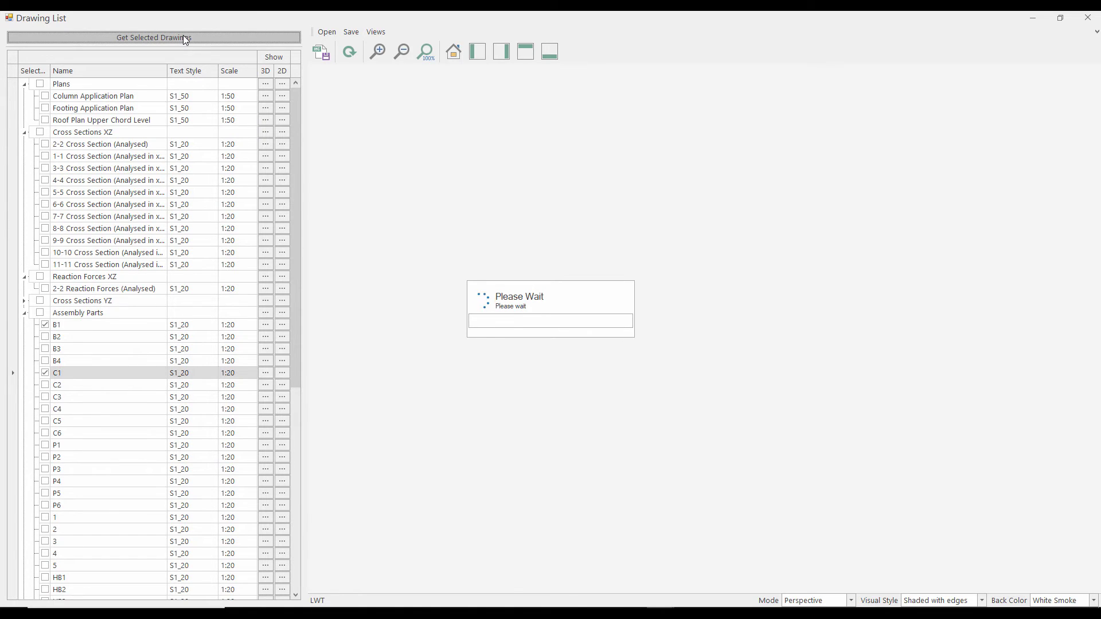
Examine beam B1's assembly drawing: the top view, bolted A-A section and SW view
scroll(600, 456, "up", 6)
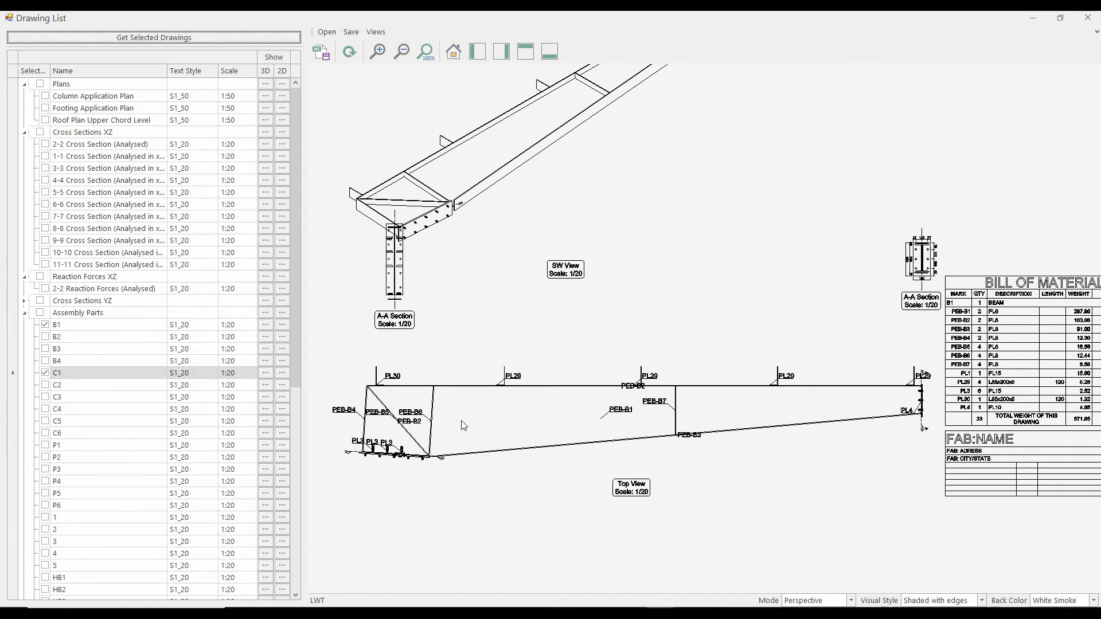
scroll(410, 268, "up", 5)
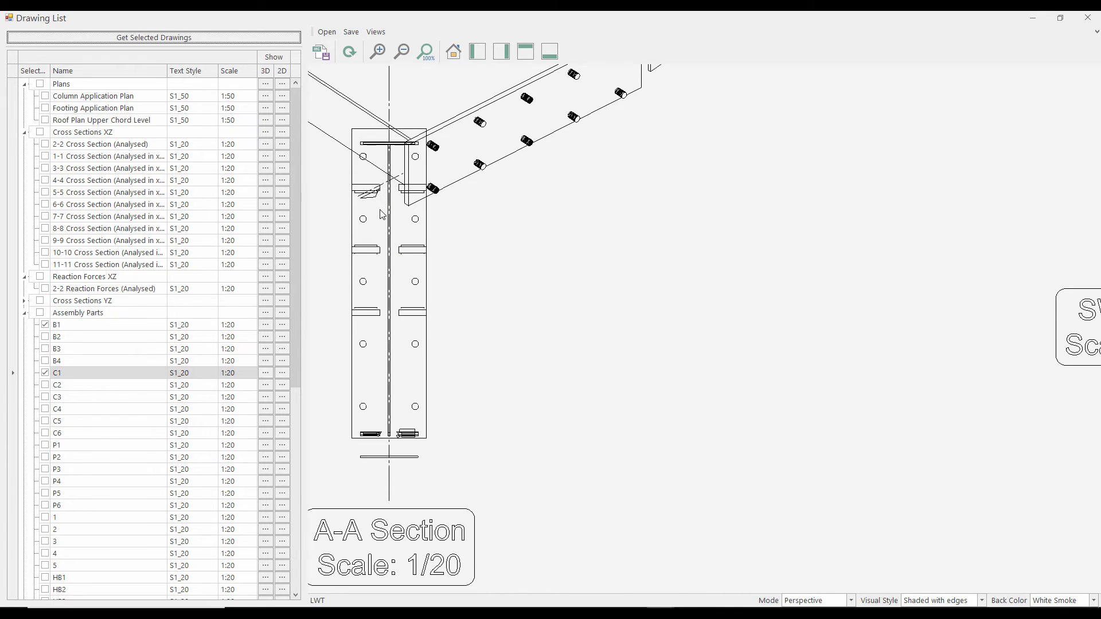
scroll(383, 229, "down", 4)
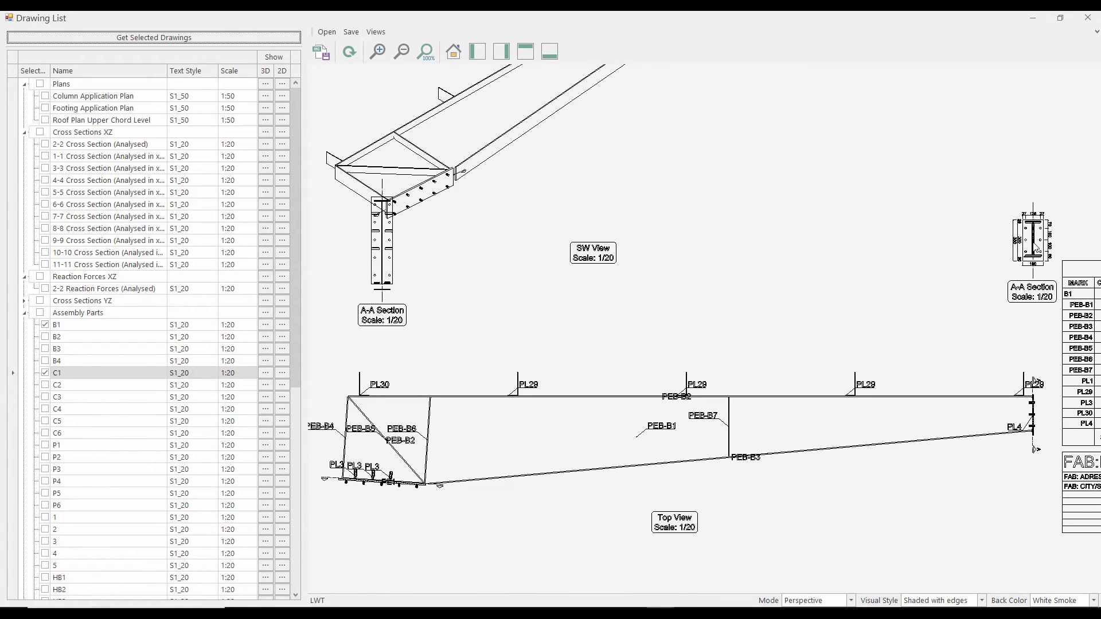
middle_click_drag(615, 203, 577, 499)
middle_click_drag(565, 329, 802, 276)
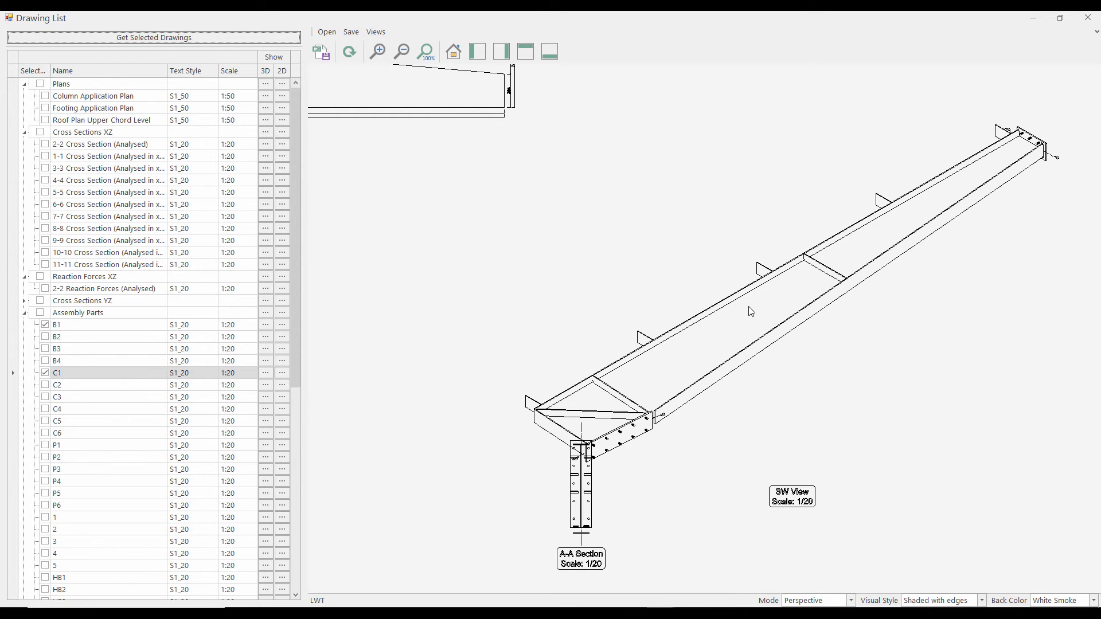
Examine beam B1's long plate drawings, reading the labels and dimensions of tapered web PEB-B1 and flange PEB-B2
scroll(751, 311, "down", 3)
scroll(450, 216, "up", 5)
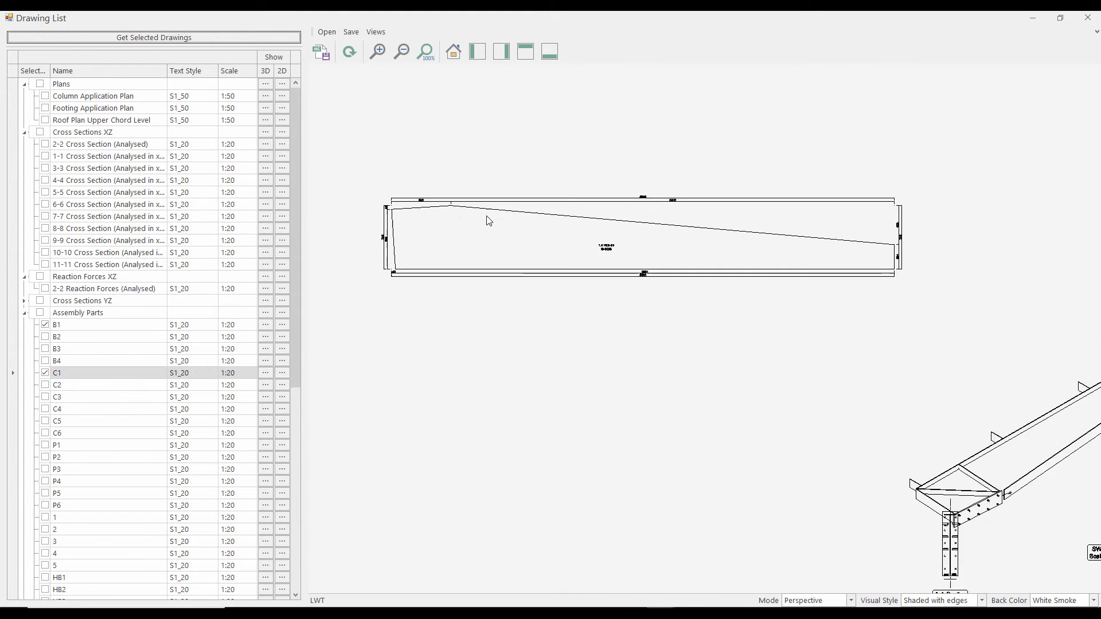
middle_click_drag(686, 264, 712, 292)
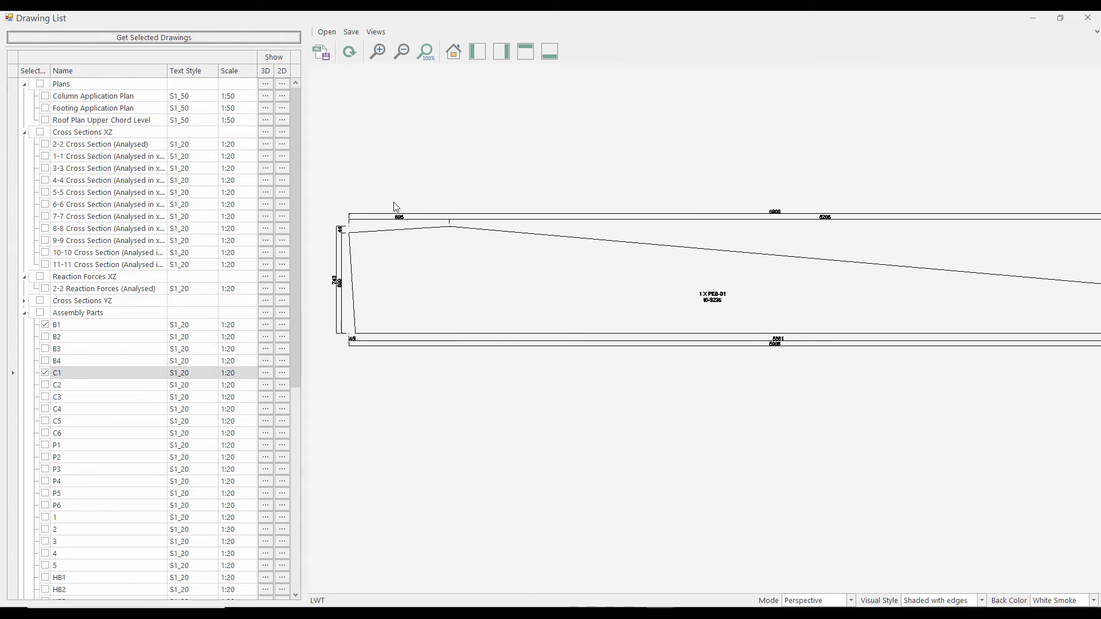
scroll(668, 307, "up", 3)
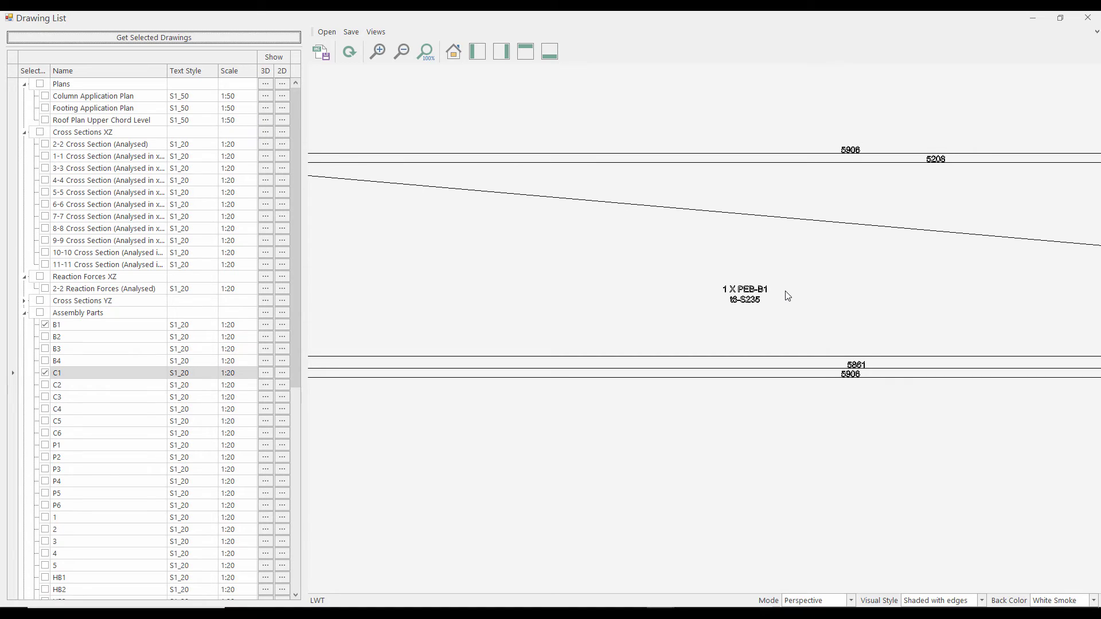
scroll(788, 296, "down", 5)
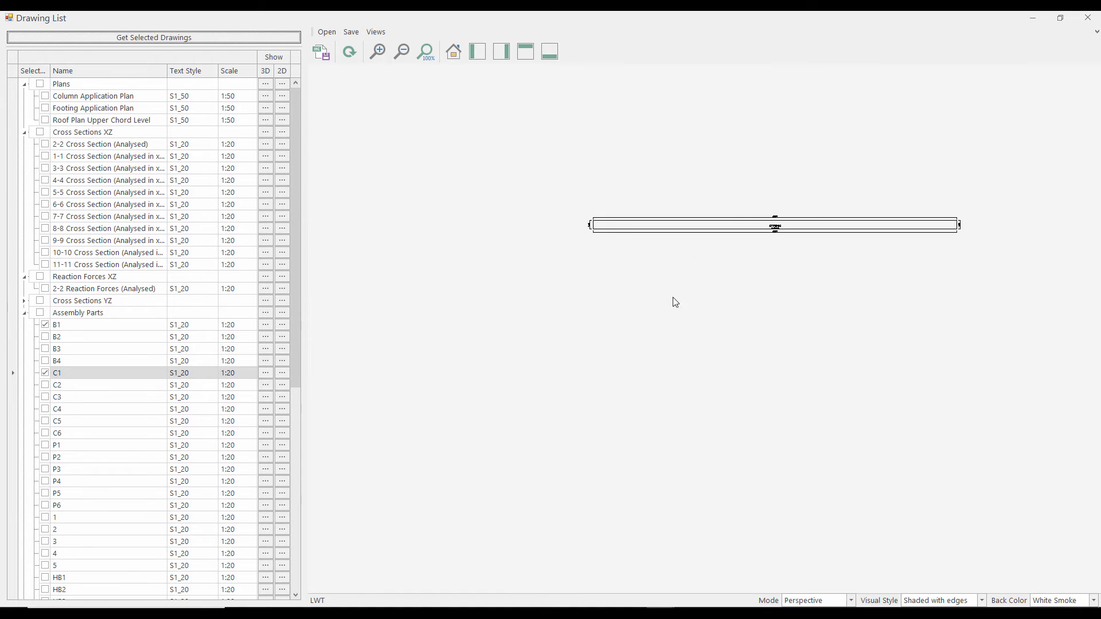
scroll(779, 230, "up", 5)
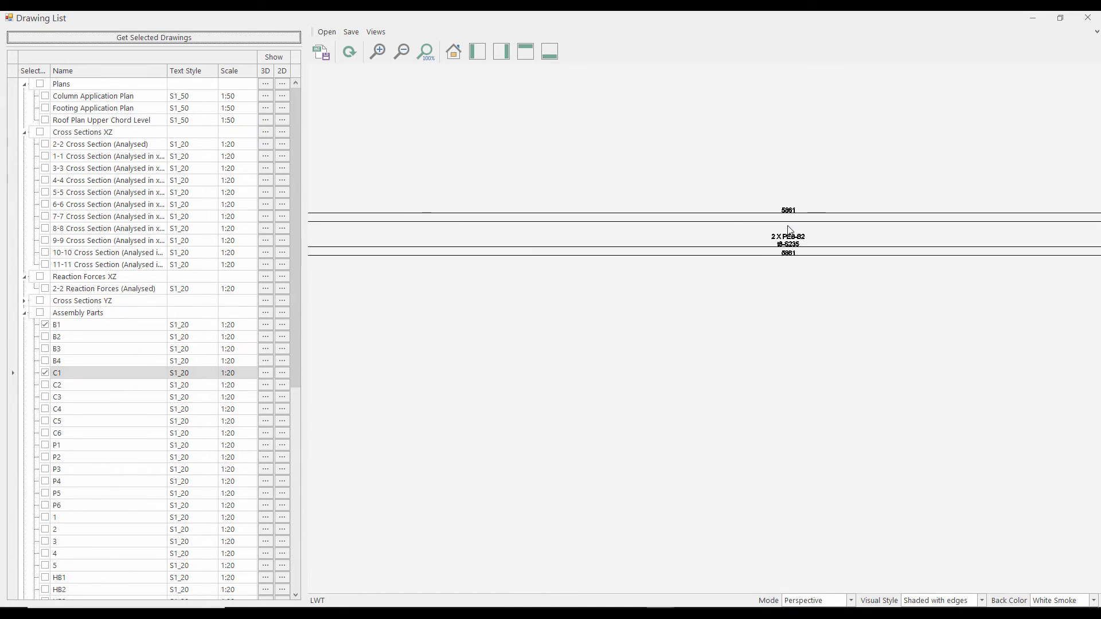
scroll(790, 230, "down", 6)
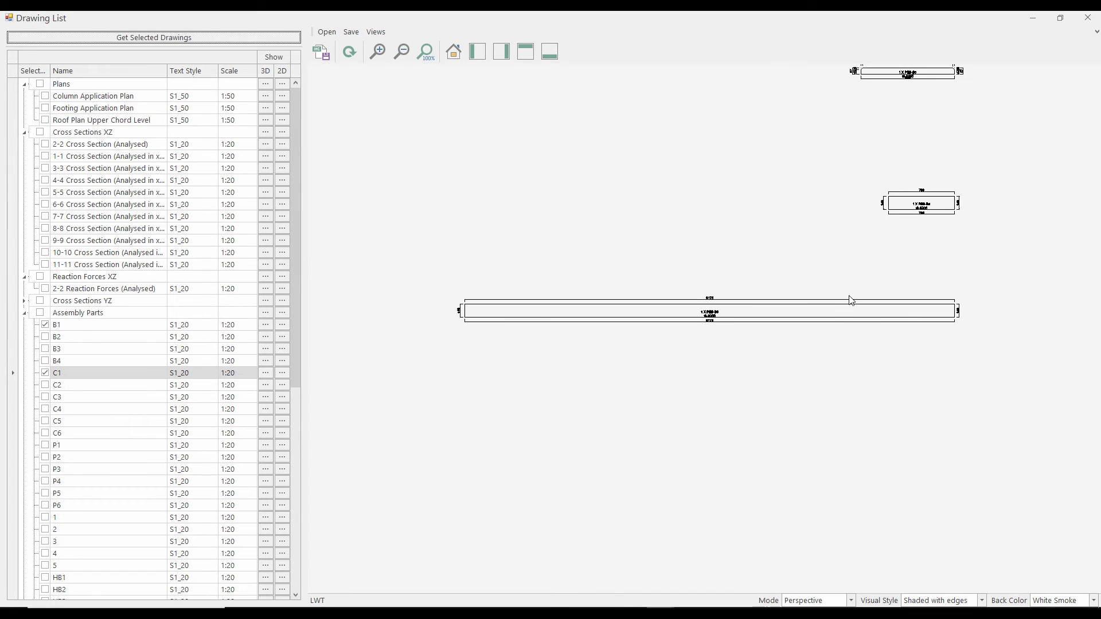
Examine beam B1's smaller part drawings, from PEB-B4 to PEB-B7 up to plates PL3, PL1, PL4, PL29 and PL30
middle_click_drag(880, 284, 773, 480)
scroll(820, 384, "up", 5)
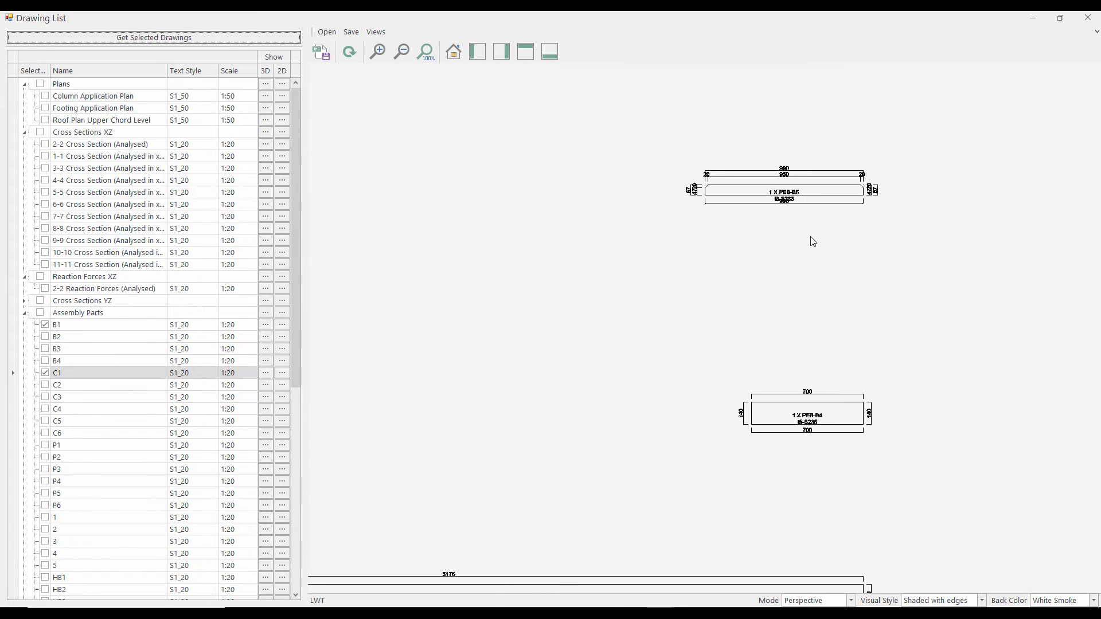
middle_click_drag(813, 242, 772, 465)
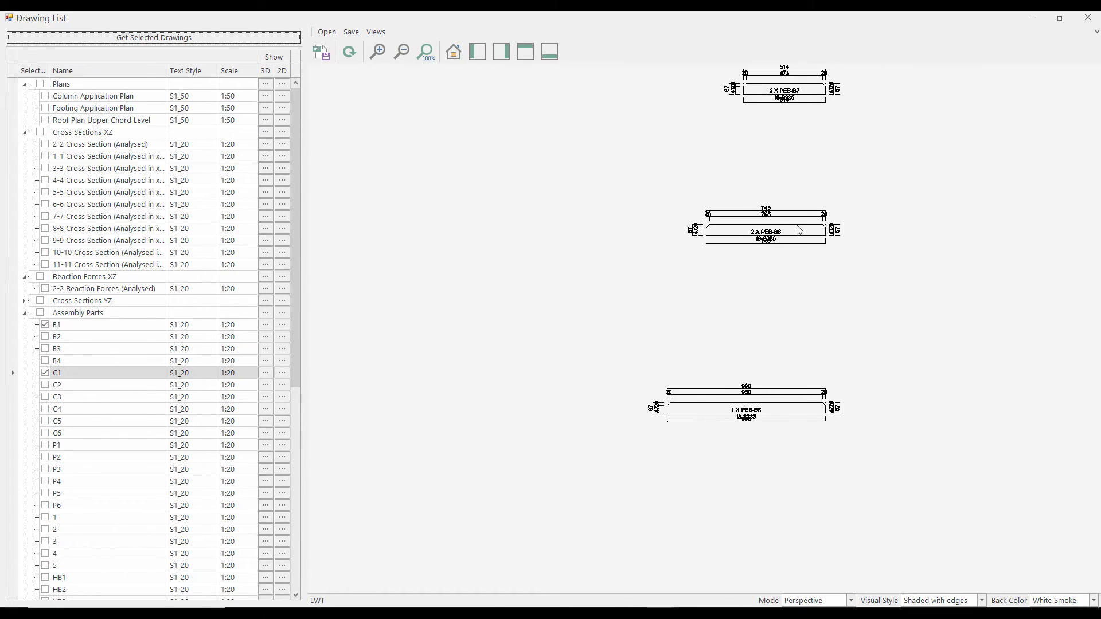
middle_click_drag(798, 295, 749, 536)
middle_click_drag(828, 283, 801, 403)
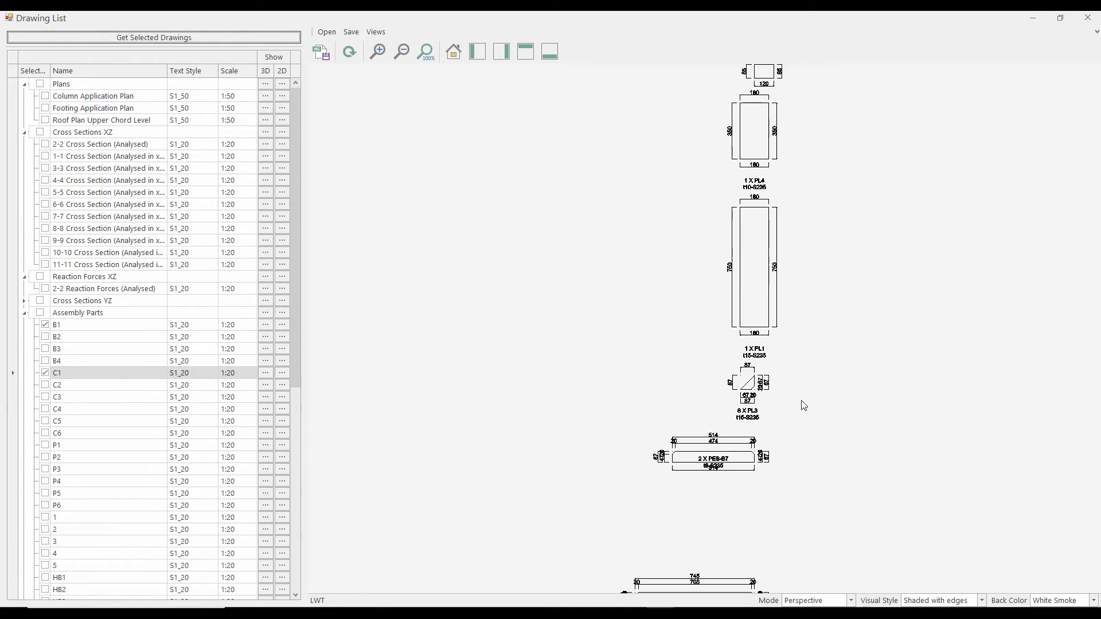
scroll(771, 394, "up", 3)
scroll(746, 379, "up", 1)
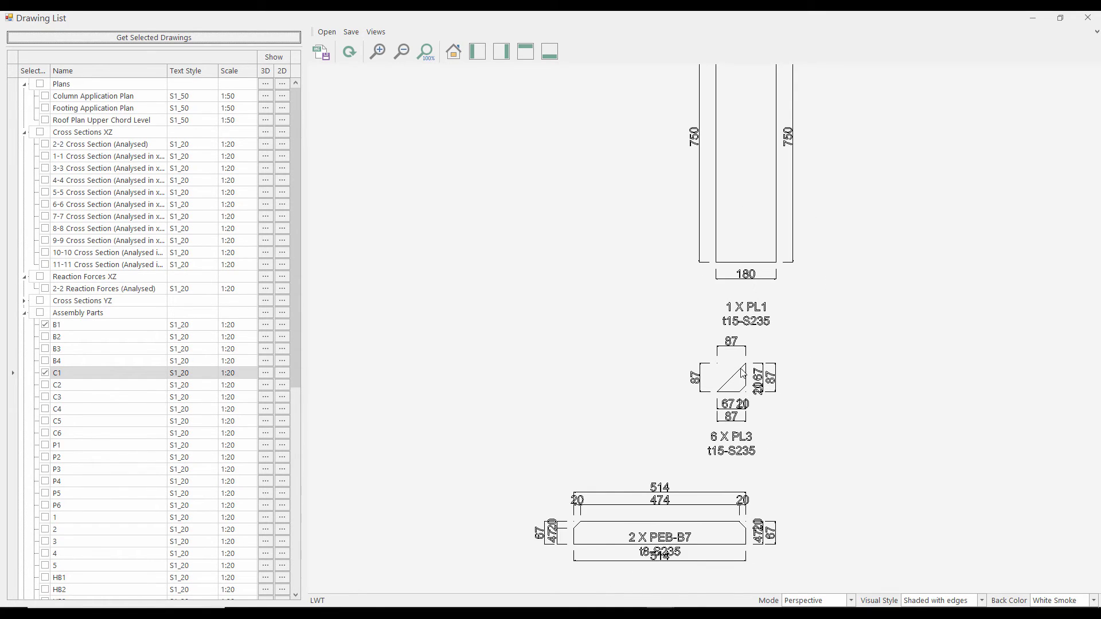
scroll(766, 251, "down", 2)
middle_click_drag(765, 247, 747, 329)
scroll(747, 329, "up", 1)
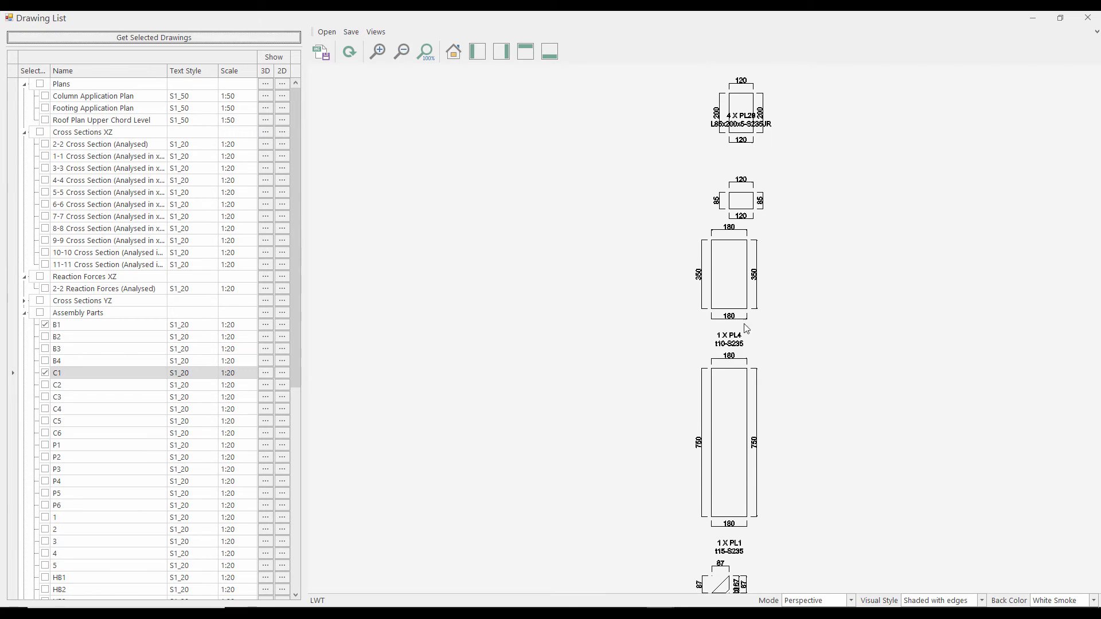
scroll(745, 401, "down", 1)
scroll(783, 256, "down", 2)
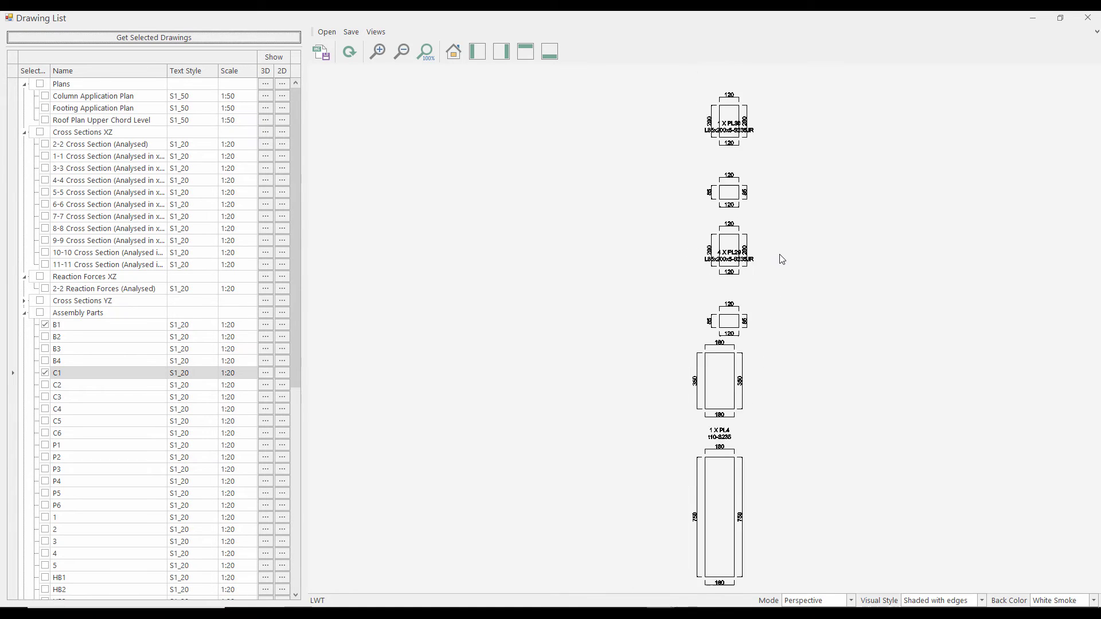
mouse_move(782, 243)
middle_mouse_down()
mouse_move(728, 376)
mouse_move(679, 244)
middle_mouse_up()
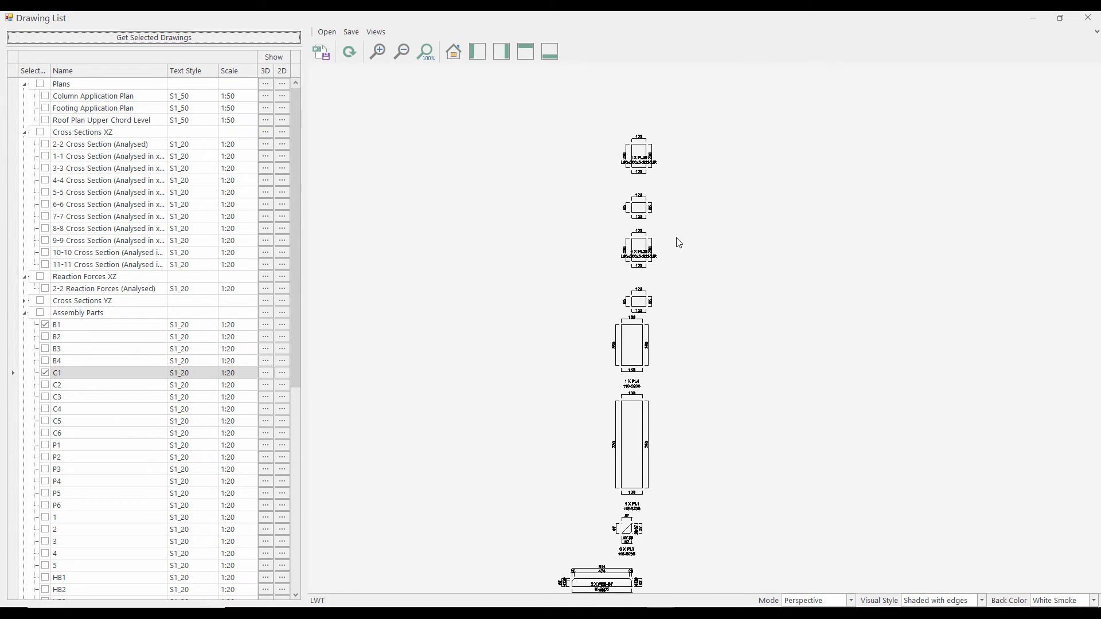
Examine column C1's assembly drawing: the SW view, the top view with its part labels, and the bill of material
scroll(679, 243, "down", 6)
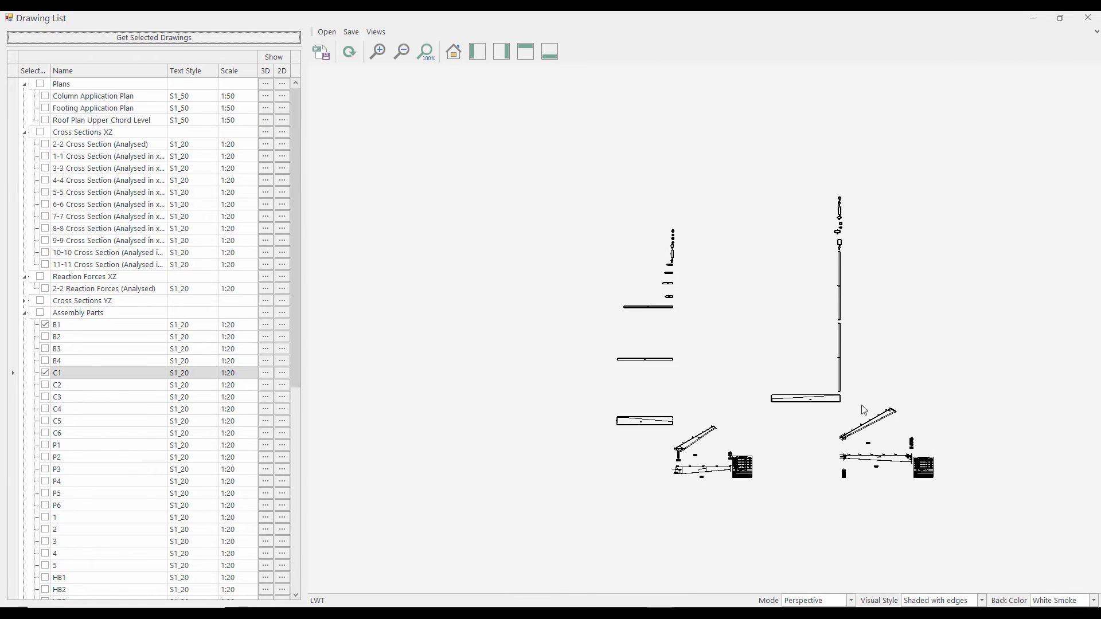
scroll(863, 476, "up", 5)
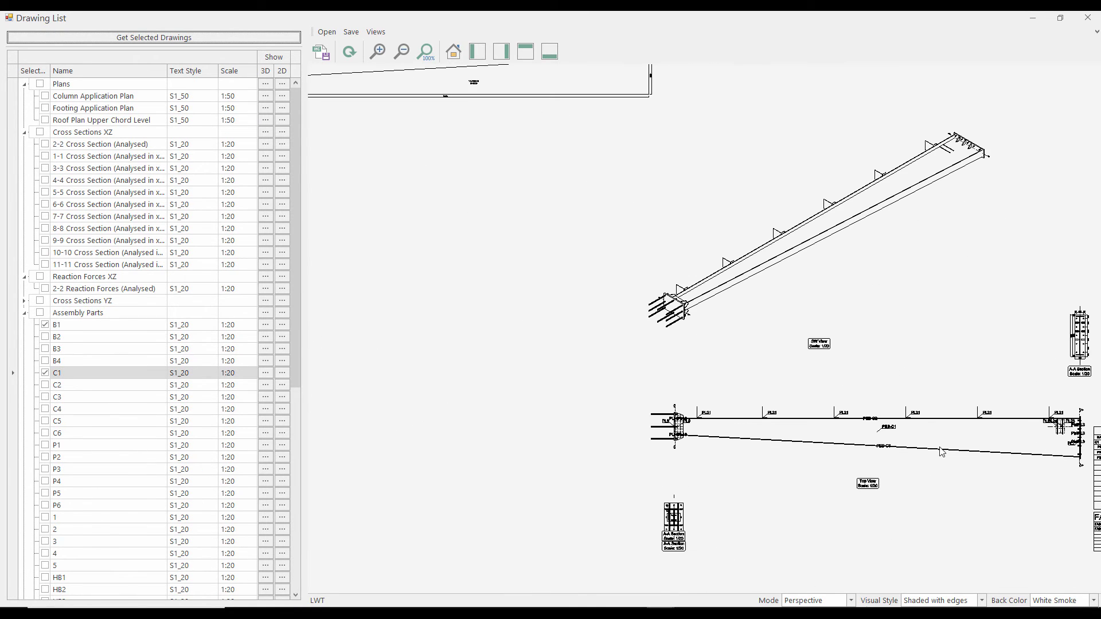
middle_click_drag(902, 448, 711, 458)
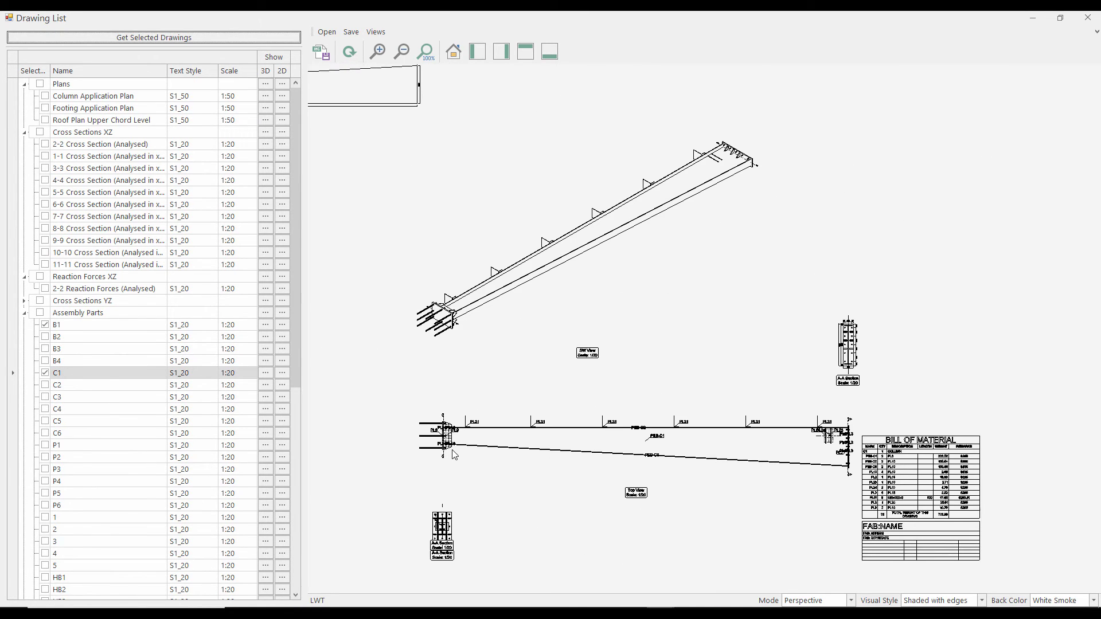
scroll(441, 305, "up", 4)
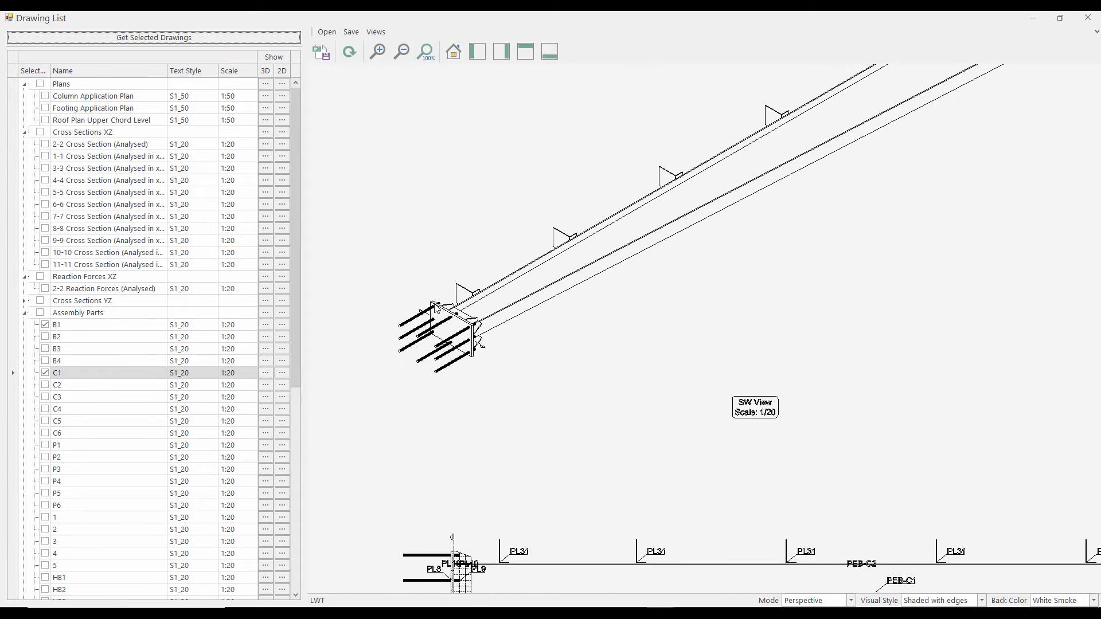
scroll(435, 309, "down", 2)
scroll(757, 488, "up", 5)
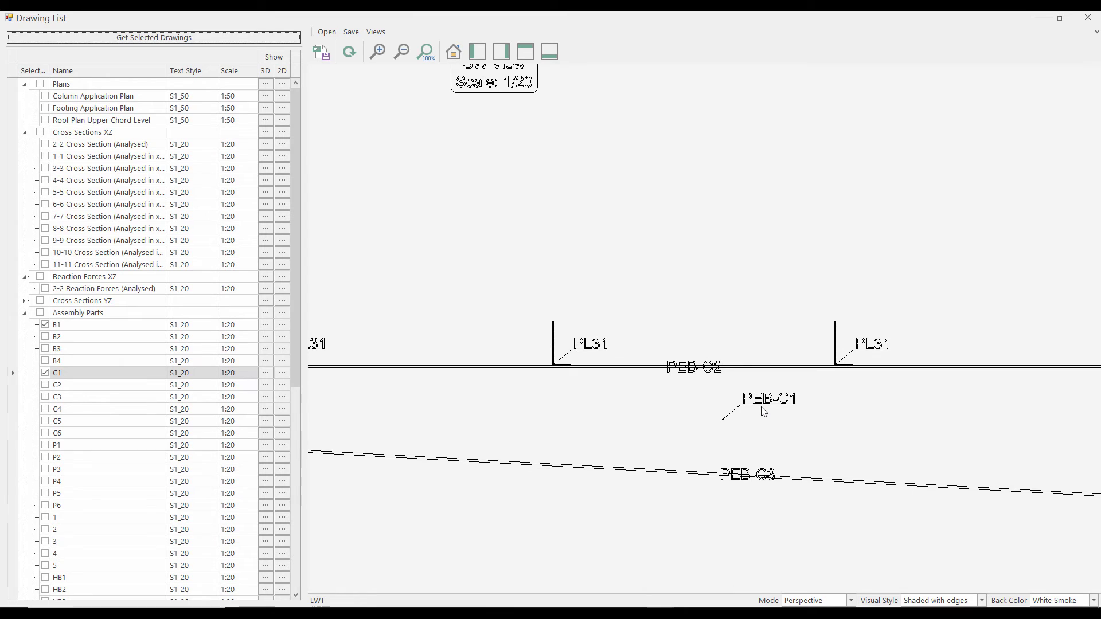
scroll(782, 409, "down", 2)
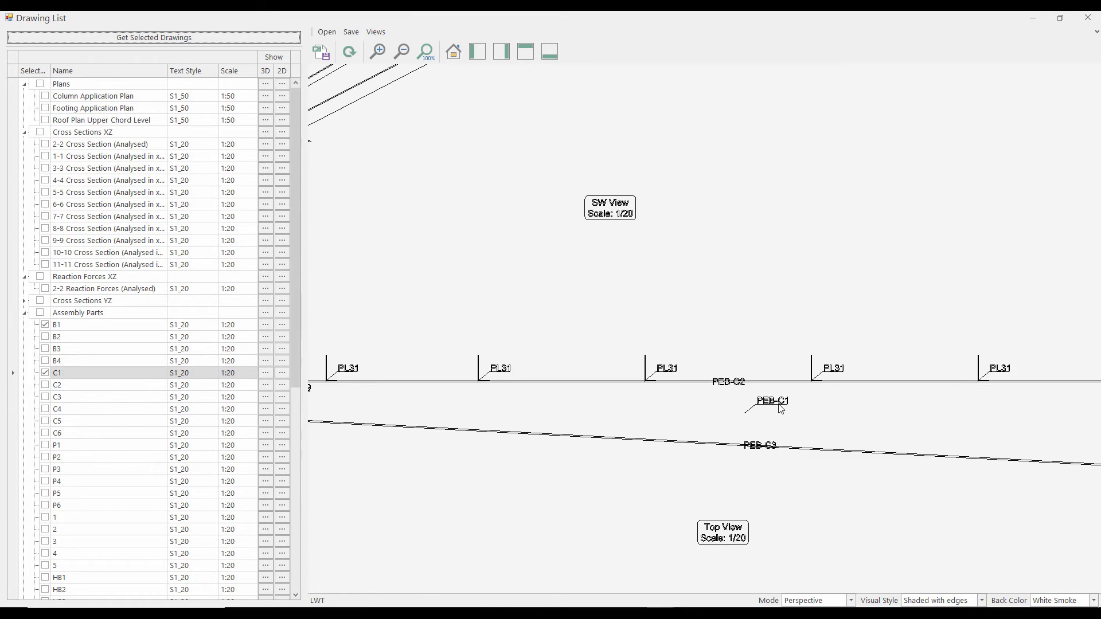
scroll(782, 409, "down", 2)
scroll(734, 493, "down", 3)
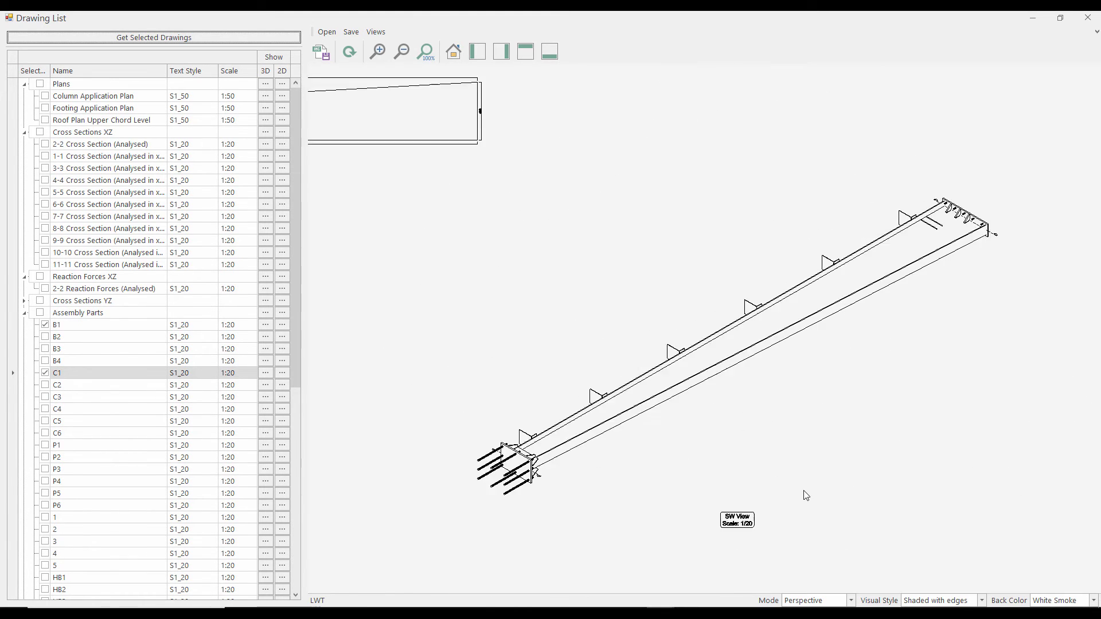
Examine column C1's part drawings, from tapered web PEB-C1 and the long flanges up to plates PL9, PL31, PL24, PL2 and PL10
middle_click_drag(618, 273, 909, 499)
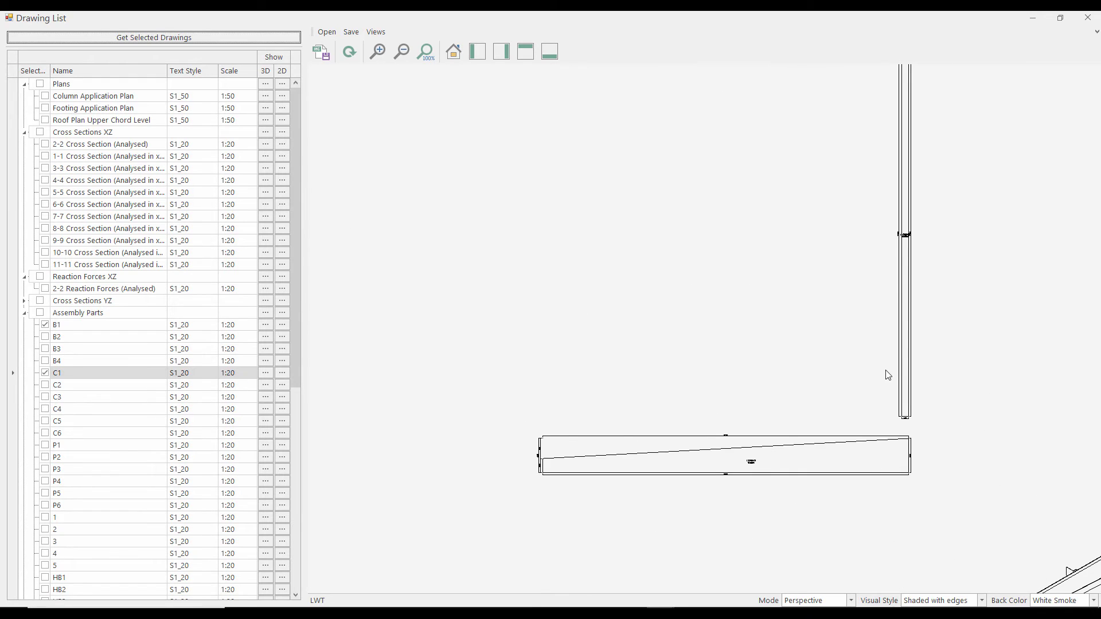
scroll(770, 467, "up", 2)
scroll(866, 378, "down", 5)
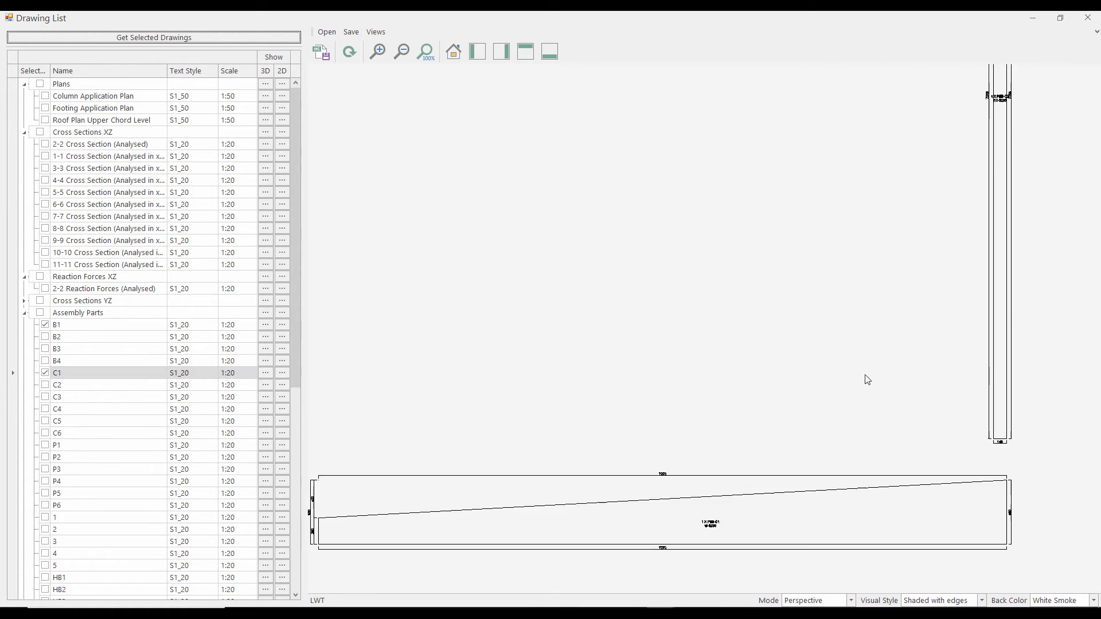
scroll(787, 359, "up", 5)
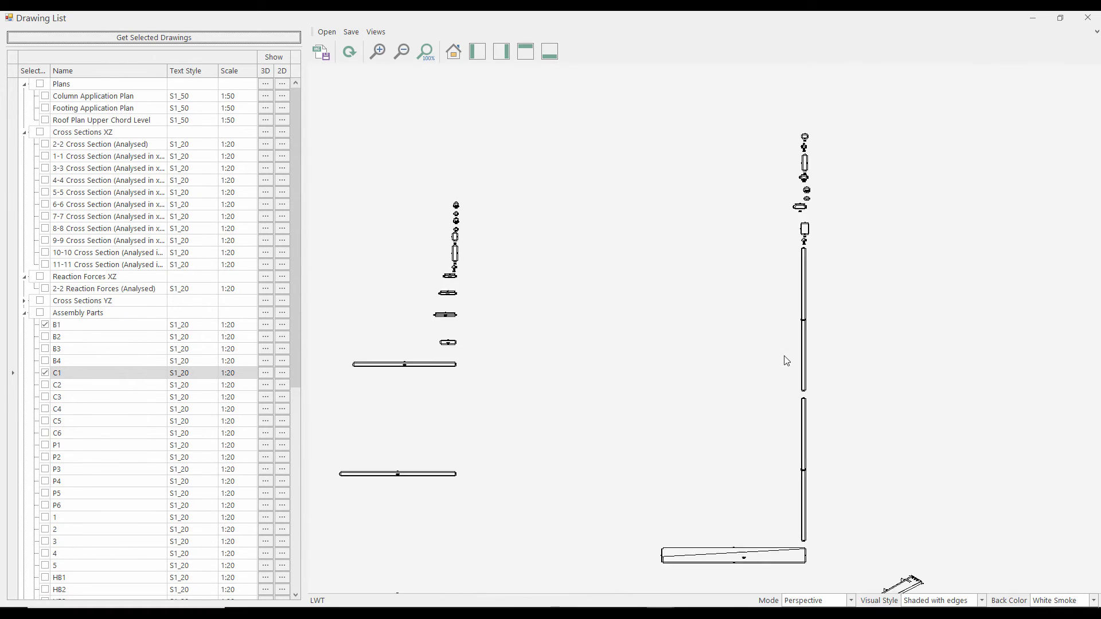
scroll(765, 256, "up", 2)
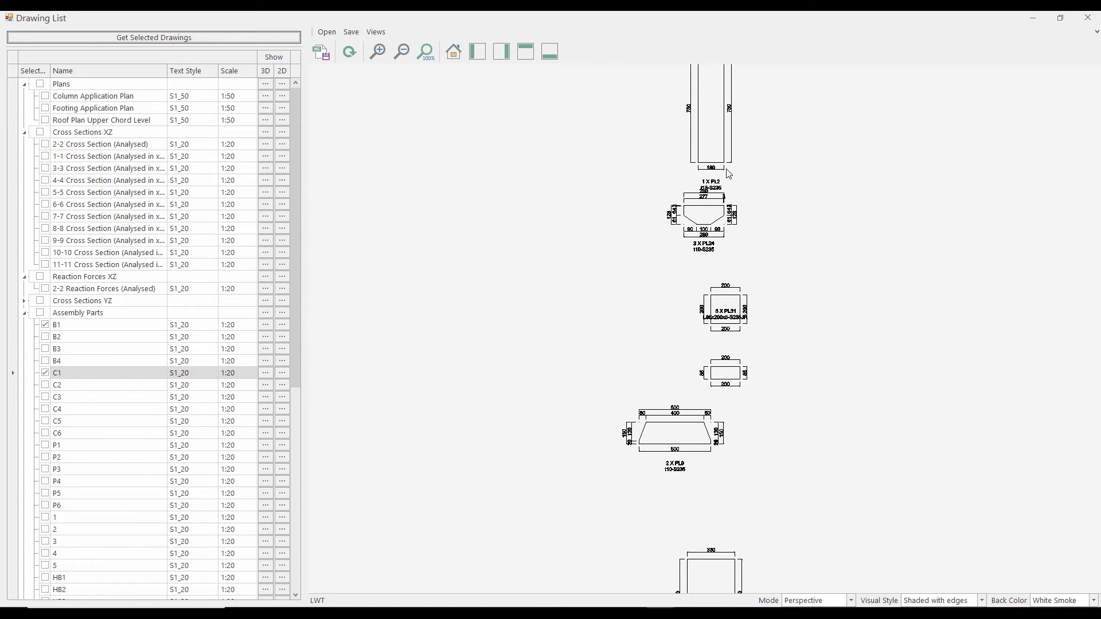
scroll(709, 122, "up", 1)
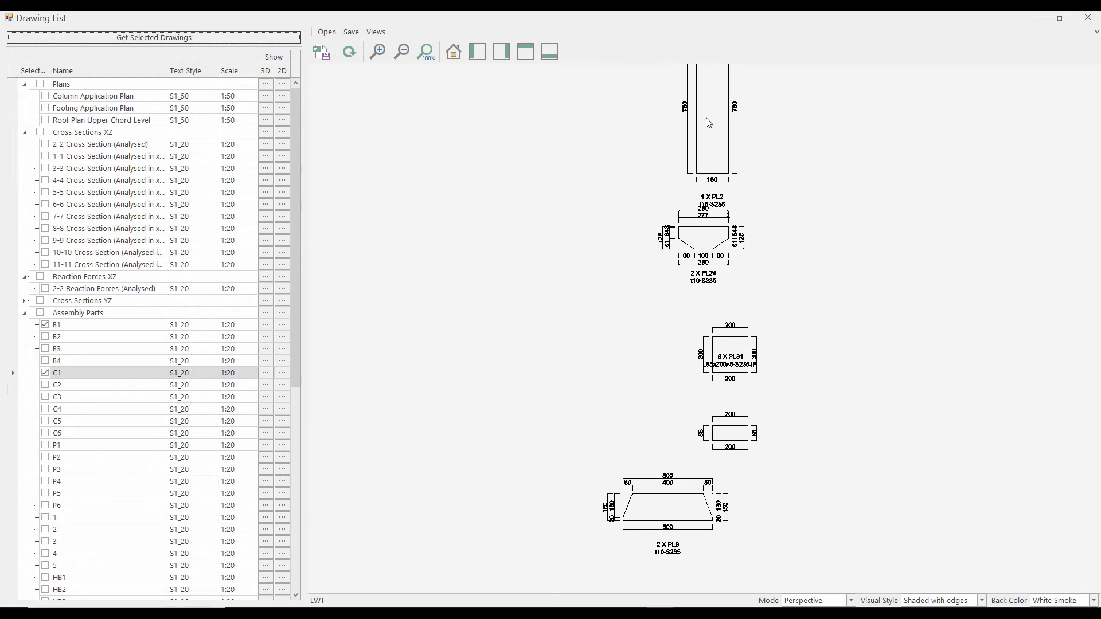
scroll(909, 445, "down", 3)
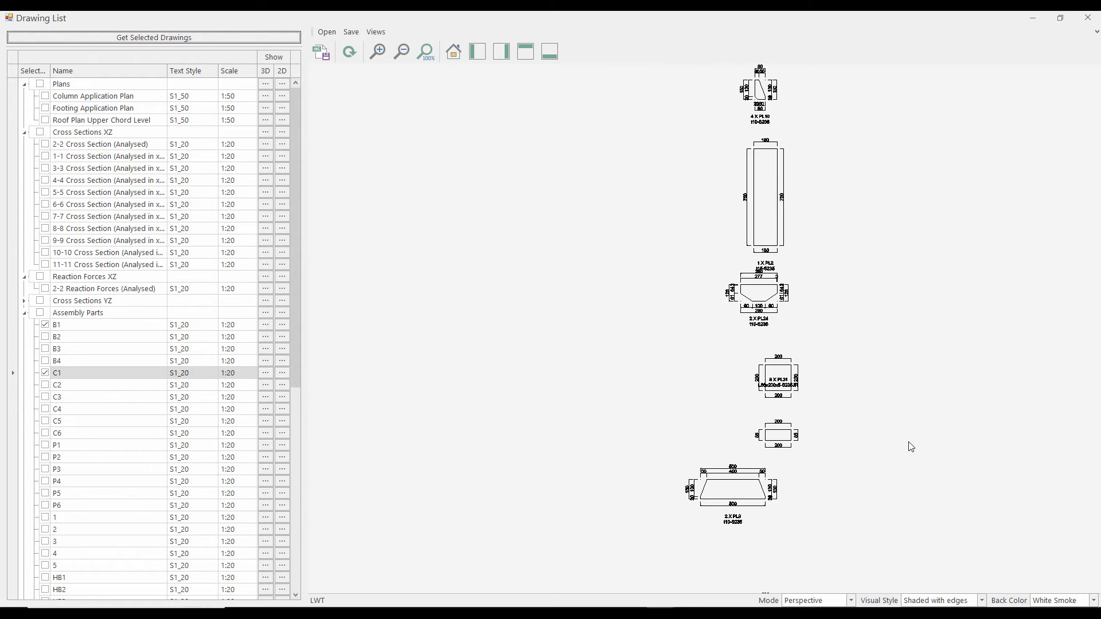
scroll(726, 414, "down", 3)
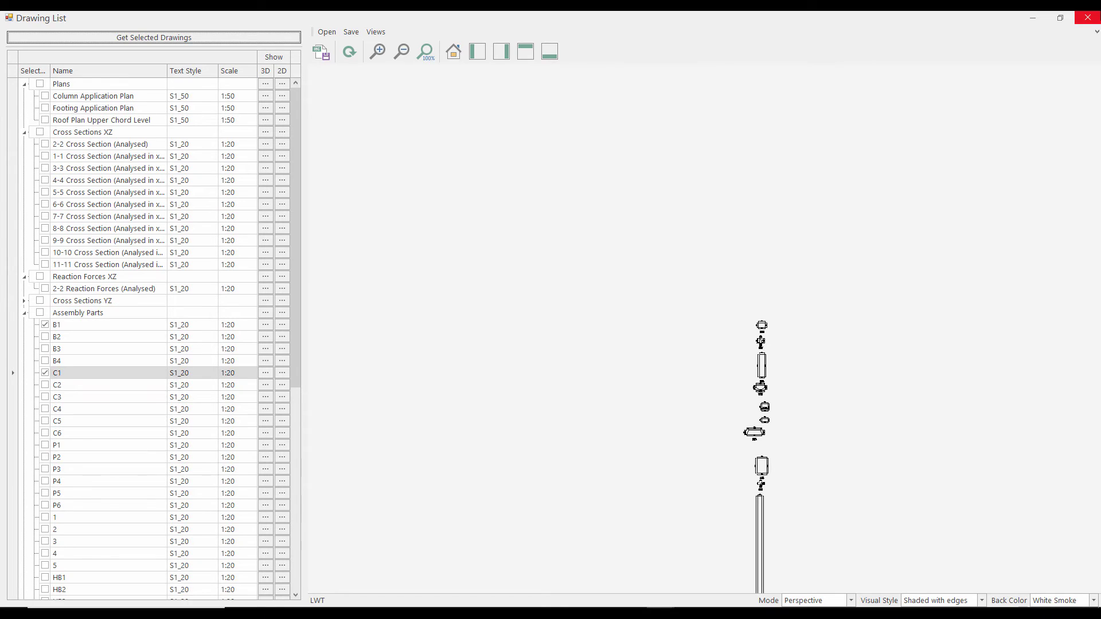
Close the drawing list and bring up the calculation reports list in a maximised Reports window
left_click(1088, 18)
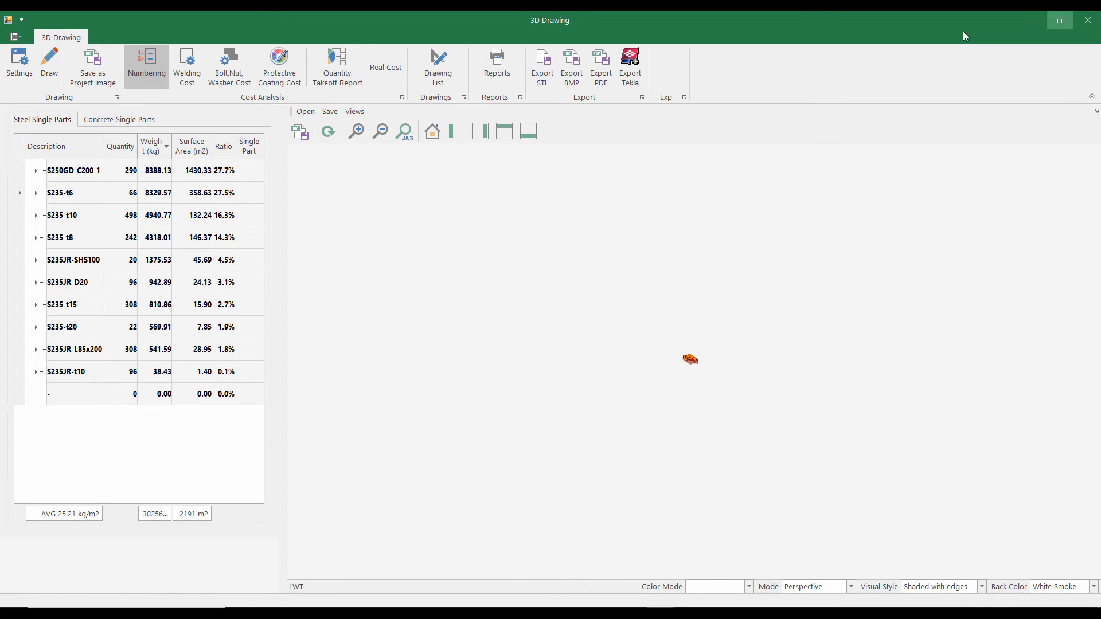
left_click(497, 77)
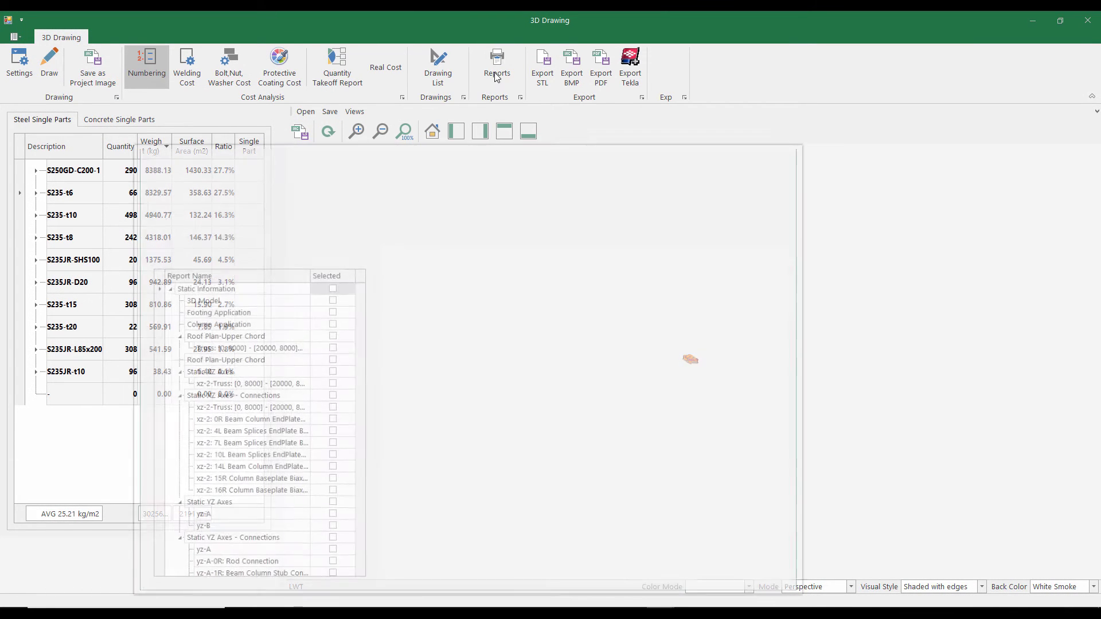
left_click(768, 154)
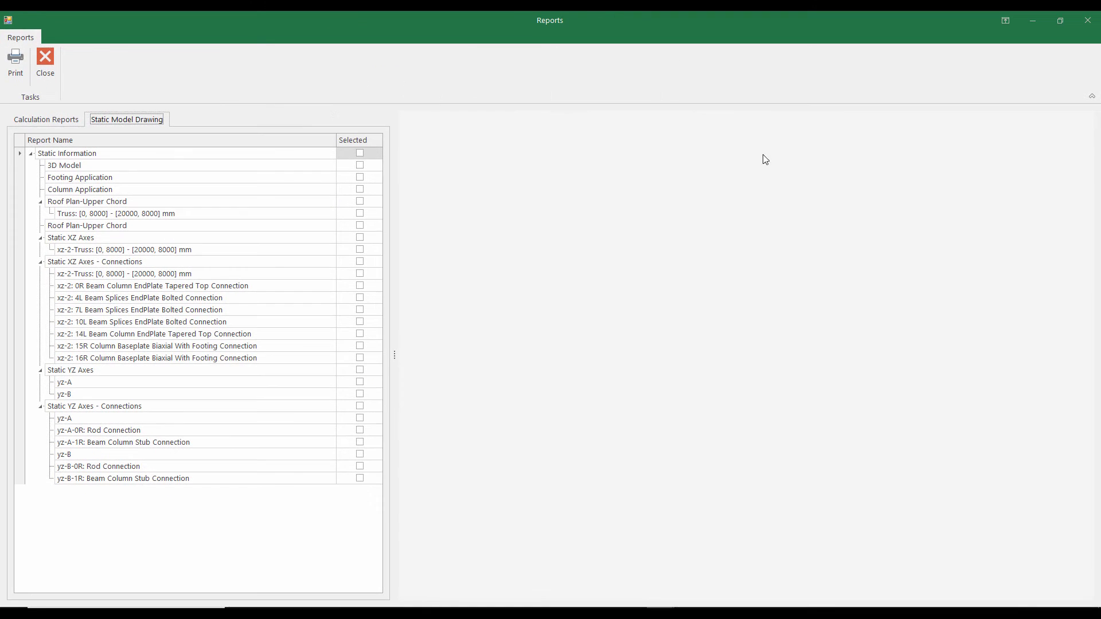
left_click(29, 122)
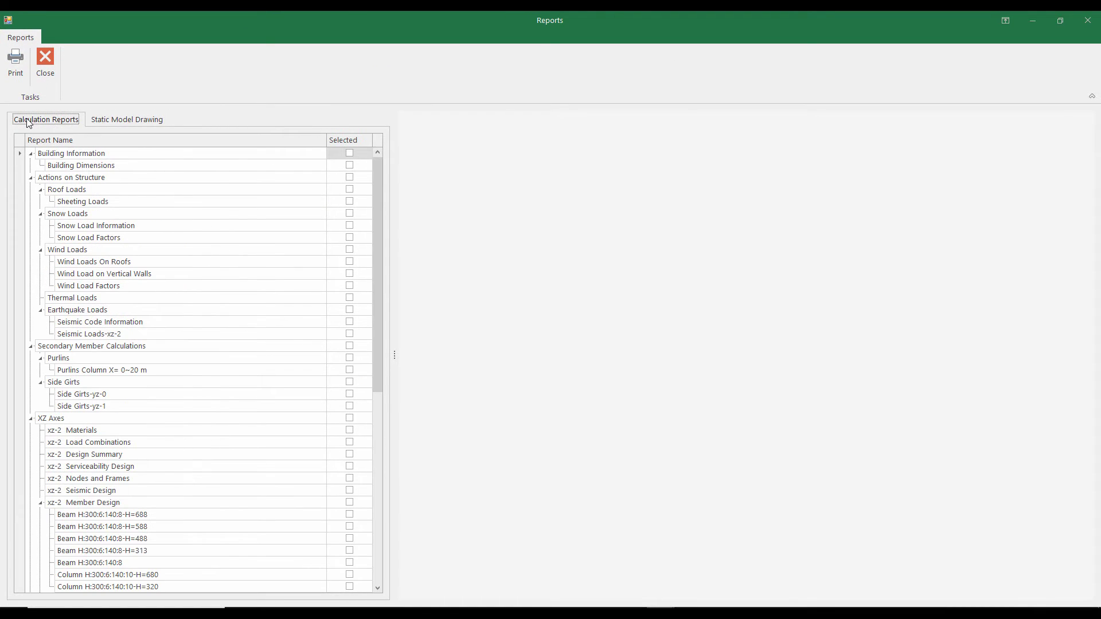
Select the Building Information, Actions on Structure, Secondary Member Calculations and XZ Axes reports and generate their print preview
left_click(349, 154)
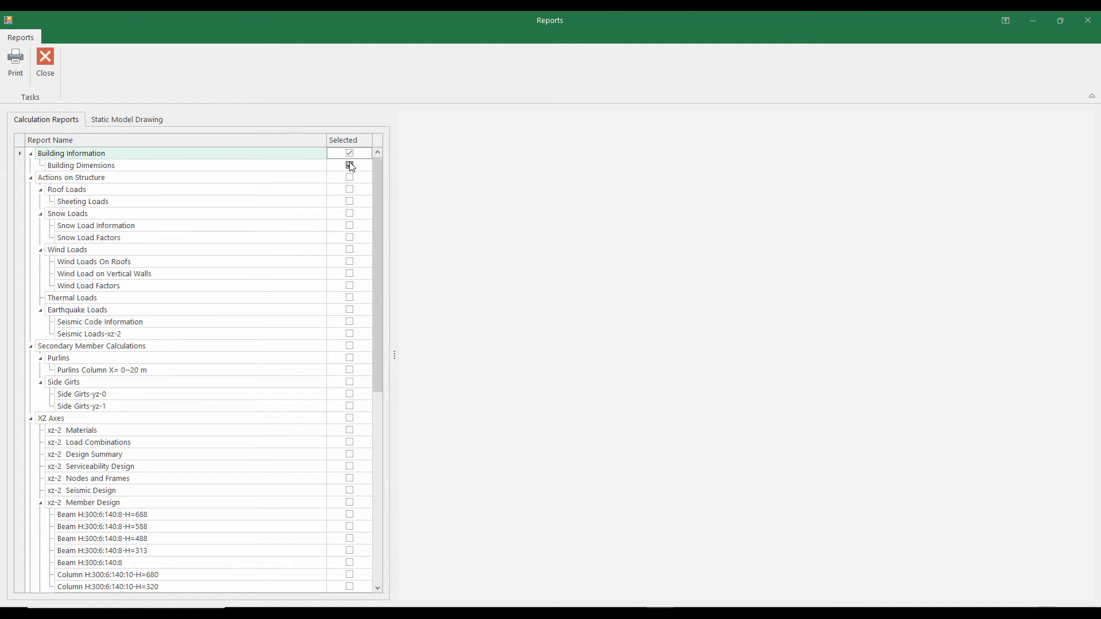
left_click(350, 178)
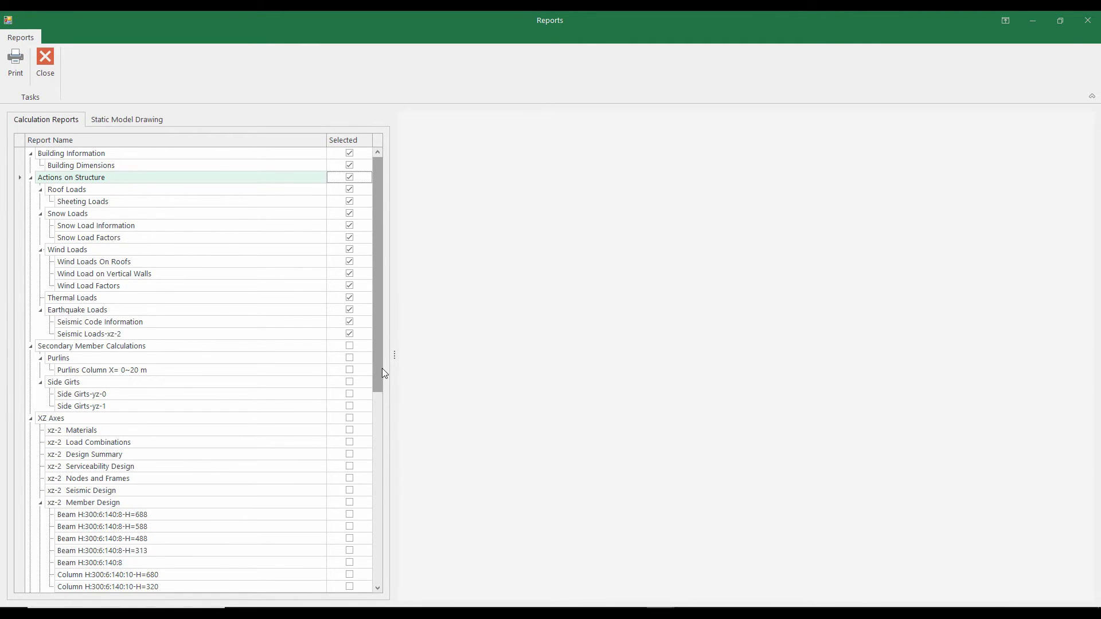
left_click_drag(382, 368, 382, 411)
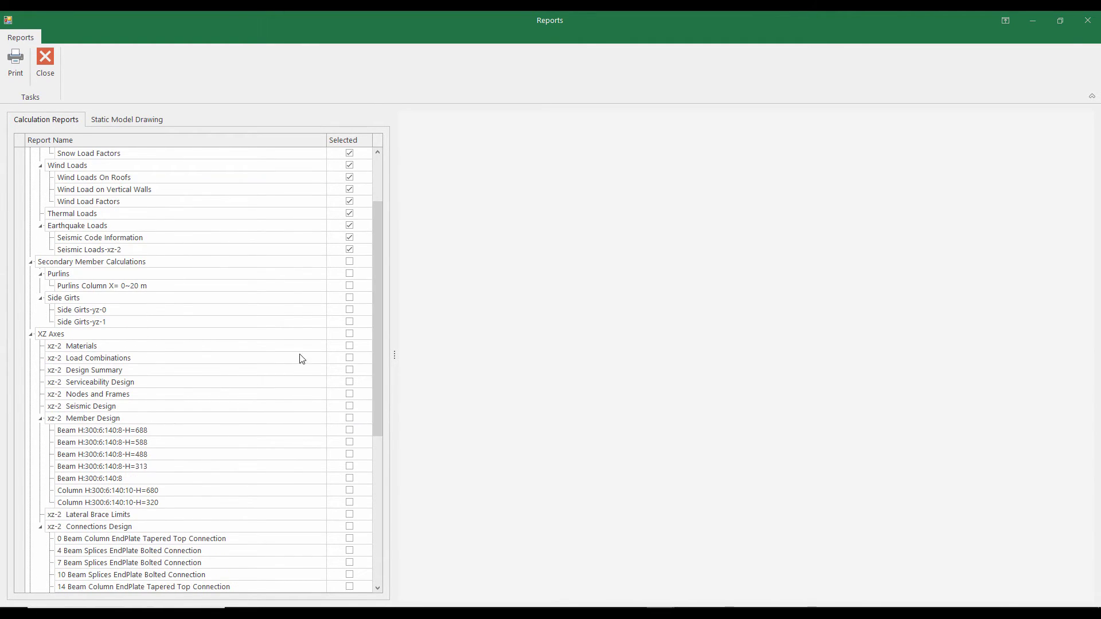
left_click(349, 334)
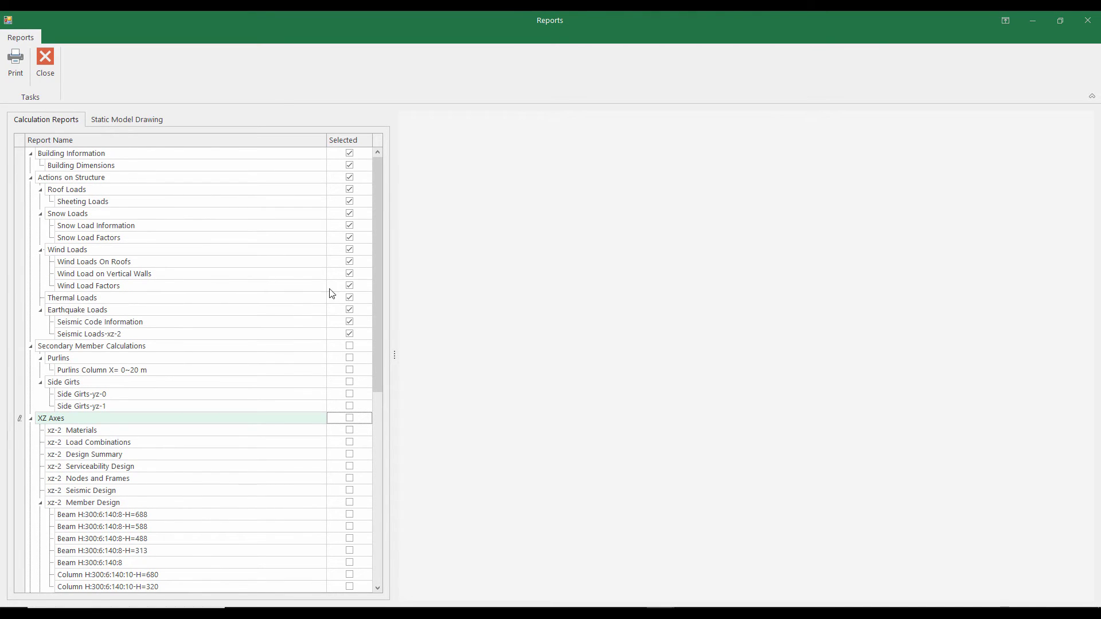
left_click(360, 421)
left_click(349, 346)
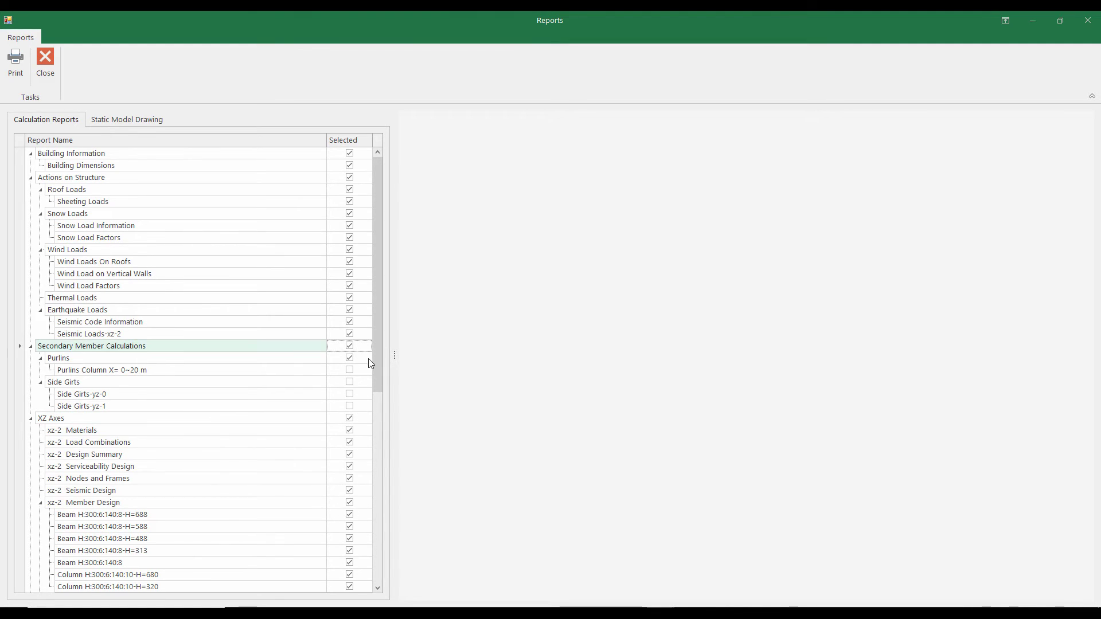
left_click_drag(380, 368, 381, 510)
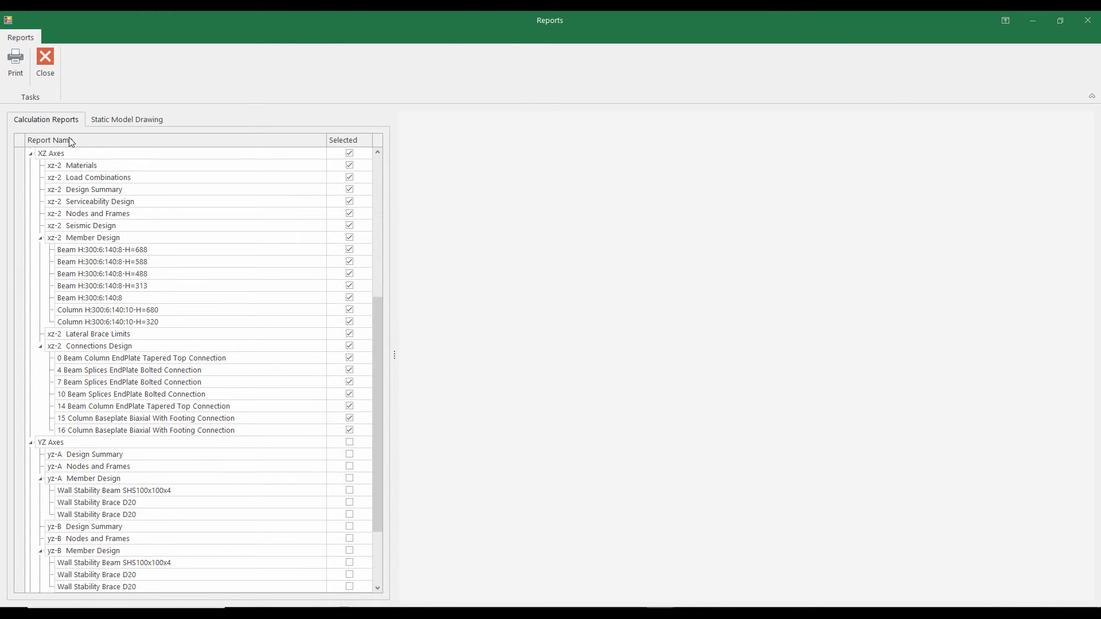
left_click(26, 68)
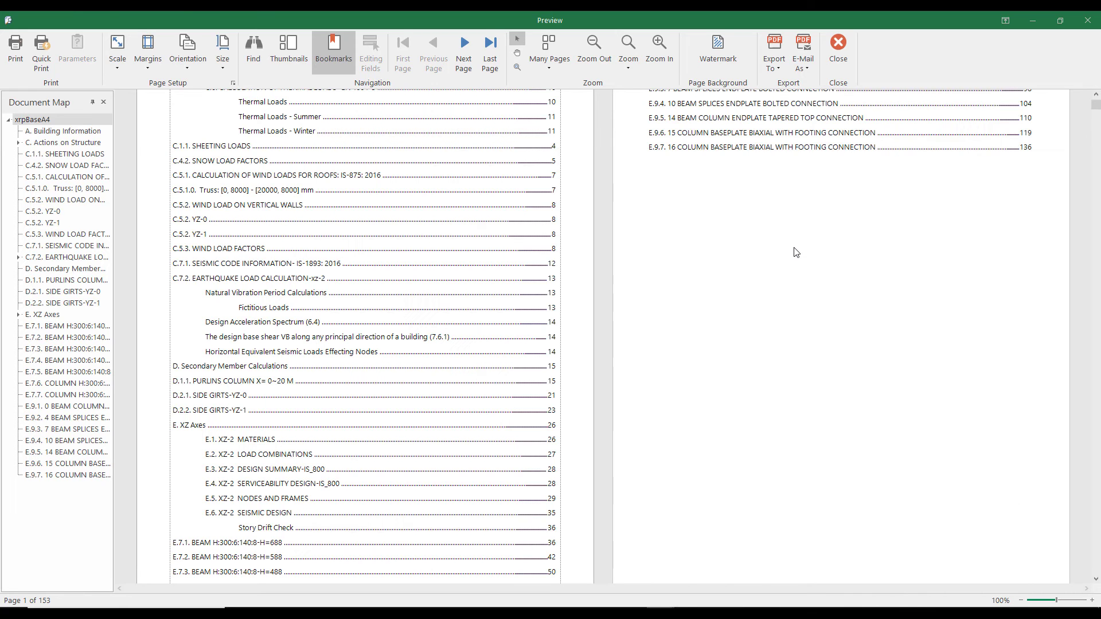
Review the report's table of contents, Building Information section, structural configuration details and sheeting loads
scroll(795, 253, "down", 11)
scroll(794, 252, "up", 11)
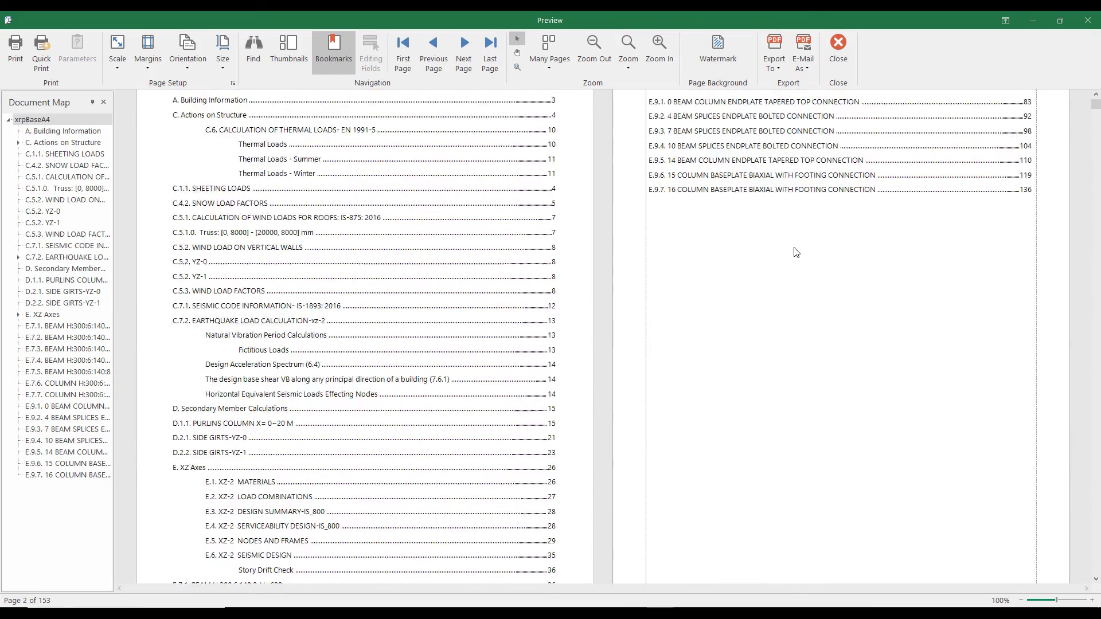
scroll(574, 252, "down", 10)
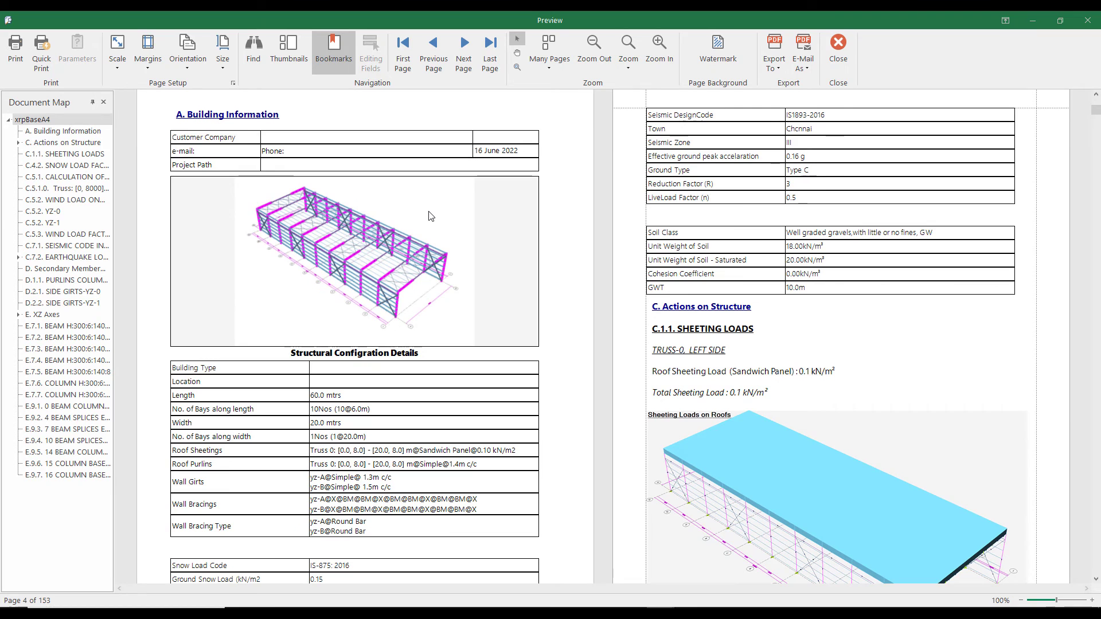
scroll(921, 226, "down", 4)
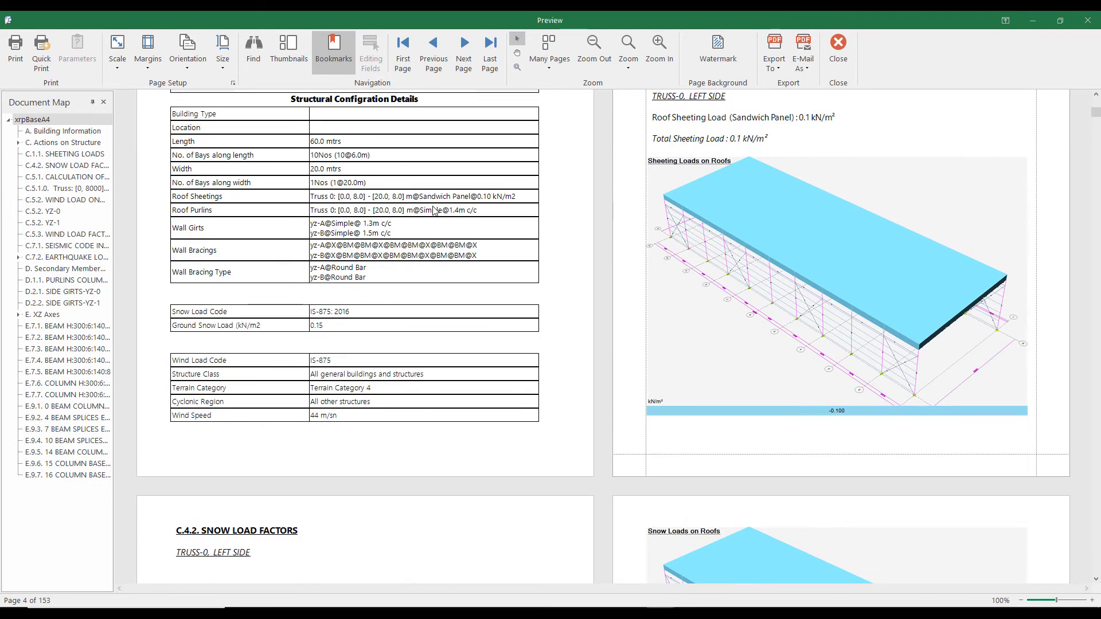
scroll(920, 230, "down", 3)
scroll(920, 229, "up", 3)
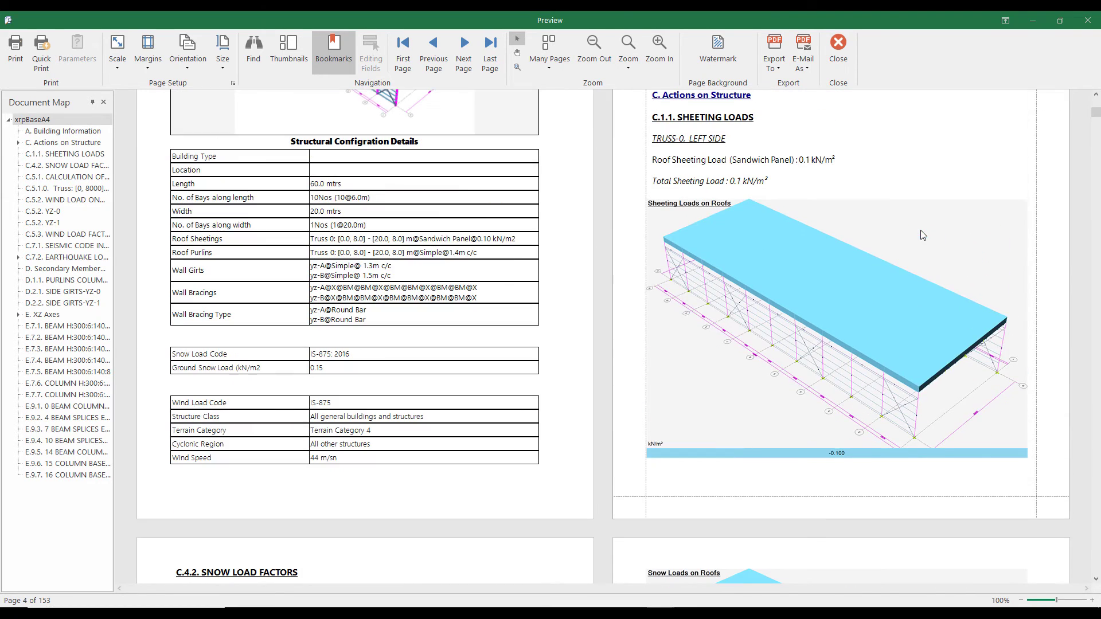
Review the report's snow load factors, wind data and calculations, and the WIND-L, WIND-R, WIND-F and WIND-B load diagrams
scroll(736, 194, "down", 6)
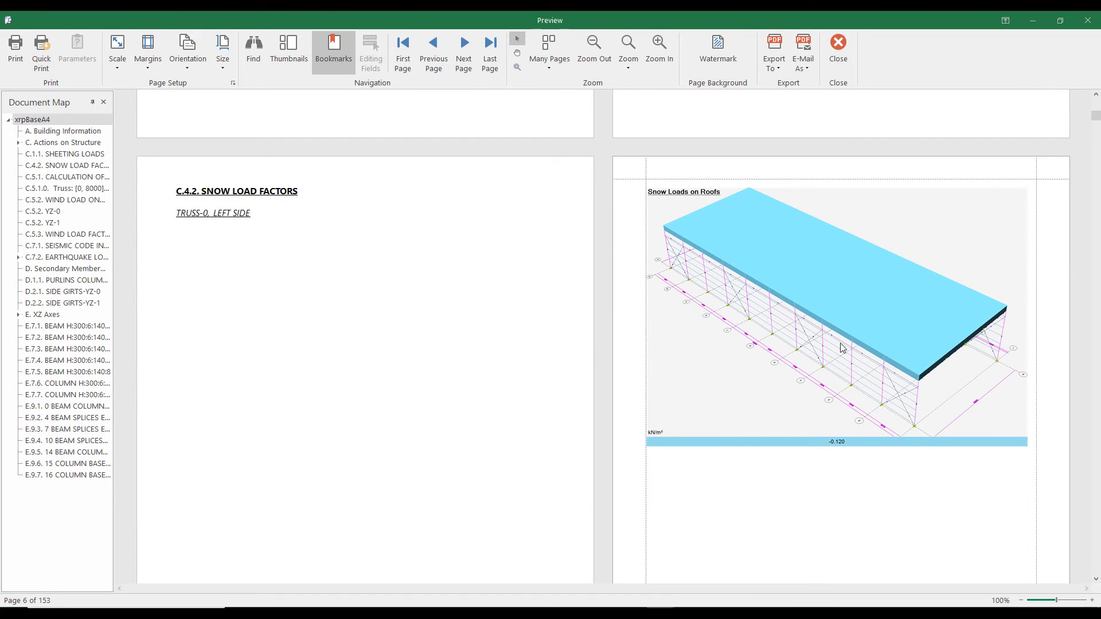
scroll(838, 343, "down", 10)
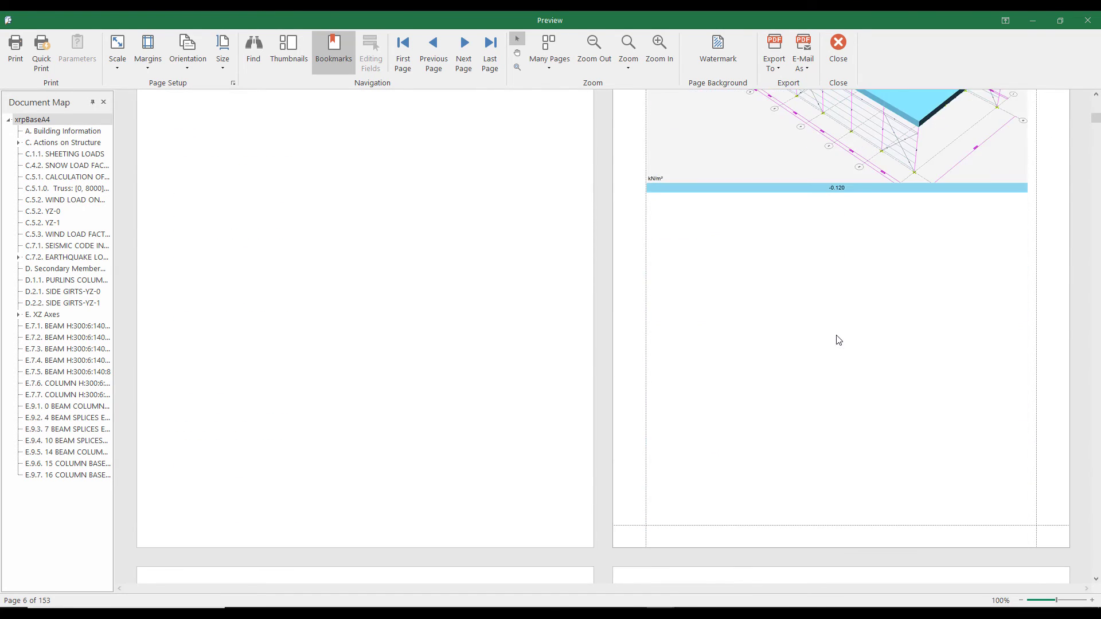
scroll(728, 294, "down", 5)
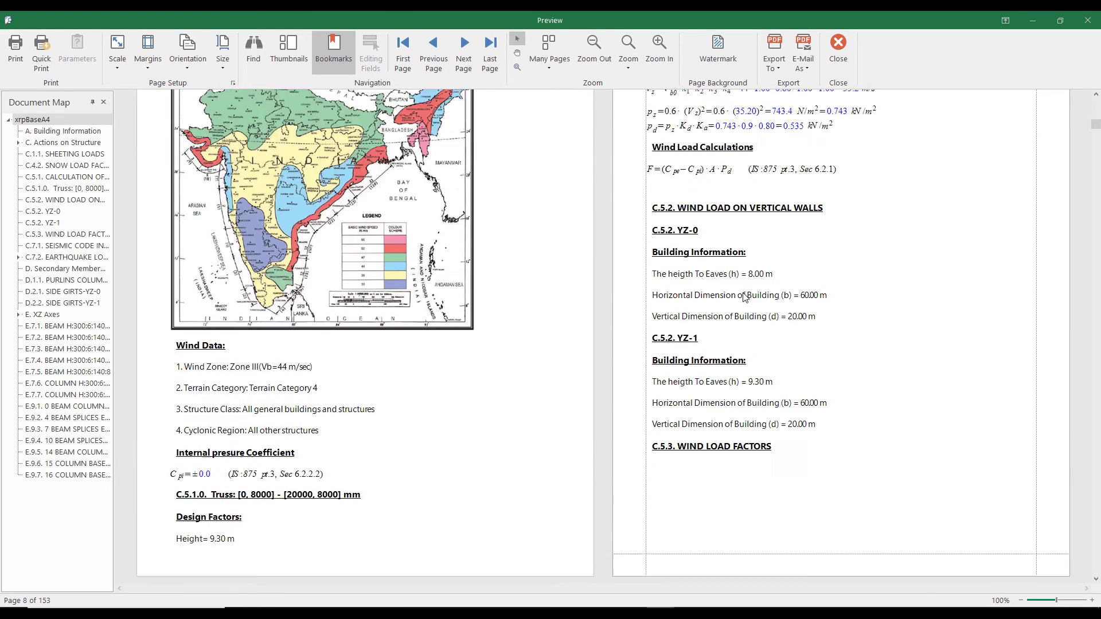
scroll(744, 297, "down", 6)
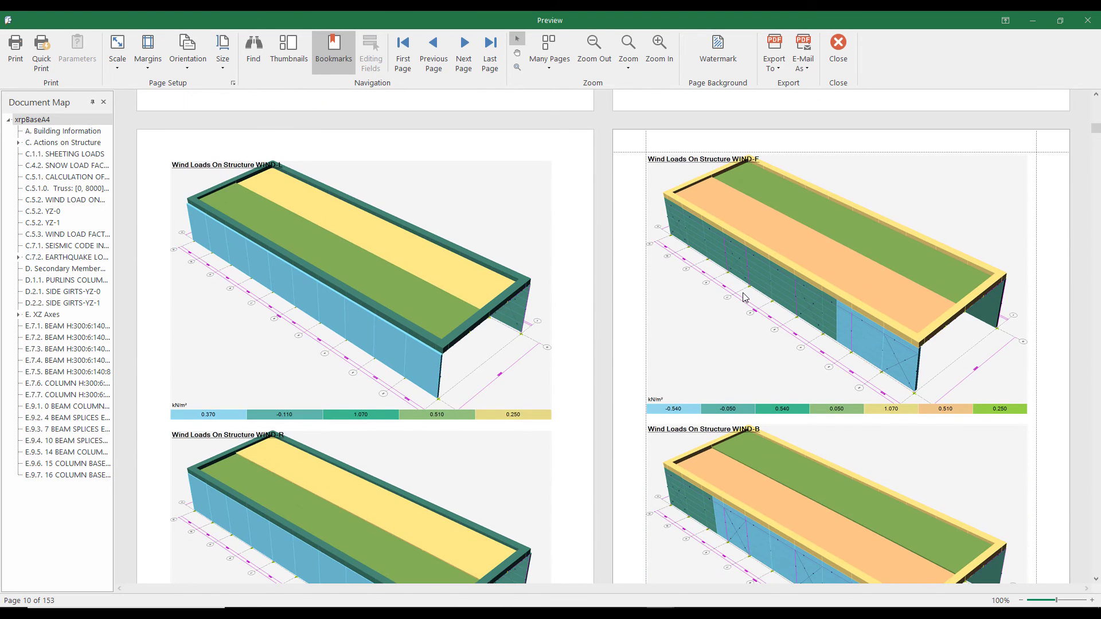
scroll(743, 297, "down", 1)
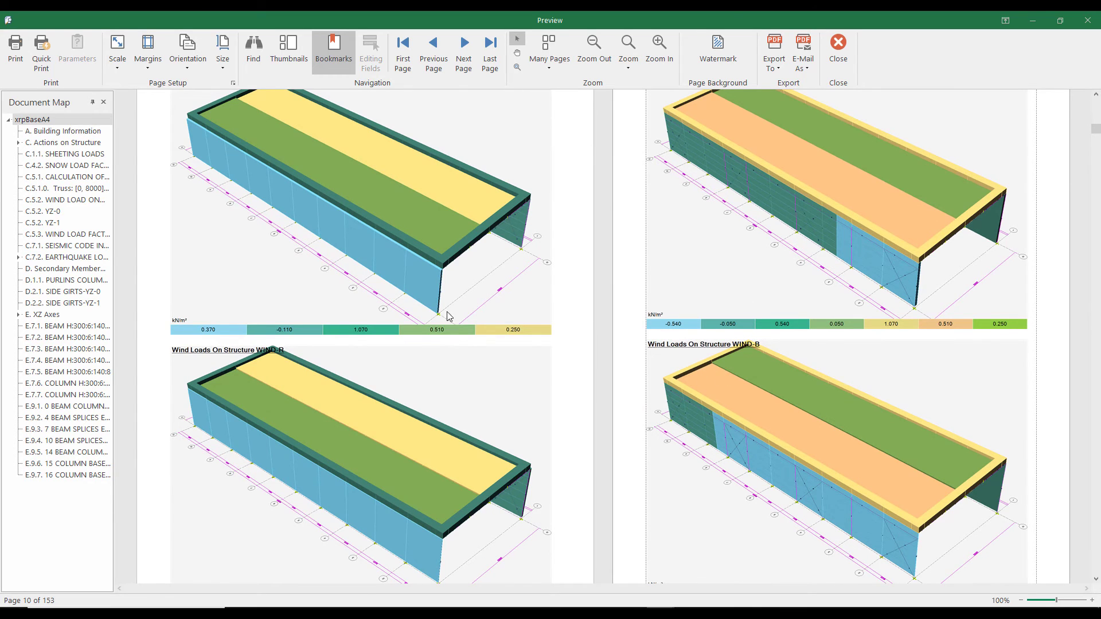
scroll(448, 313, "up", 3)
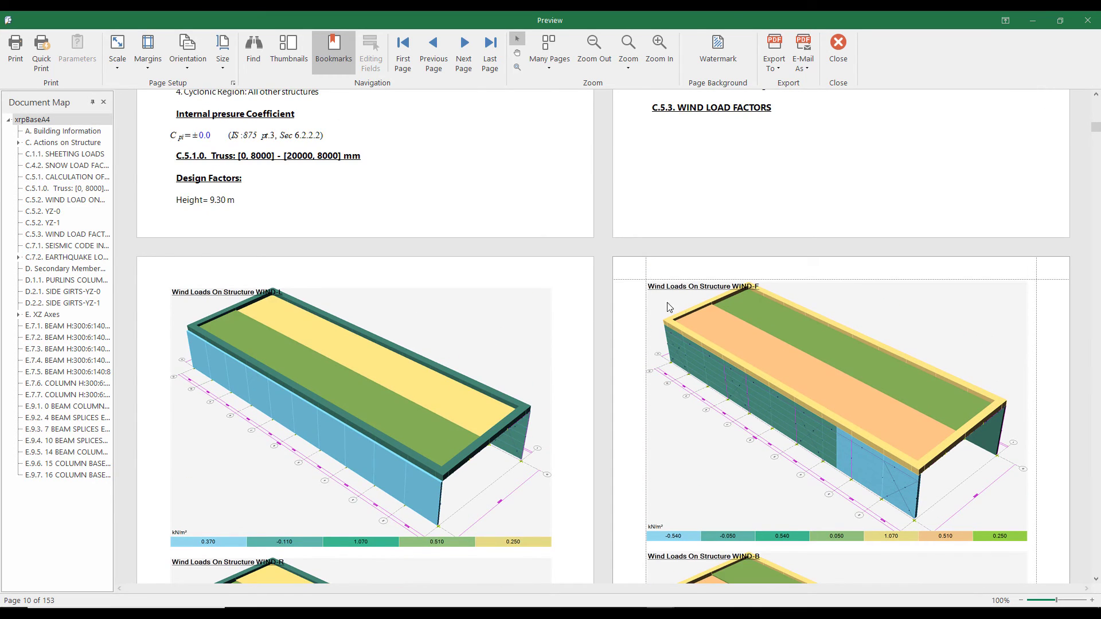
scroll(412, 360, "down", 3)
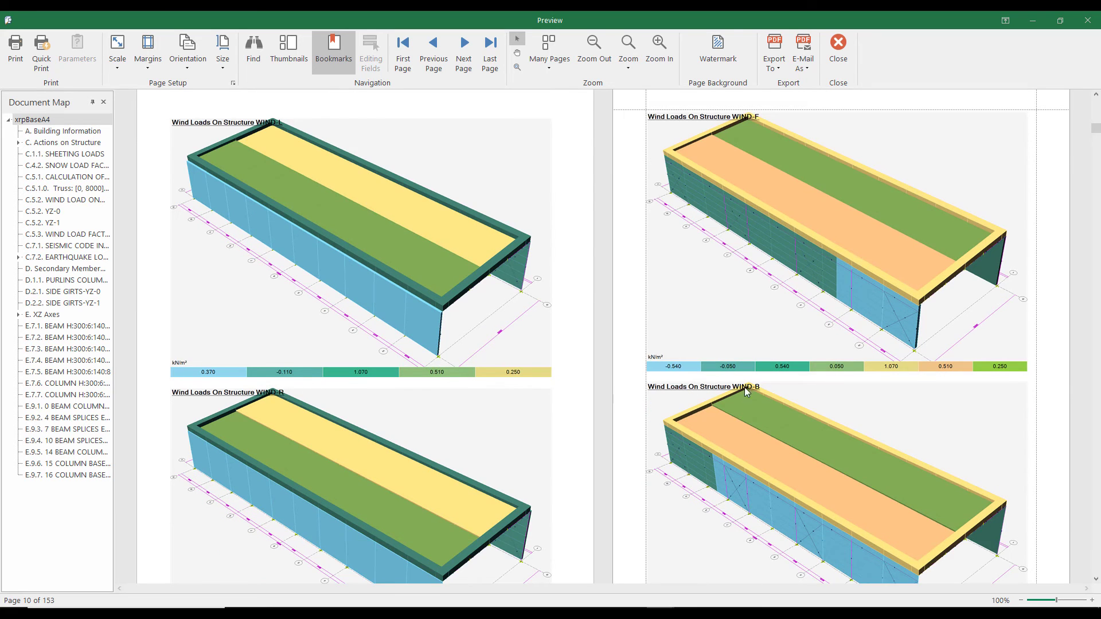
scroll(754, 392, "down", 3)
scroll(754, 393, "down", 2)
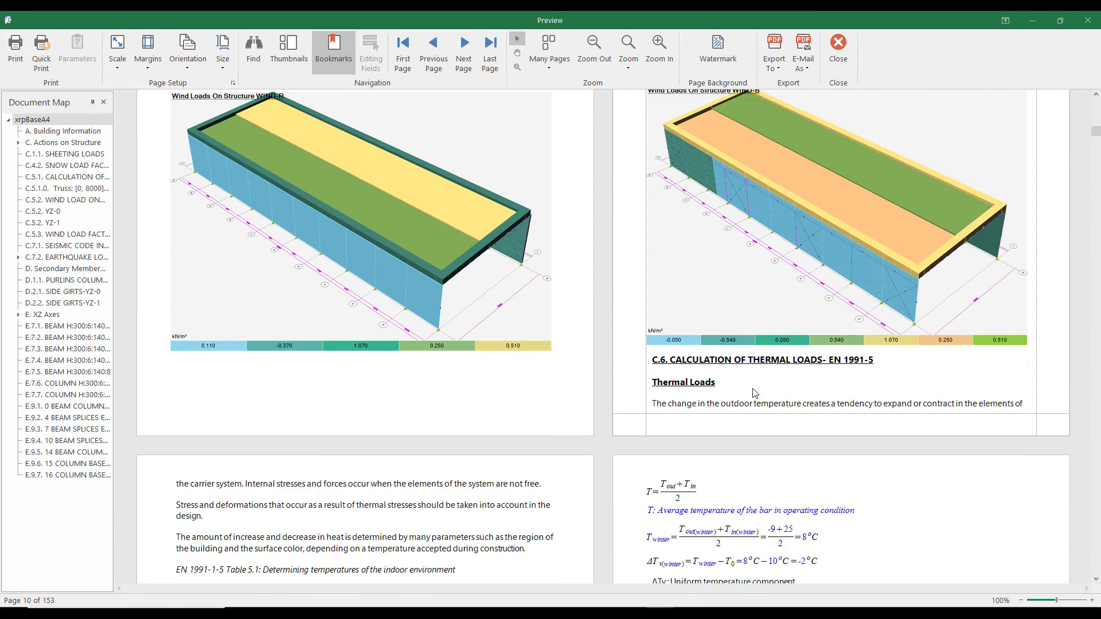
Review the thermal load calculations, the IS-1893 seismic code information and the earthquake load calculation for frame xz-2
scroll(756, 393, "down", 2)
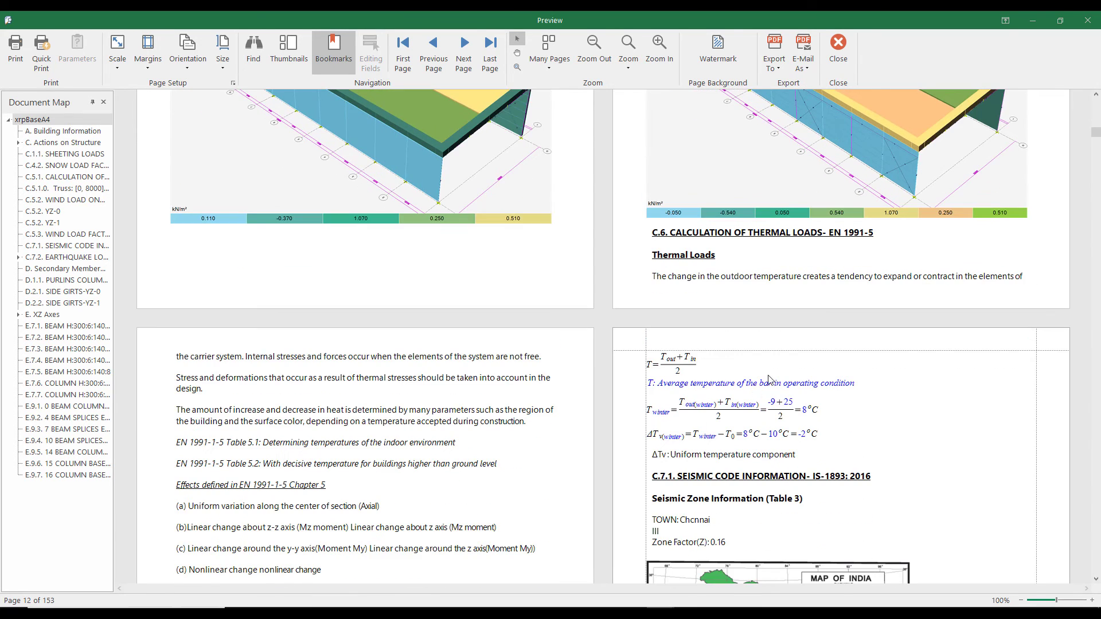
scroll(881, 297, "up", 2)
scroll(765, 291, "down", 4)
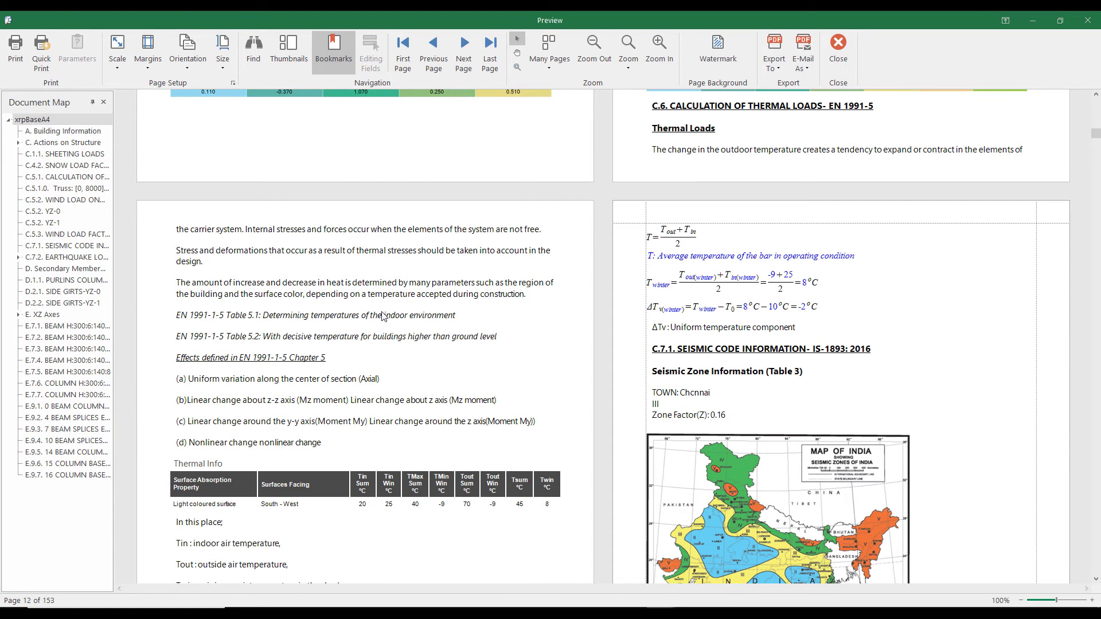
scroll(383, 316, "down", 3)
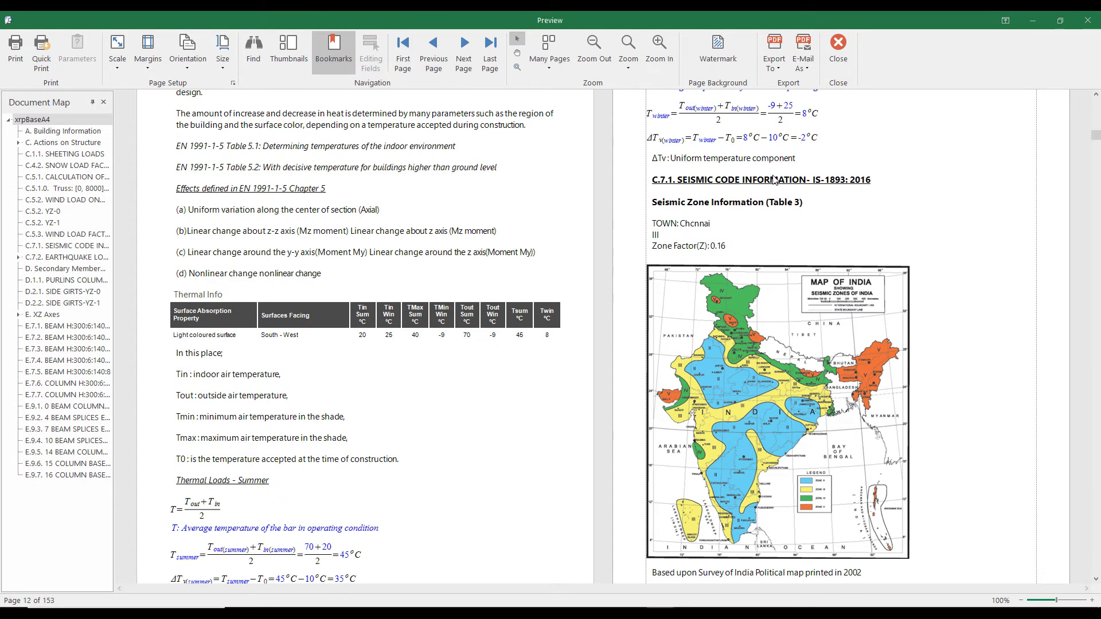
scroll(915, 256, "down", 4)
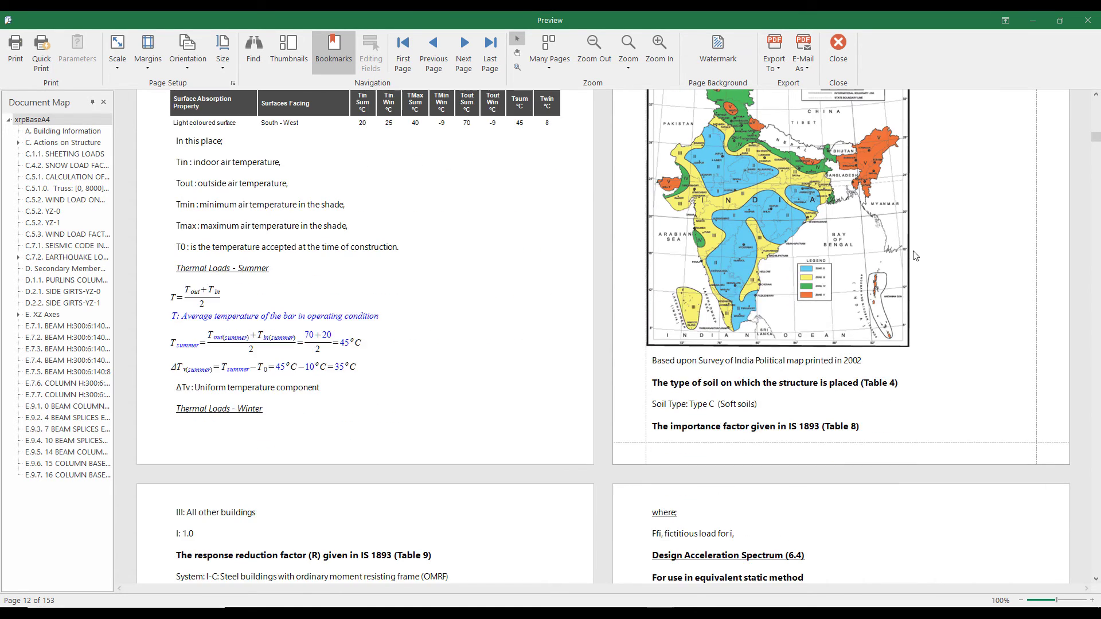
scroll(916, 256, "down", 10)
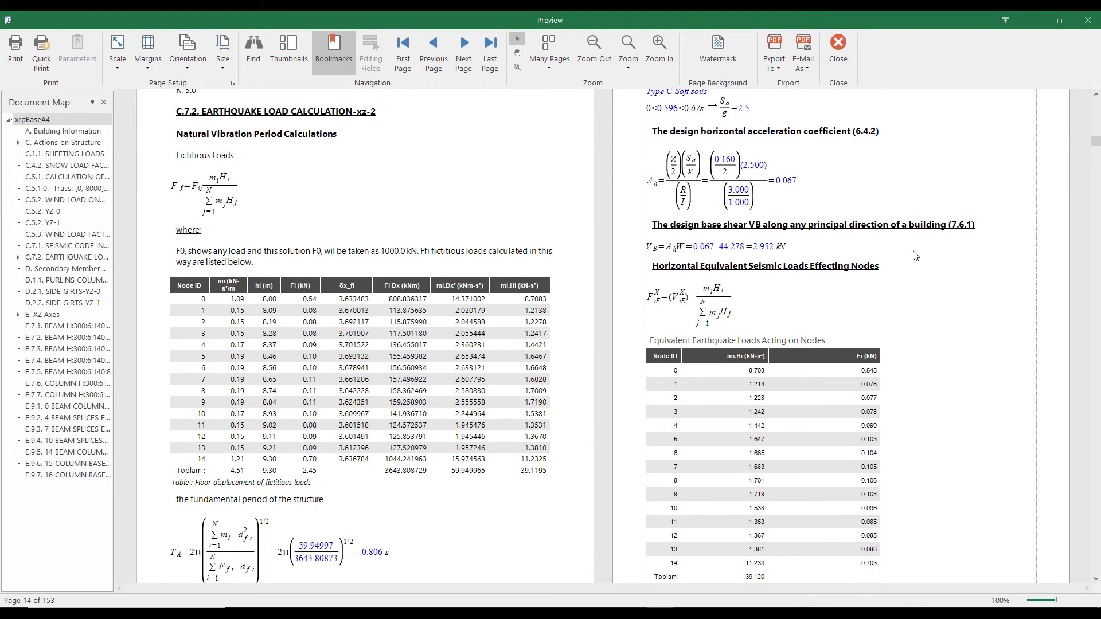
scroll(916, 256, "down", 2)
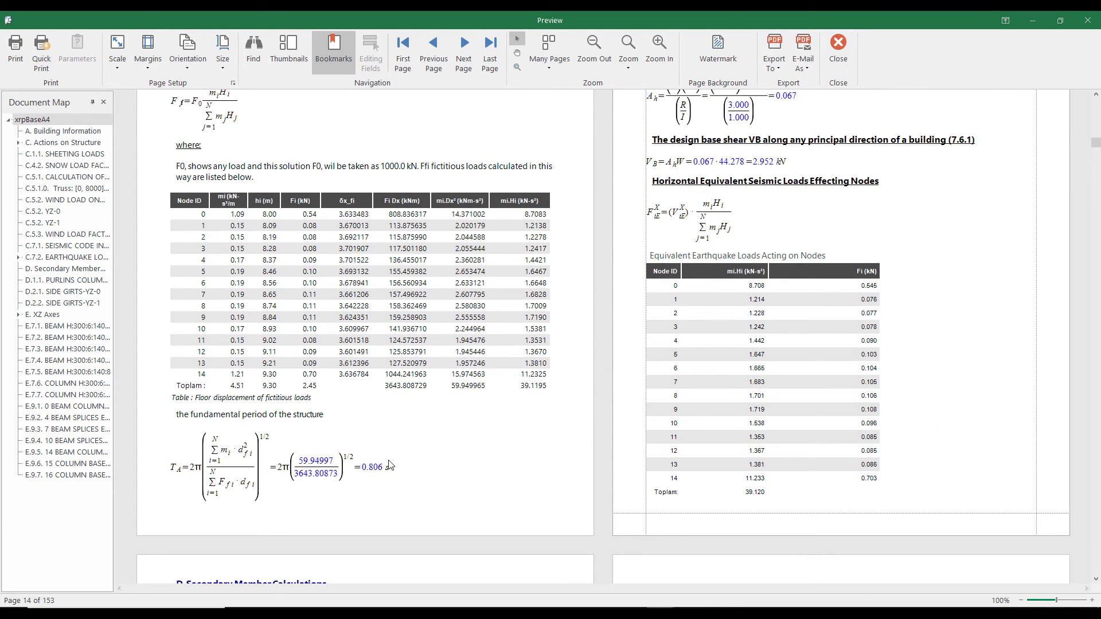
scroll(847, 379, "down", 5)
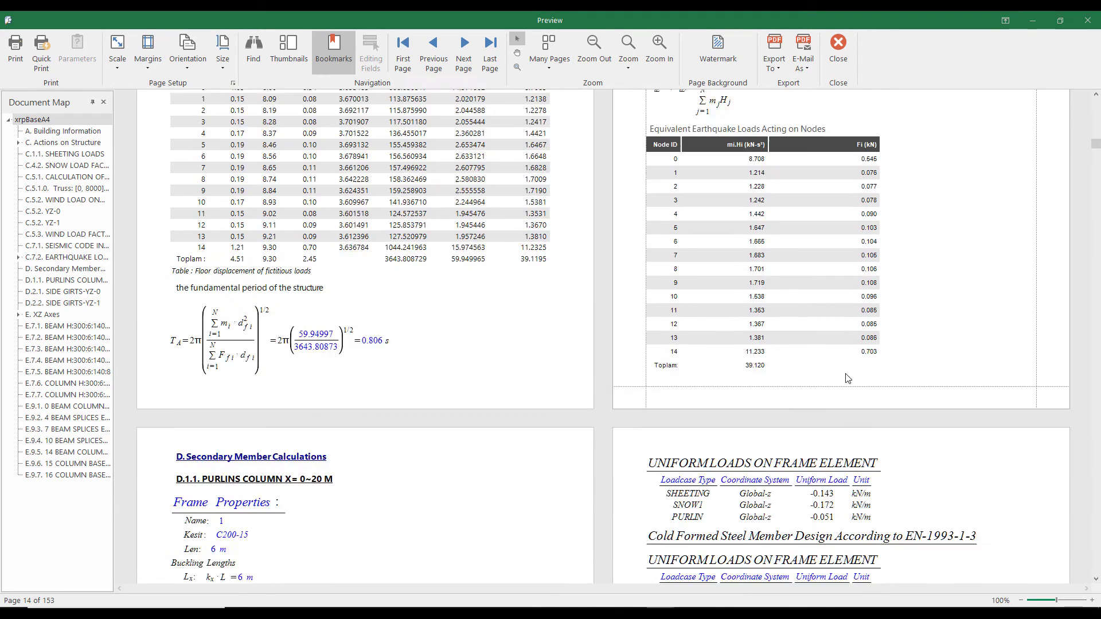
Examine the Secondary Member Calculations for the purlins, covering uniform loads, C200-15 section properties, bending resistance and deflection checks
scroll(842, 265, "down", 5)
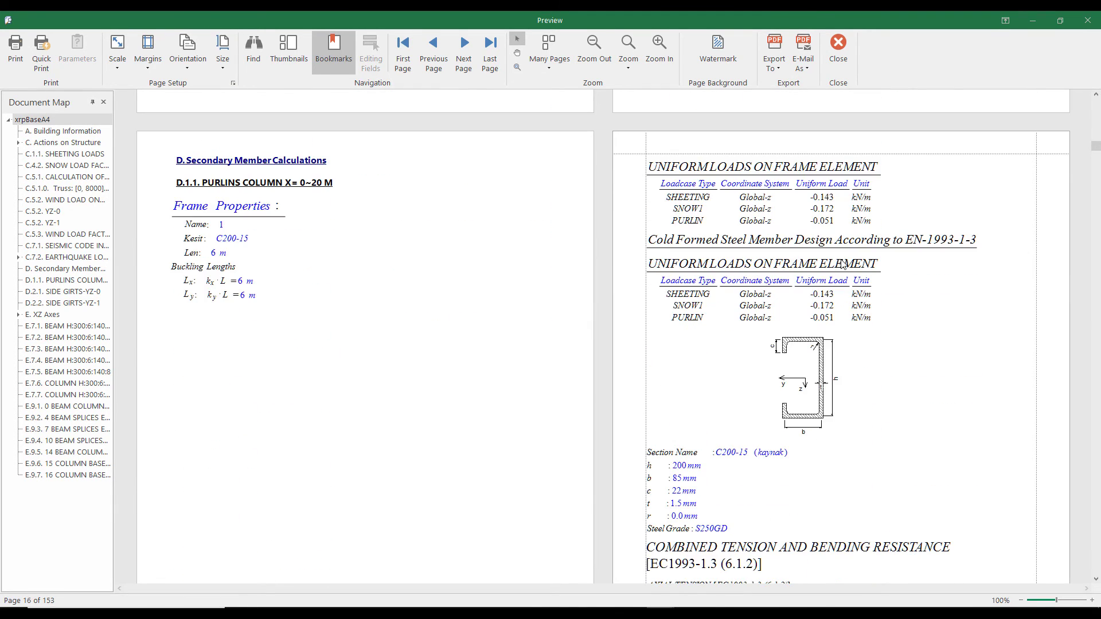
scroll(843, 265, "down", 6)
scroll(843, 264, "up", 6)
scroll(843, 264, "up", 1)
scroll(760, 310, "down", 2)
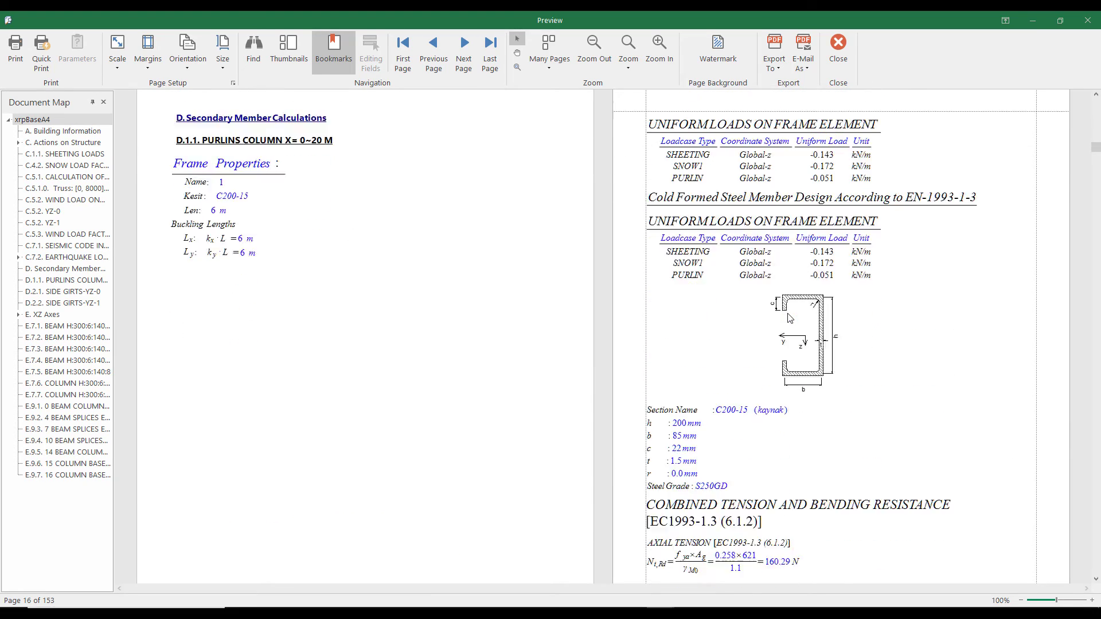
scroll(790, 319, "down", 15)
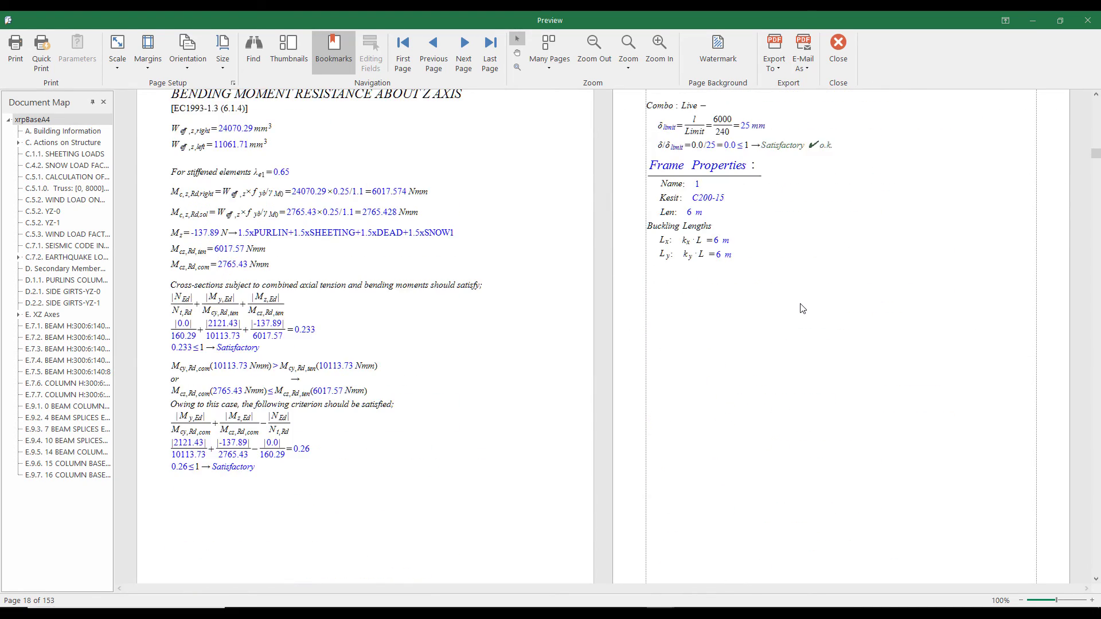
scroll(802, 309, "down", 10)
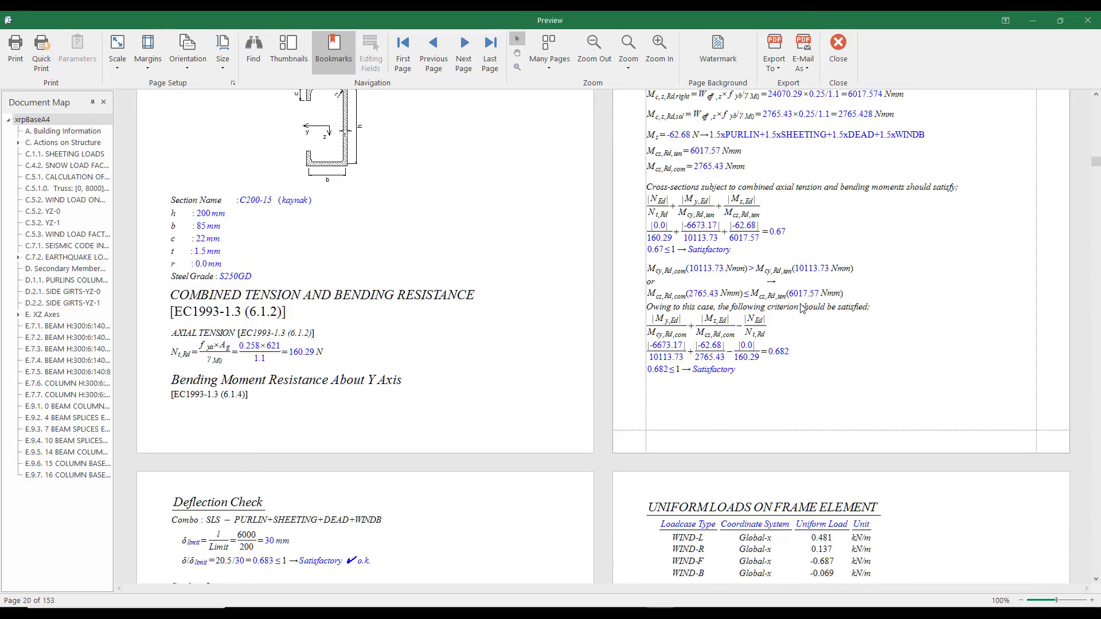
Examine the side girt calculations for YZ-0 and YZ-1, rechecking the purlins' resistance and deflection results
scroll(803, 309, "down", 10)
scroll(802, 309, "down", 5)
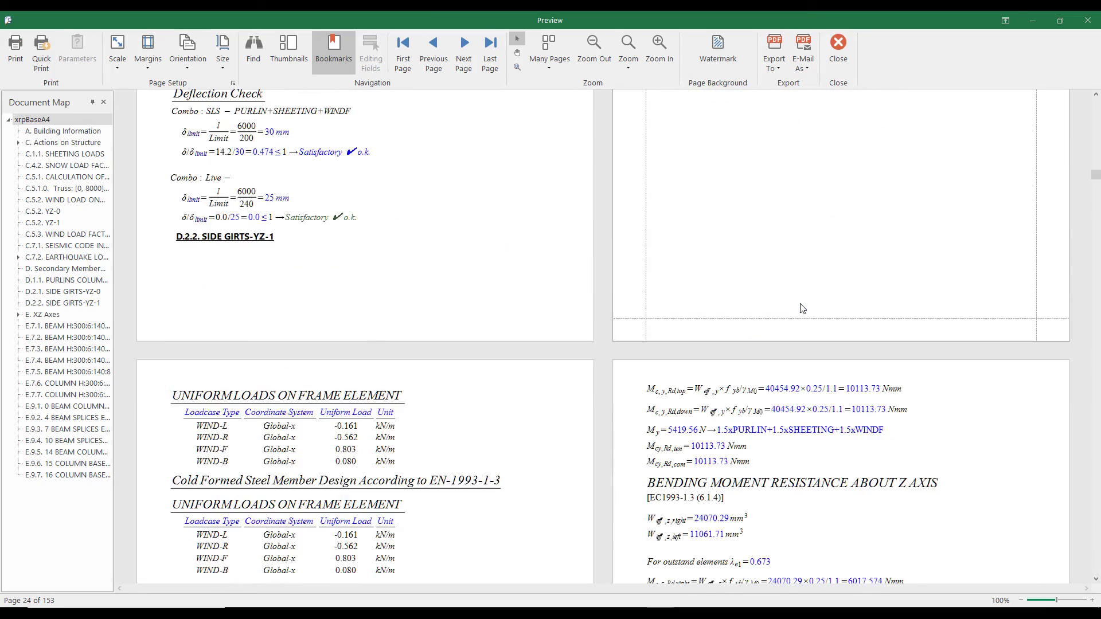
scroll(802, 309, "down", 10)
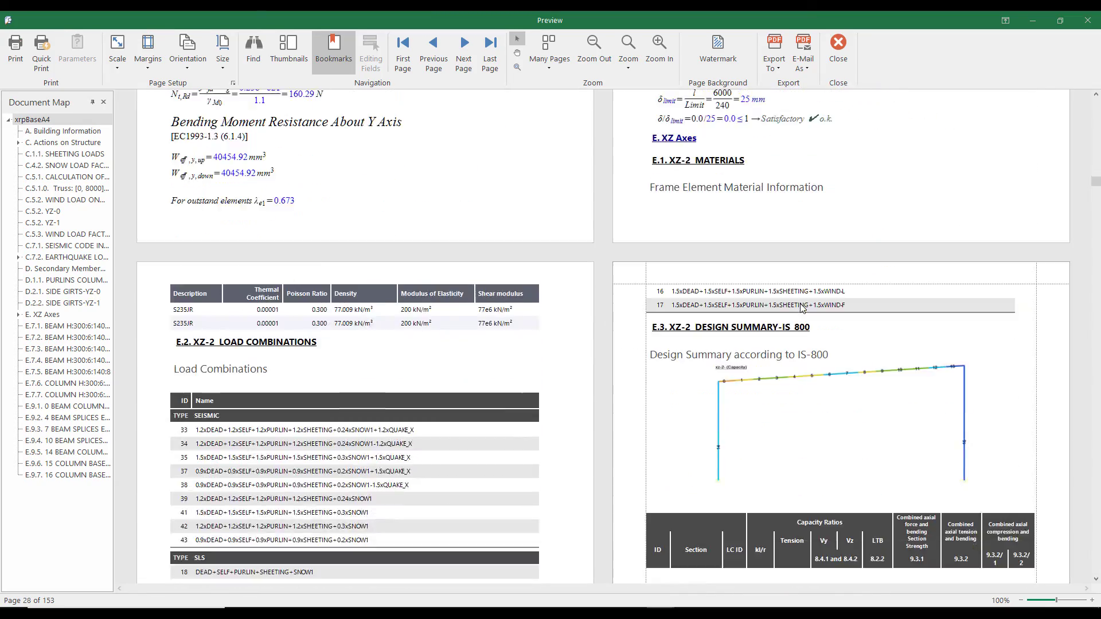
scroll(802, 309, "up", 10)
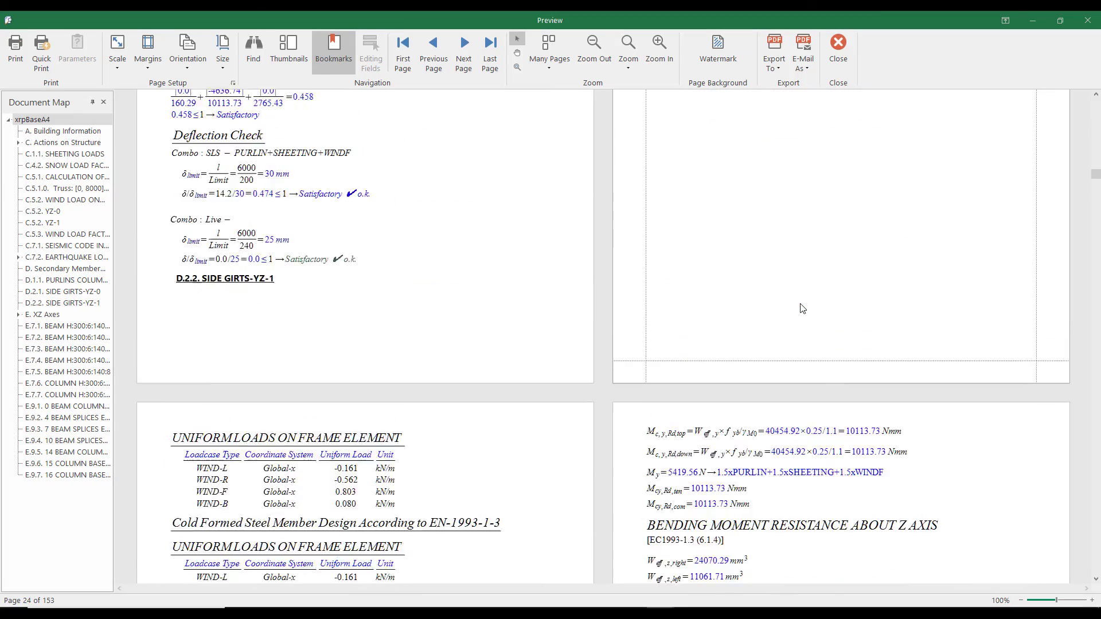
scroll(802, 310, "up", 6)
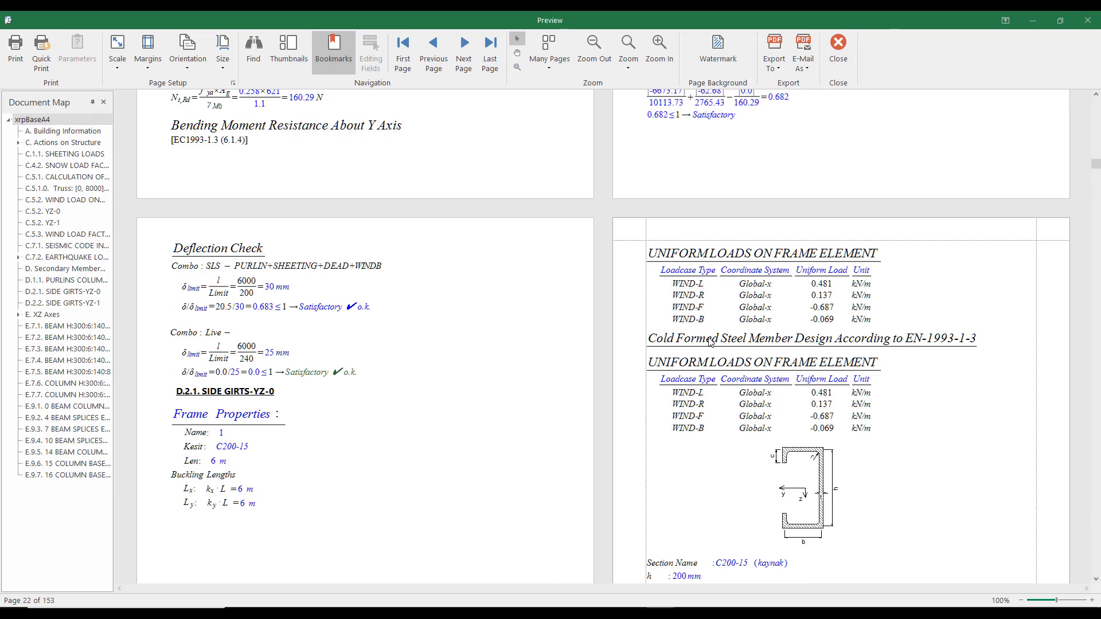
scroll(710, 343, "up", 5)
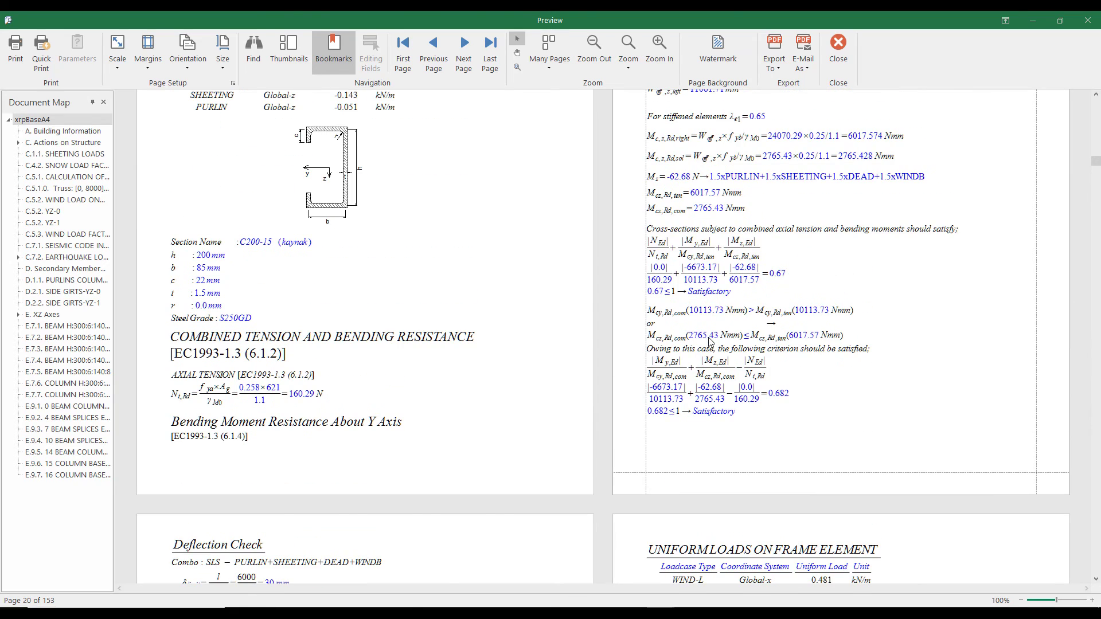
scroll(710, 342, "down", 15)
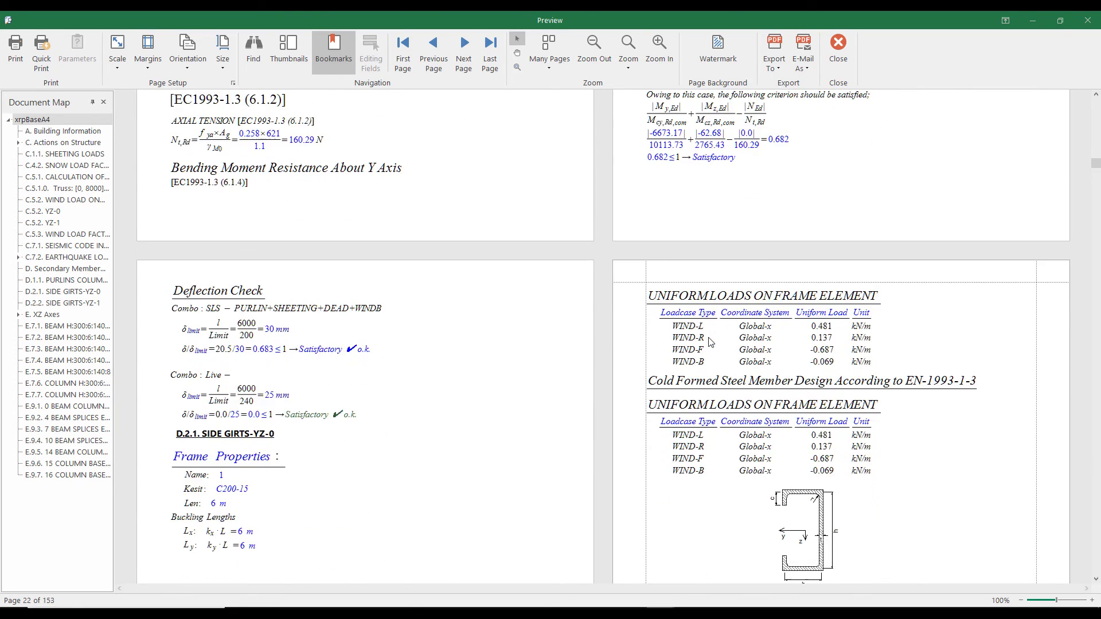
scroll(710, 342, "down", 15)
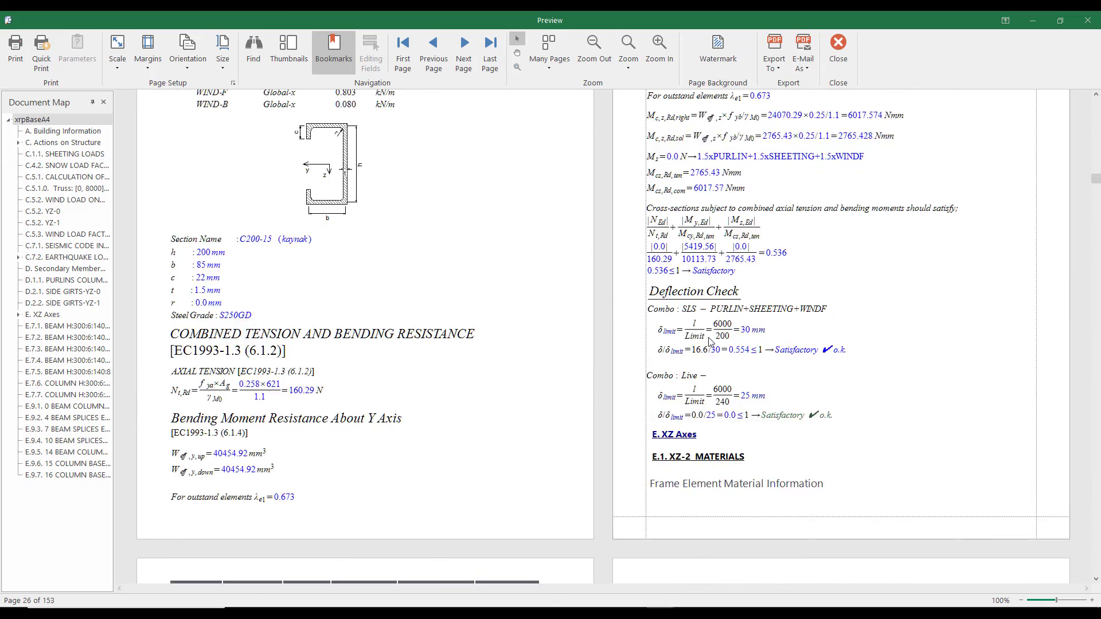
Review frame XZ-2's load combinations, IS-800 design summary, serviceability design, node information and point loads on nodes
scroll(463, 304, "up", 2)
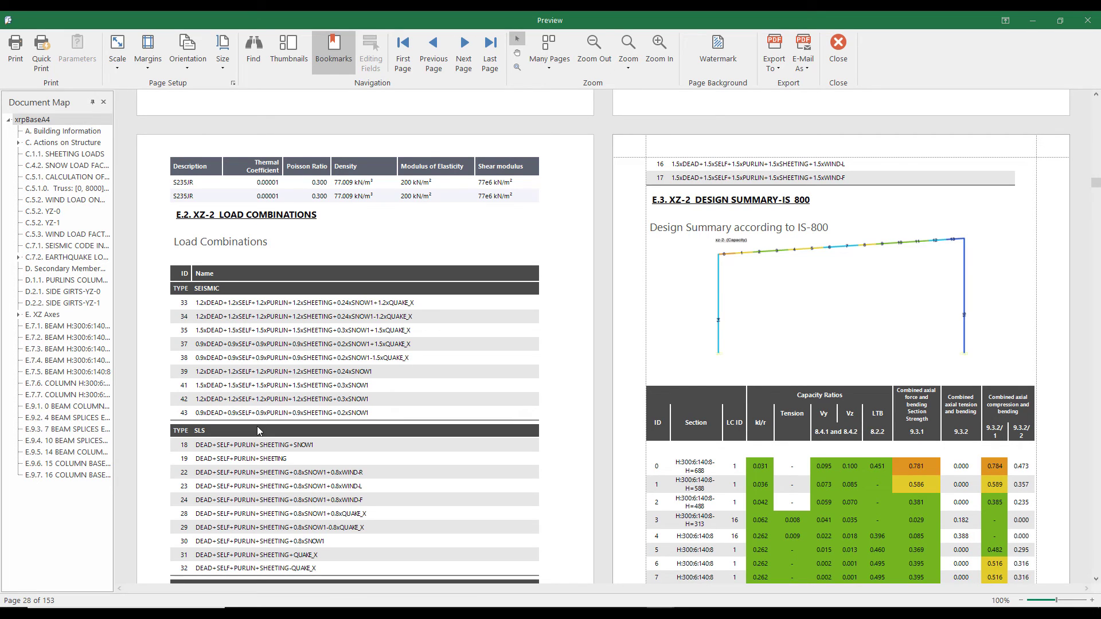
scroll(257, 426, "down", 1)
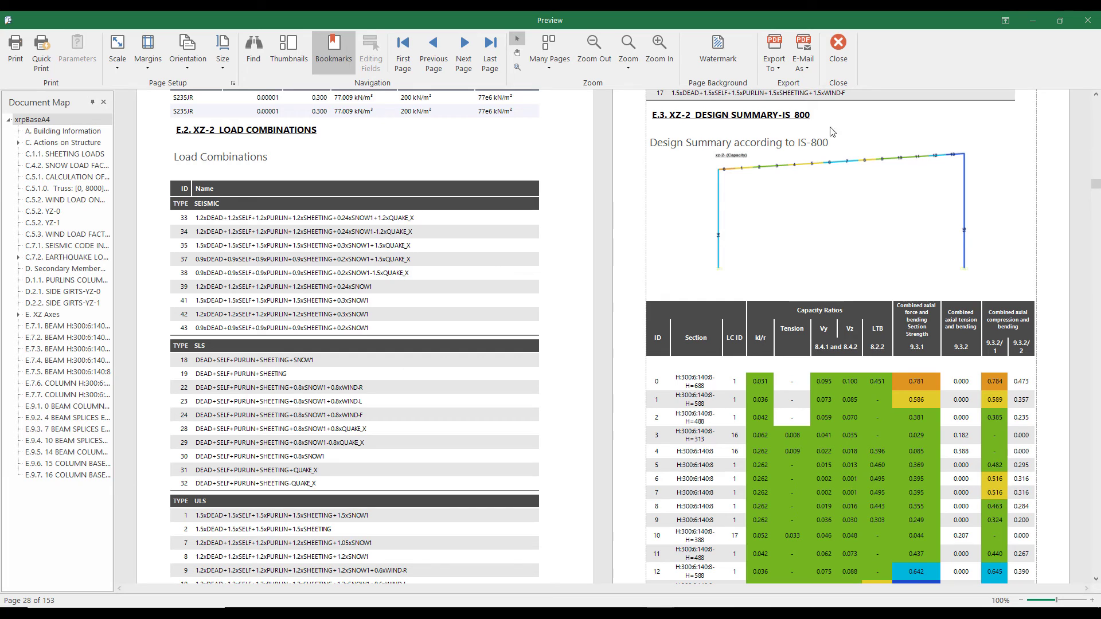
scroll(818, 235, "down", 1)
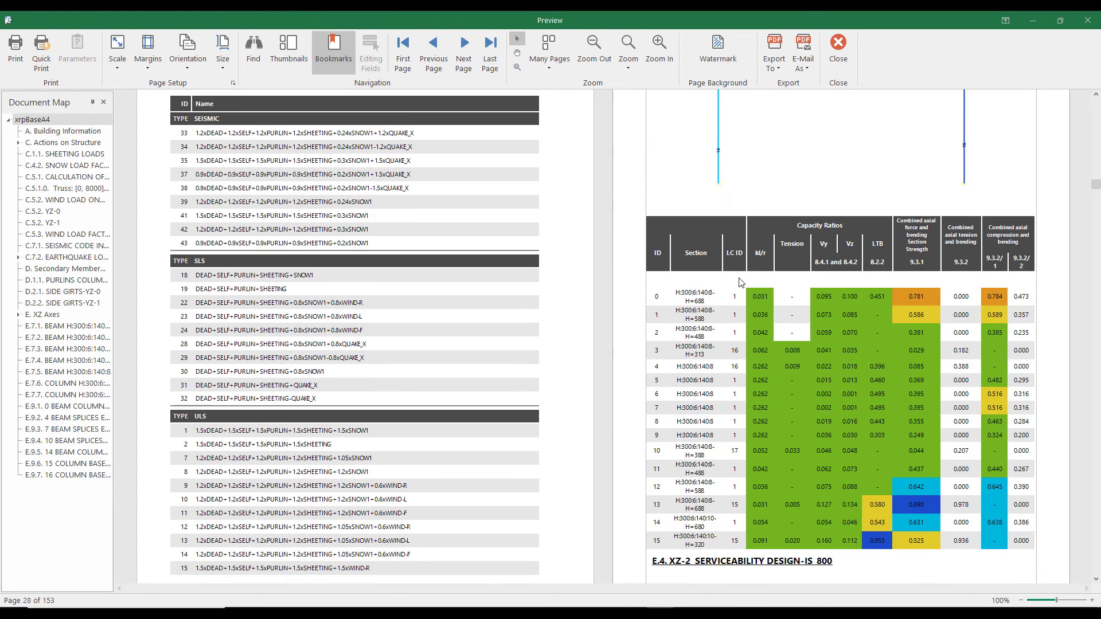
scroll(968, 490, "down", 3)
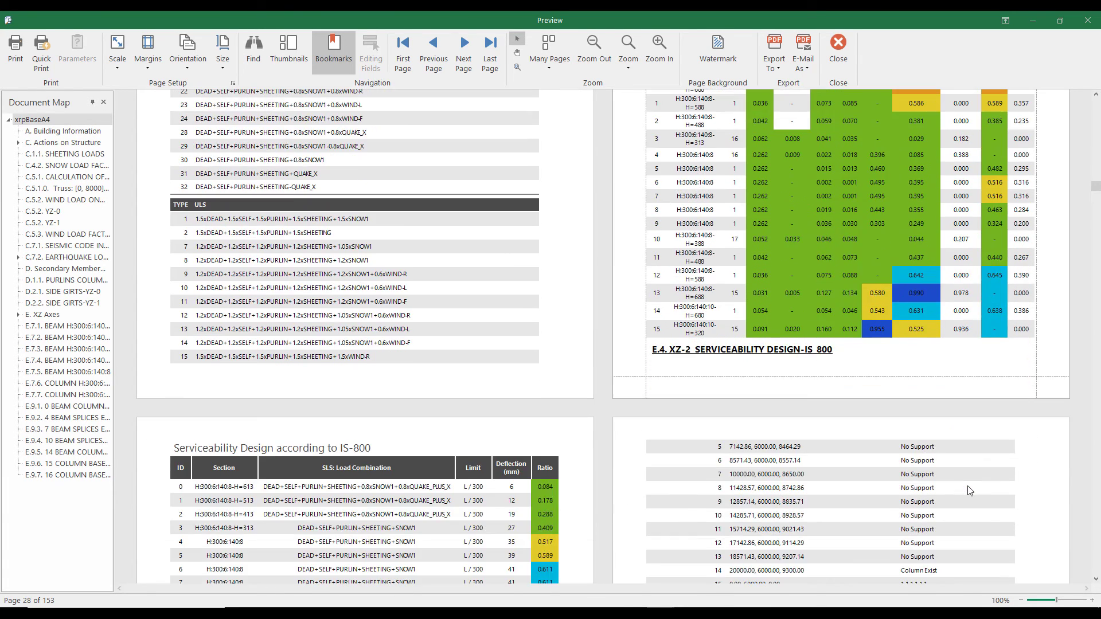
scroll(969, 490, "down", 2)
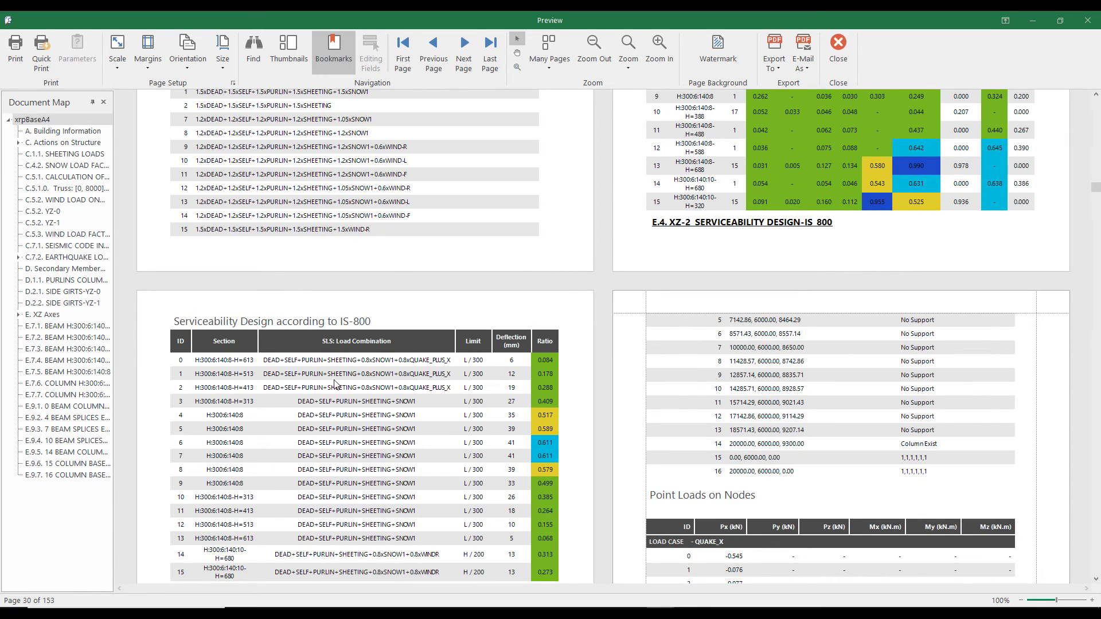
scroll(356, 367, "down", 1)
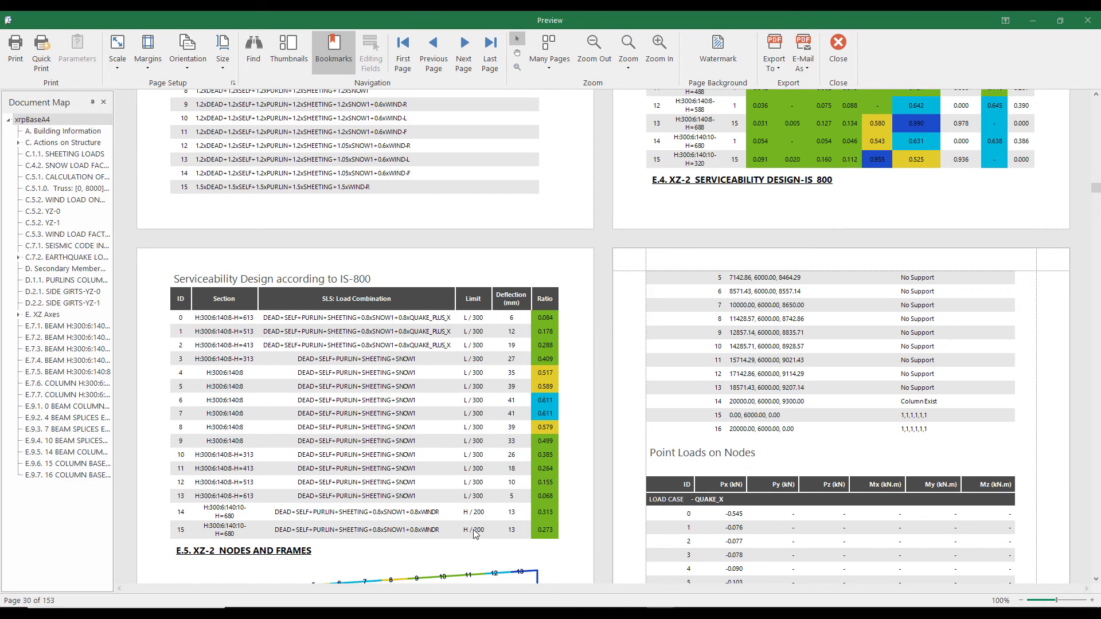
scroll(476, 534, "down", 4)
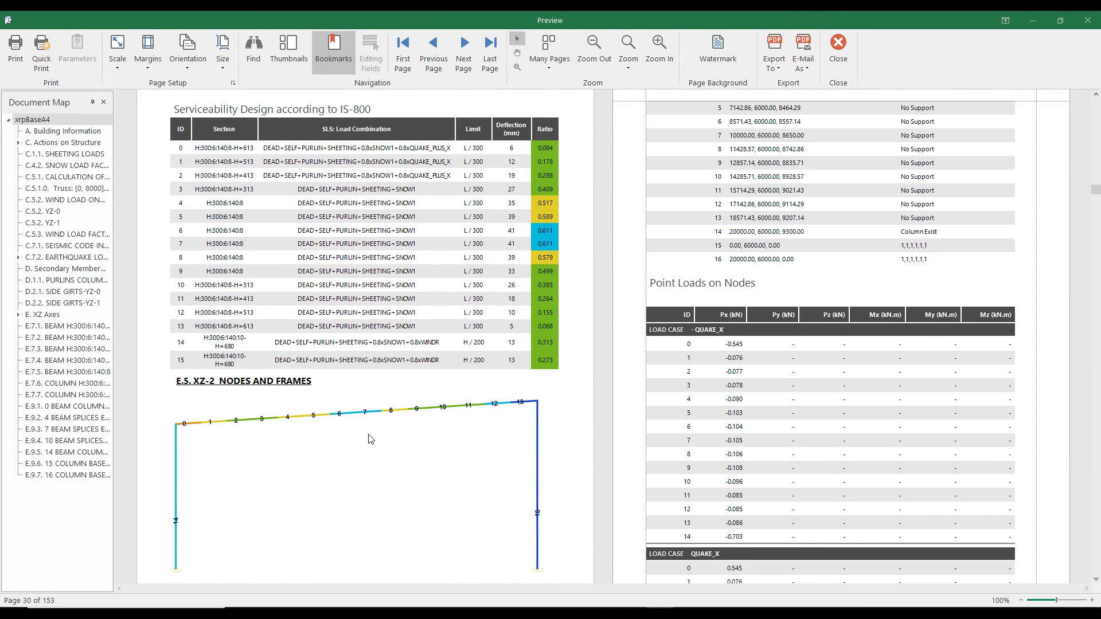
scroll(394, 435, "up", 2)
scroll(394, 434, "down", 7)
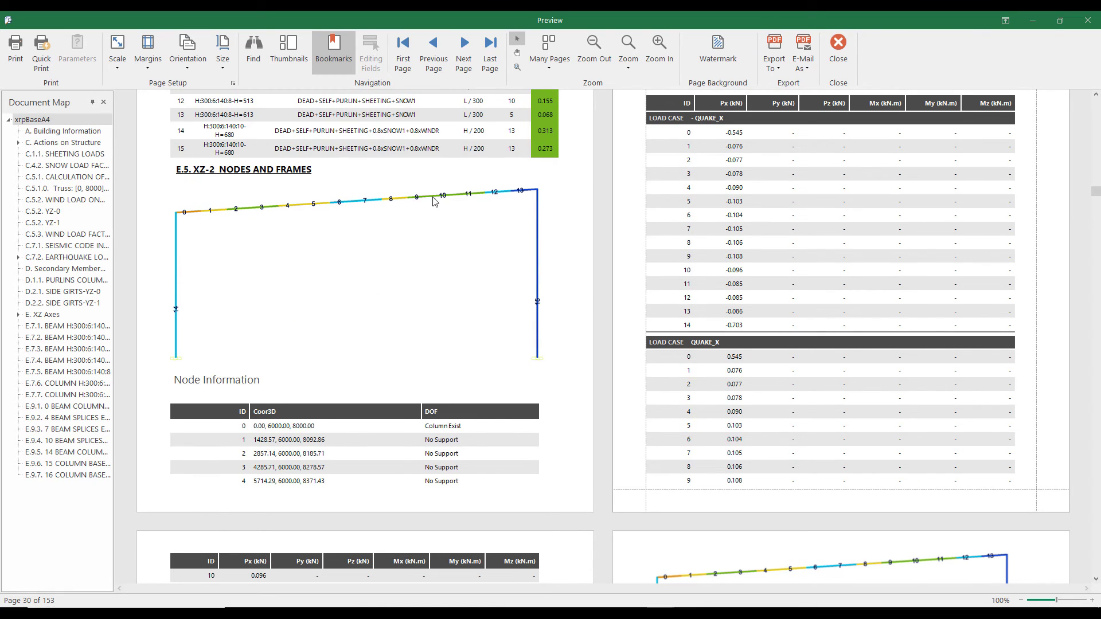
scroll(758, 342, "down", 6)
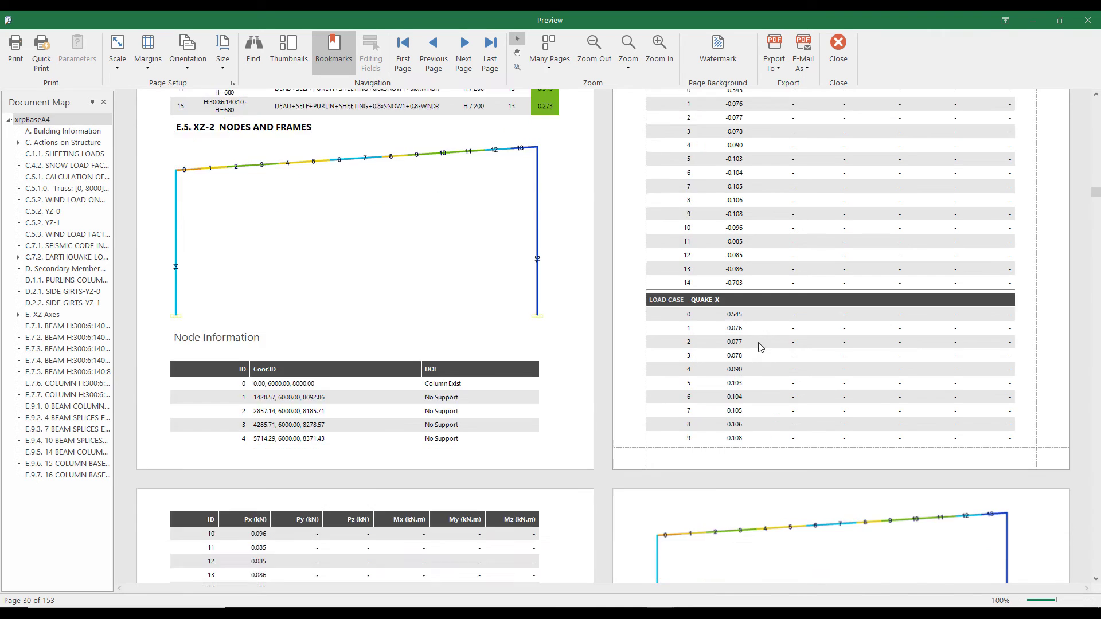
Review frame XZ-2's frame element information and the uniform loads on its elements for each load case
scroll(760, 347, "down", 3)
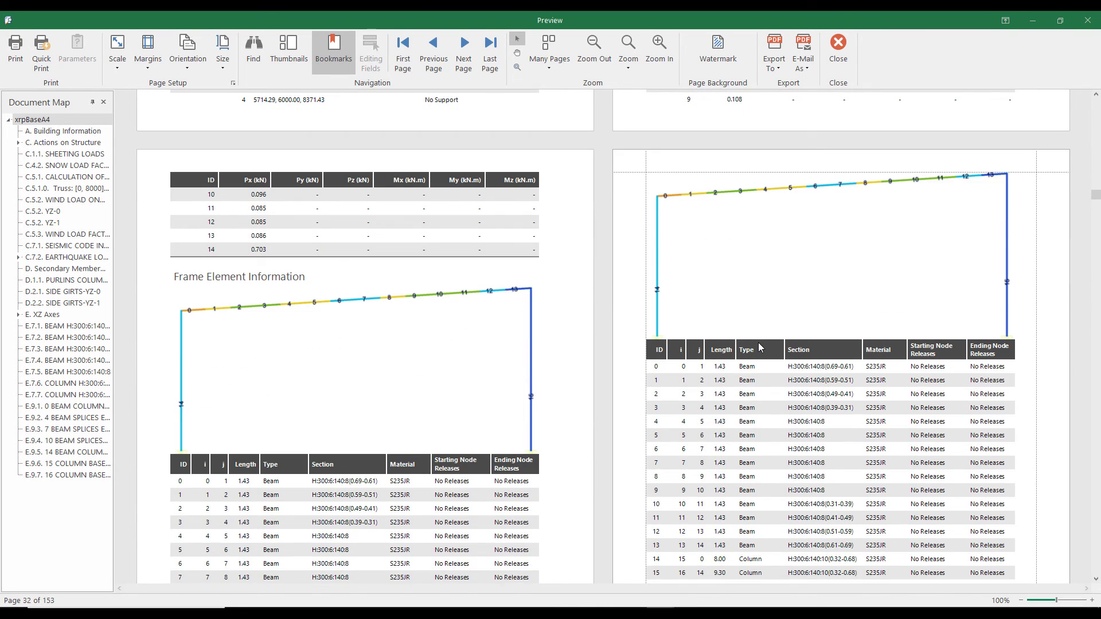
scroll(758, 342, "down", 2)
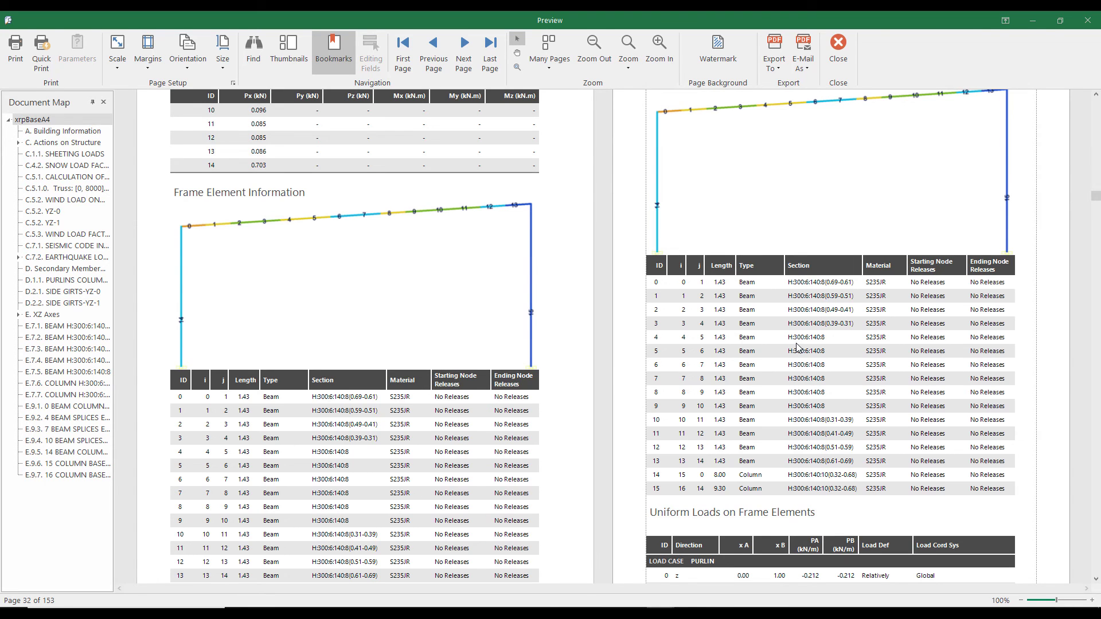
scroll(797, 347, "down", 5)
scroll(790, 394, "down", 5)
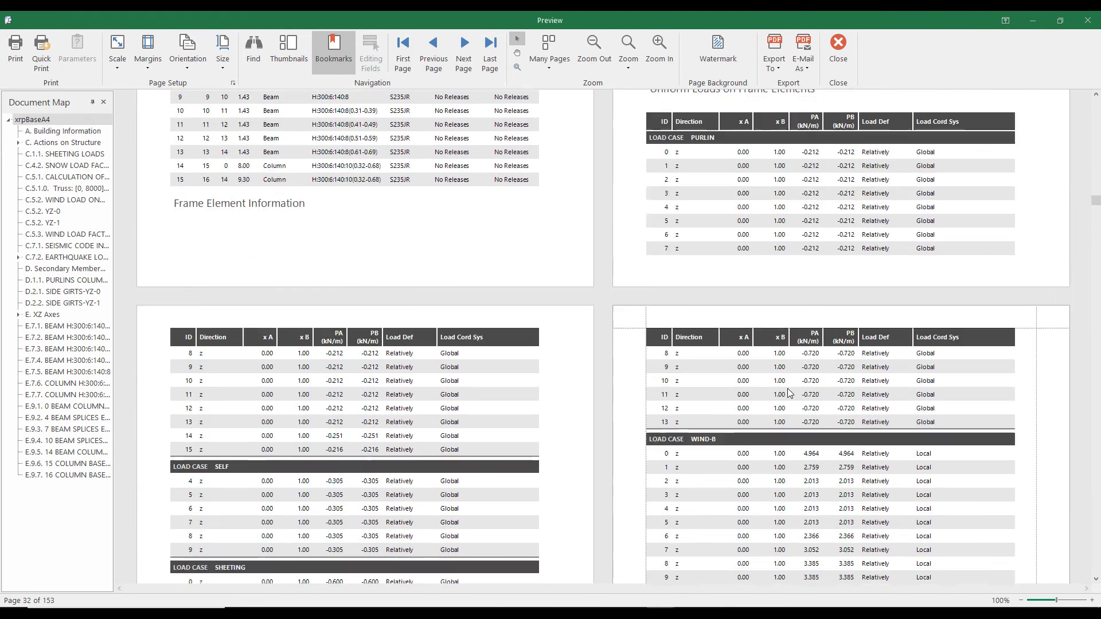
scroll(789, 394, "down", 15)
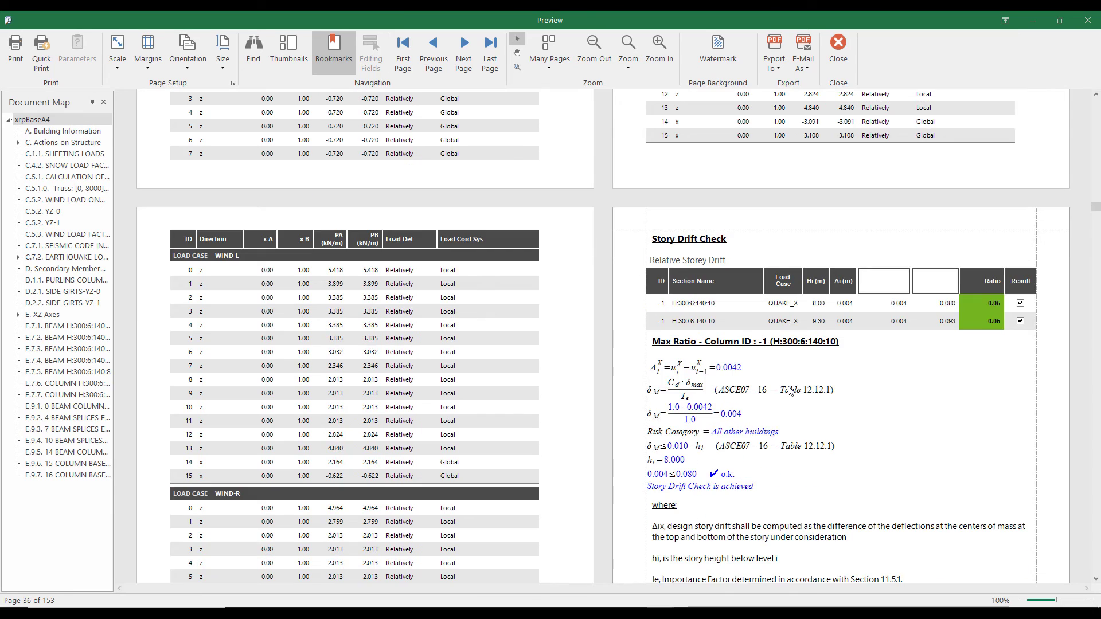
Examine the story drift check and the section properties, uniform loads and IS-800 design summary of beam H:300:6:140:8-H=688
scroll(791, 391, "down", 2)
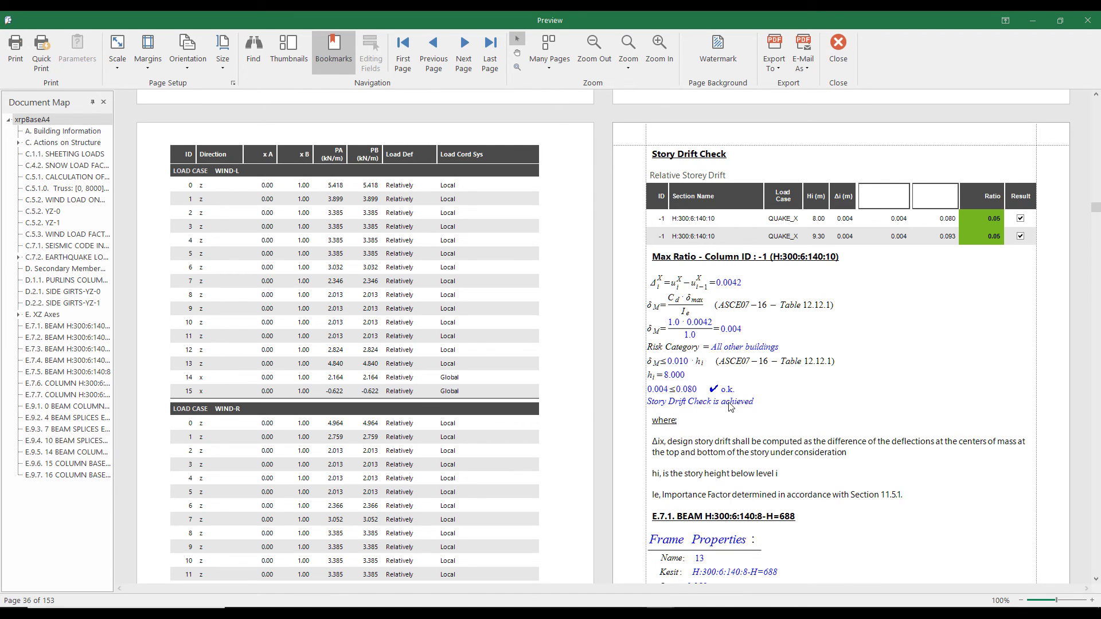
scroll(719, 405, "down", 3)
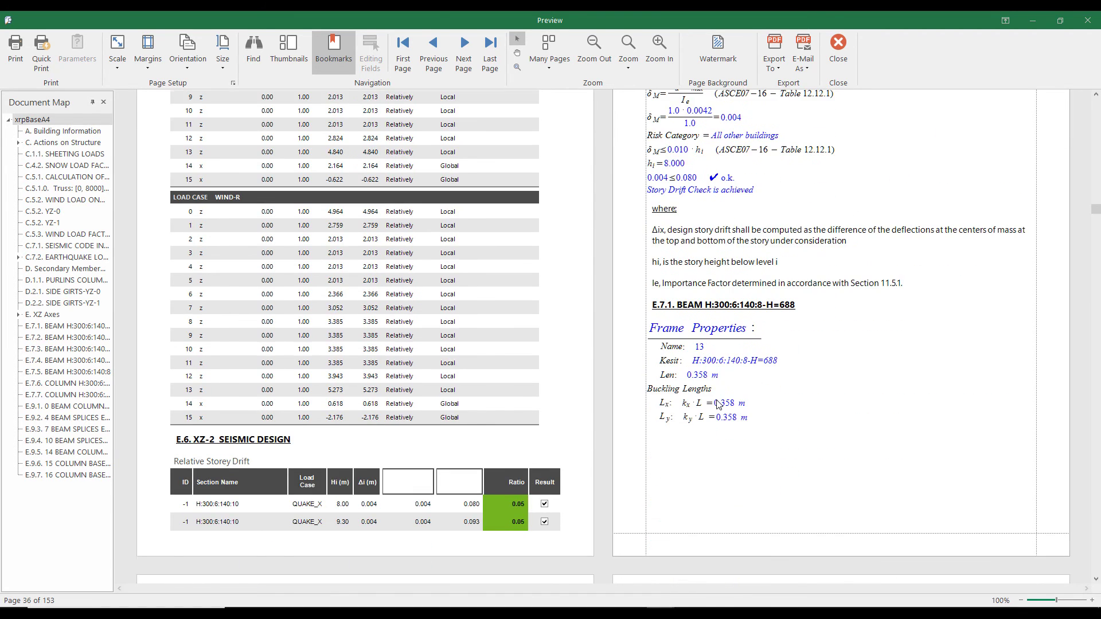
scroll(719, 405, "down", 4)
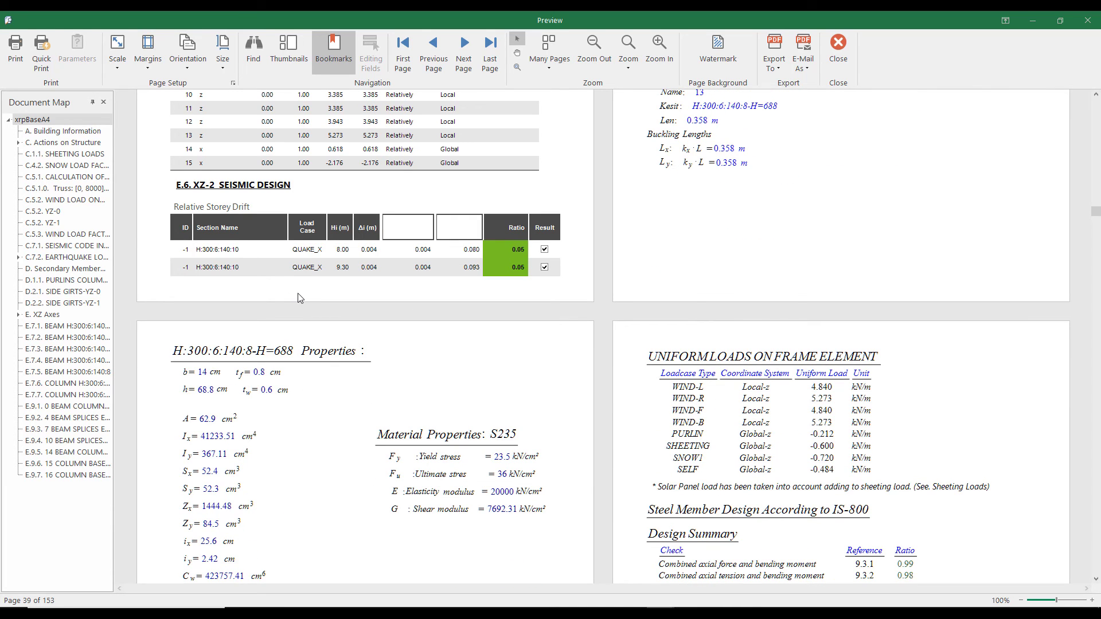
scroll(296, 298, "down", 5)
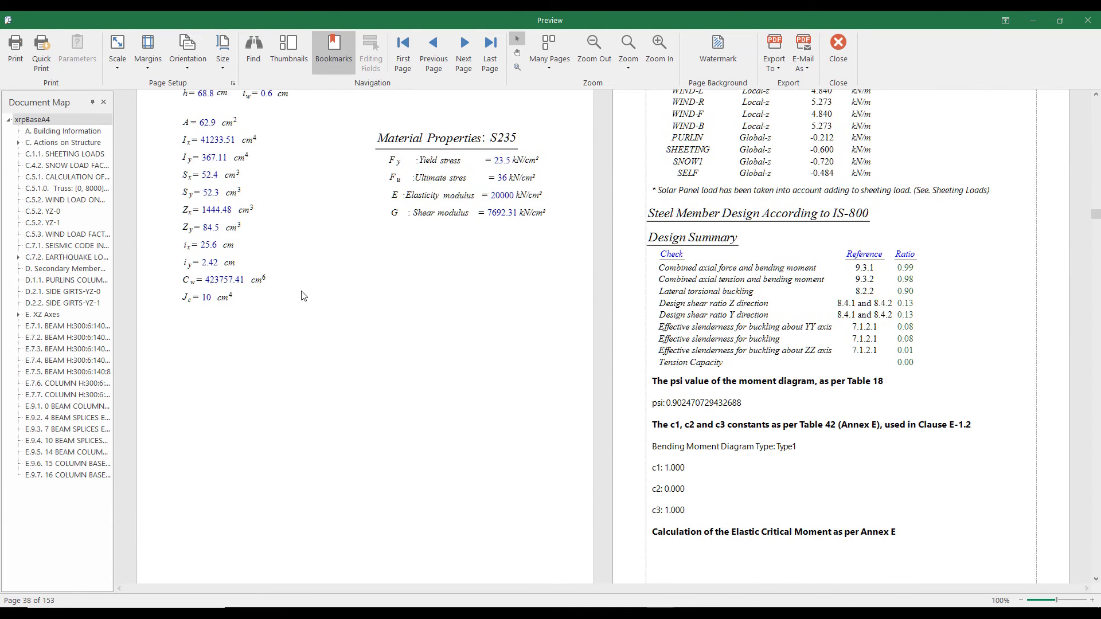
scroll(303, 296, "down", 3)
scroll(304, 296, "up", 6)
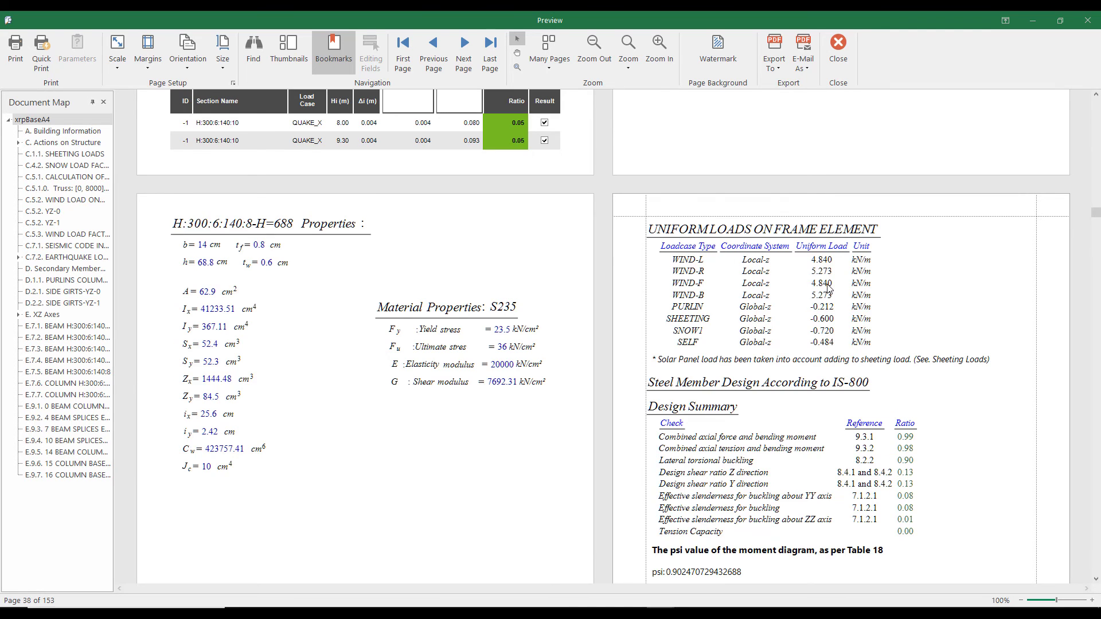
scroll(829, 289, "down", 3)
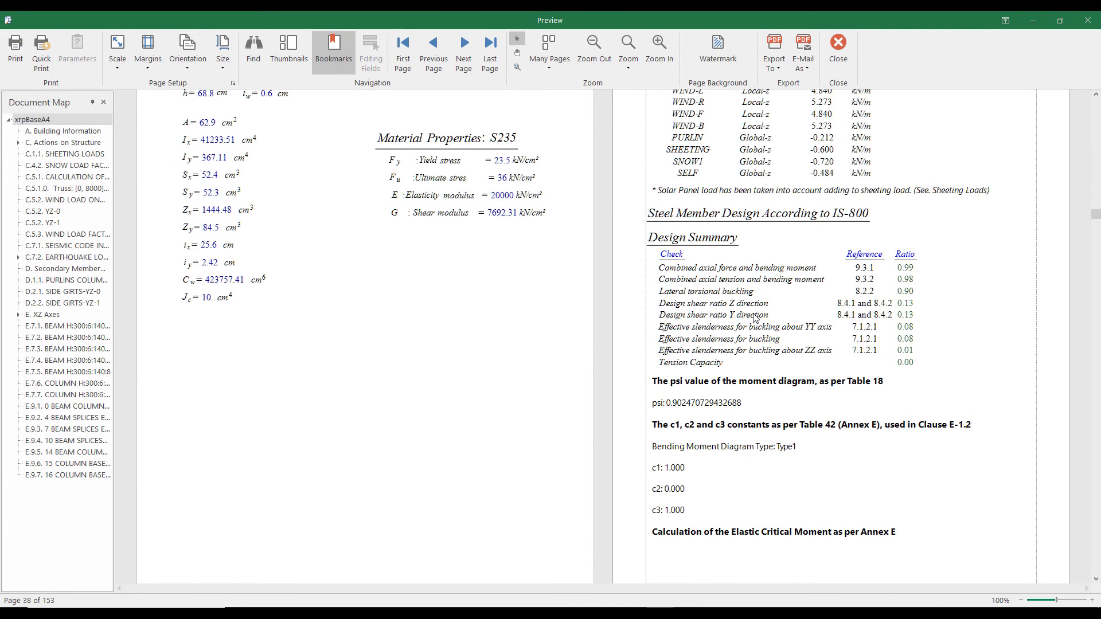
Examine beam H=688's critical moment, slenderness, tensile, shear, bending and deflection checks, continuing into the calculations for beam H=588
scroll(756, 317, "down", 3)
scroll(756, 317, "down", 7)
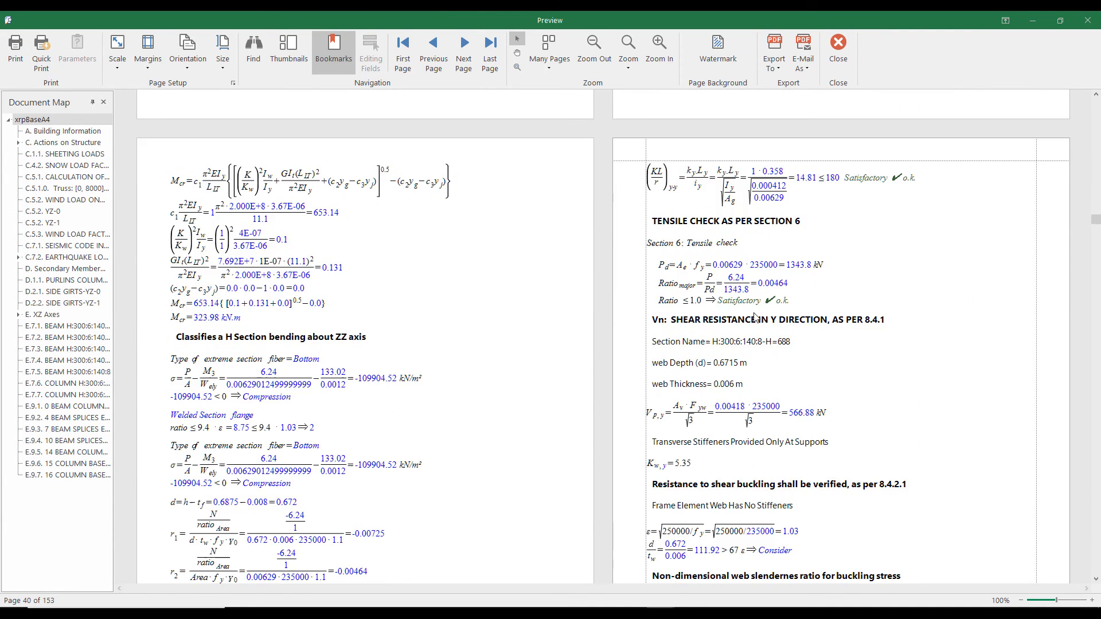
scroll(288, 293, "down", 2)
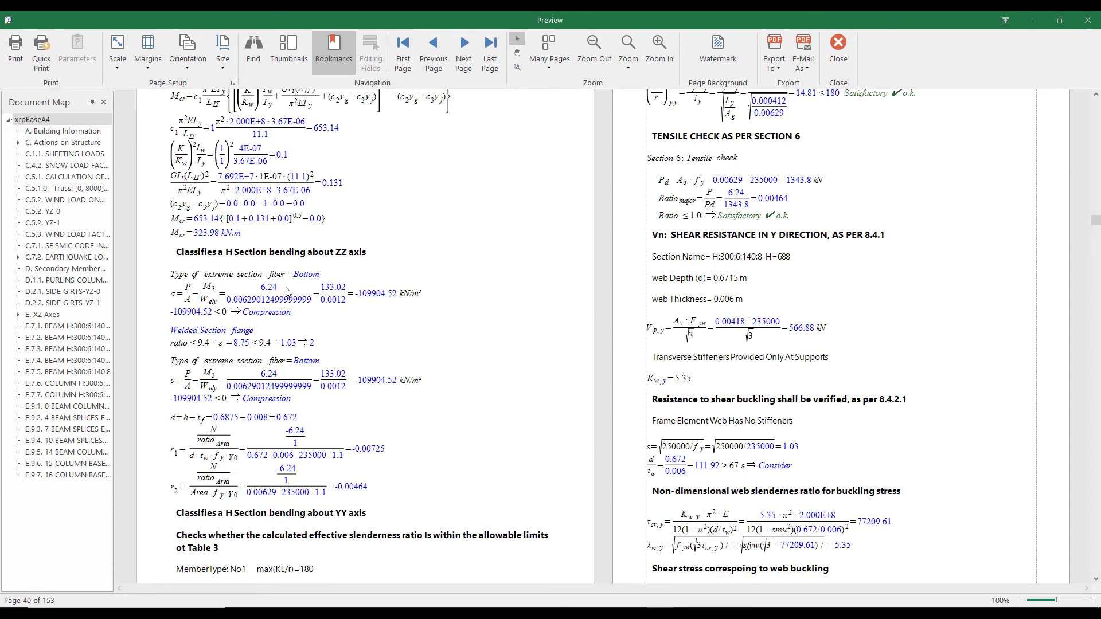
scroll(289, 292, "down", 5)
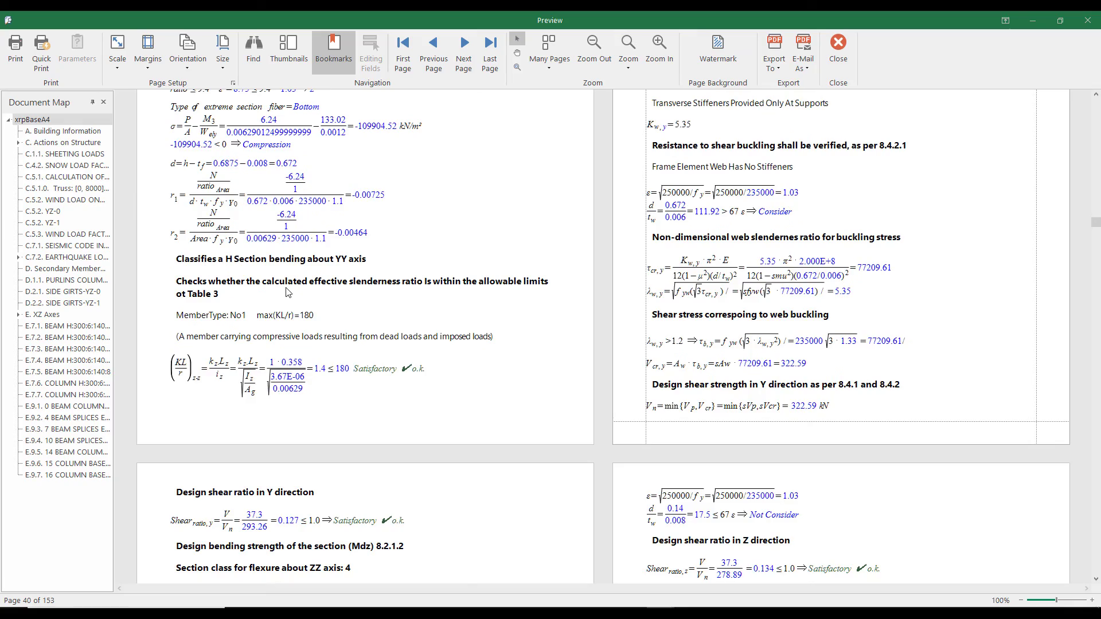
scroll(289, 292, "down", 18)
scroll(289, 292, "up", 5)
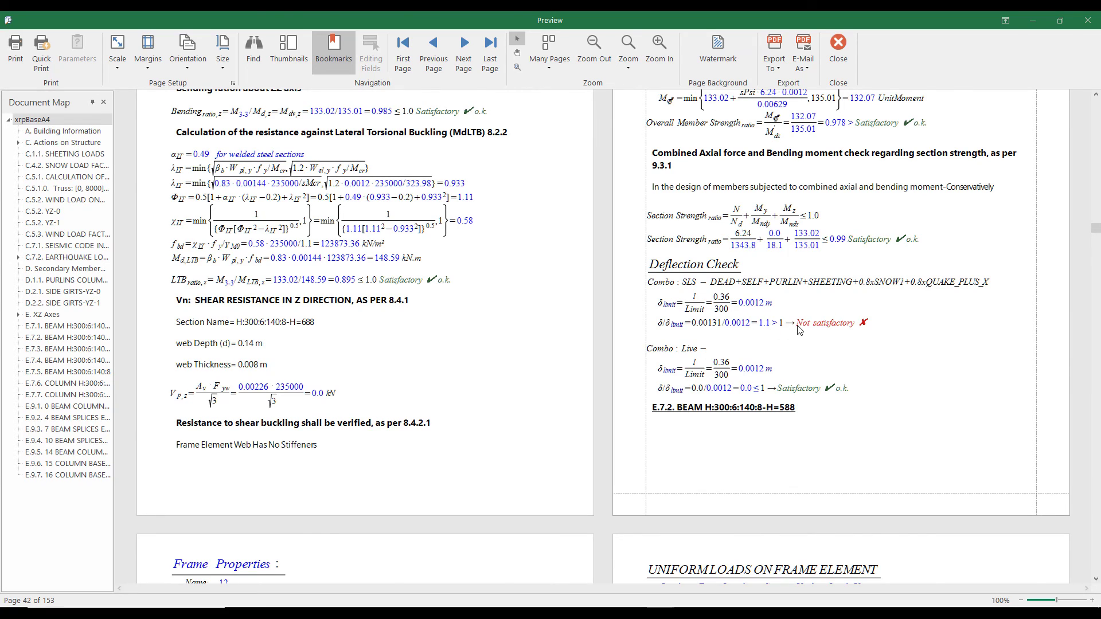
scroll(800, 330, "down", 15)
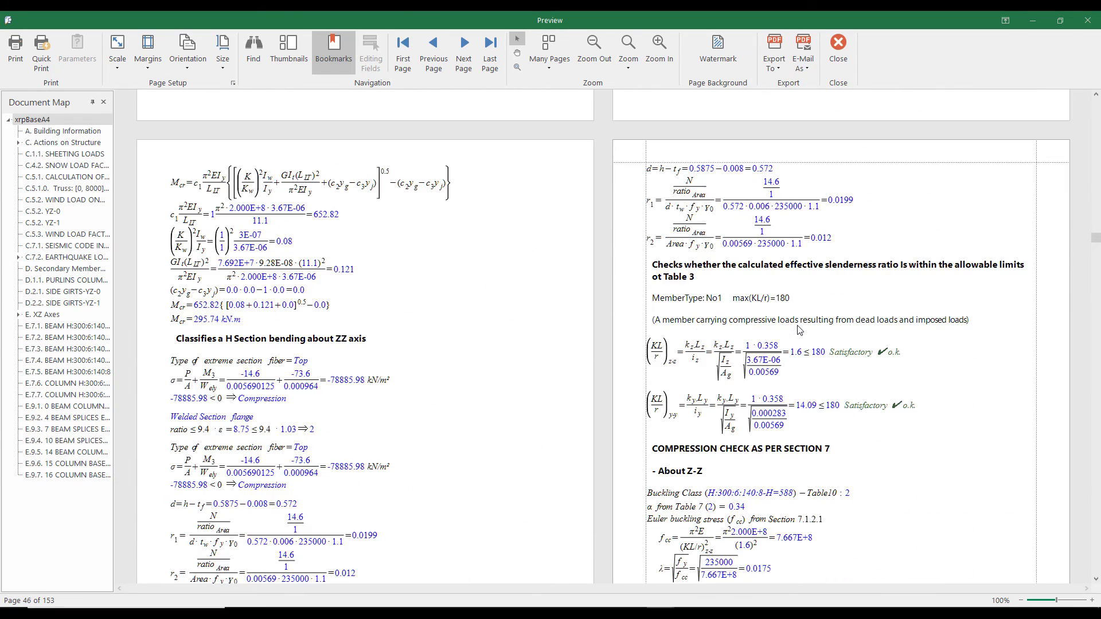
Review the beam-column endplate tapered top connection's section dimensions, bolted end plate, load combinations, input warnings and AISC-360-16 checks
left_click_drag(1095, 237, 1097, 352)
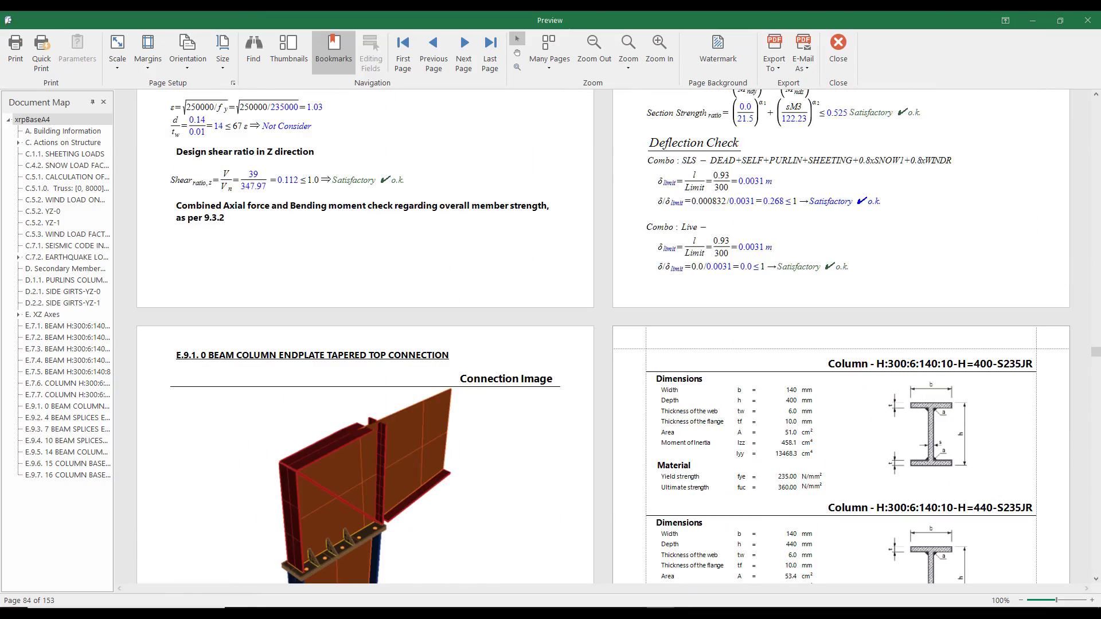
scroll(504, 373, "down", 8)
scroll(415, 312, "down", 15)
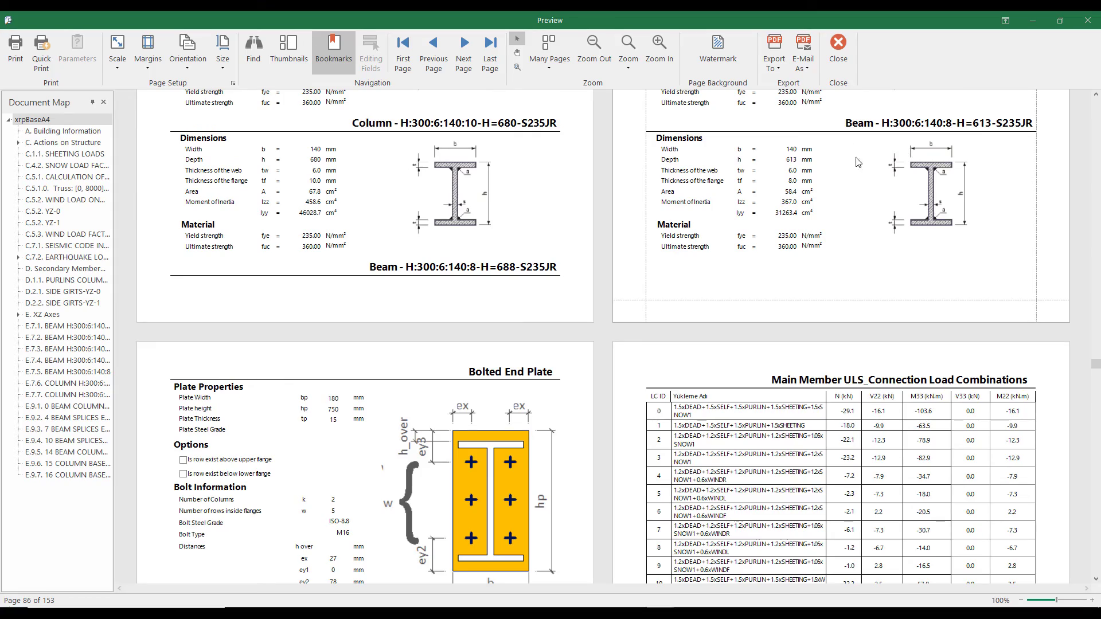
scroll(872, 229, "down", 20)
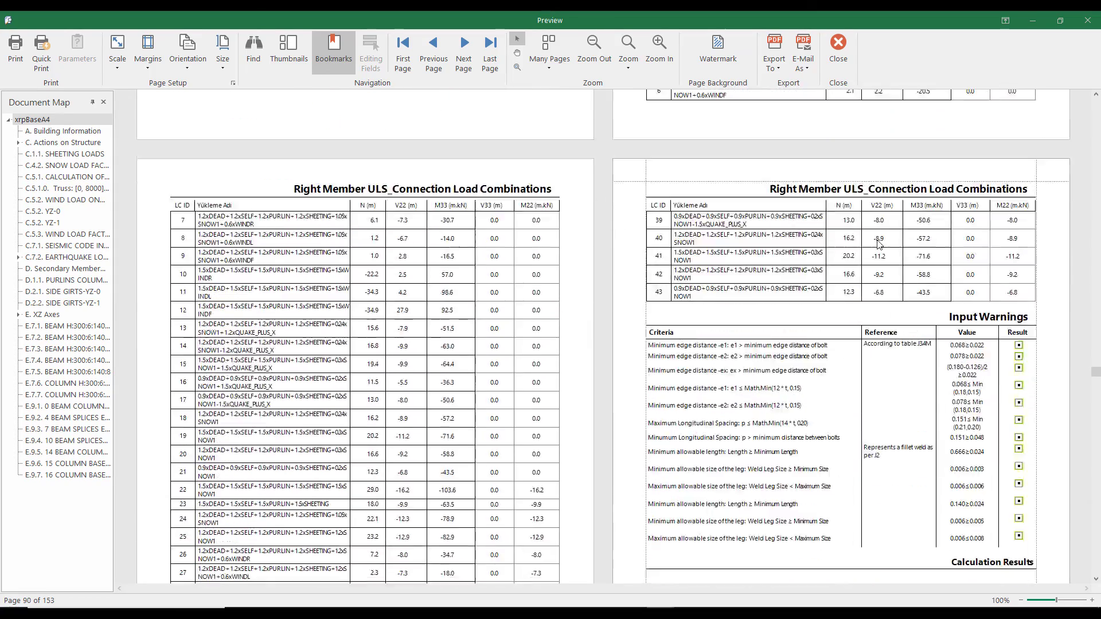
scroll(878, 245, "down", 10)
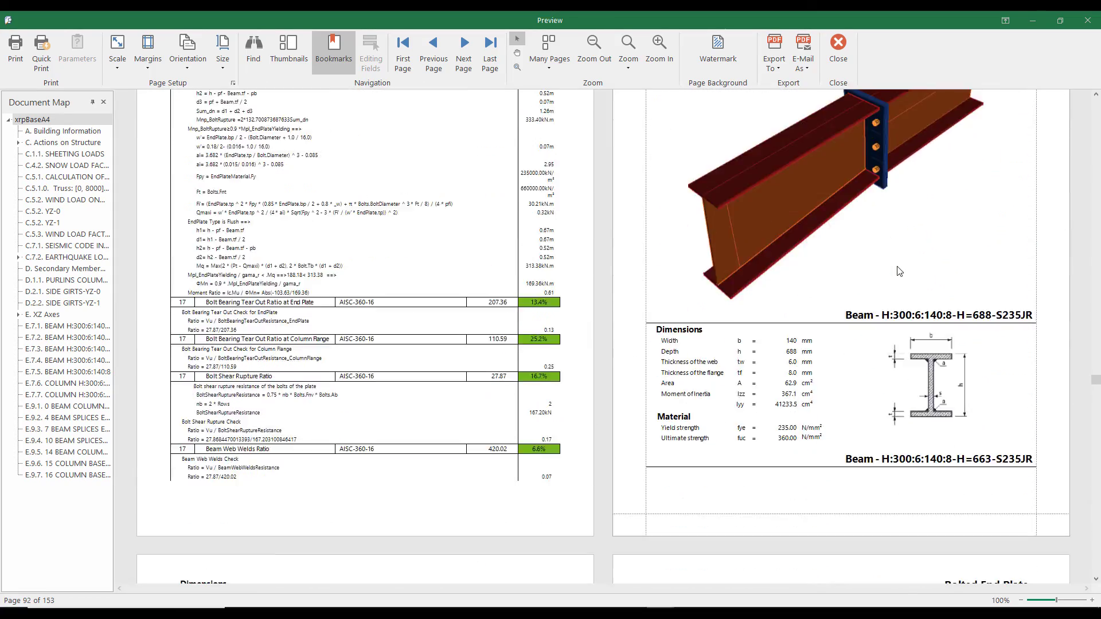
Review the beam splice endplate connections' beam dimensions, load combinations, end plate properties and weld thicknesses
scroll(899, 271, "up", 3)
scroll(899, 271, "down", 10)
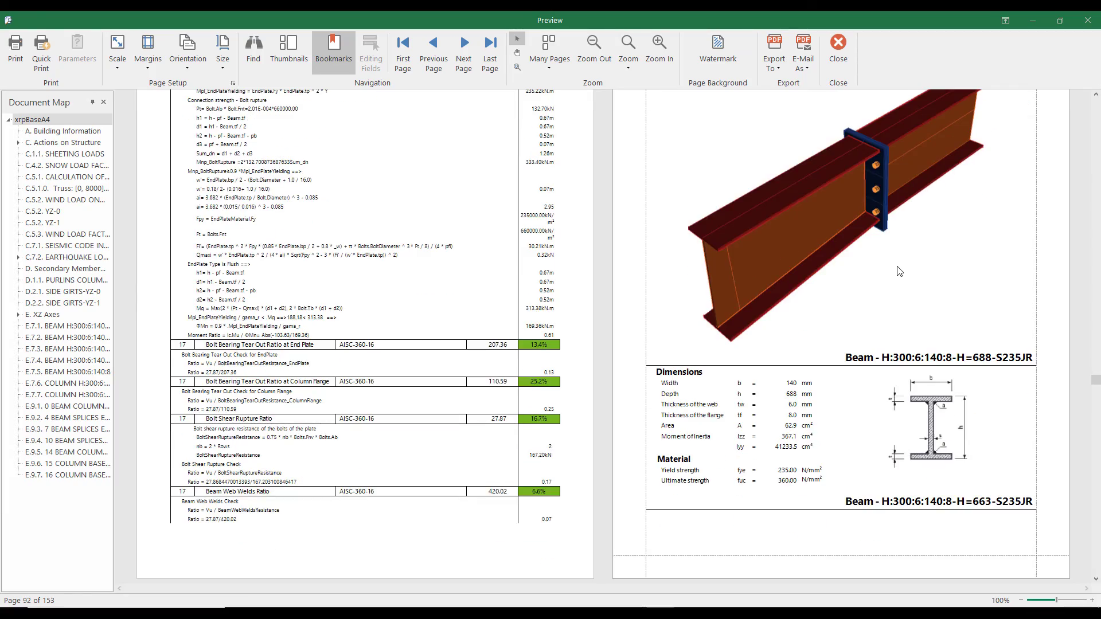
scroll(902, 273, "down", 10)
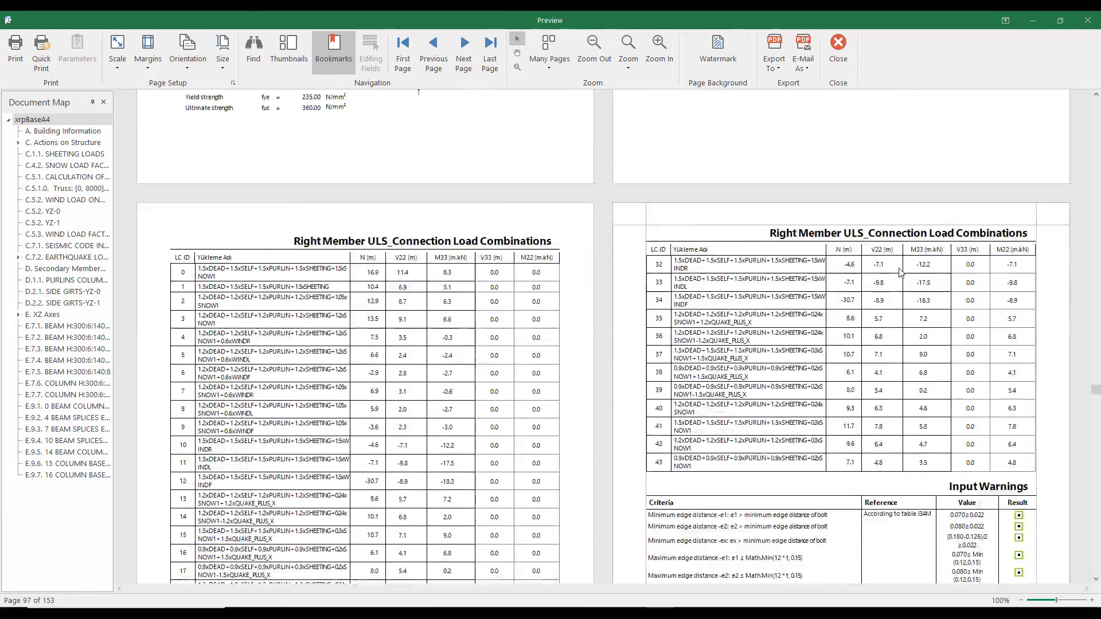
scroll(899, 273, "down", 8)
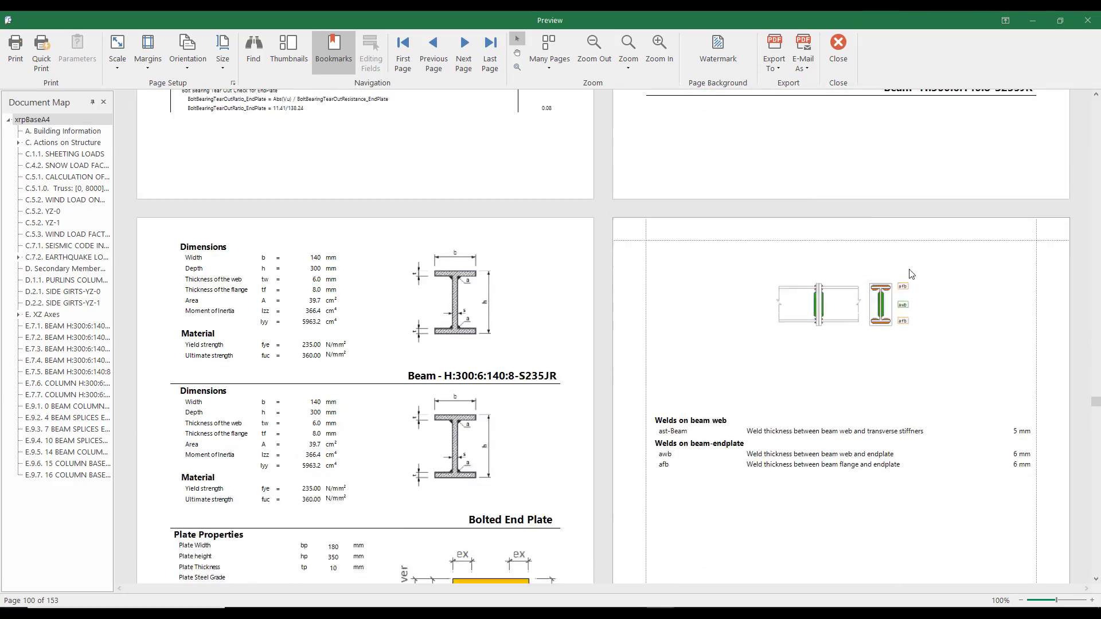
Examine the footing's soil bearing capacity with the Meyerhoff formula, its transverse rebar and punching checks, and the member load combinations
left_click_drag(1096, 408, 1097, 472)
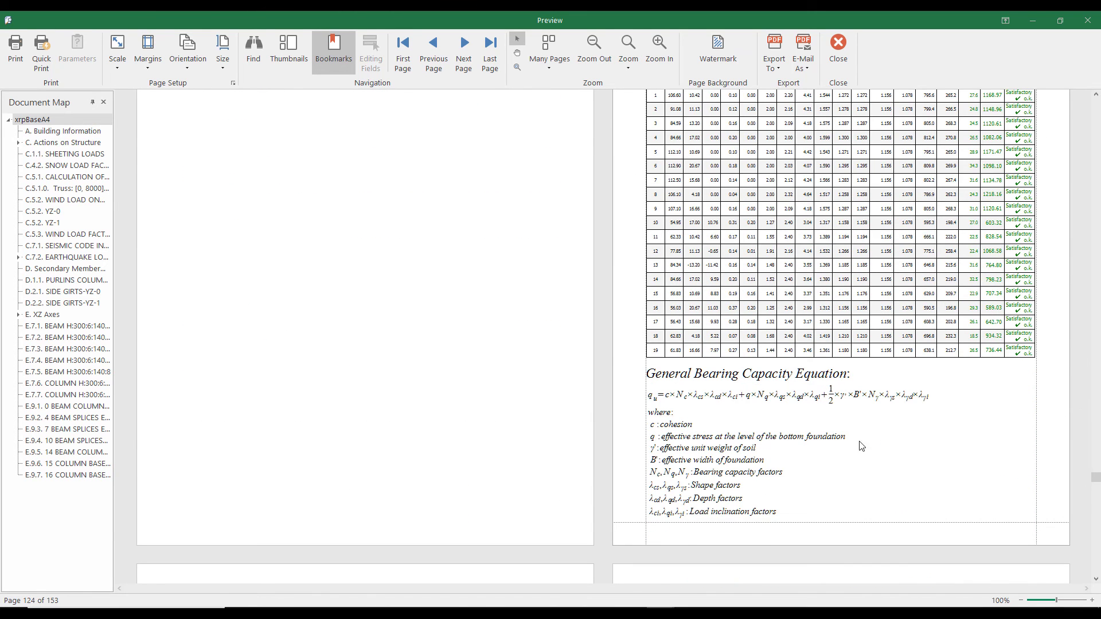
scroll(753, 349, "up", 3)
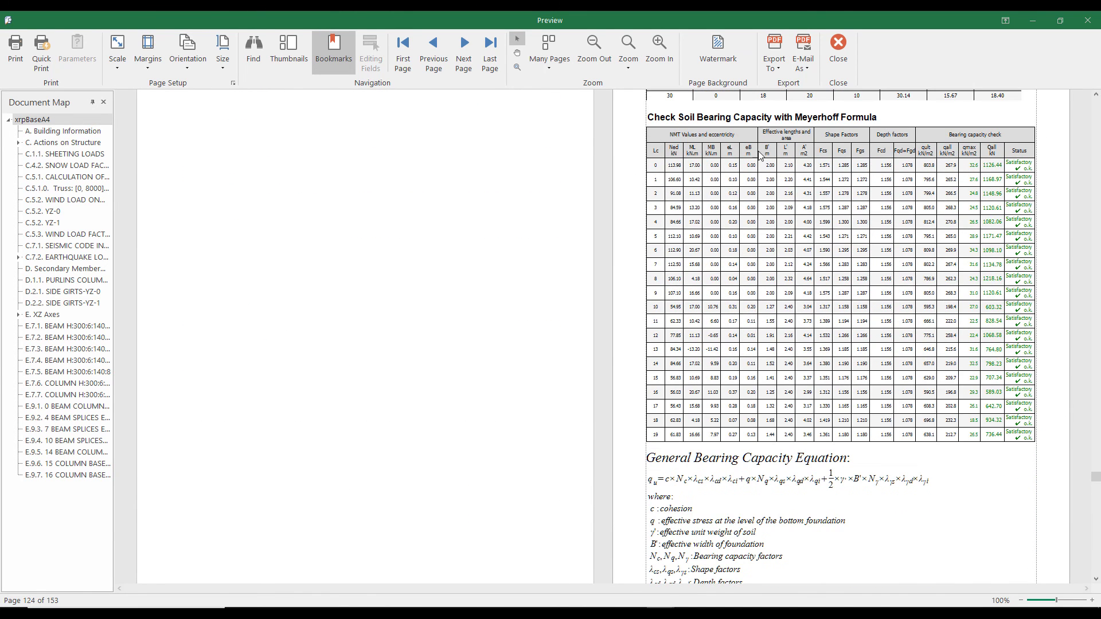
scroll(746, 164, "up", 3)
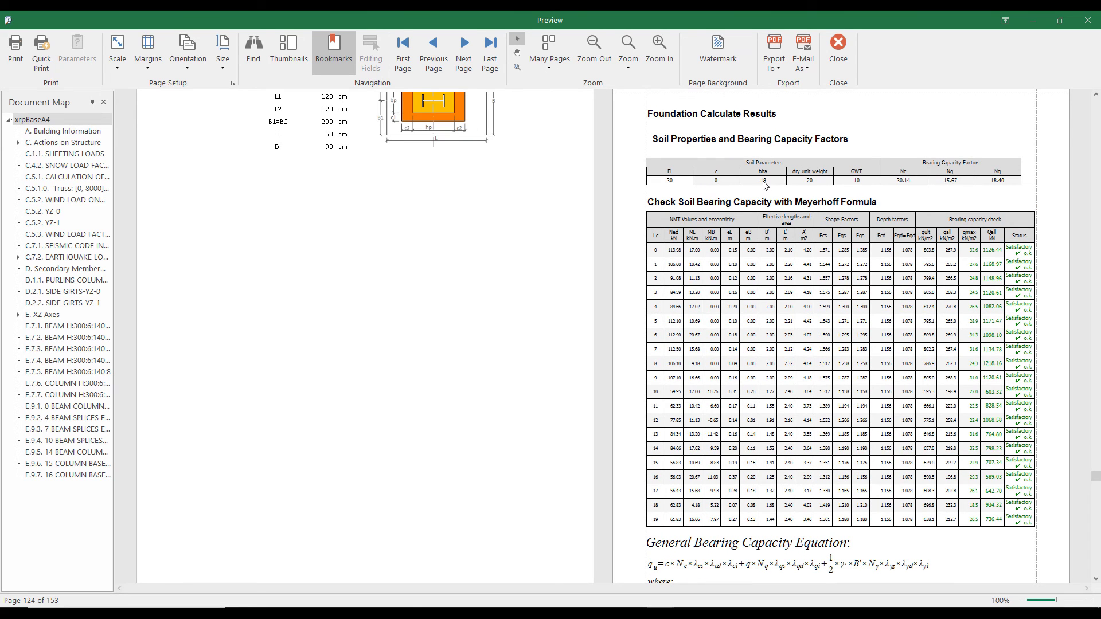
scroll(765, 185, "down", 20)
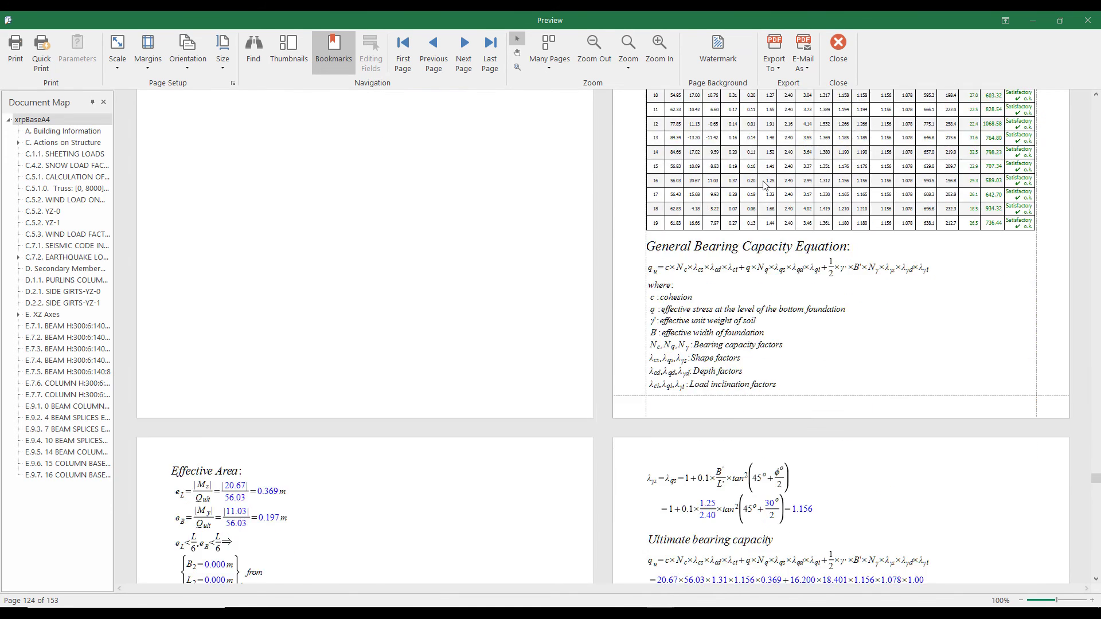
scroll(765, 185, "down", 20)
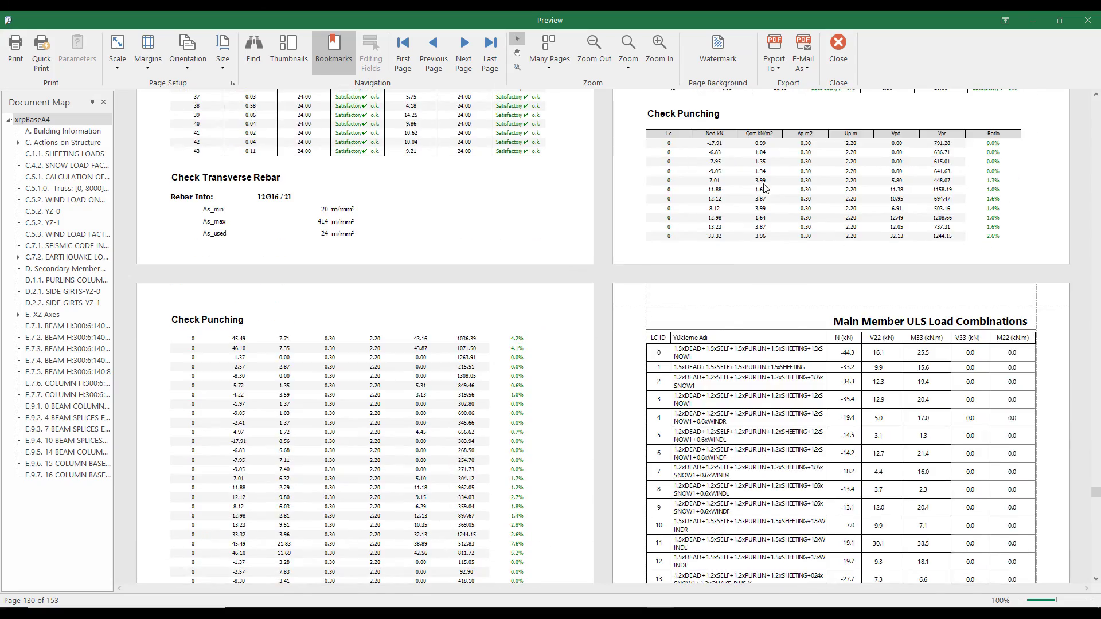
scroll(764, 188, "down", 20)
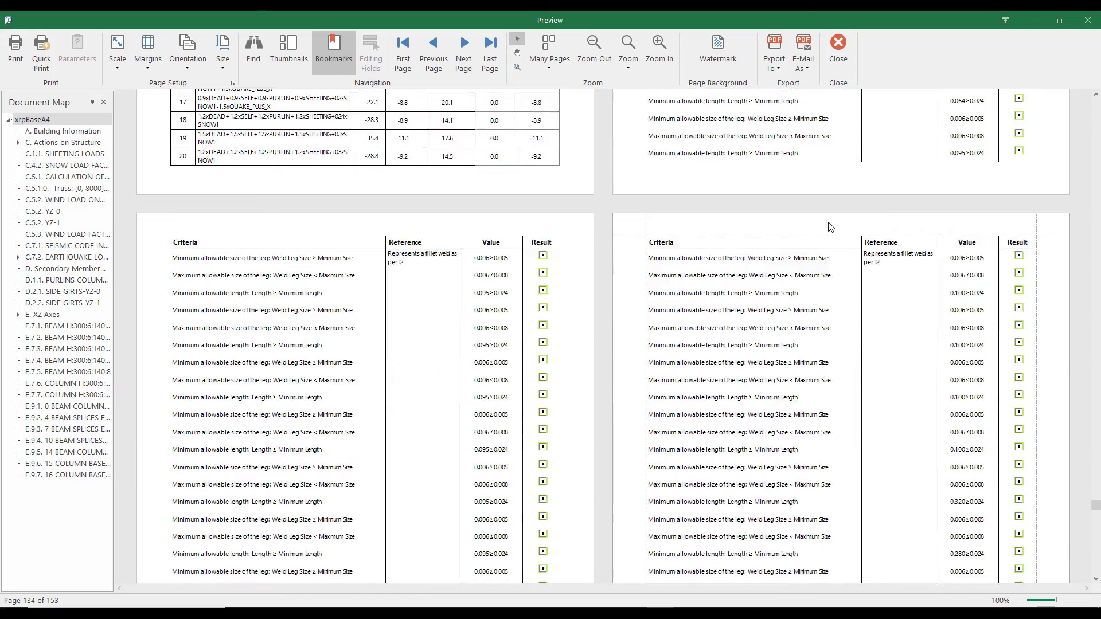
Review the 16 Column Baseplate Biaxial With Footing connection, covering column sections, anchor properties, foundation results, rebar and punching checks
scroll(829, 226, "down", 18)
scroll(829, 227, "down", 15)
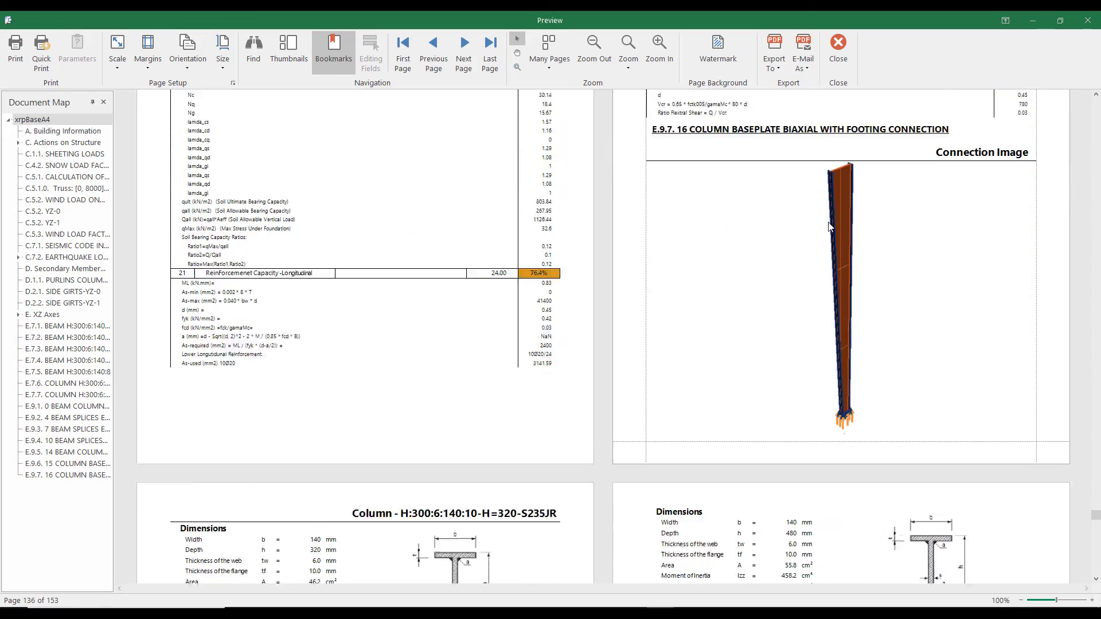
scroll(829, 227, "down", 20)
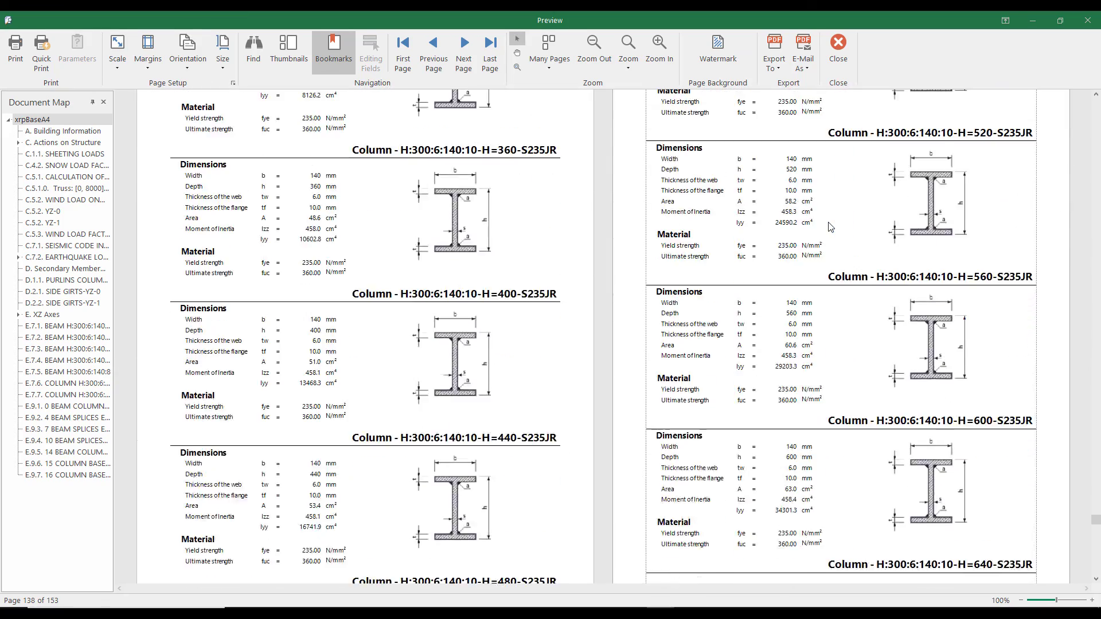
scroll(831, 227, "down", 20)
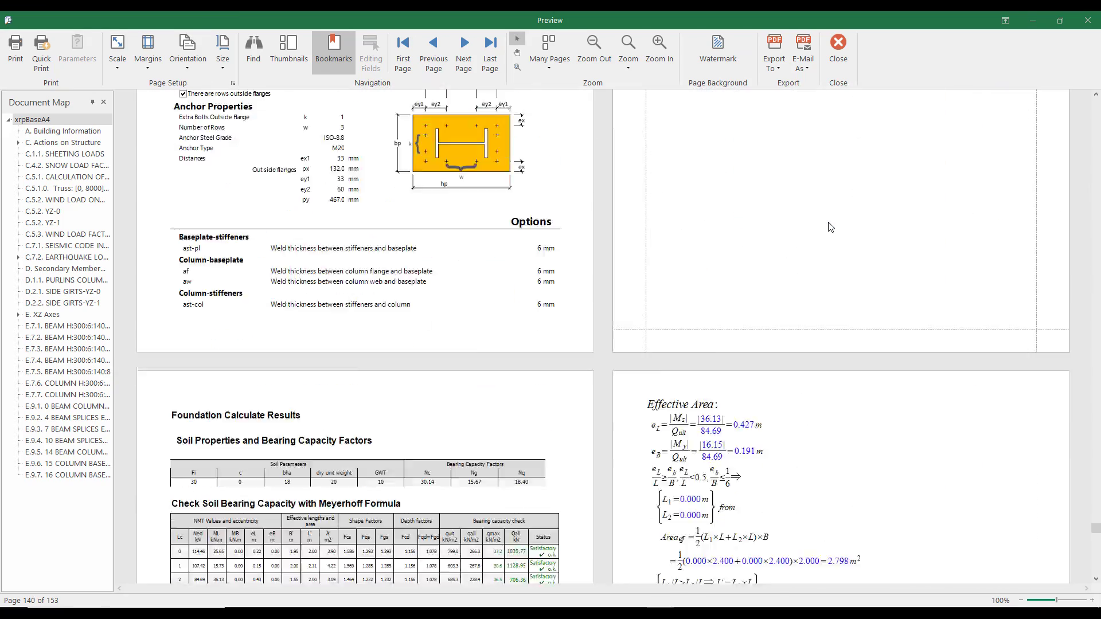
scroll(831, 227, "down", 20)
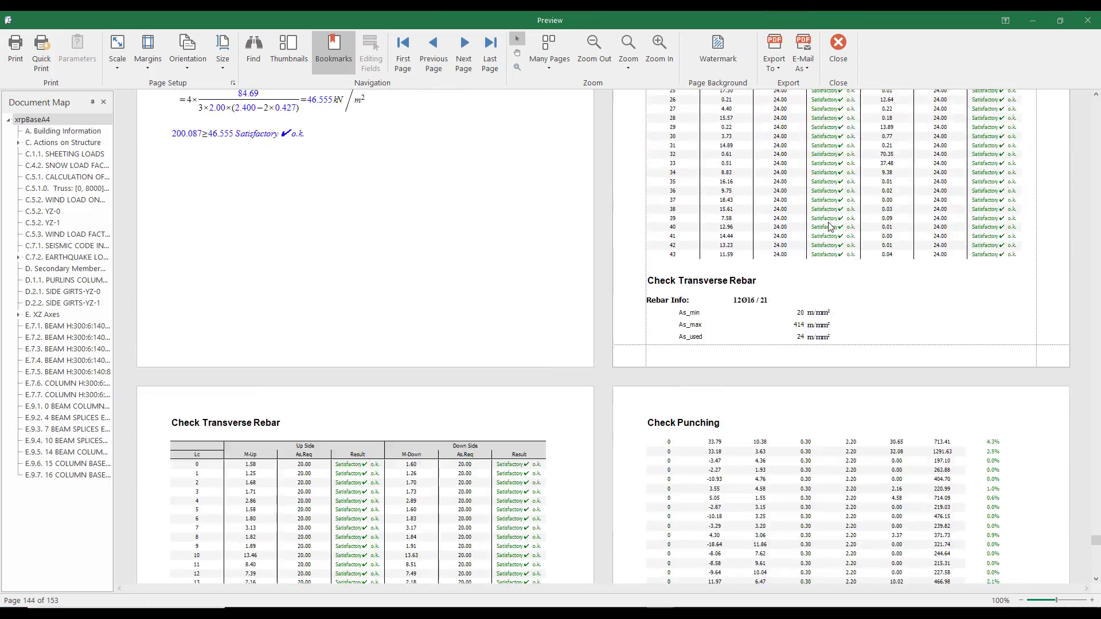
scroll(831, 227, "down", 5)
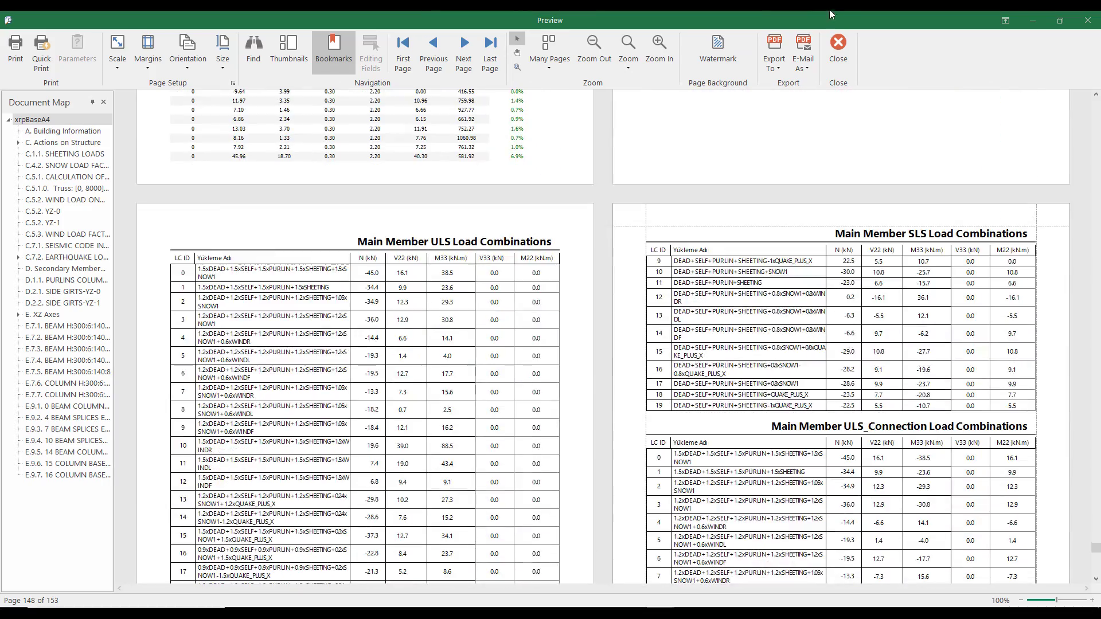
Close the calculation report preview and generate a print preview of the static model drawings with all Static Information sheets selected
left_click(838, 47)
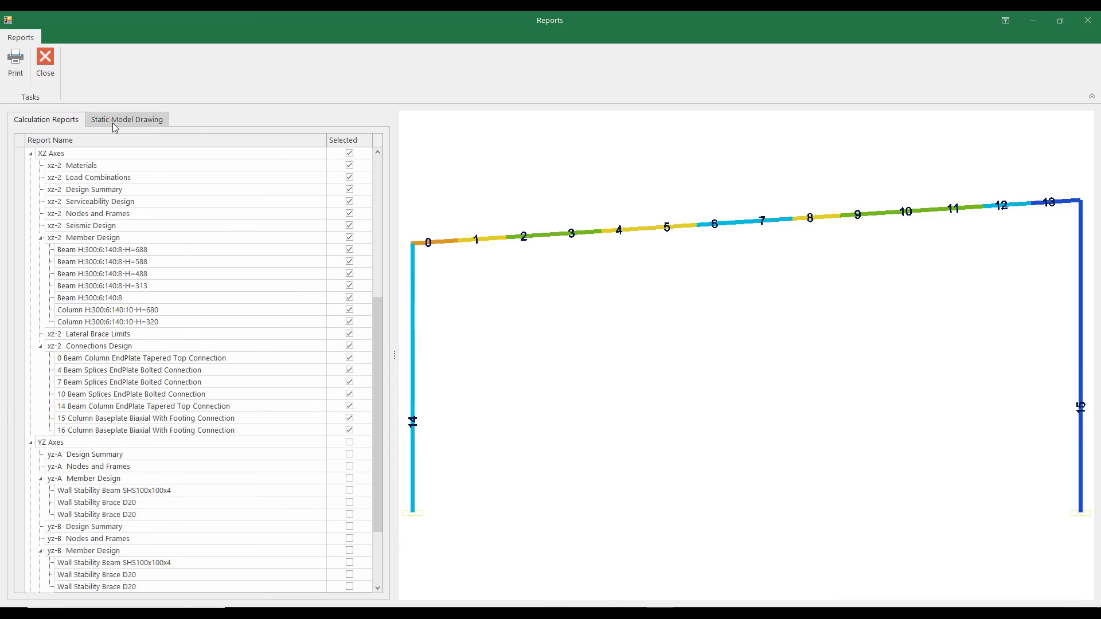
left_click(127, 121)
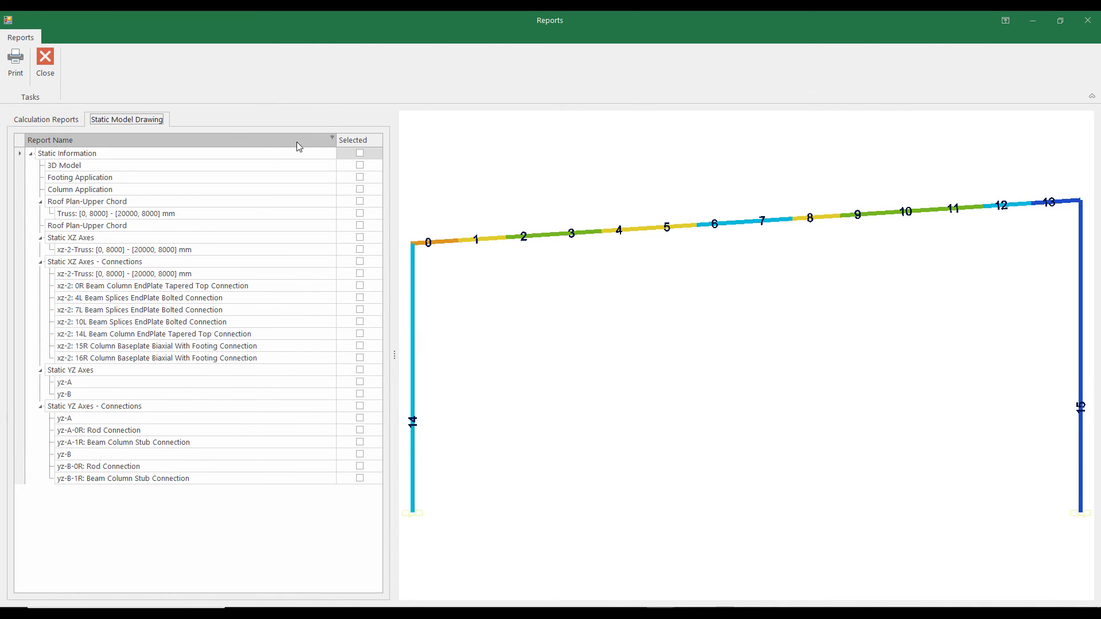
left_click(360, 154)
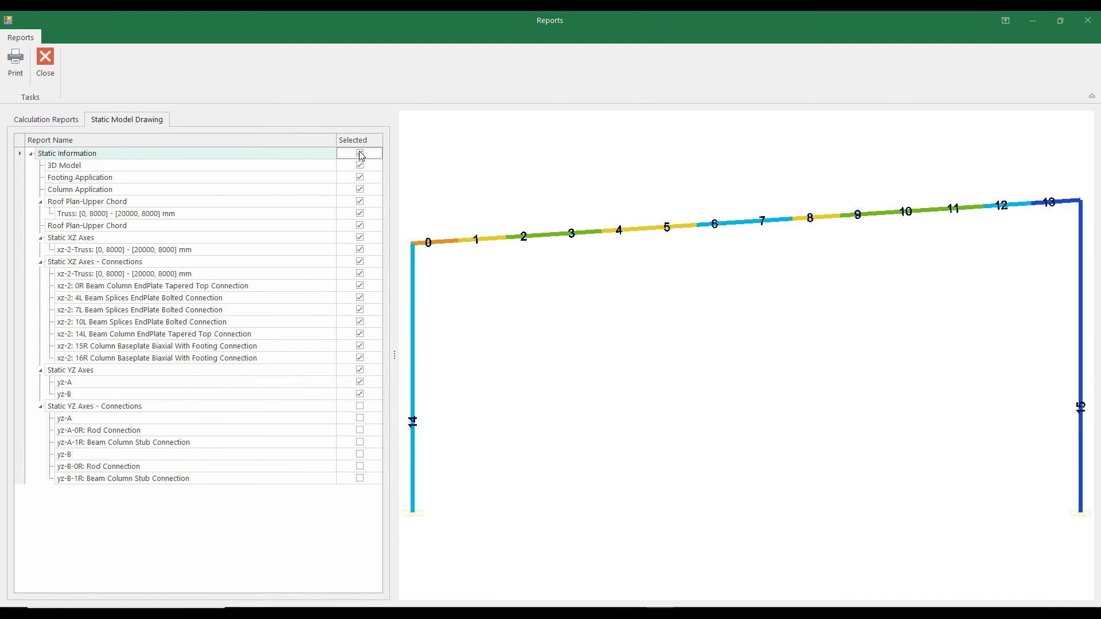
left_click(15, 63)
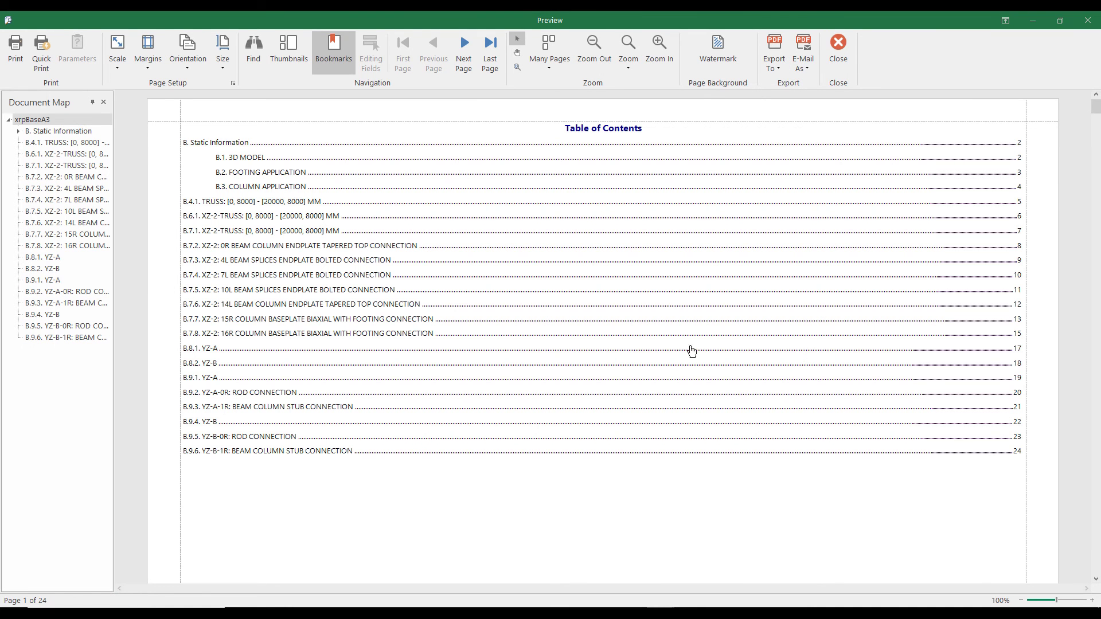
Review the static drawing sheets for the 3D model, footing application, column application and roof truss plan
scroll(370, 310, "down", 10)
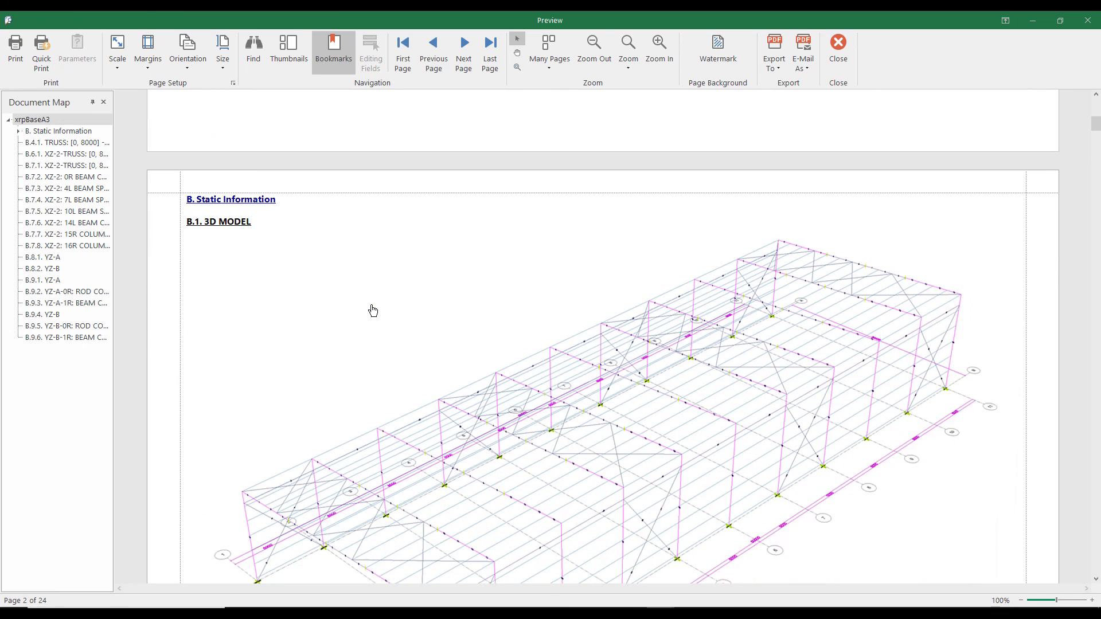
scroll(373, 311, "down", 3)
scroll(373, 311, "down", 10)
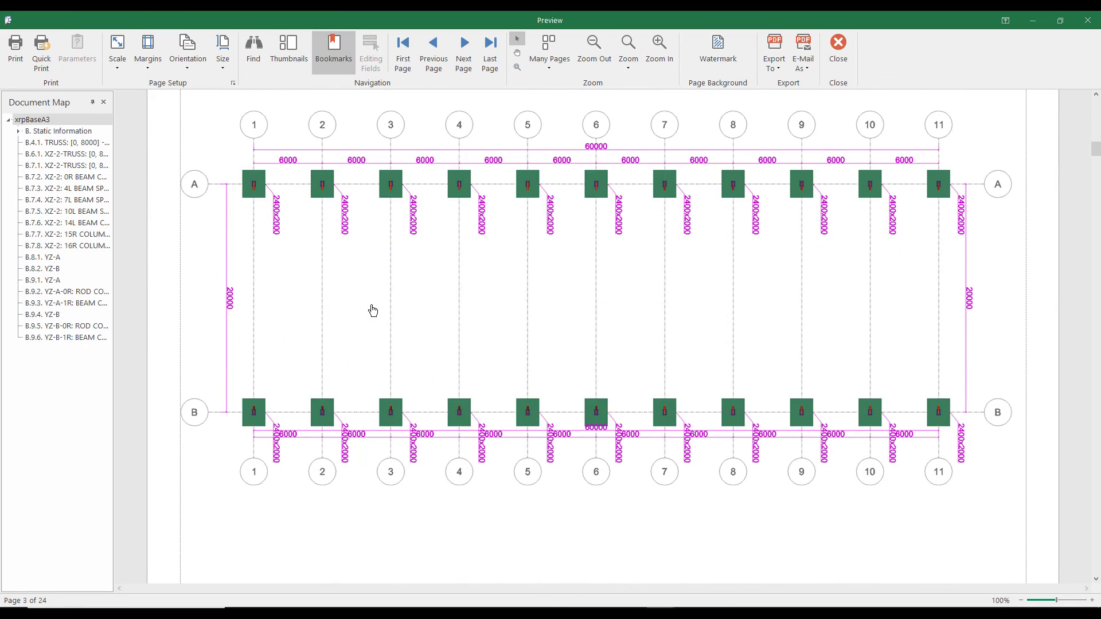
scroll(373, 311, "down", 8)
scroll(373, 311, "up", 8)
scroll(373, 311, "down", 8)
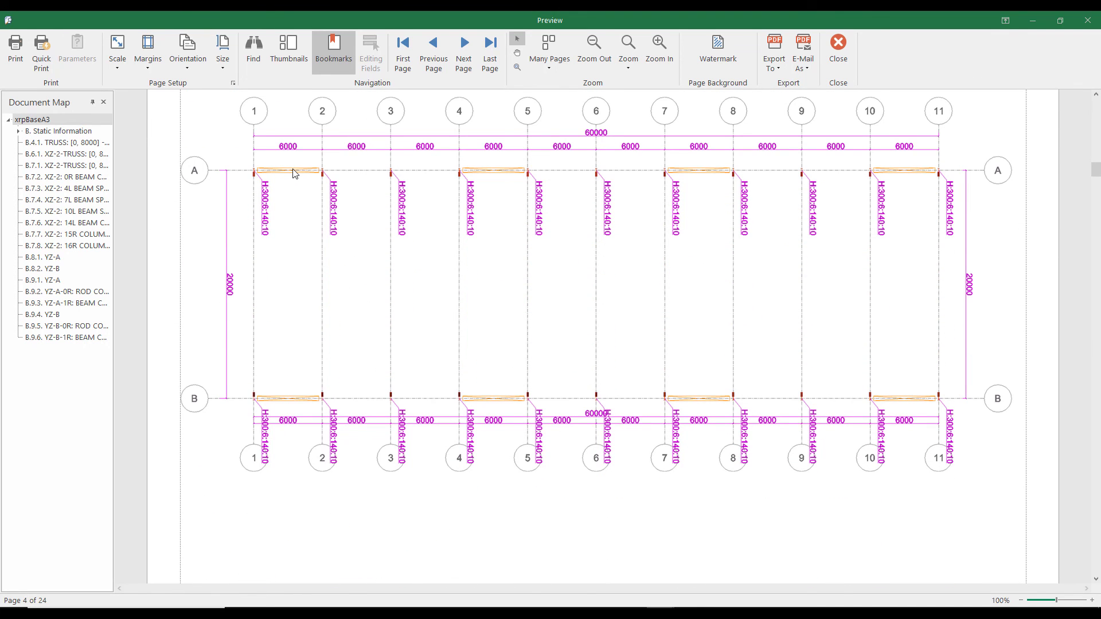
scroll(489, 321, "down", 10)
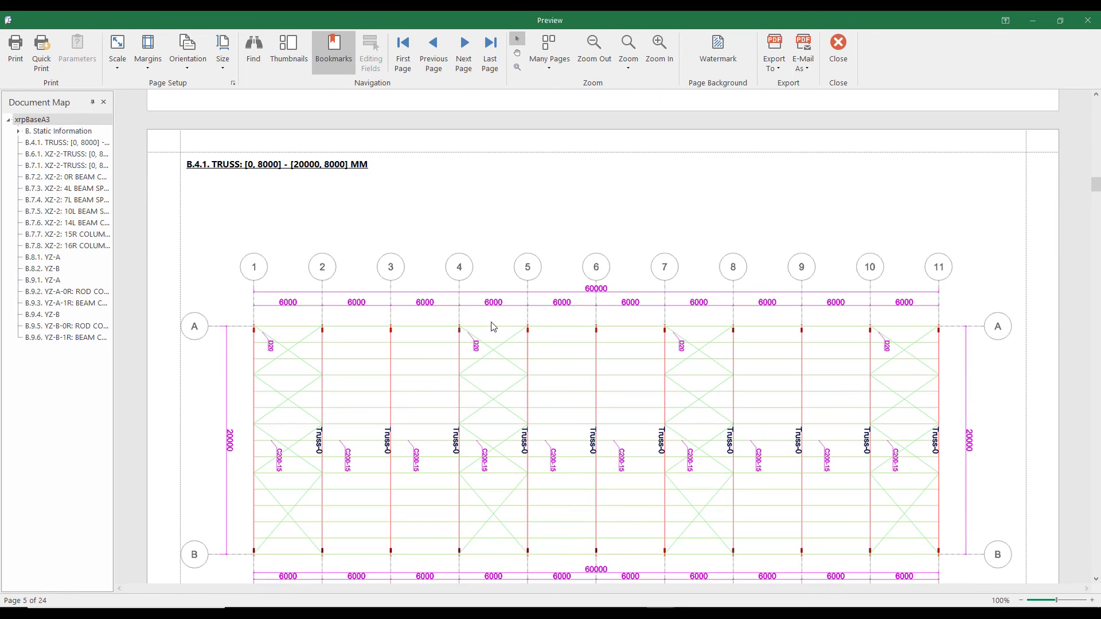
scroll(493, 327, "down", 1)
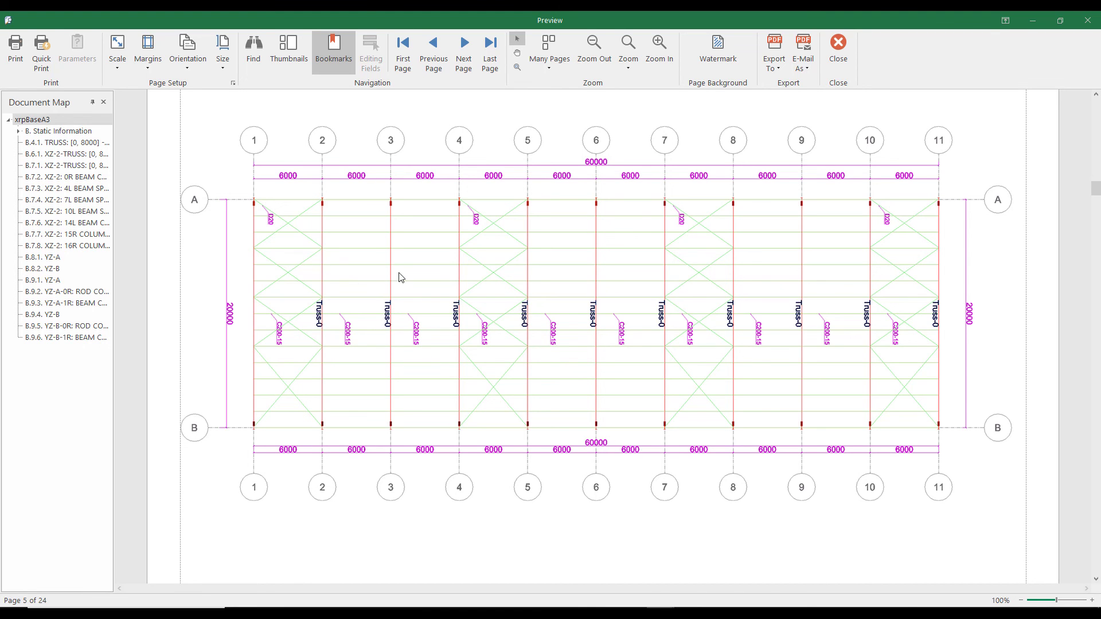
Examine the xz-2 truss frame elevation and its beam-column endplate and beam splice connection drawings
scroll(400, 278, "down", 9)
scroll(400, 277, "down", 16)
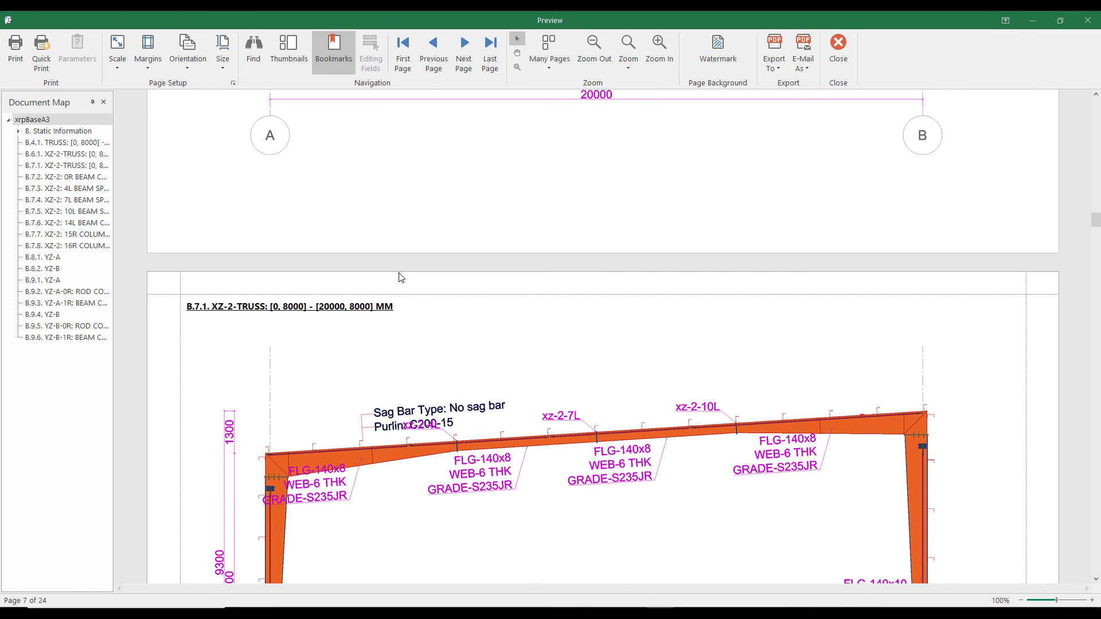
scroll(400, 278, "down", 2)
scroll(400, 278, "down", 3)
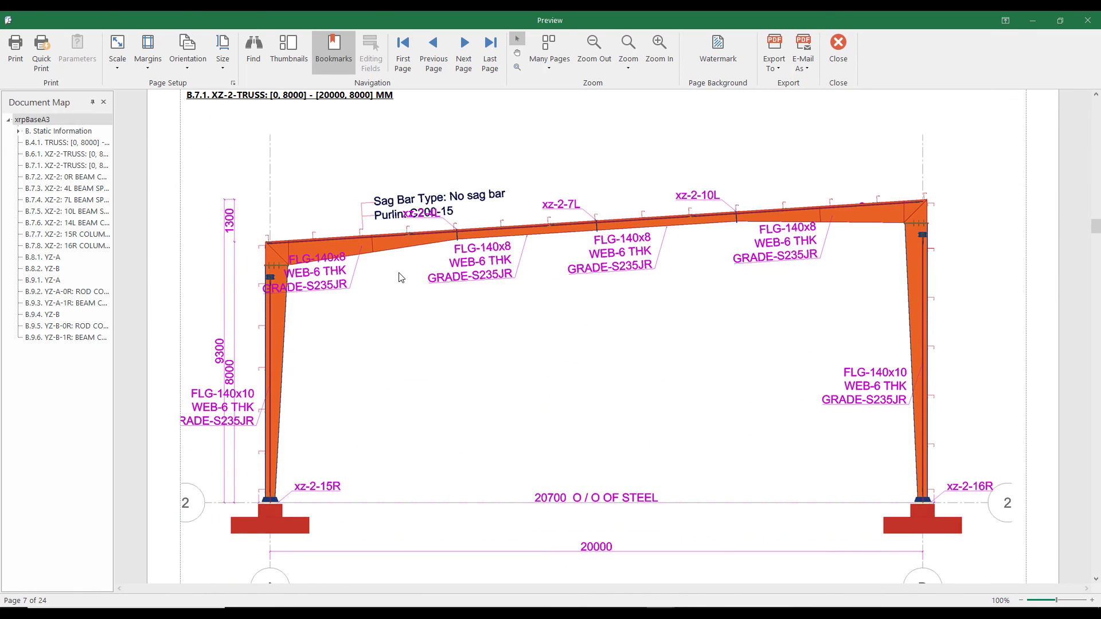
scroll(401, 278, "down", 14)
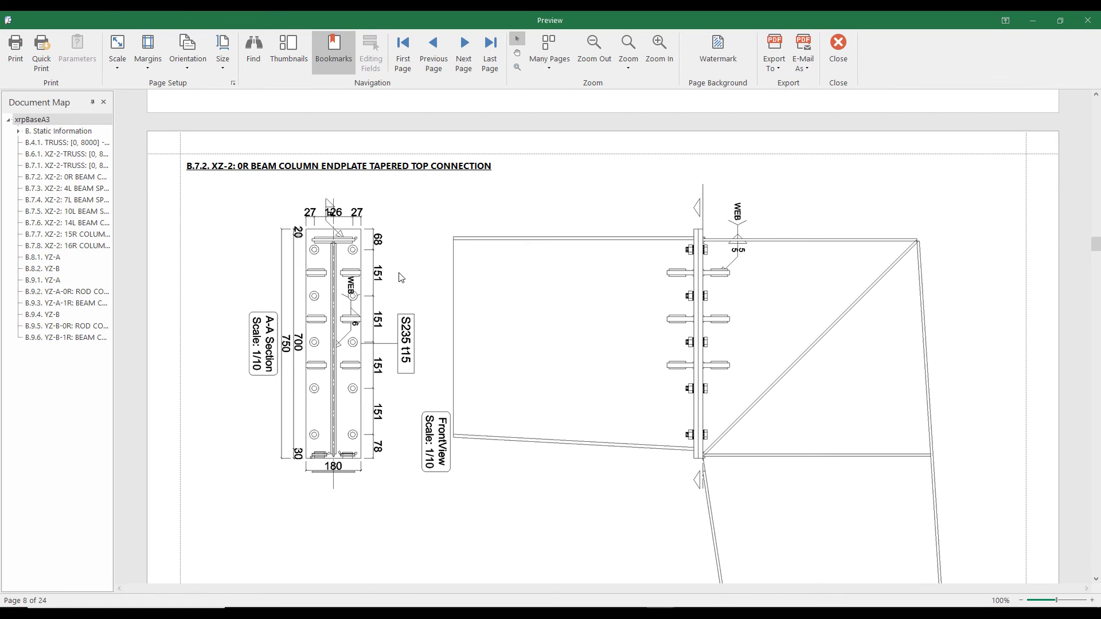
scroll(401, 278, "down", 2)
scroll(401, 278, "down", 11)
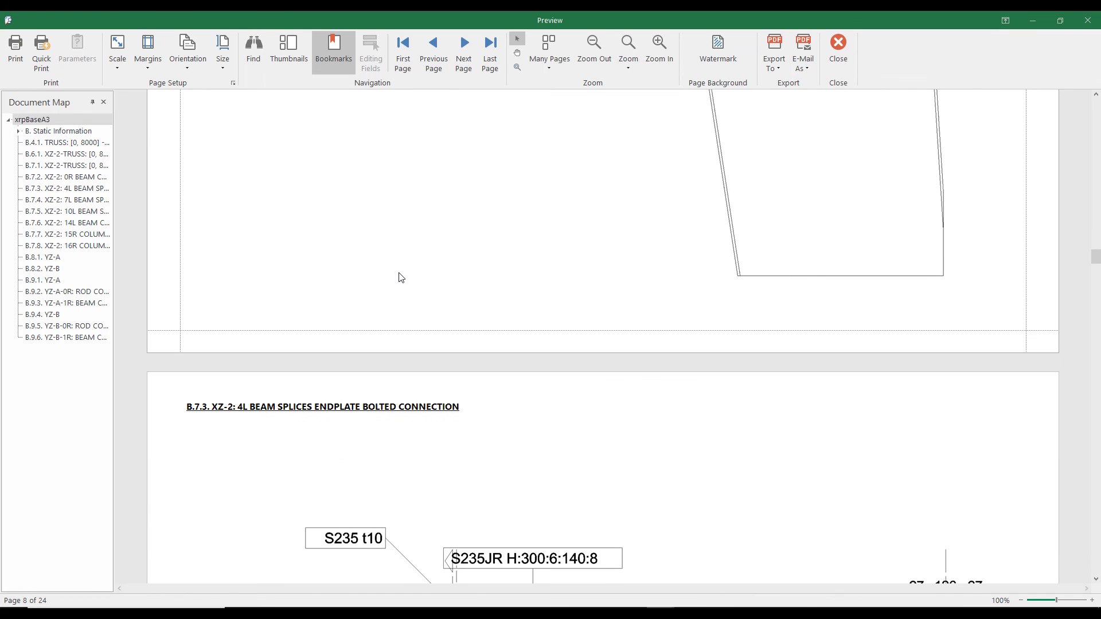
scroll(402, 278, "down", 16)
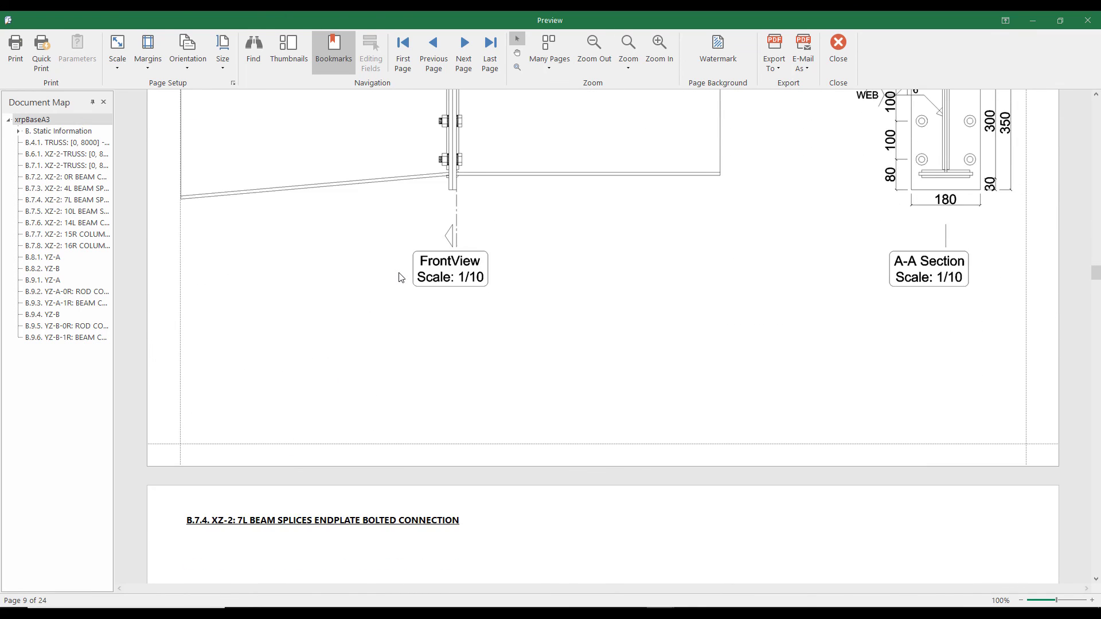
scroll(402, 278, "down", 15)
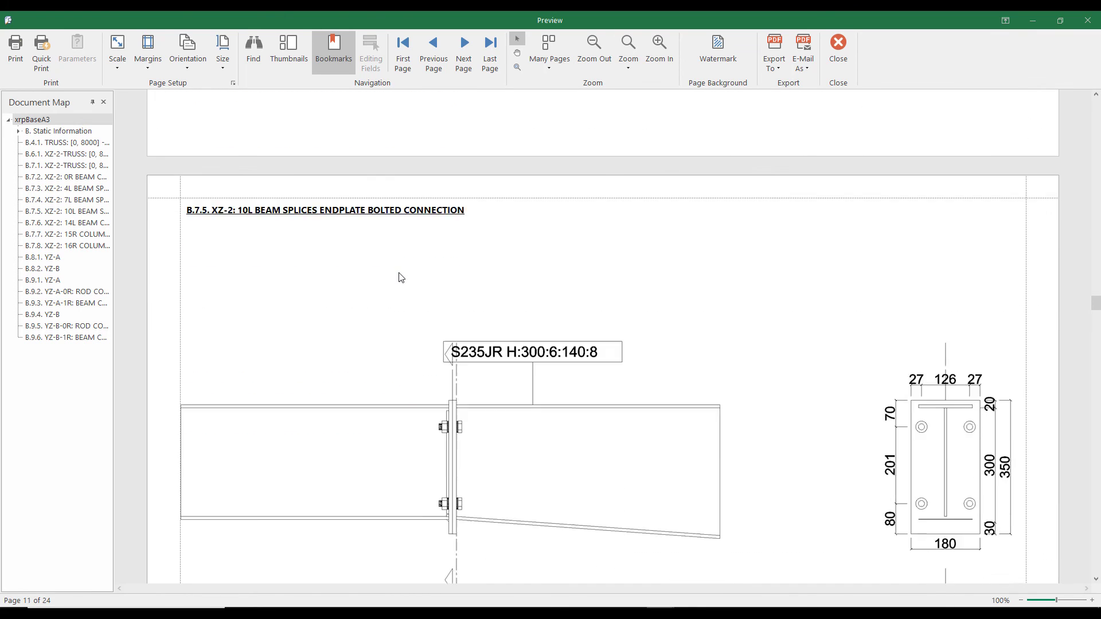
scroll(402, 279, "down", 4)
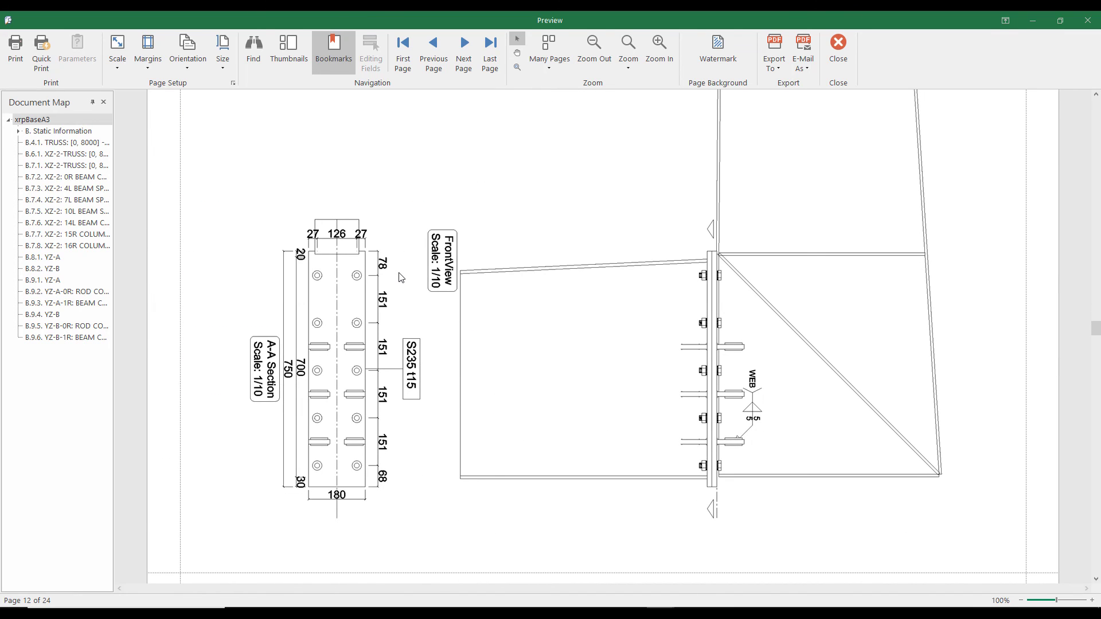
Review the 15R and 16R column baseplate details, anchor bolt drawings and YZ-A elevation, and close the preview and the reports
scroll(402, 278, "down", 13)
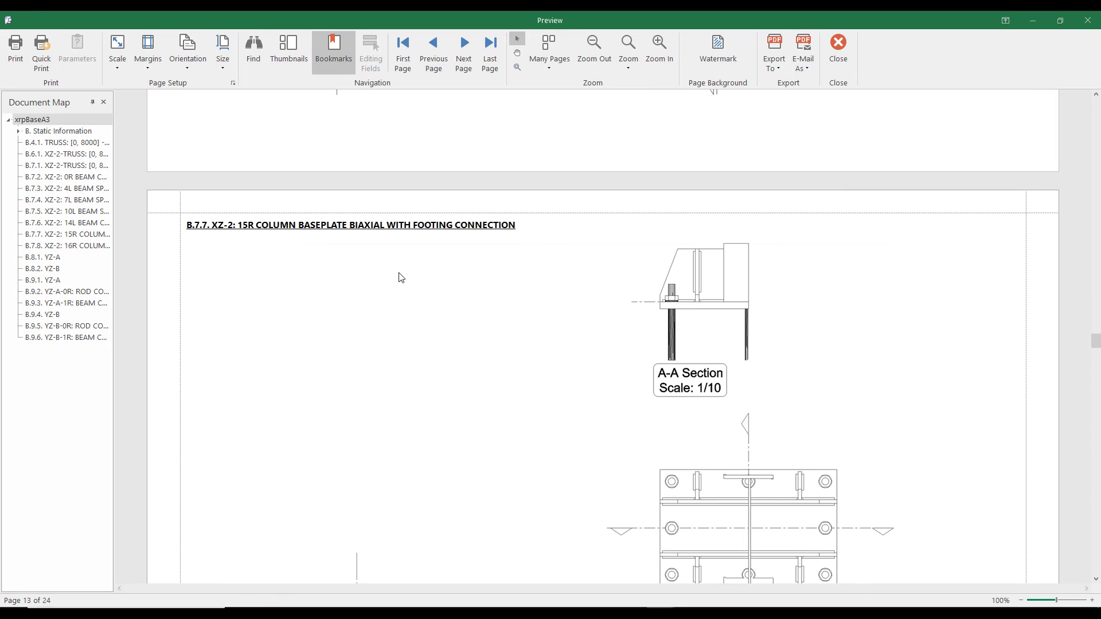
scroll(402, 278, "down", 3)
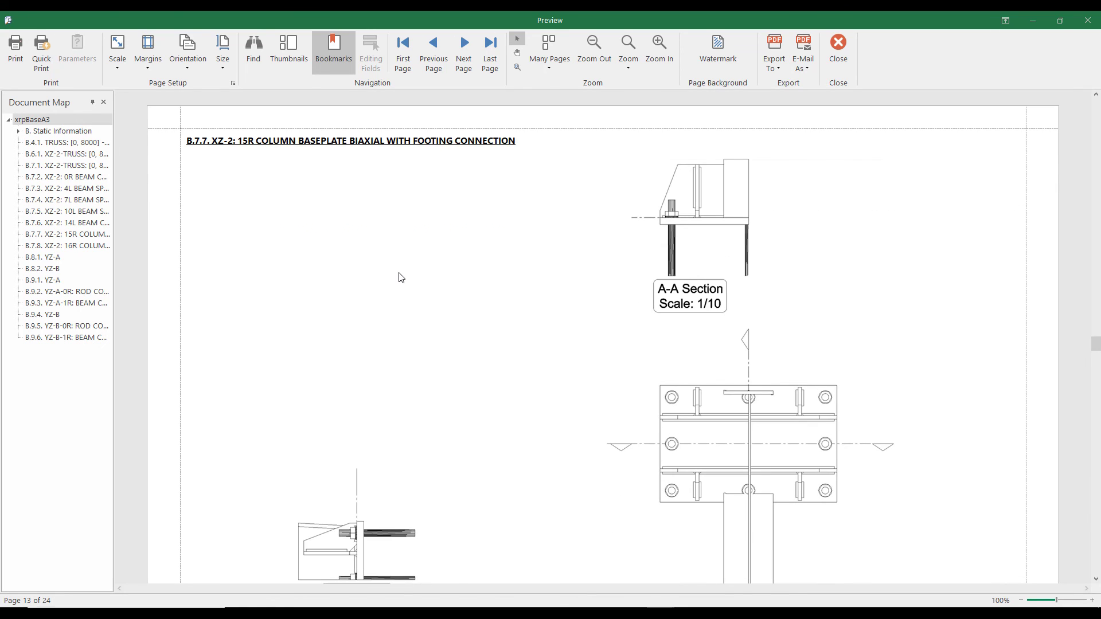
scroll(401, 278, "down", 4)
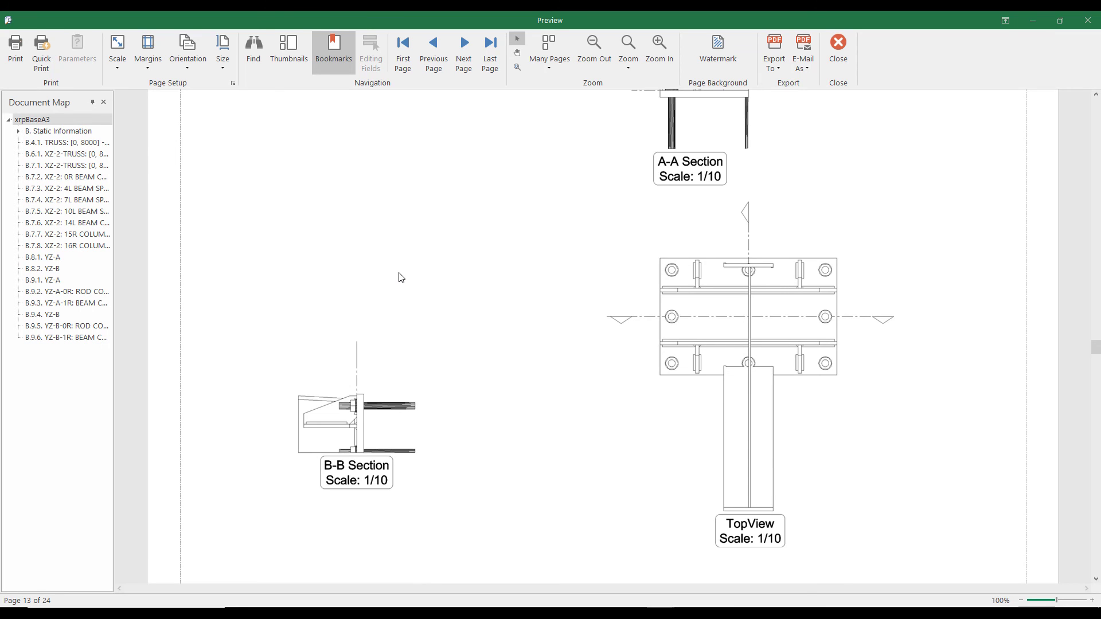
scroll(401, 278, "down", 17)
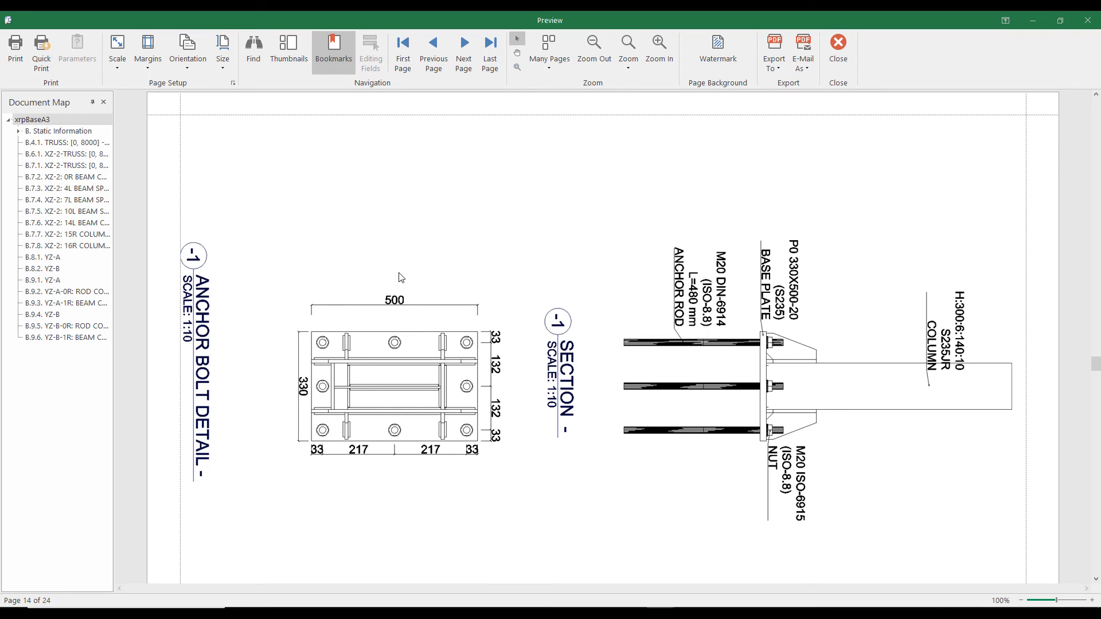
scroll(401, 278, "down", 5)
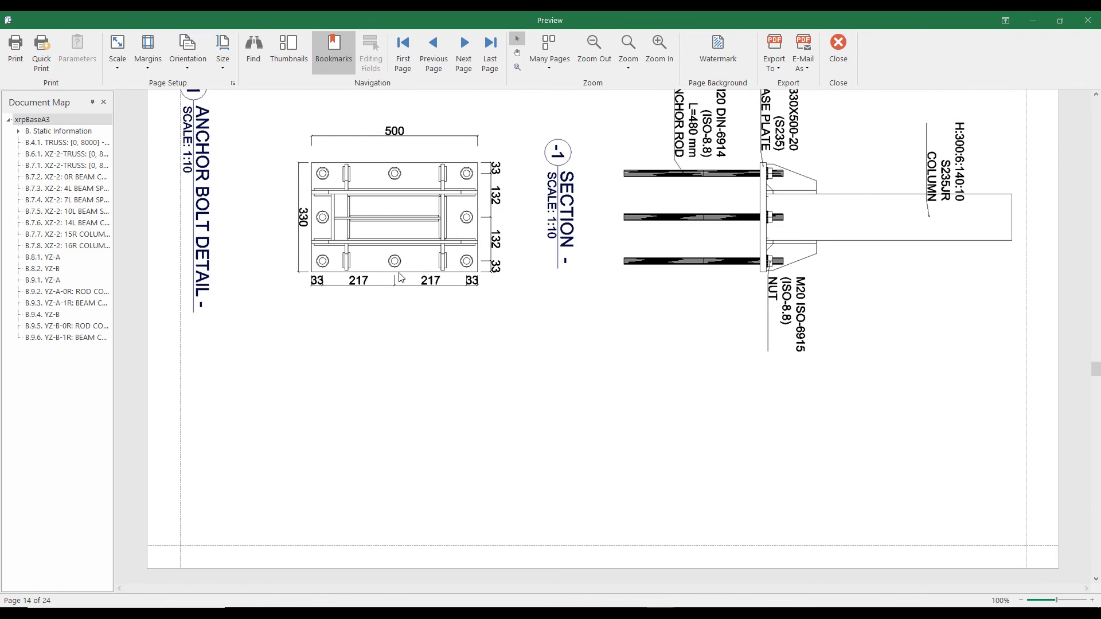
scroll(401, 278, "down", 17)
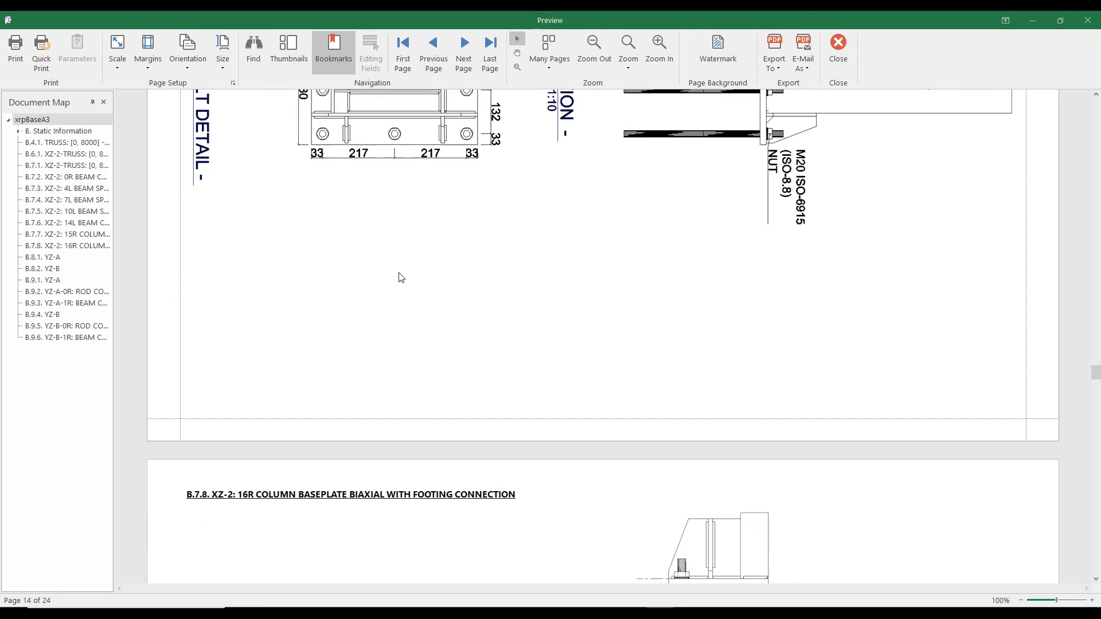
scroll(401, 284, "down", 20)
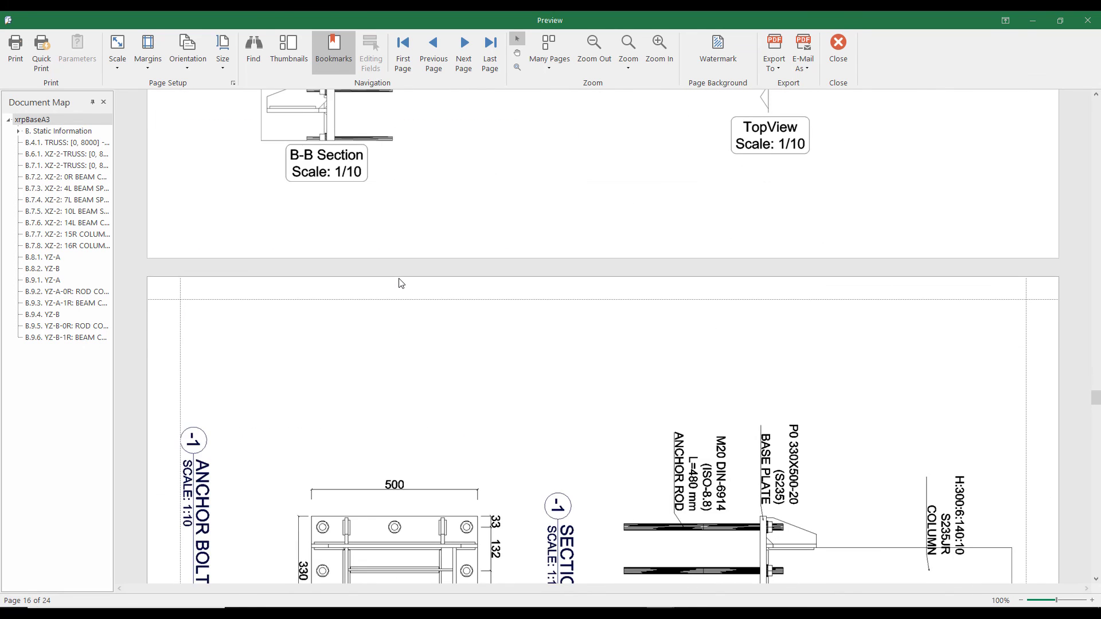
scroll(404, 286, "down", 12)
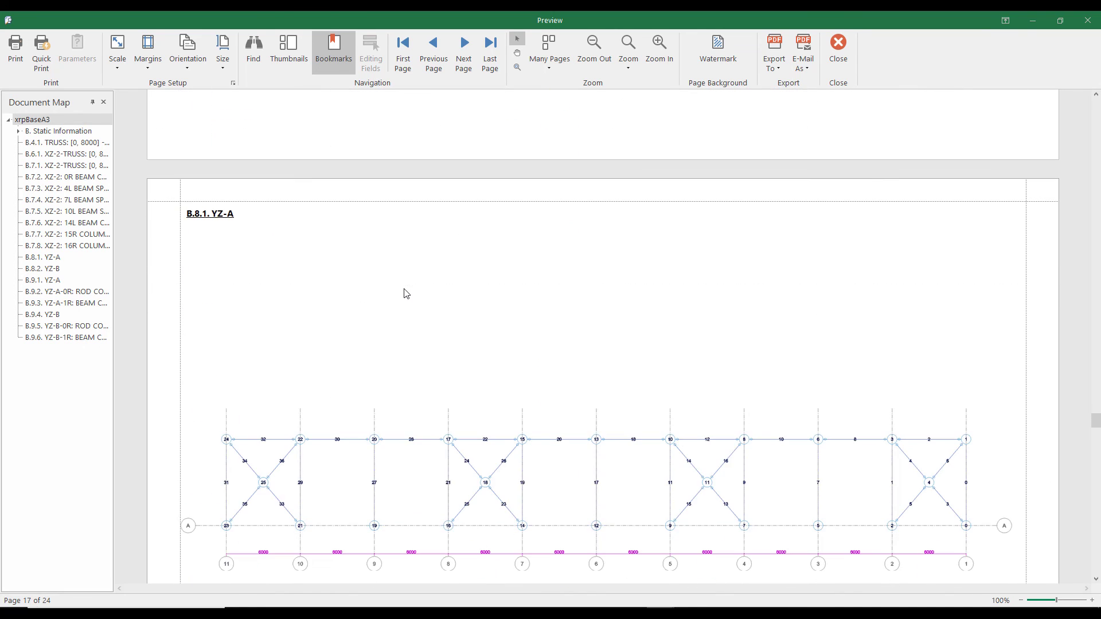
scroll(662, 181, "down", 6)
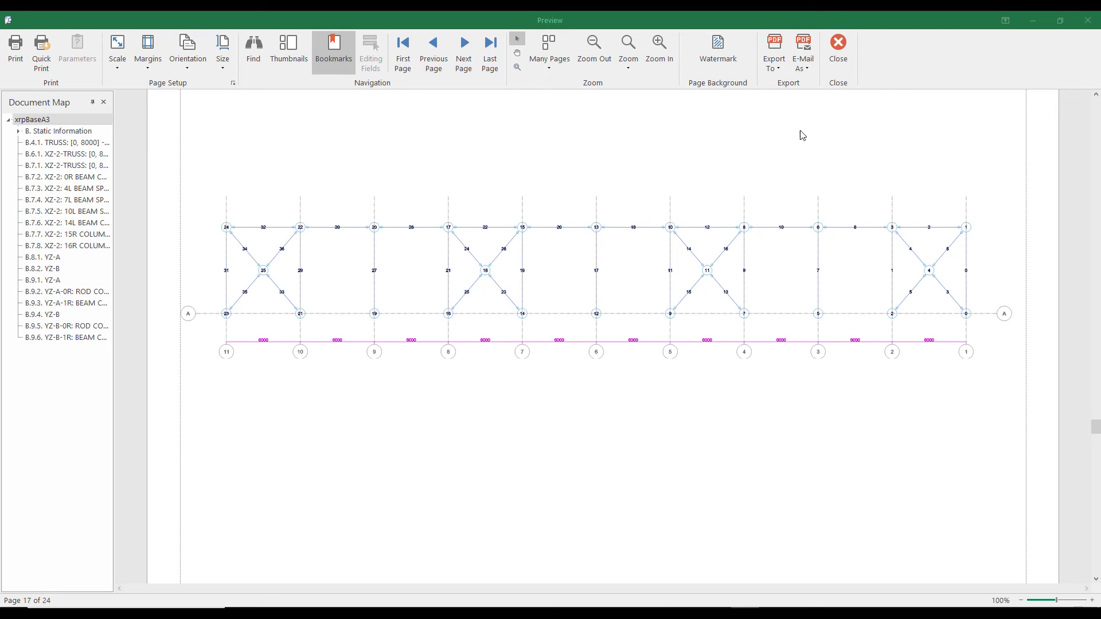
left_click(841, 49)
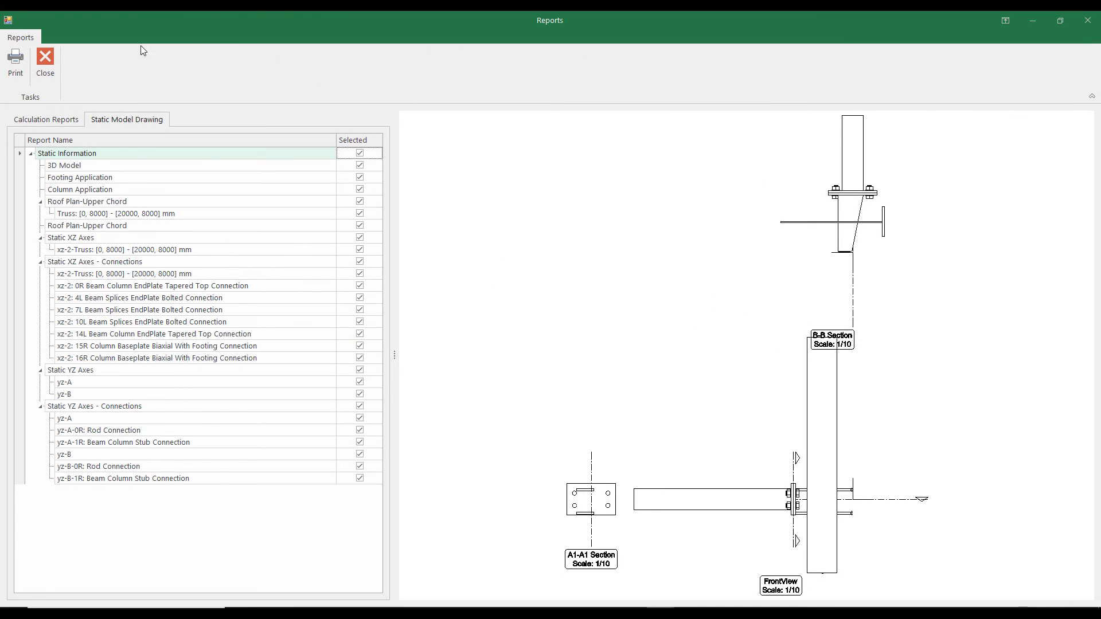
left_click(45, 58)
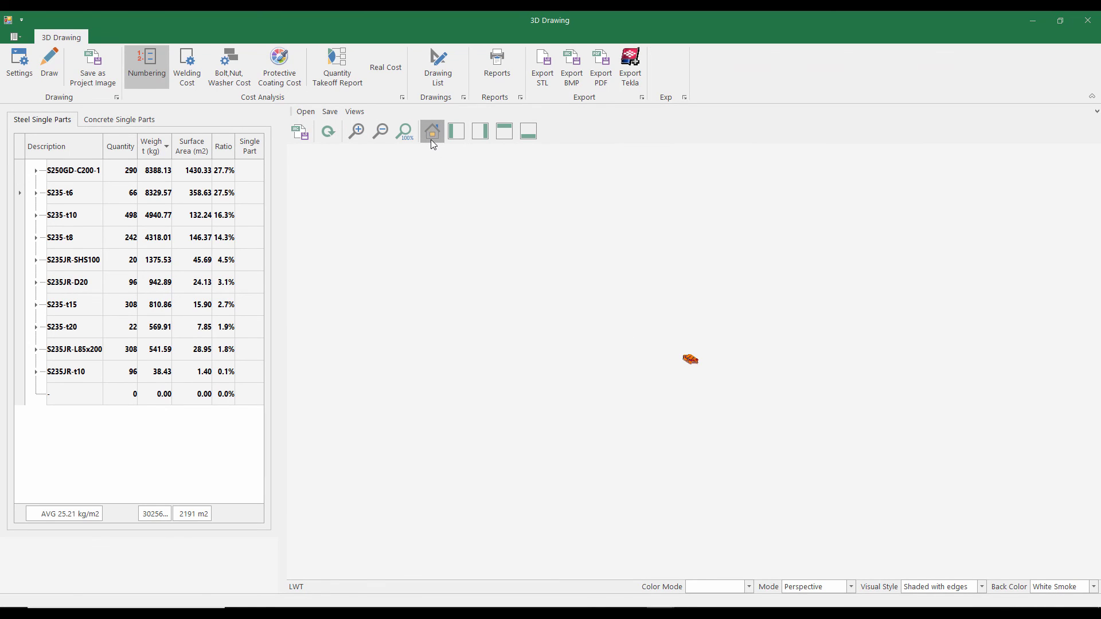
Orient the 3D model to an angled view of the whole building and save it as the project image
left_click(432, 135)
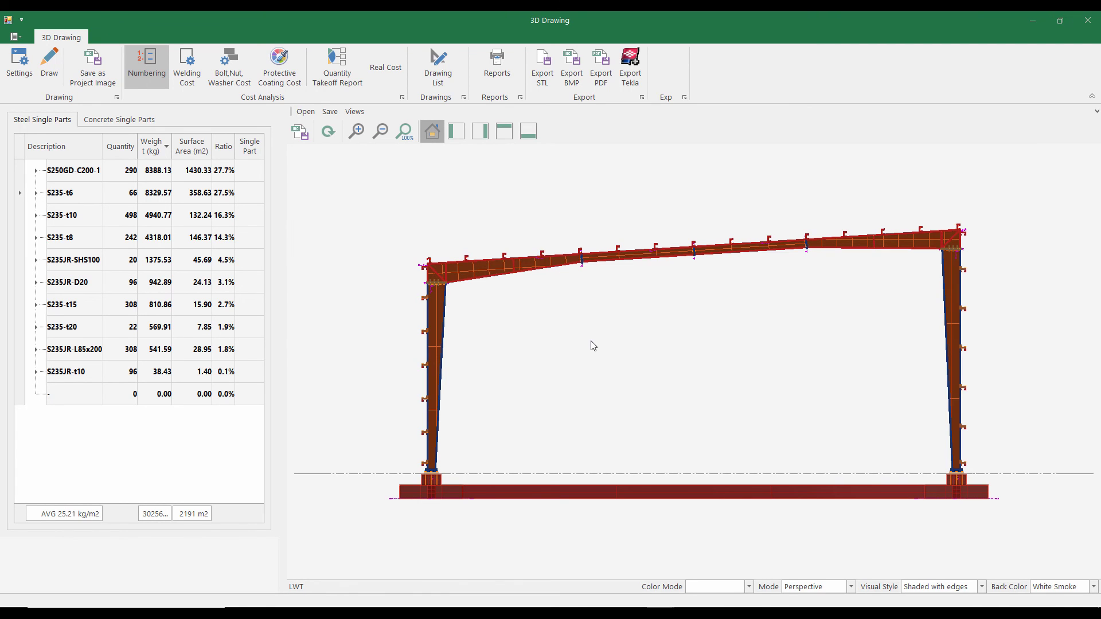
middle_click_drag(594, 346, 600, 343)
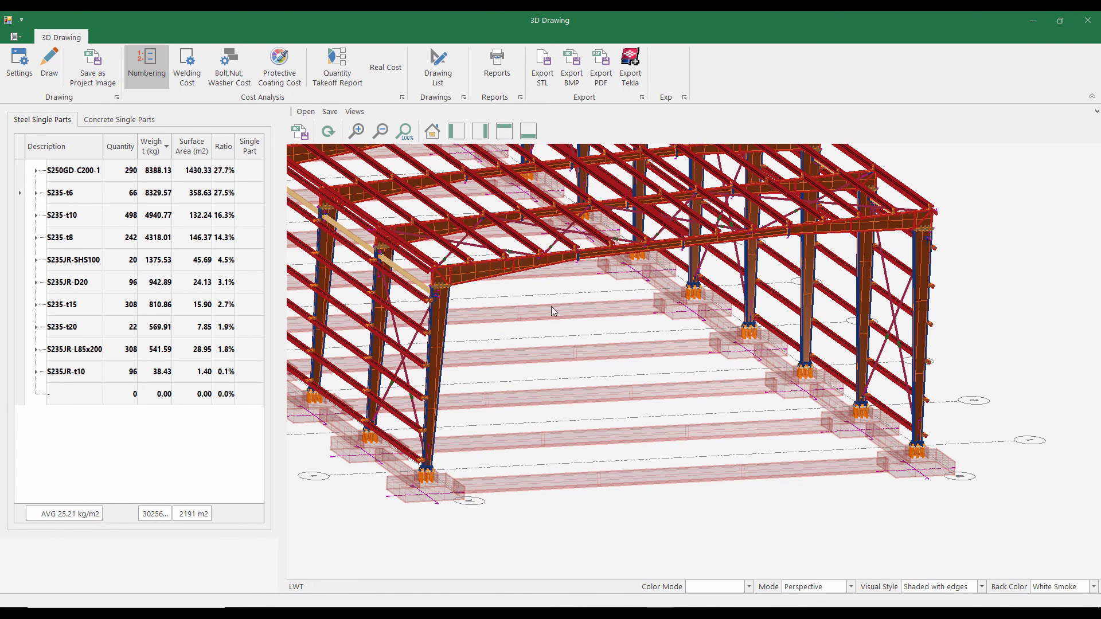
left_click(93, 75)
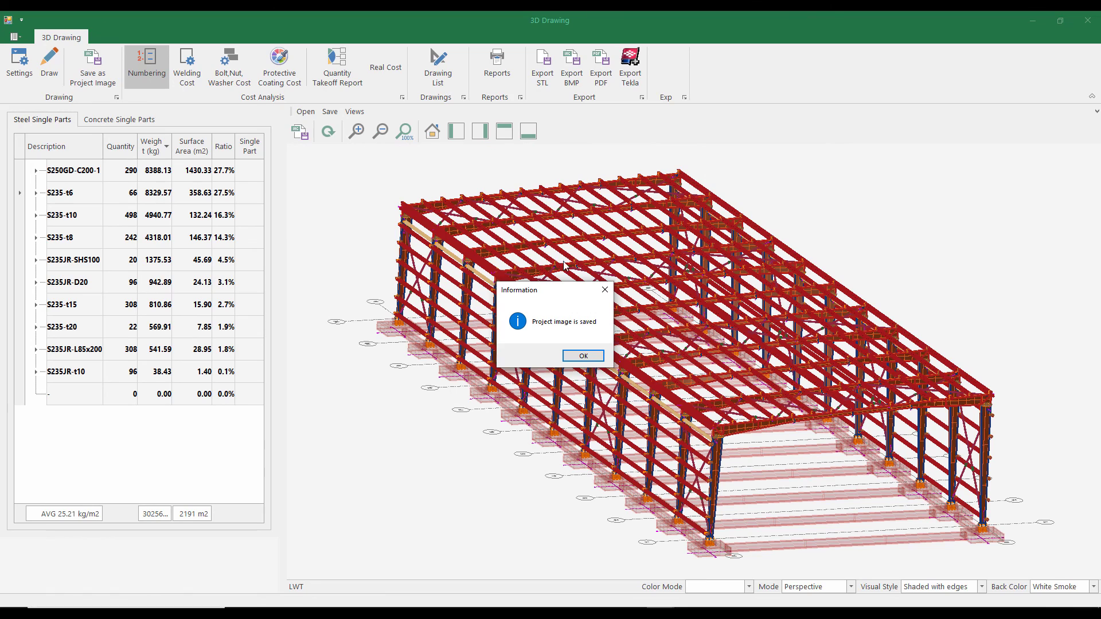
left_click(578, 357)
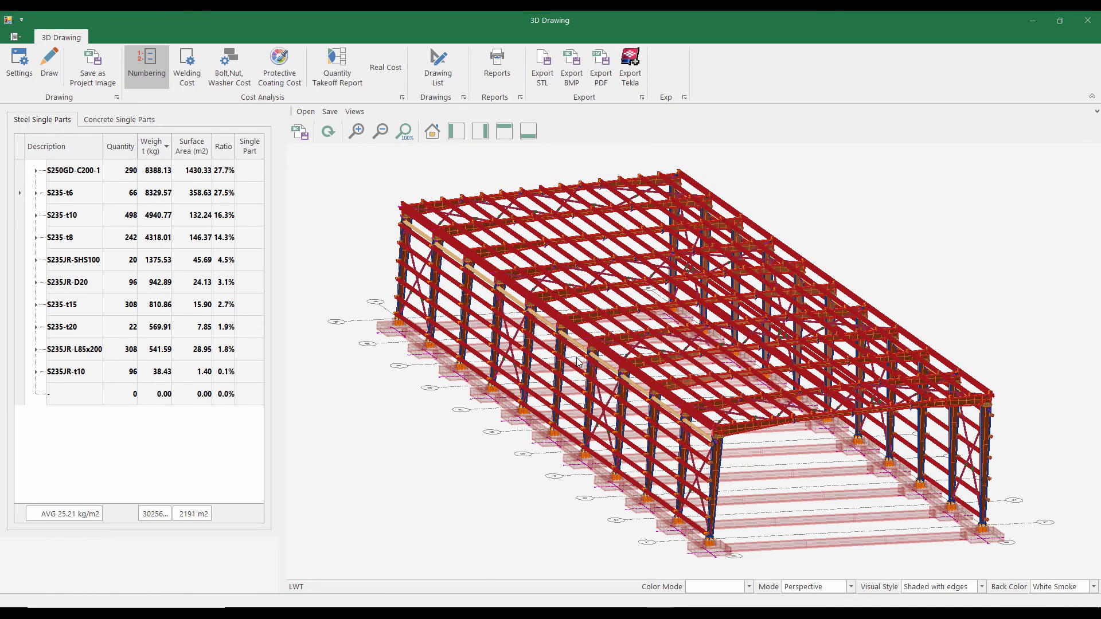